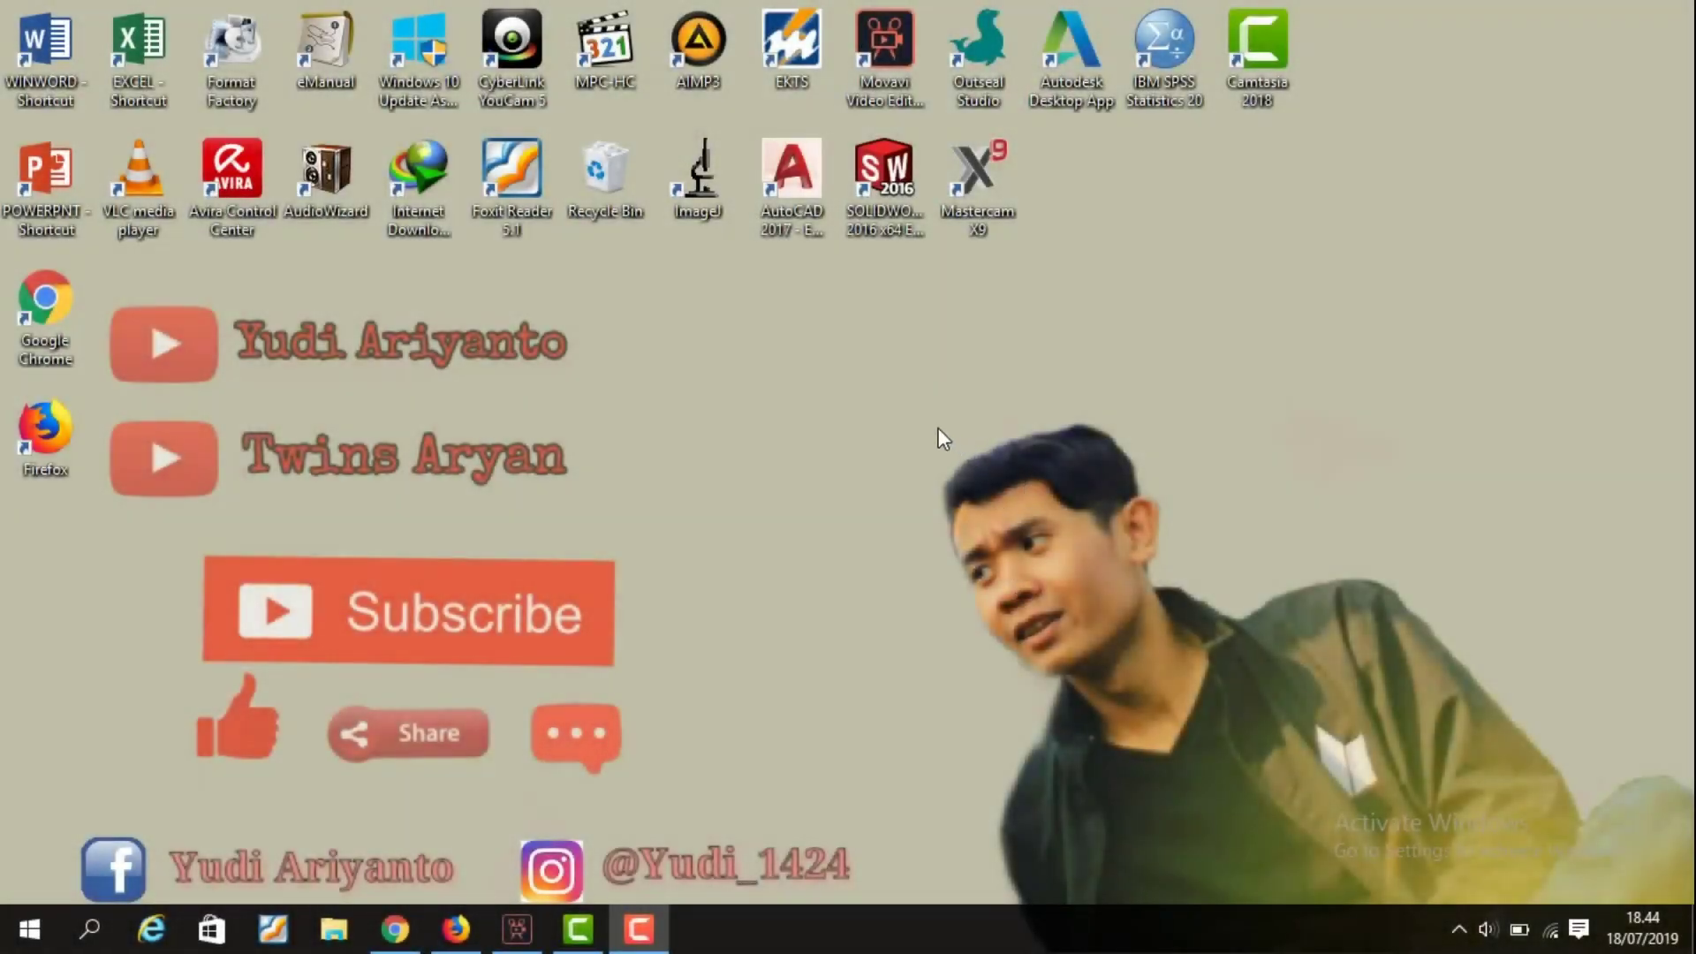
# Refresh the desktop a few times, then launch Mastercam X9 and bring up the machine types.
pyautogui.rightClick(899, 351)
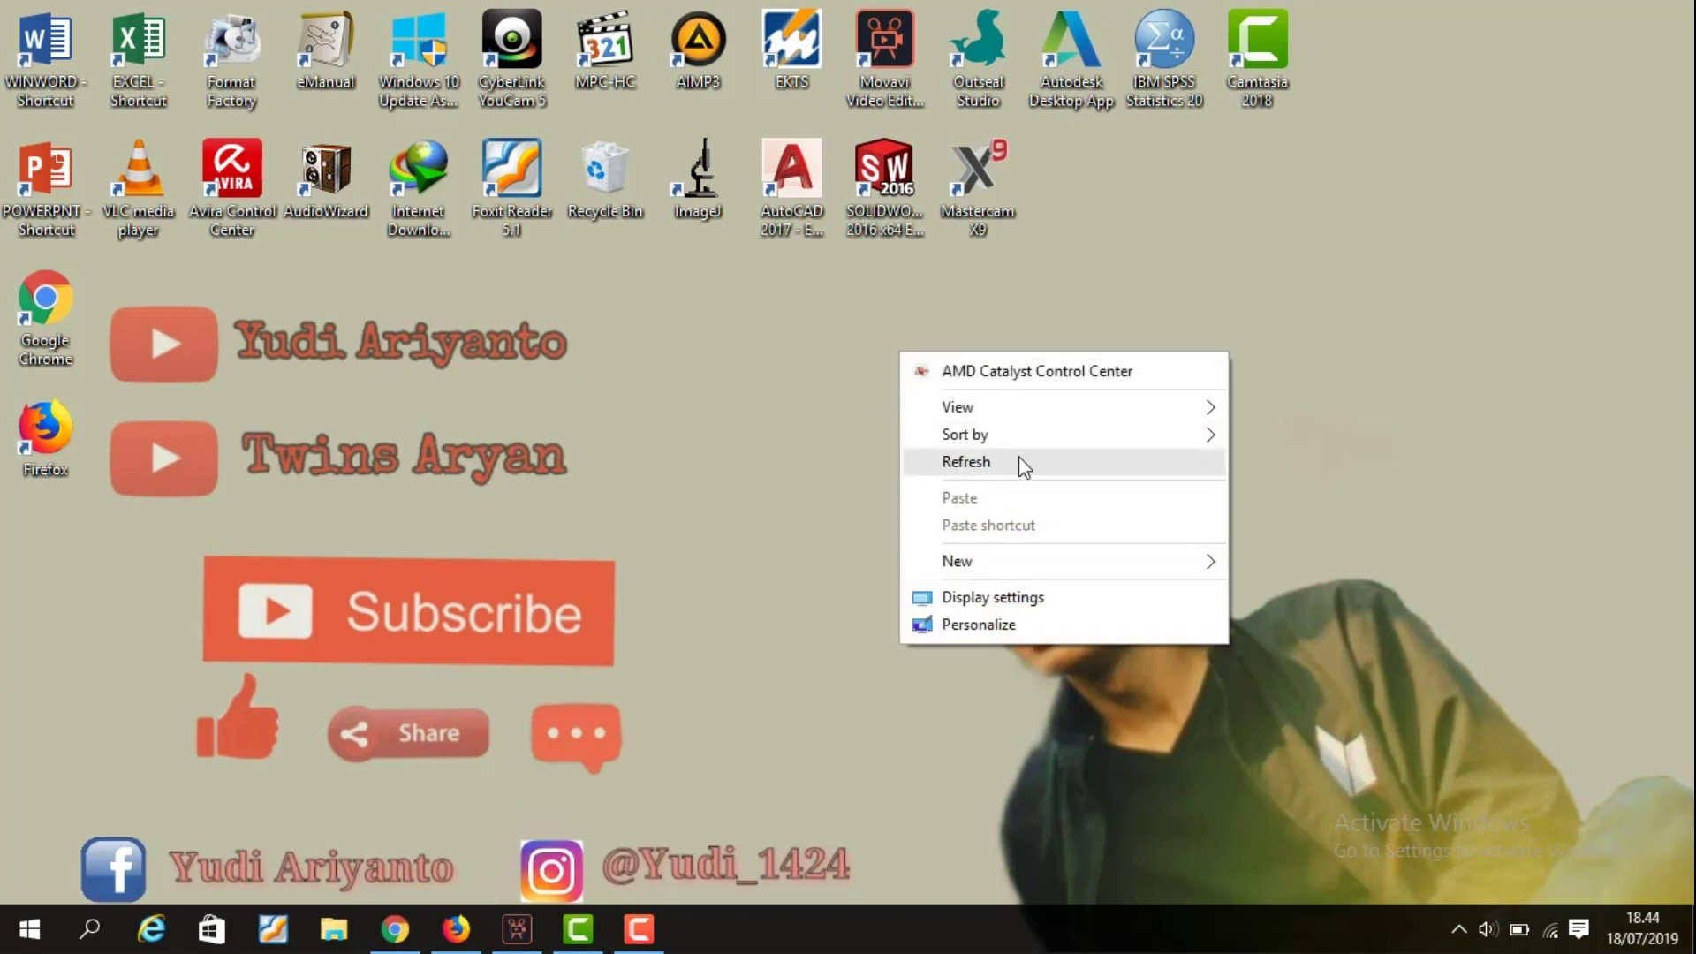
pyautogui.click(1019, 456)
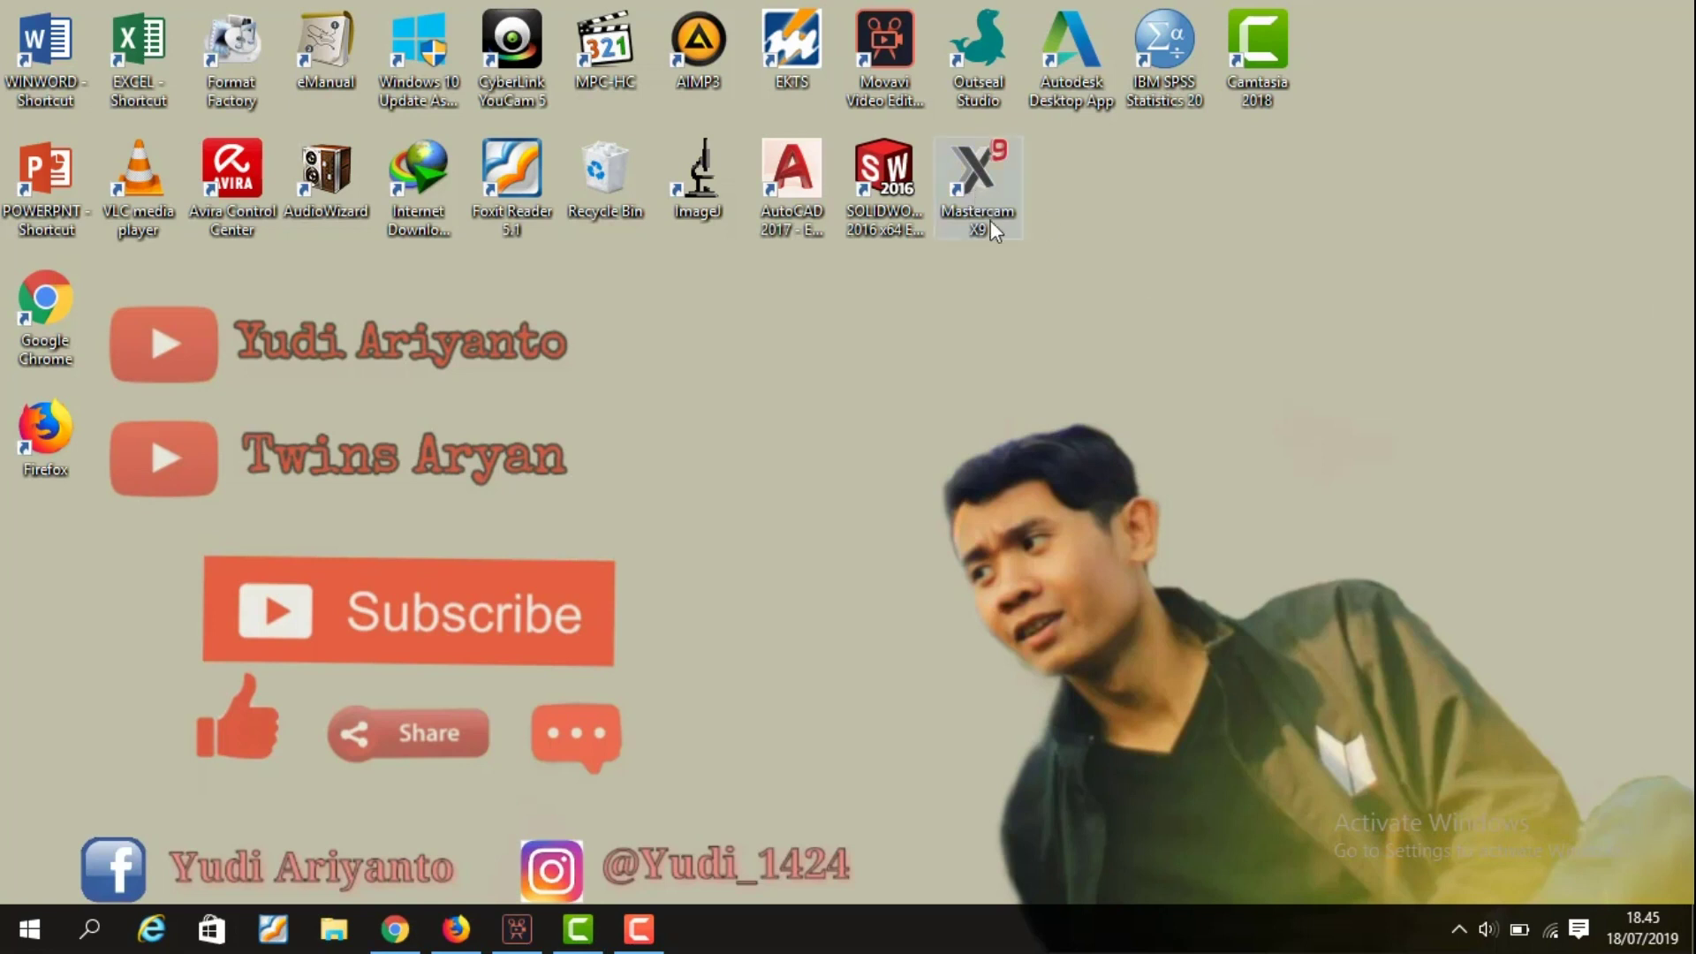
pyautogui.rightClick(1025, 284)
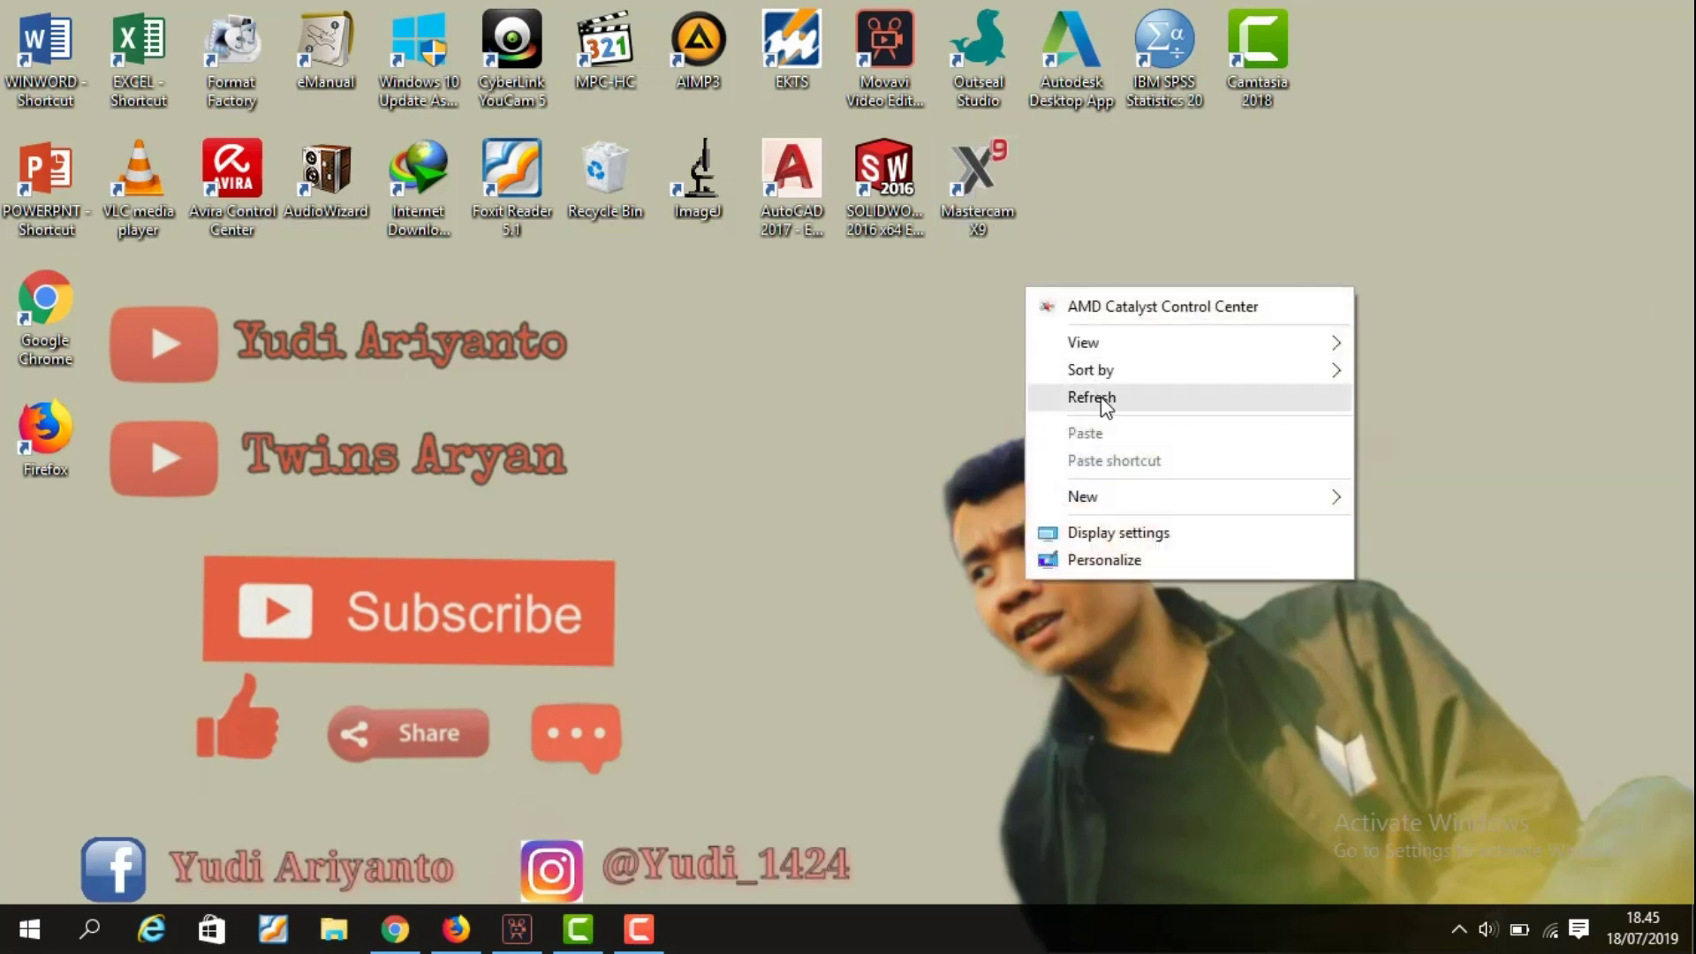
pyautogui.click(1100, 399)
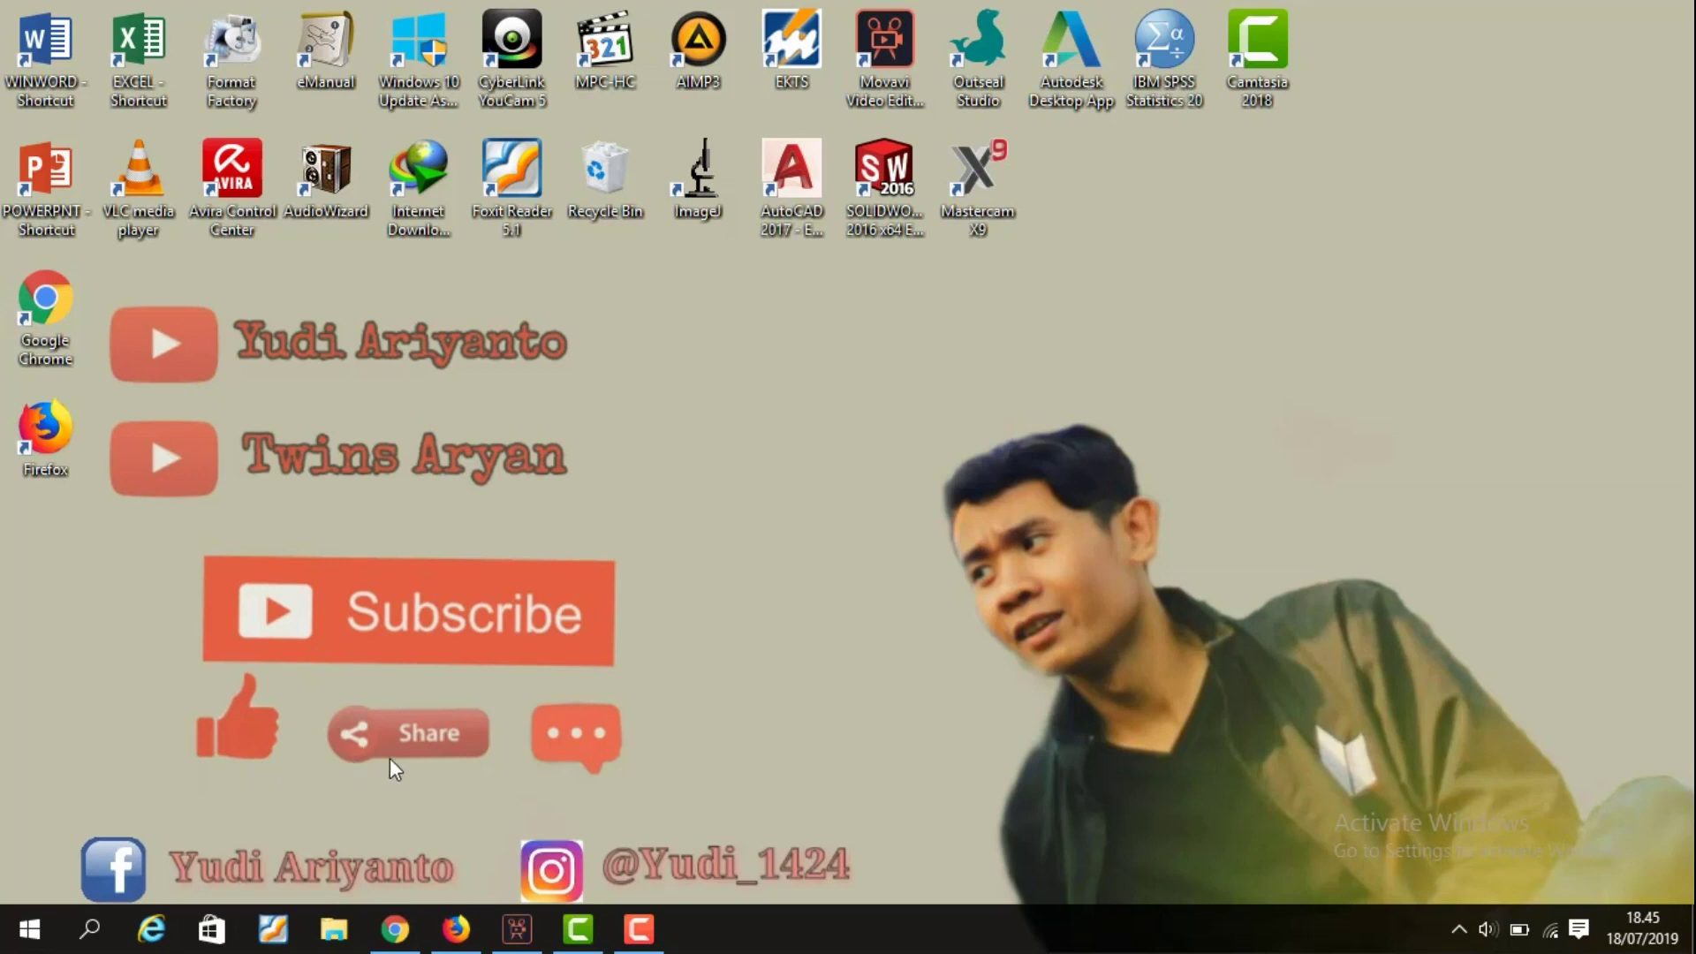
pyautogui.rightClick(1397, 249)
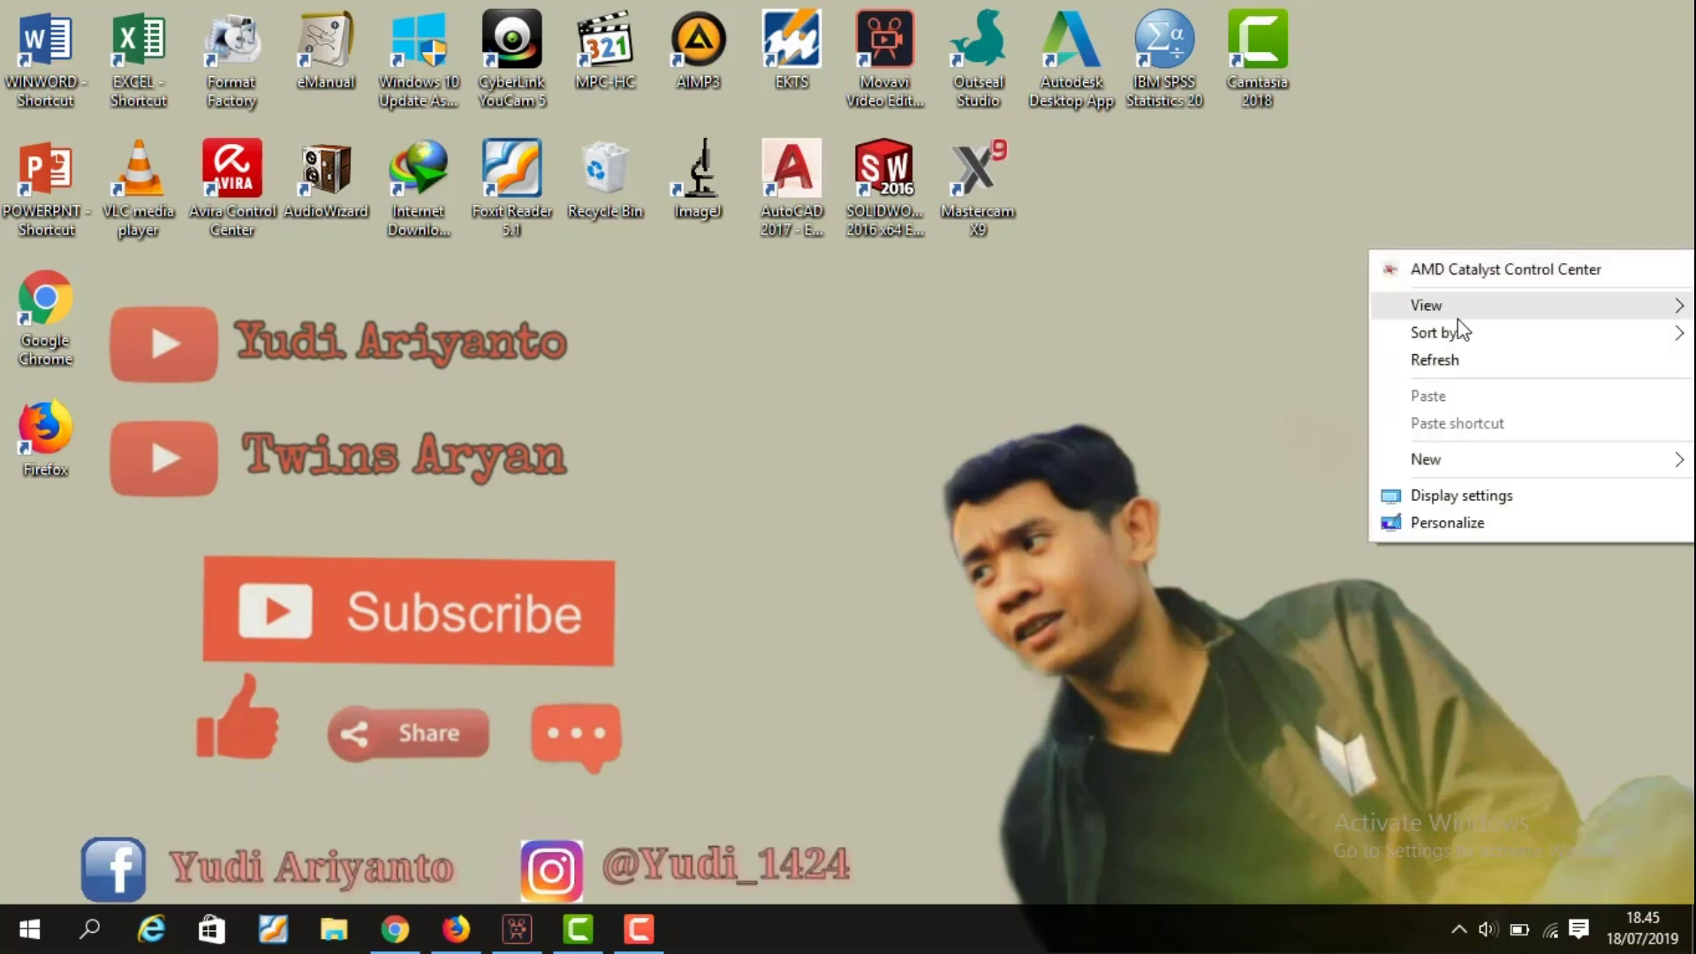
pyautogui.click(1470, 355)
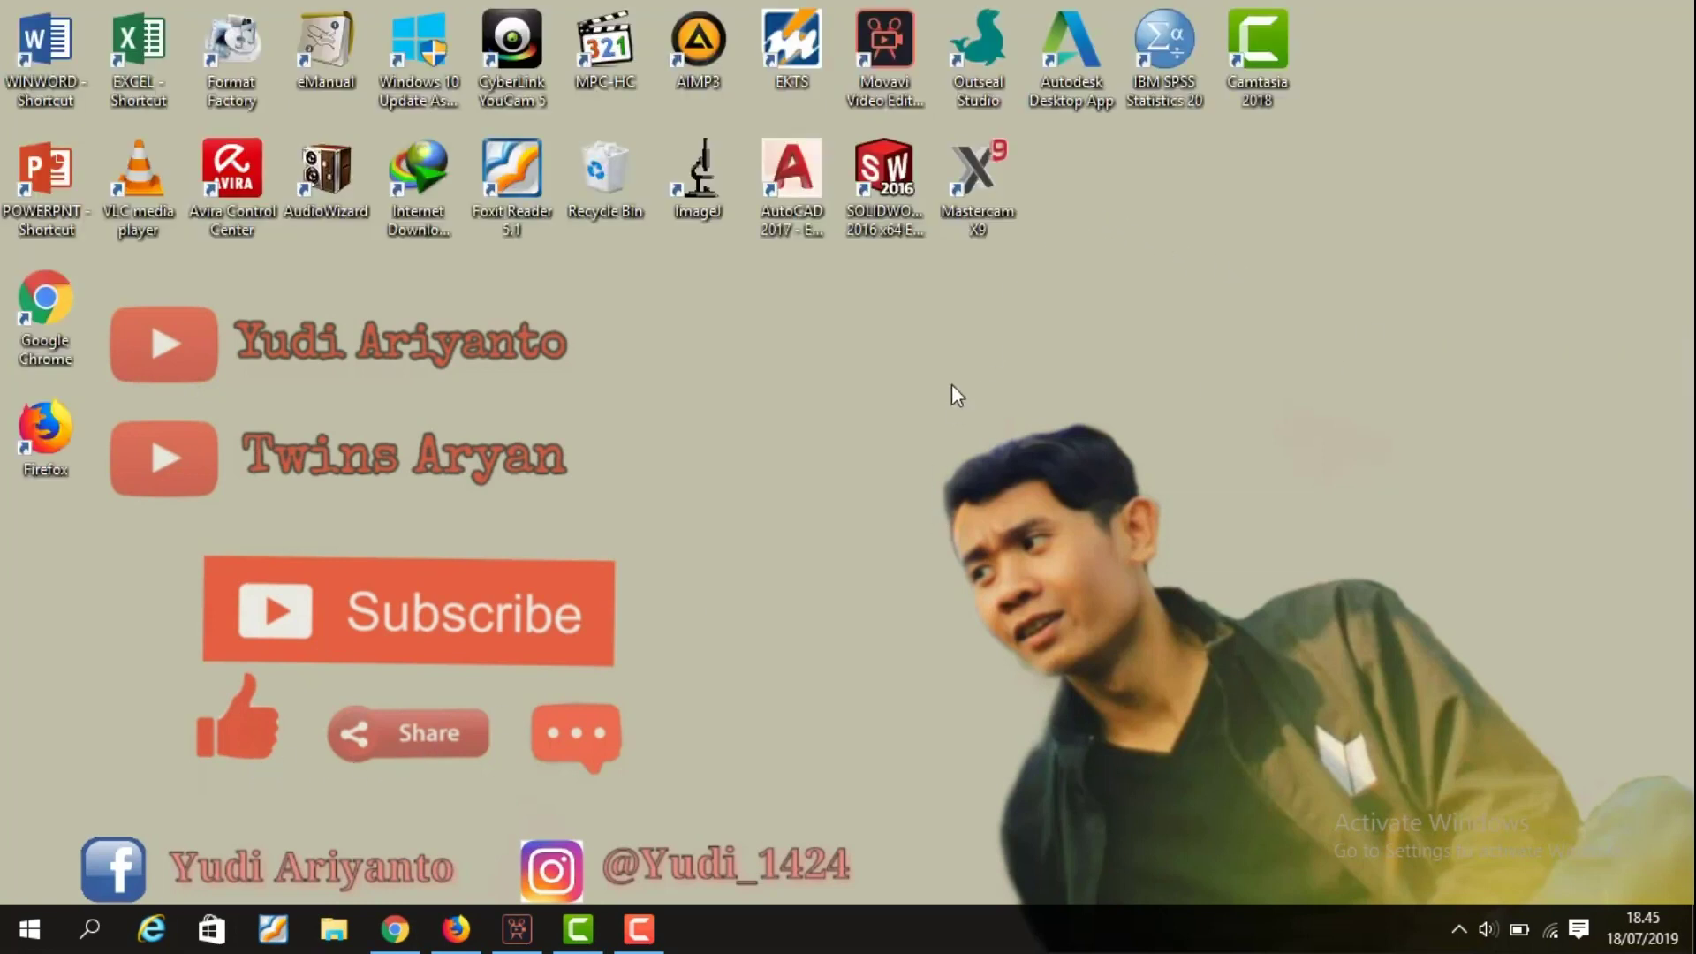
pyautogui.doubleClick(961, 193)
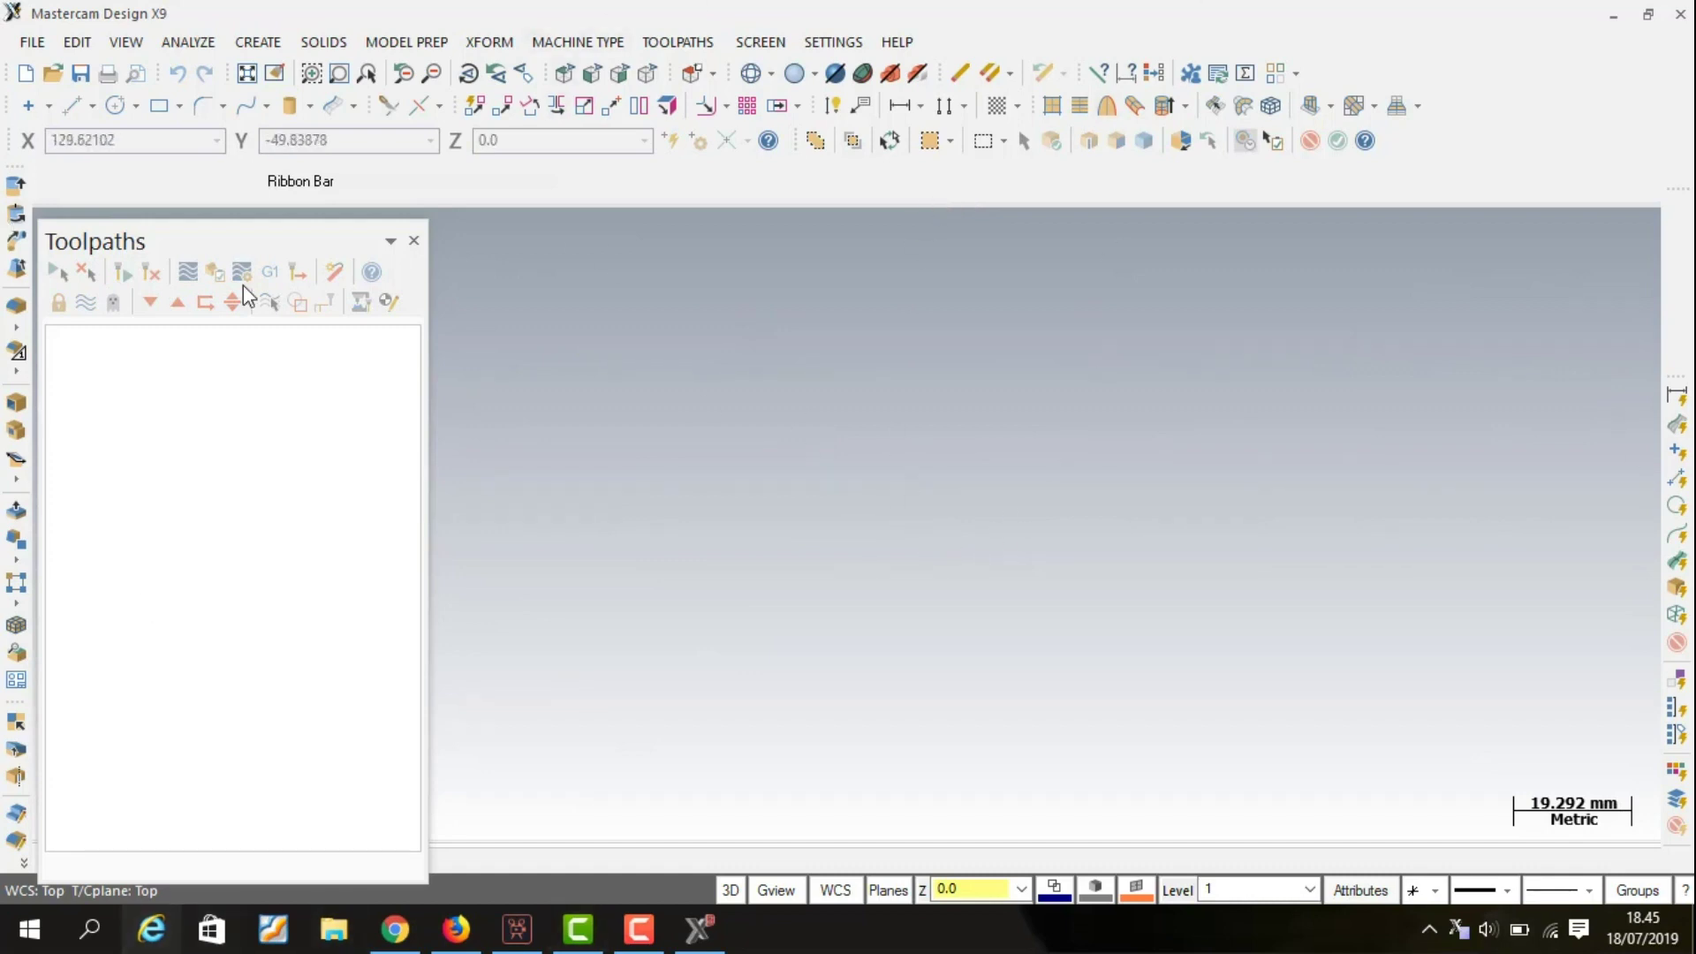
pyautogui.click(589, 44)
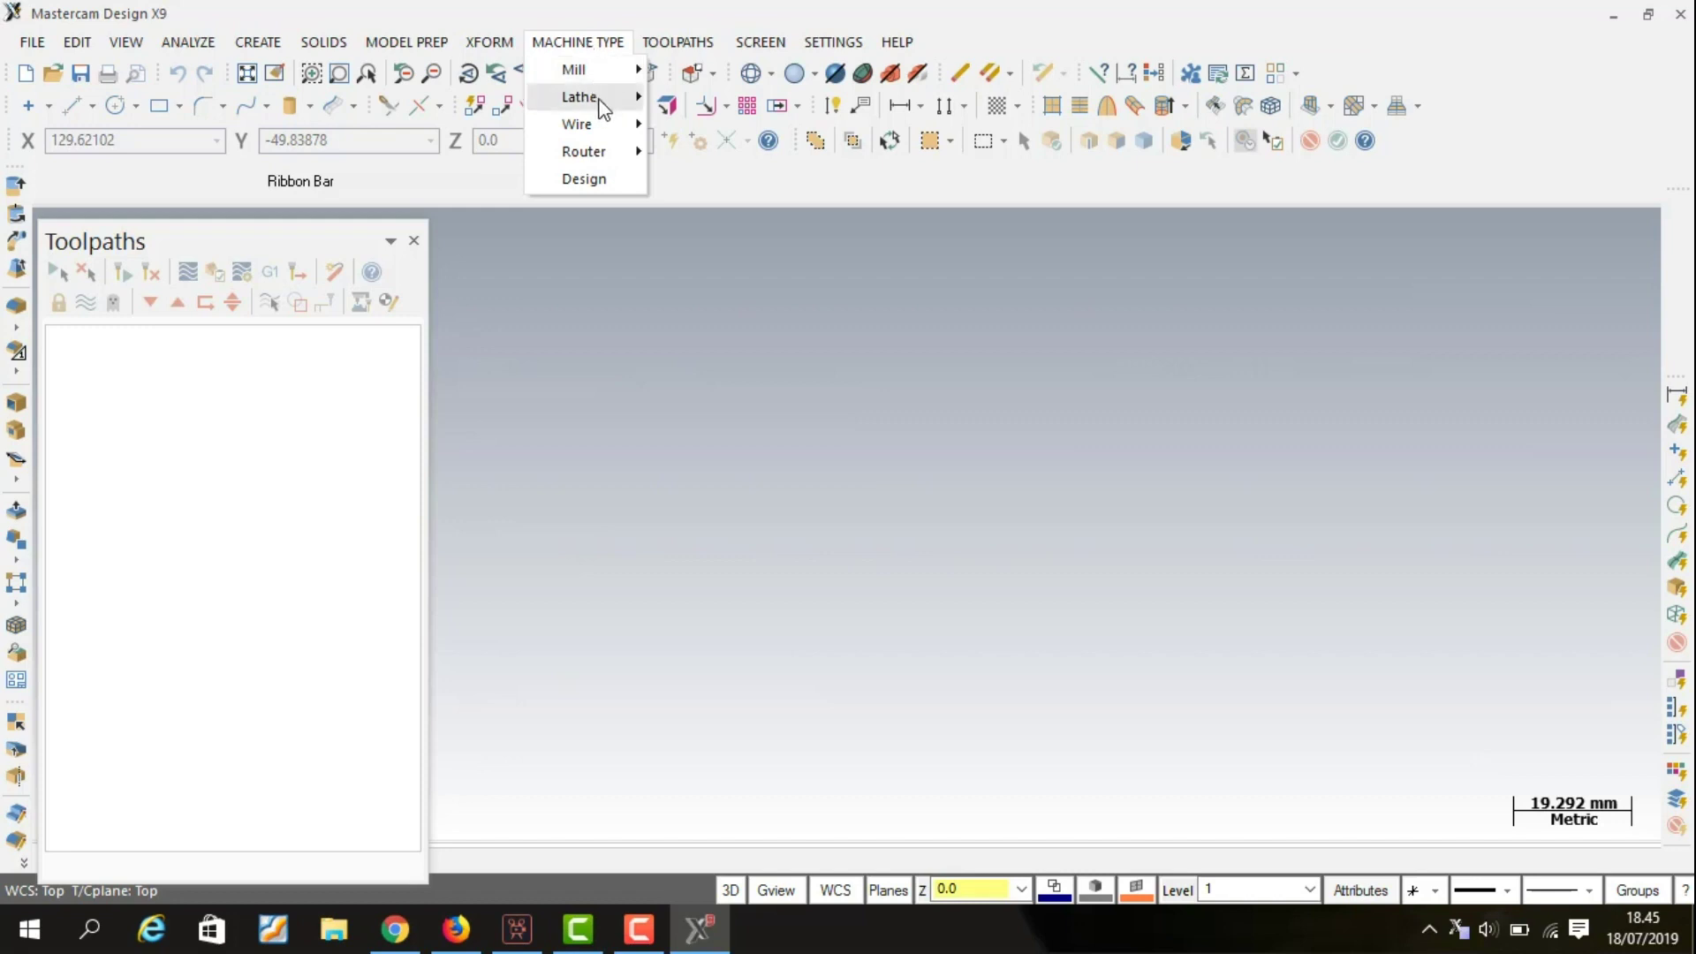
pyautogui.moveTo(581, 98)
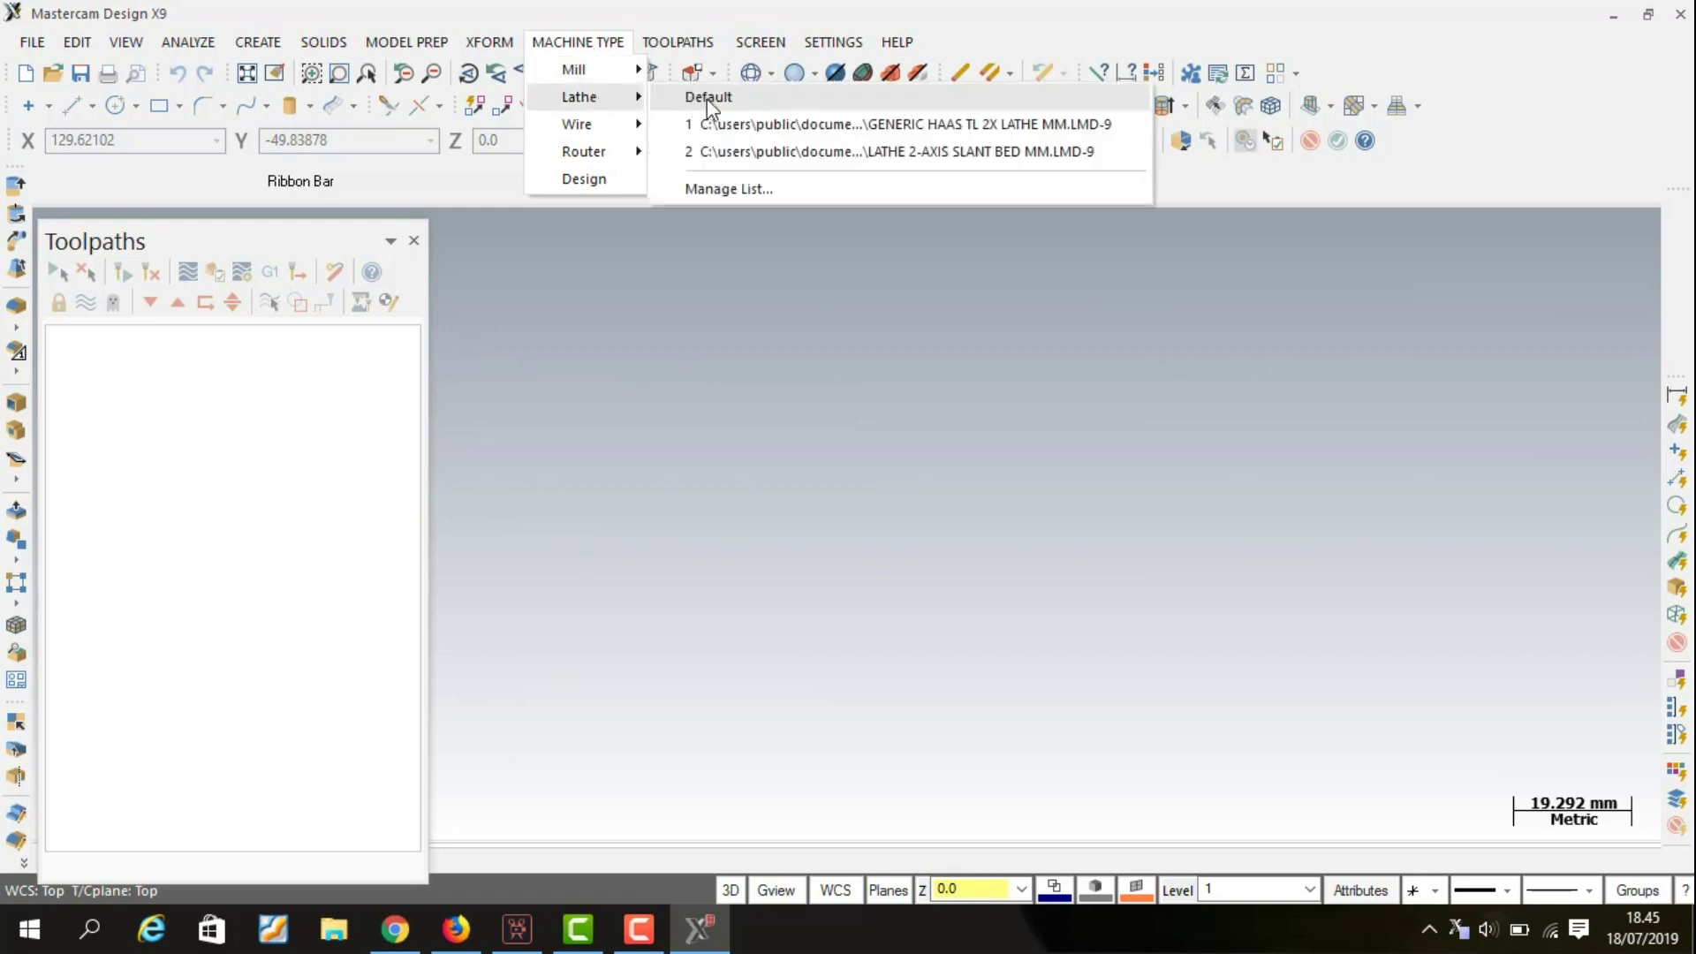
# Switch to the default lathe machine and open the left-spindle stock properties.
pyautogui.click(709, 99)
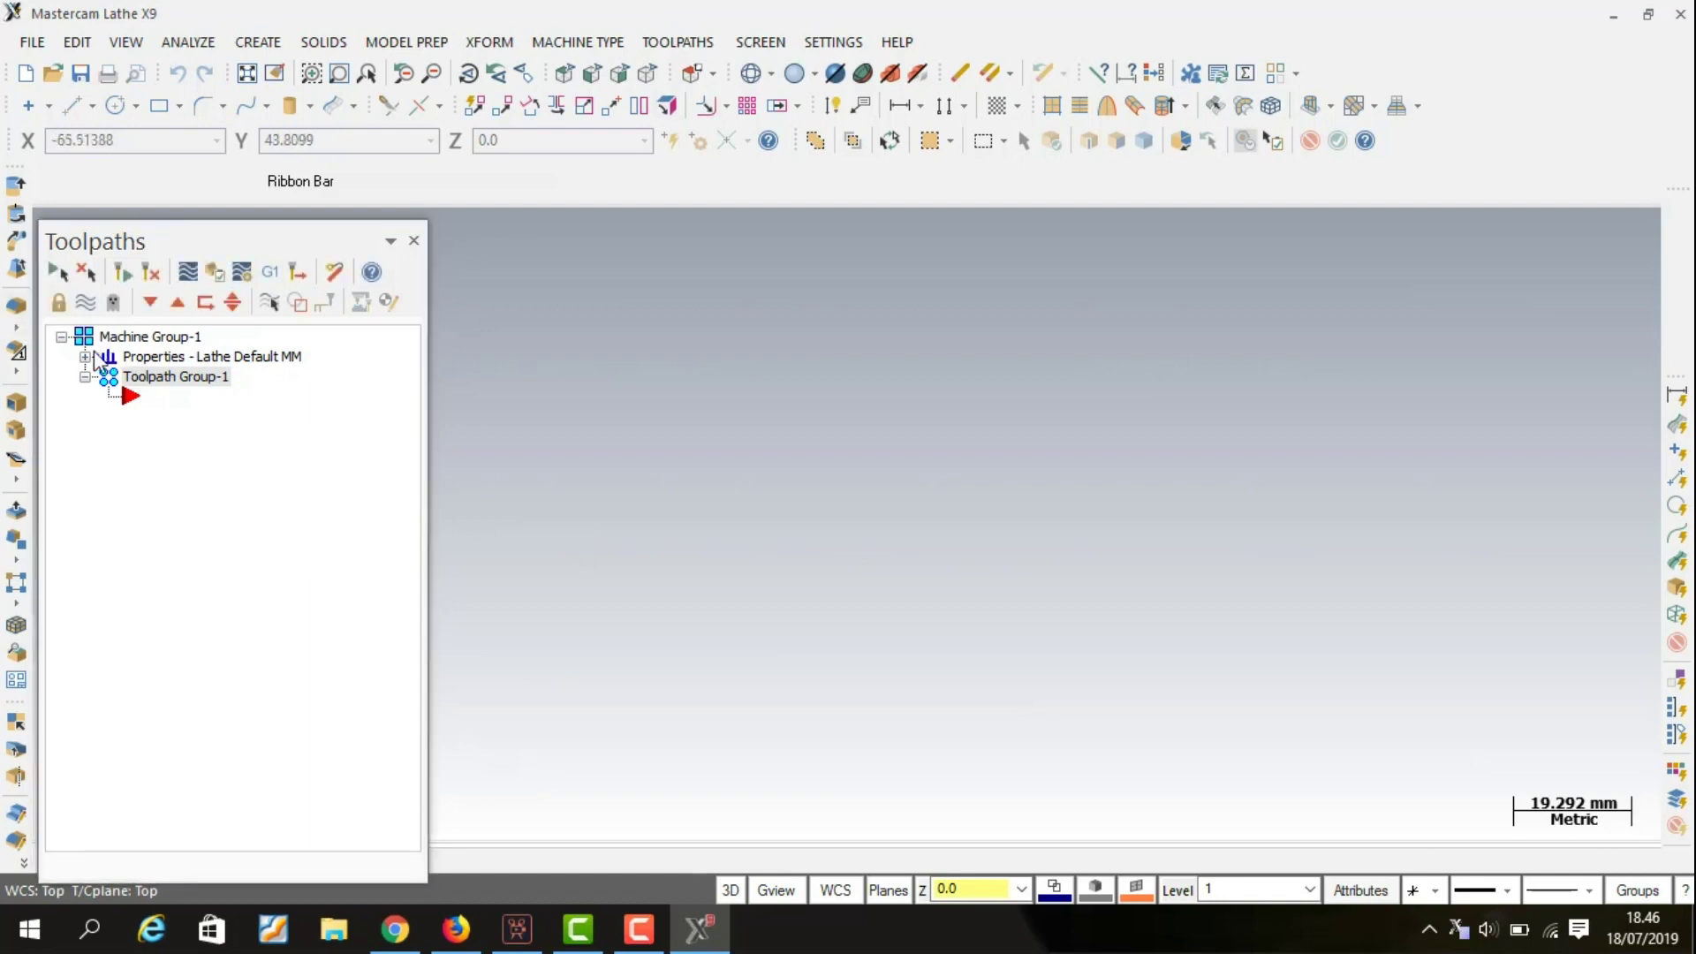
pyautogui.click(86, 357)
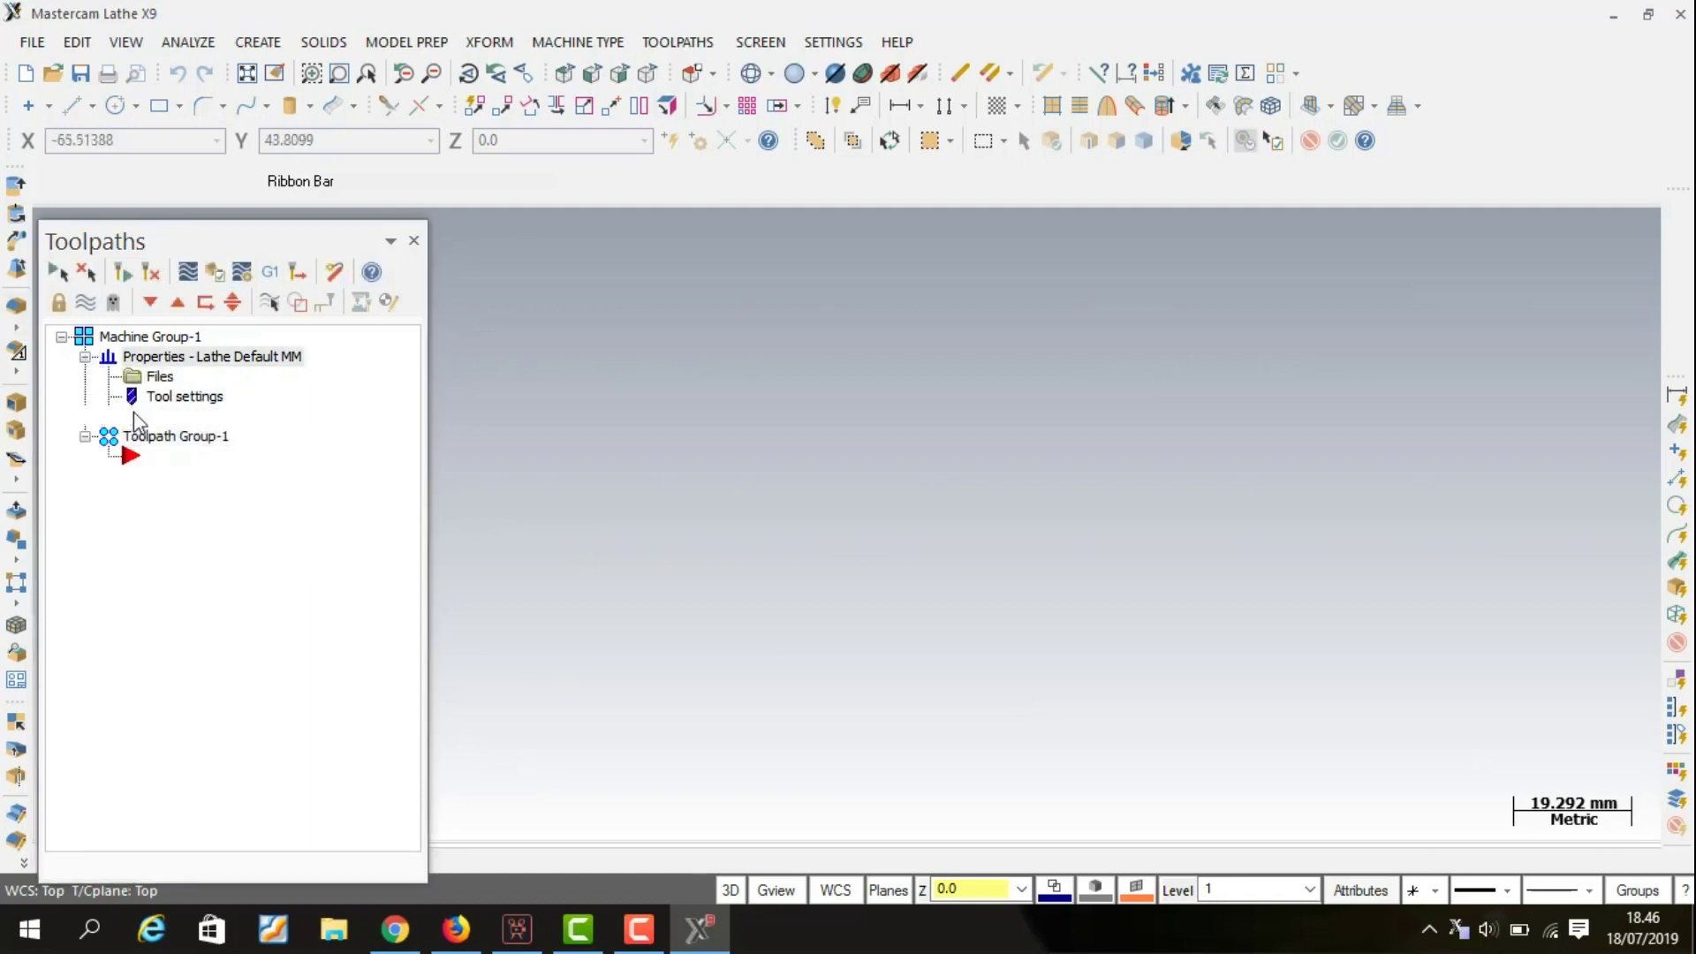
pyautogui.click(222, 415)
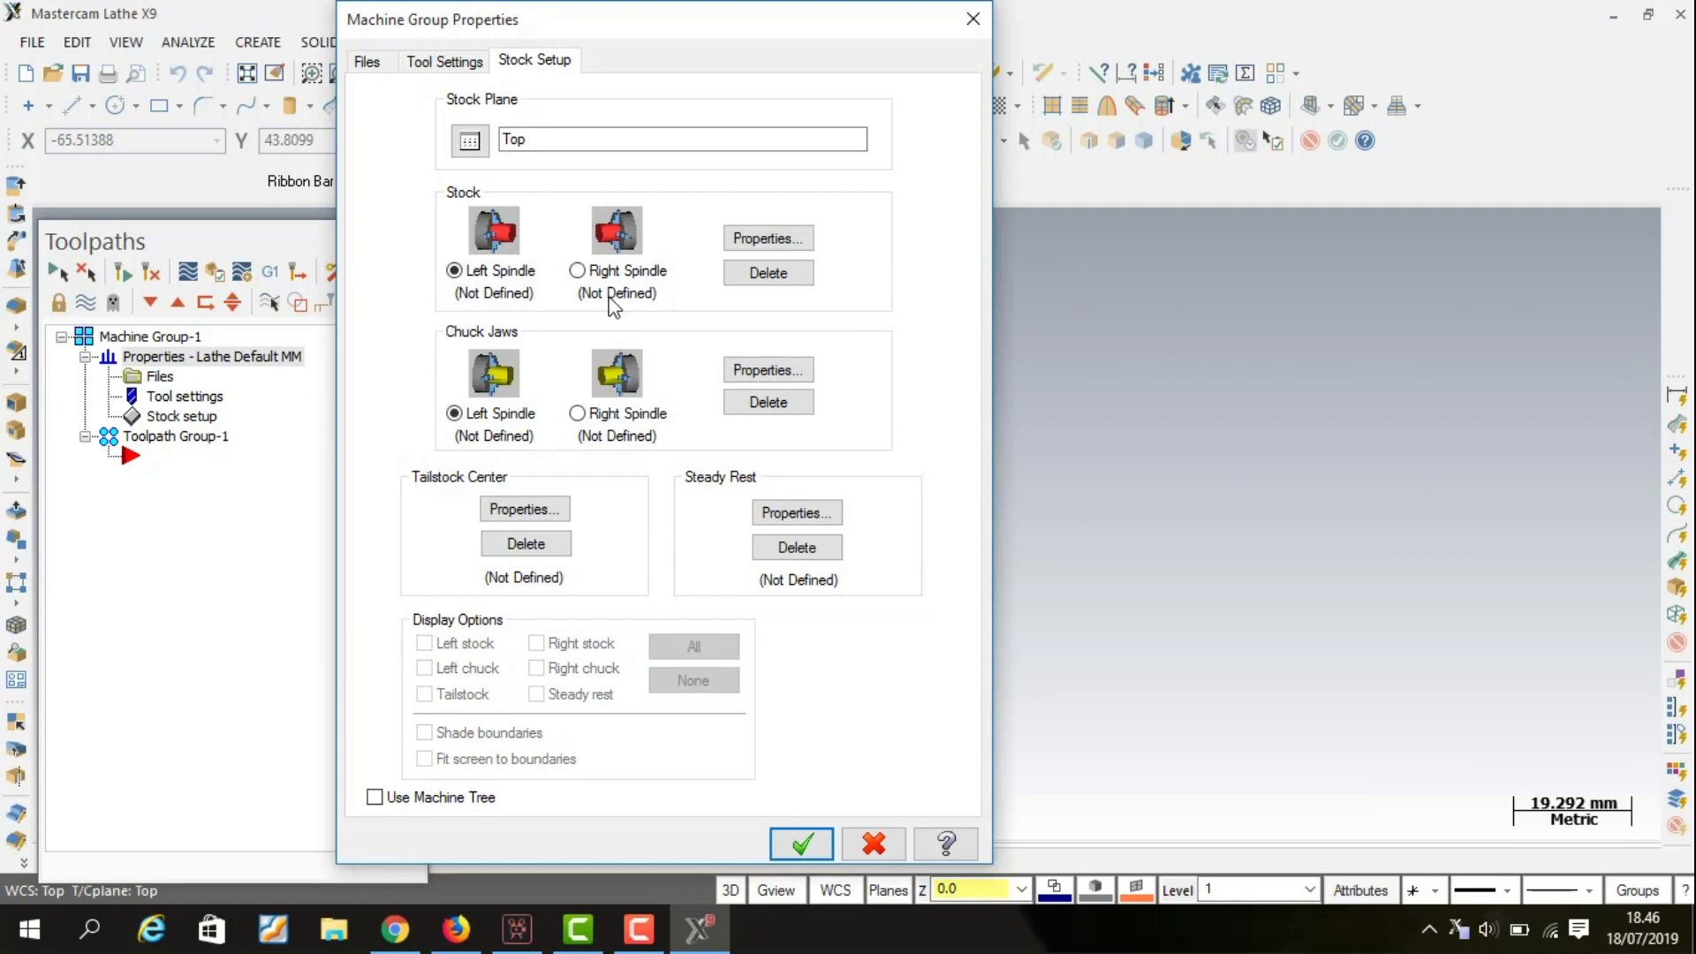
pyautogui.click(761, 240)
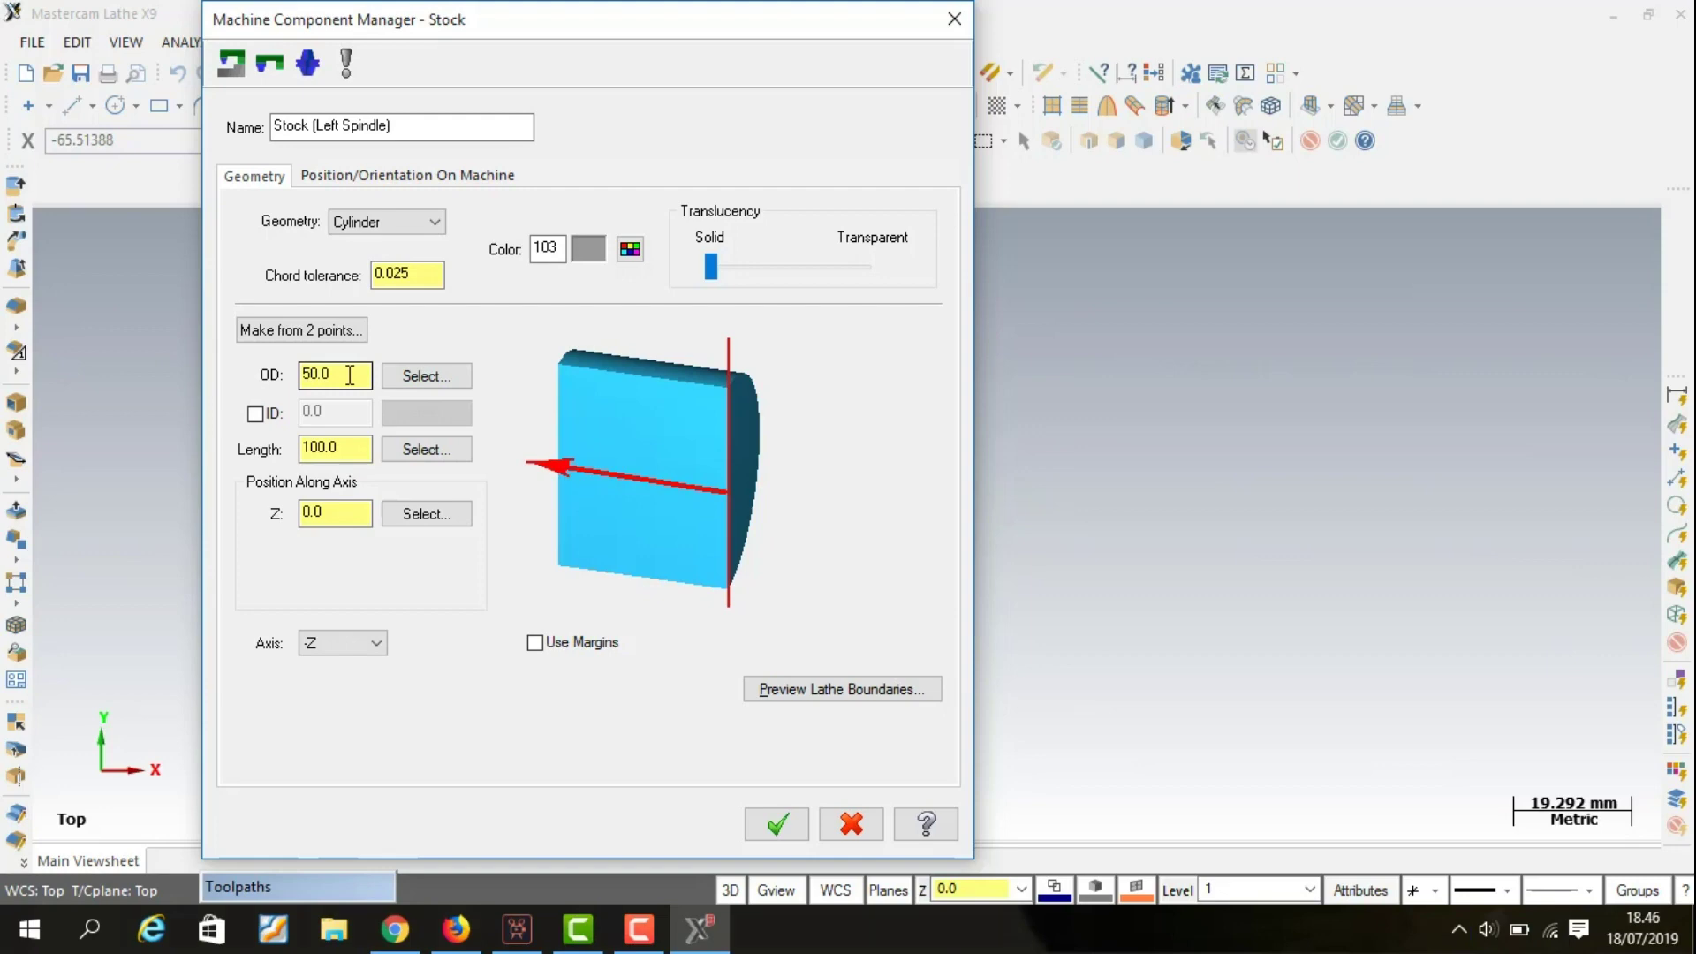
# Check the metric thread tables in the browser, then return to the stock settings.
pyautogui.click(456, 927)
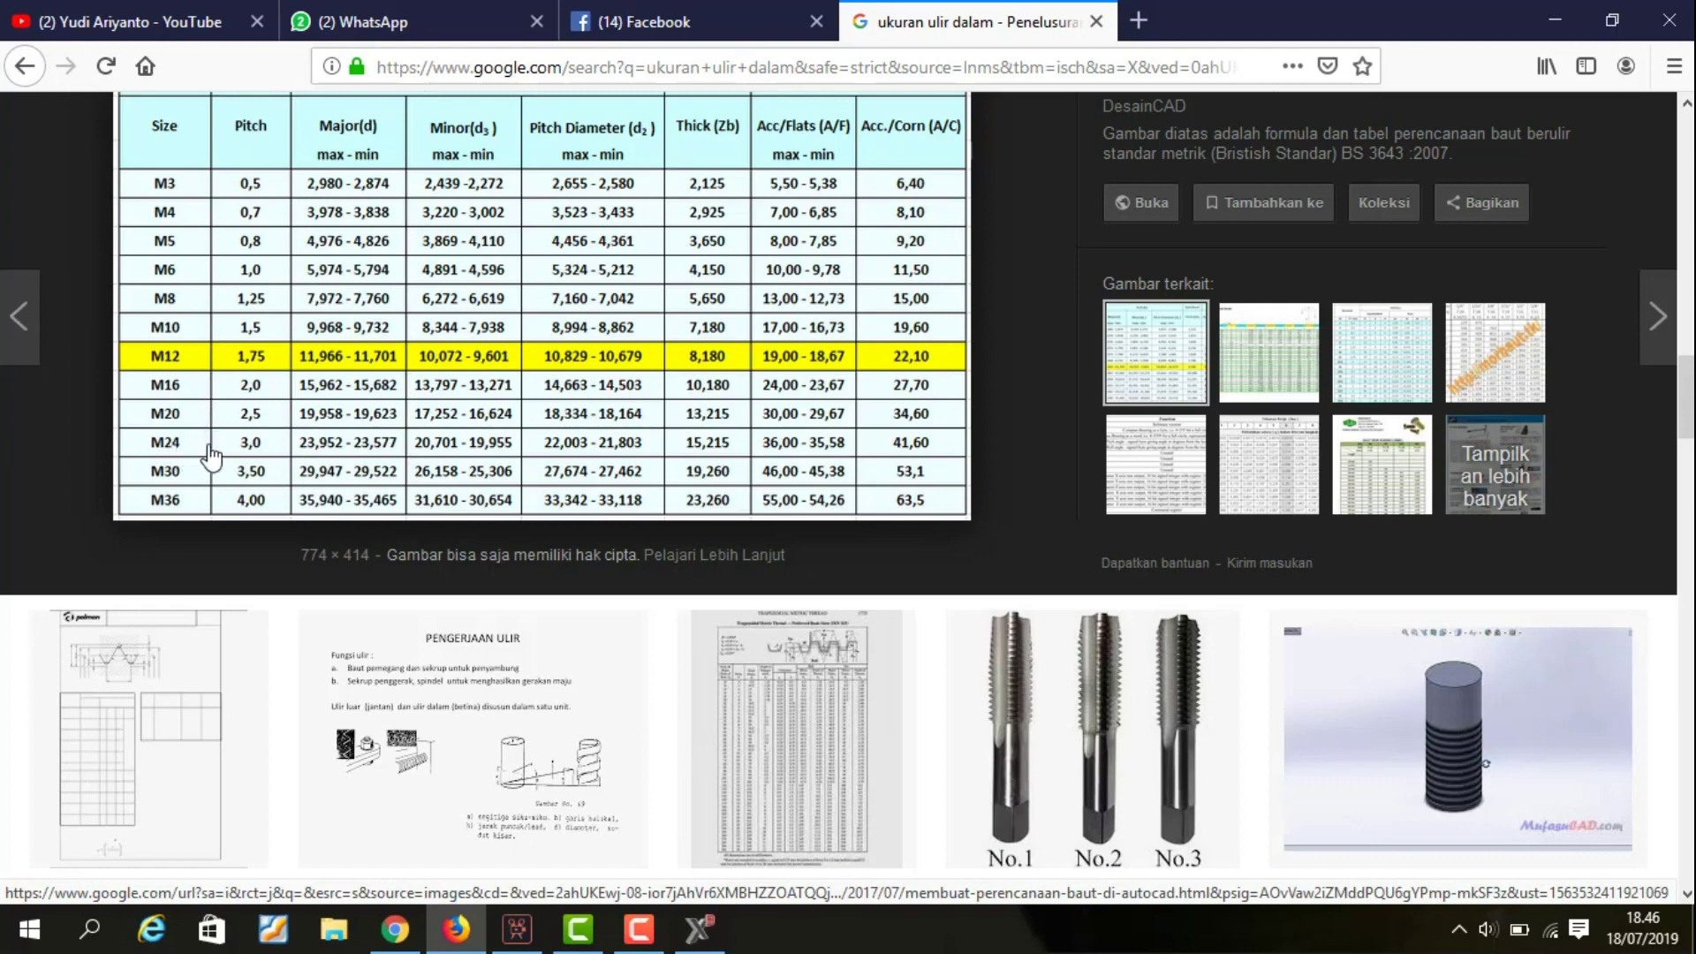
pyautogui.click(652, 947)
pyautogui.click(652, 944)
pyautogui.click(698, 928)
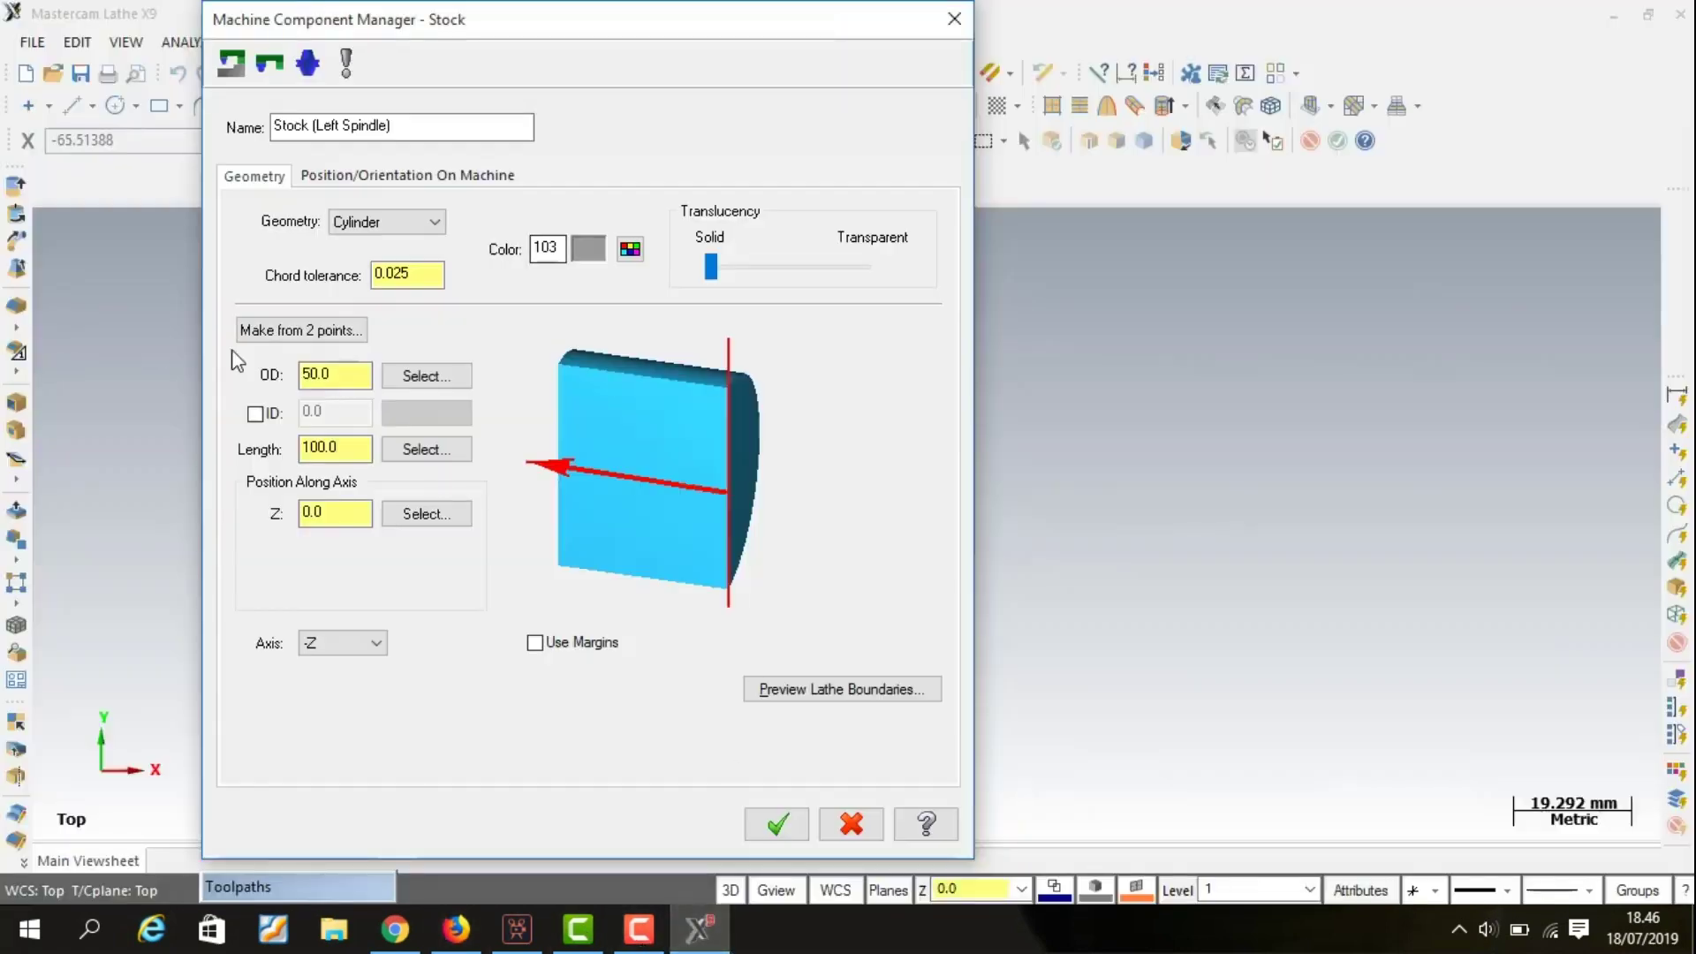
# Set the cylinder stock to 30 mm OD and 130 mm length.
pyautogui.moveTo(317, 374); pyautogui.dragTo(285, 385)
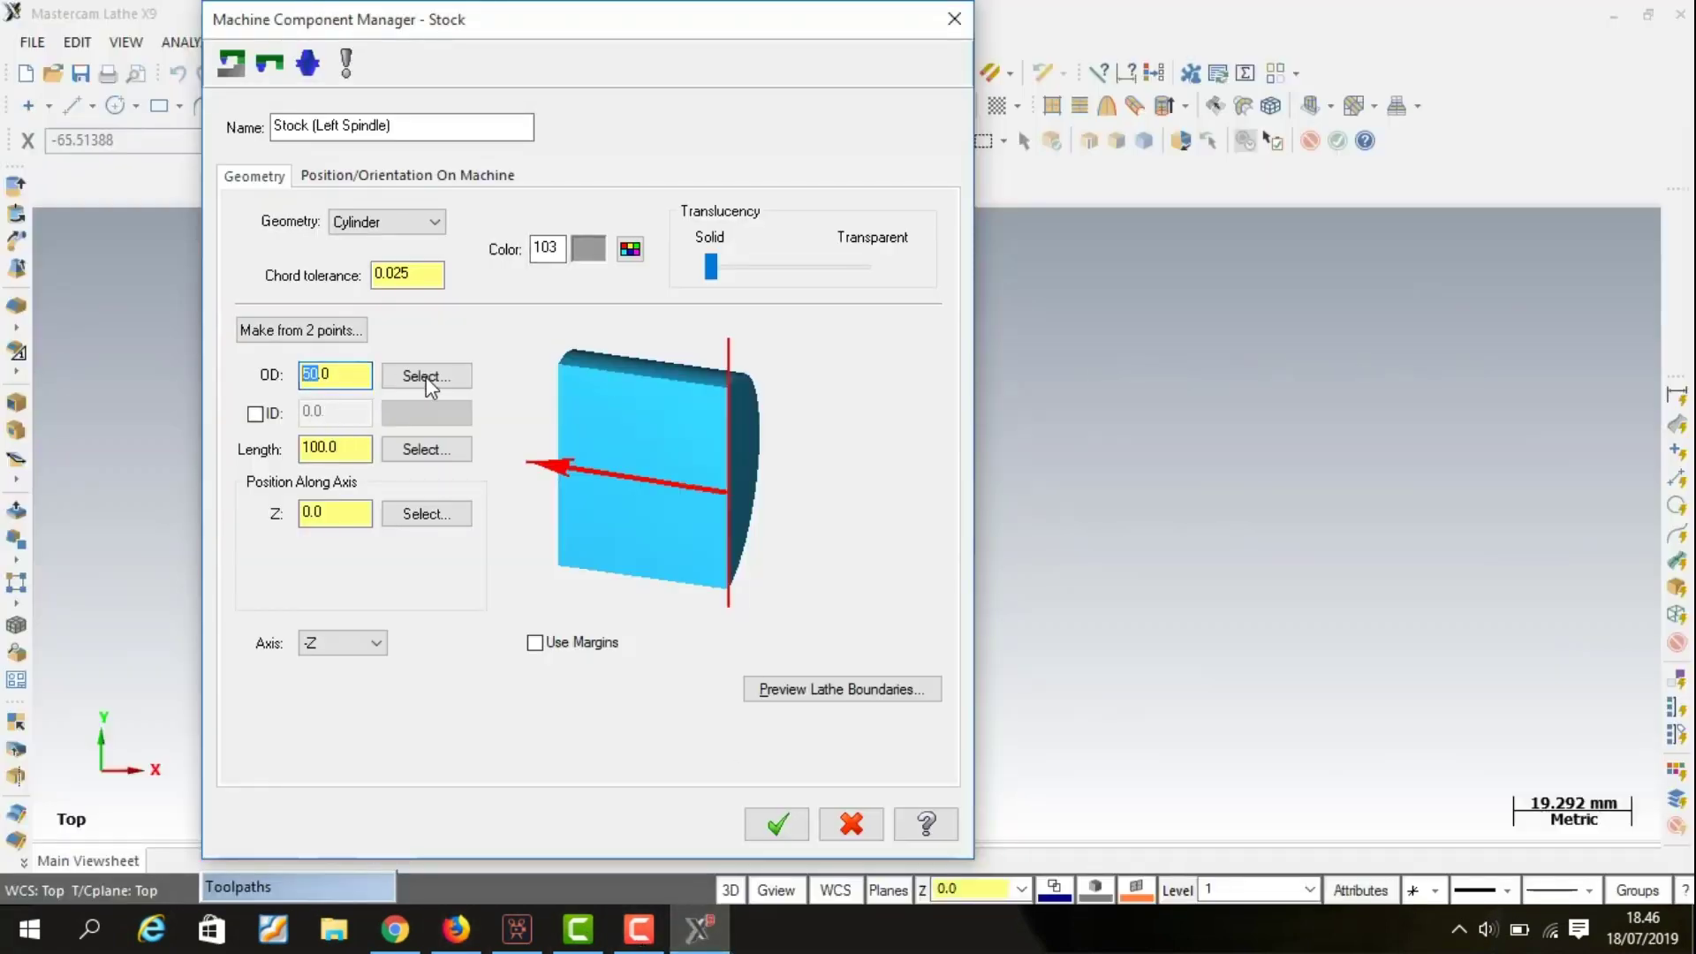
pyautogui.write('30')
pyautogui.click(311, 449)
pyautogui.moveTo(314, 452); pyautogui.dragTo(331, 451)
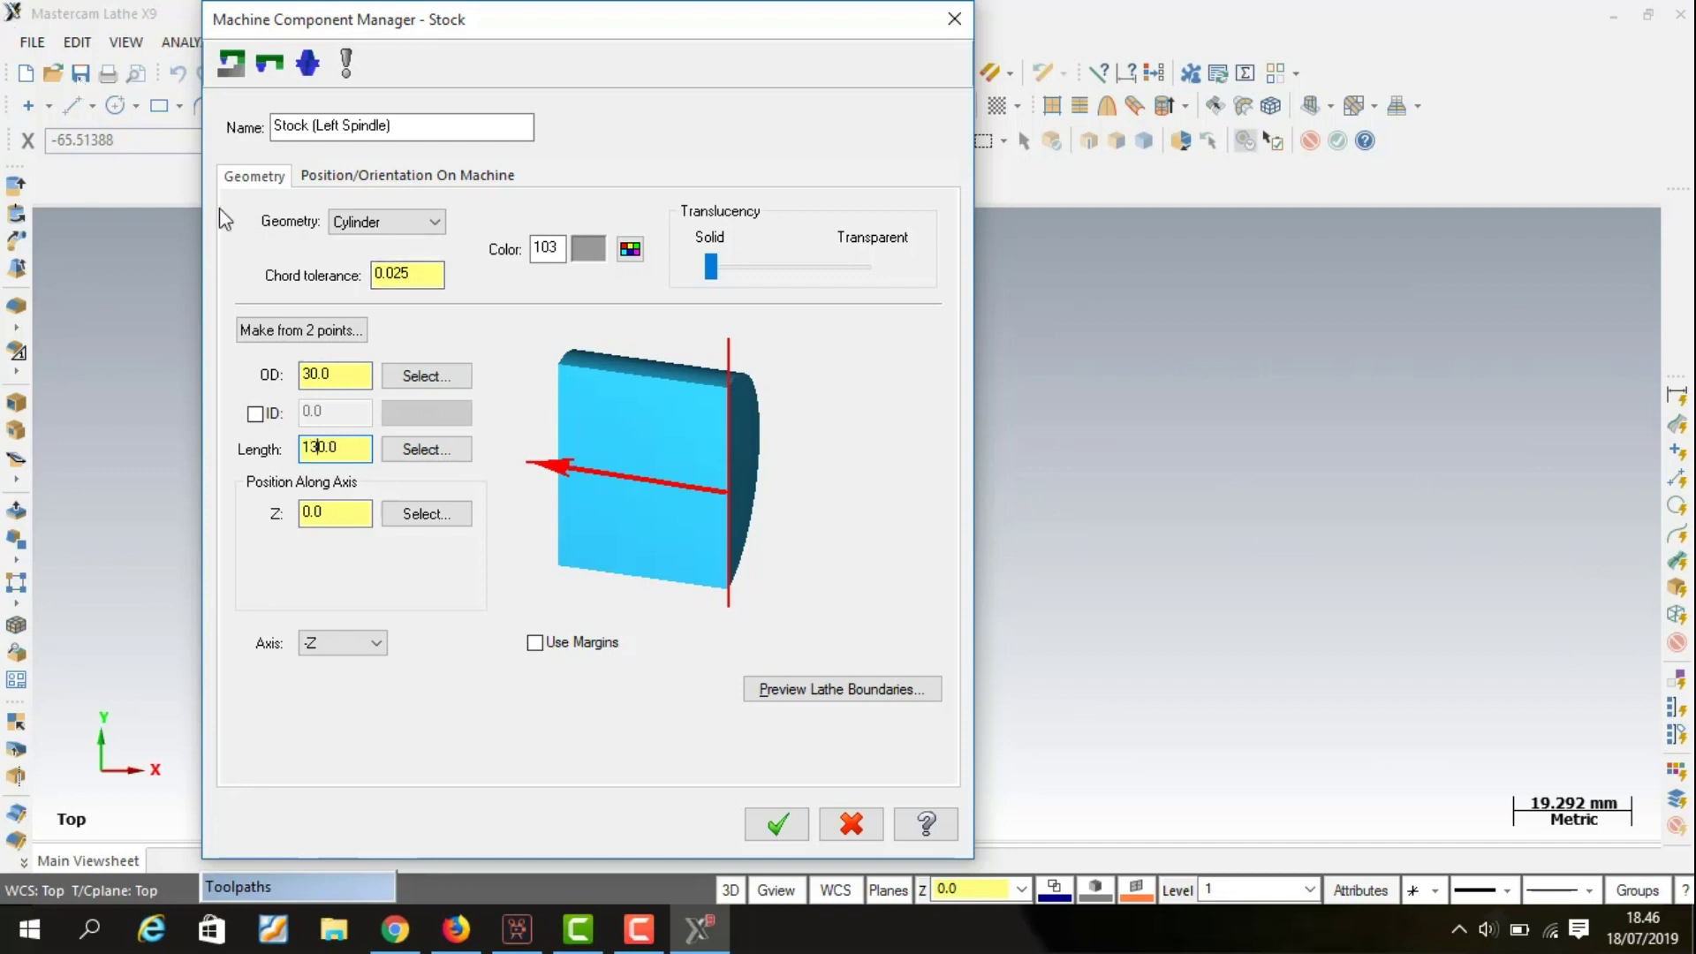
pyautogui.click(756, 819)
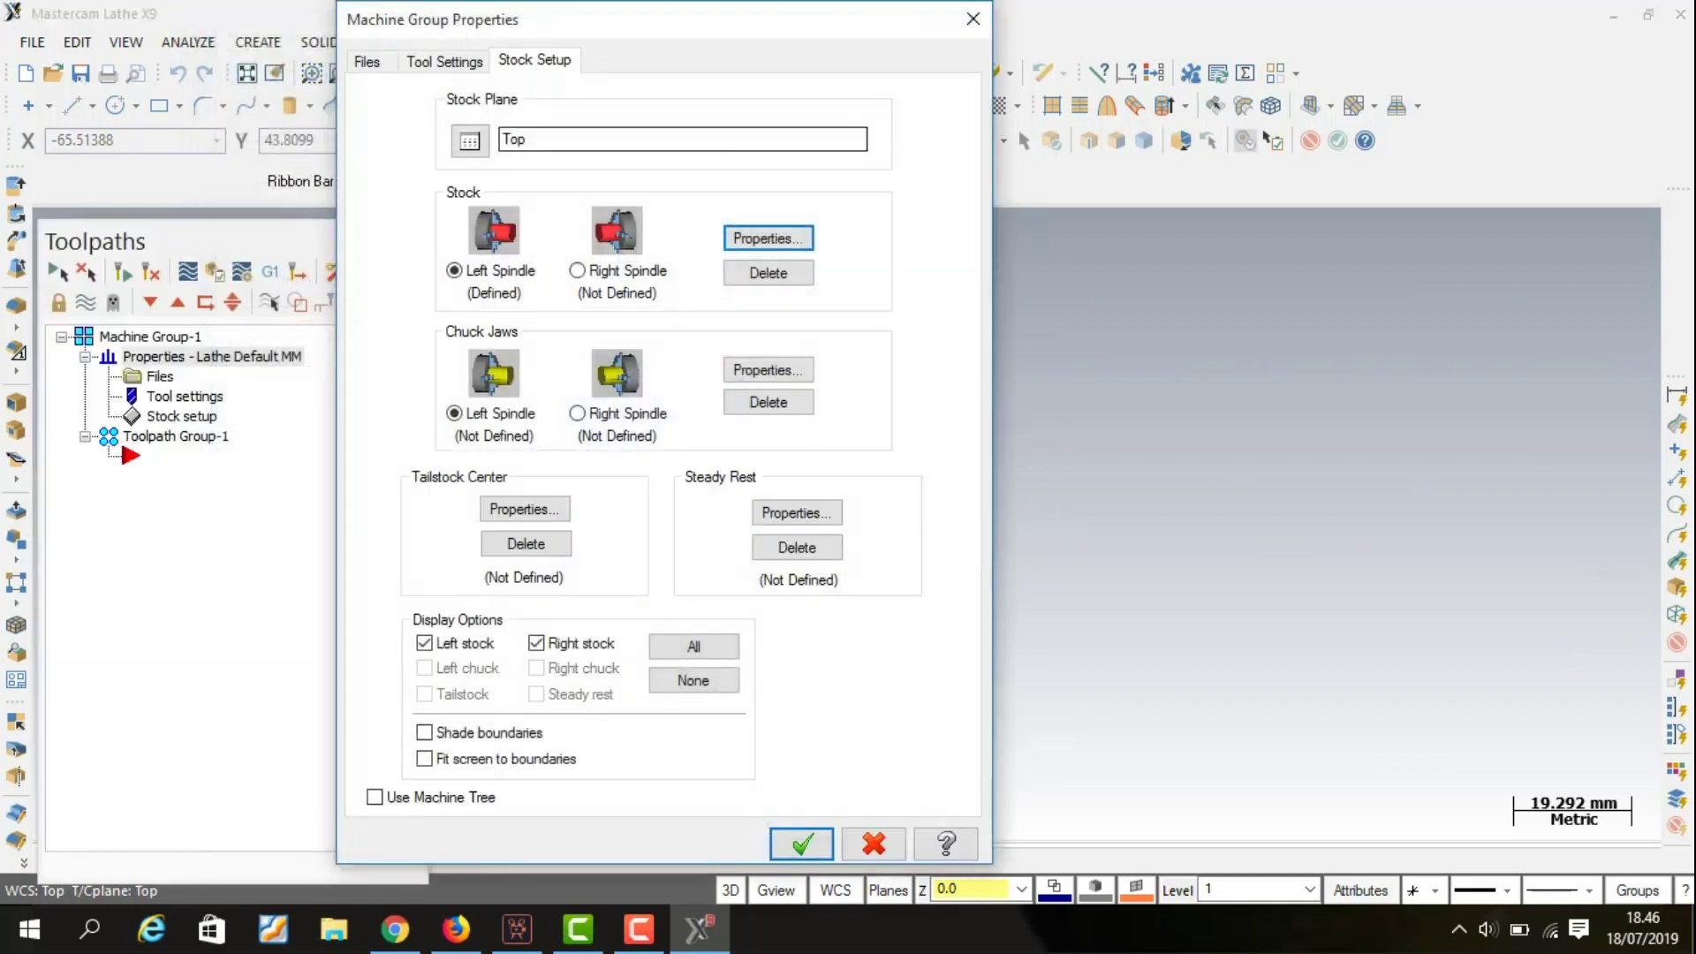
# Set the left chuck jaws from stock with a 30 mm grip length.
pyautogui.click(751, 372)
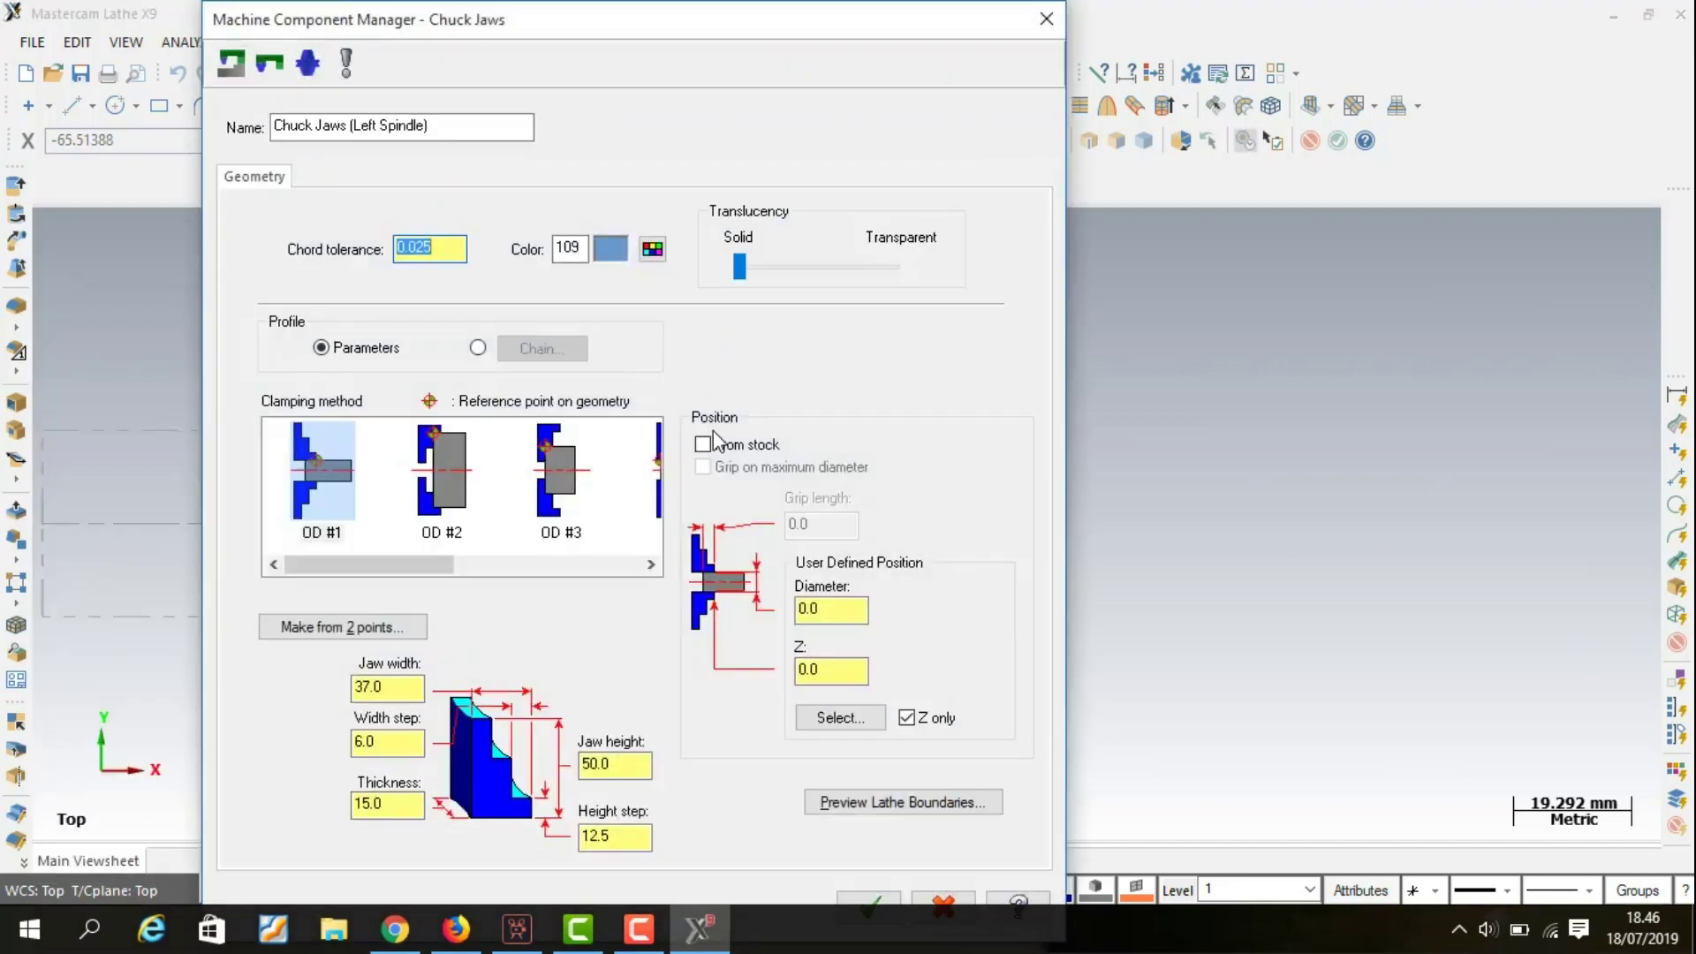
pyautogui.click(724, 451)
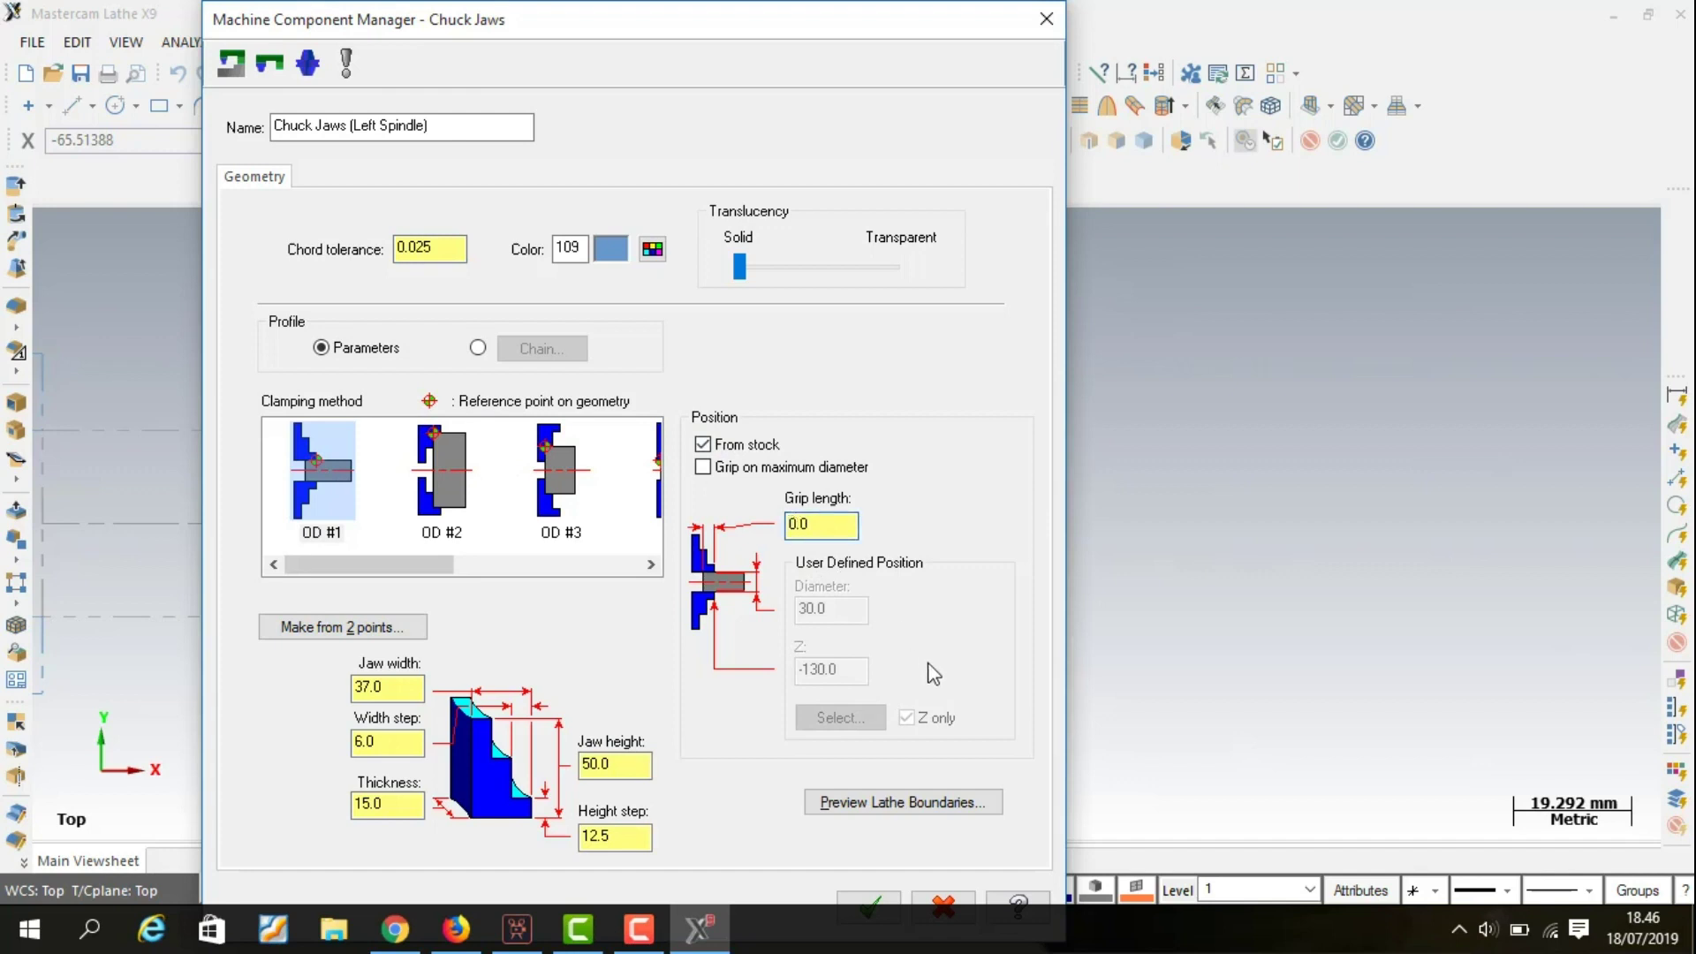
pyautogui.click(822, 525)
pyautogui.write('30')
pyautogui.click(866, 894)
# Close the machine group properties and zoom onto the stock and chuck outline.
pyautogui.click(804, 832)
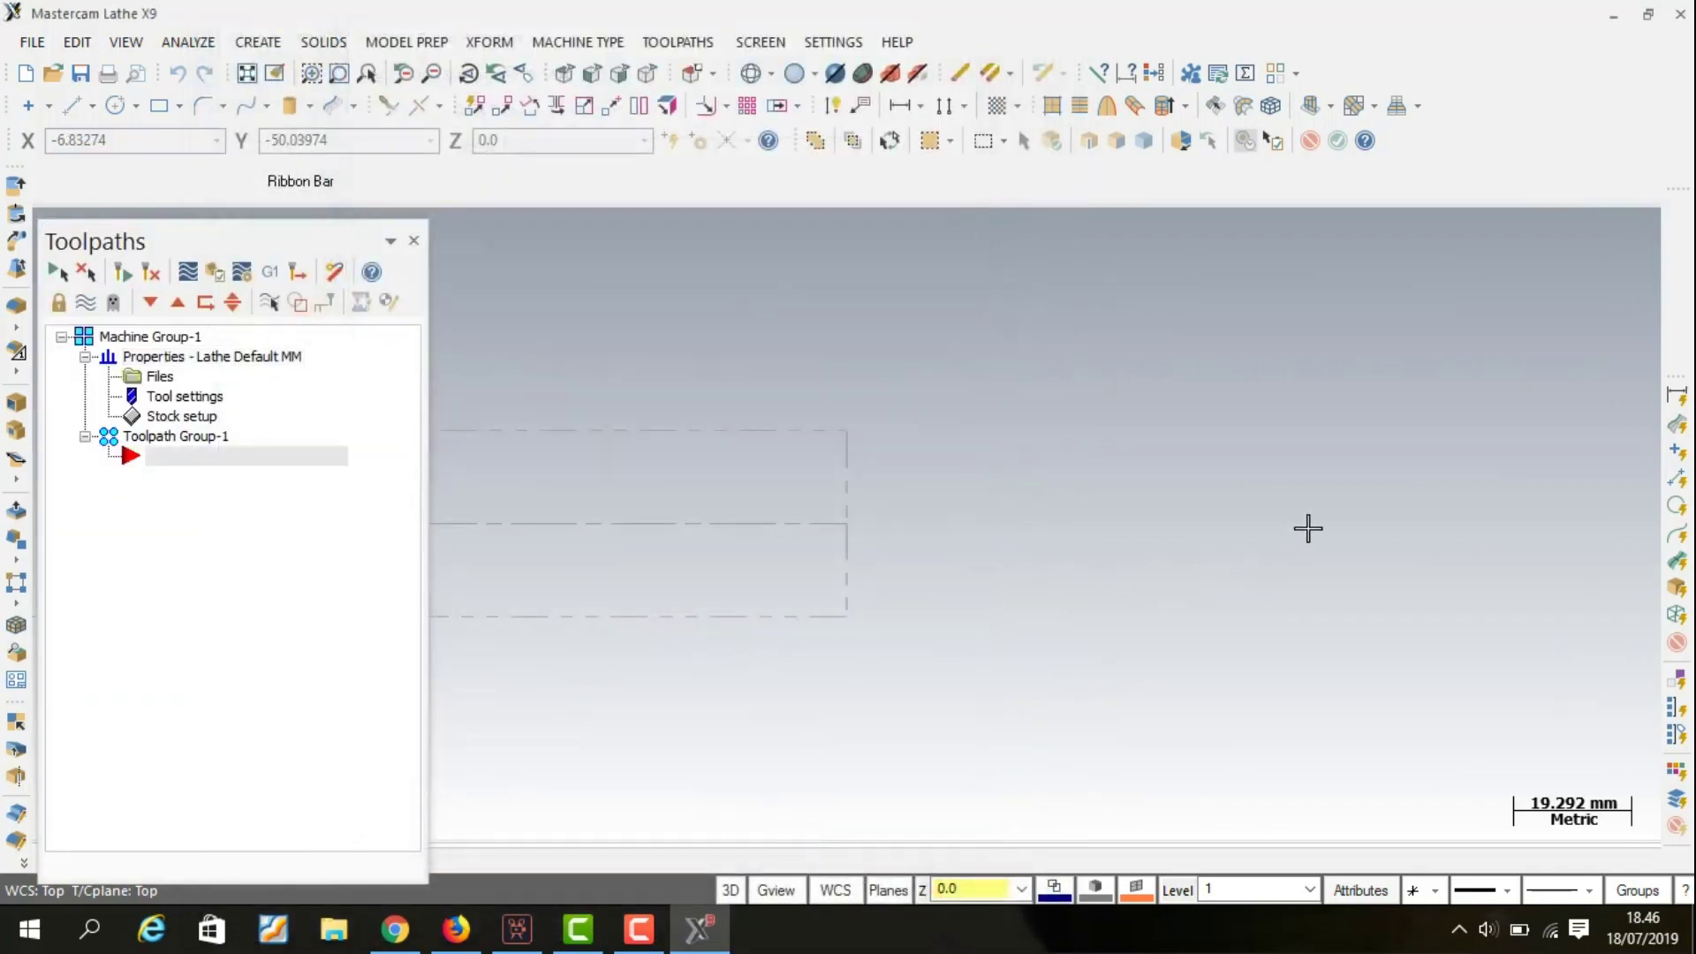
pyautogui.scroll(-1, 1252, 550)
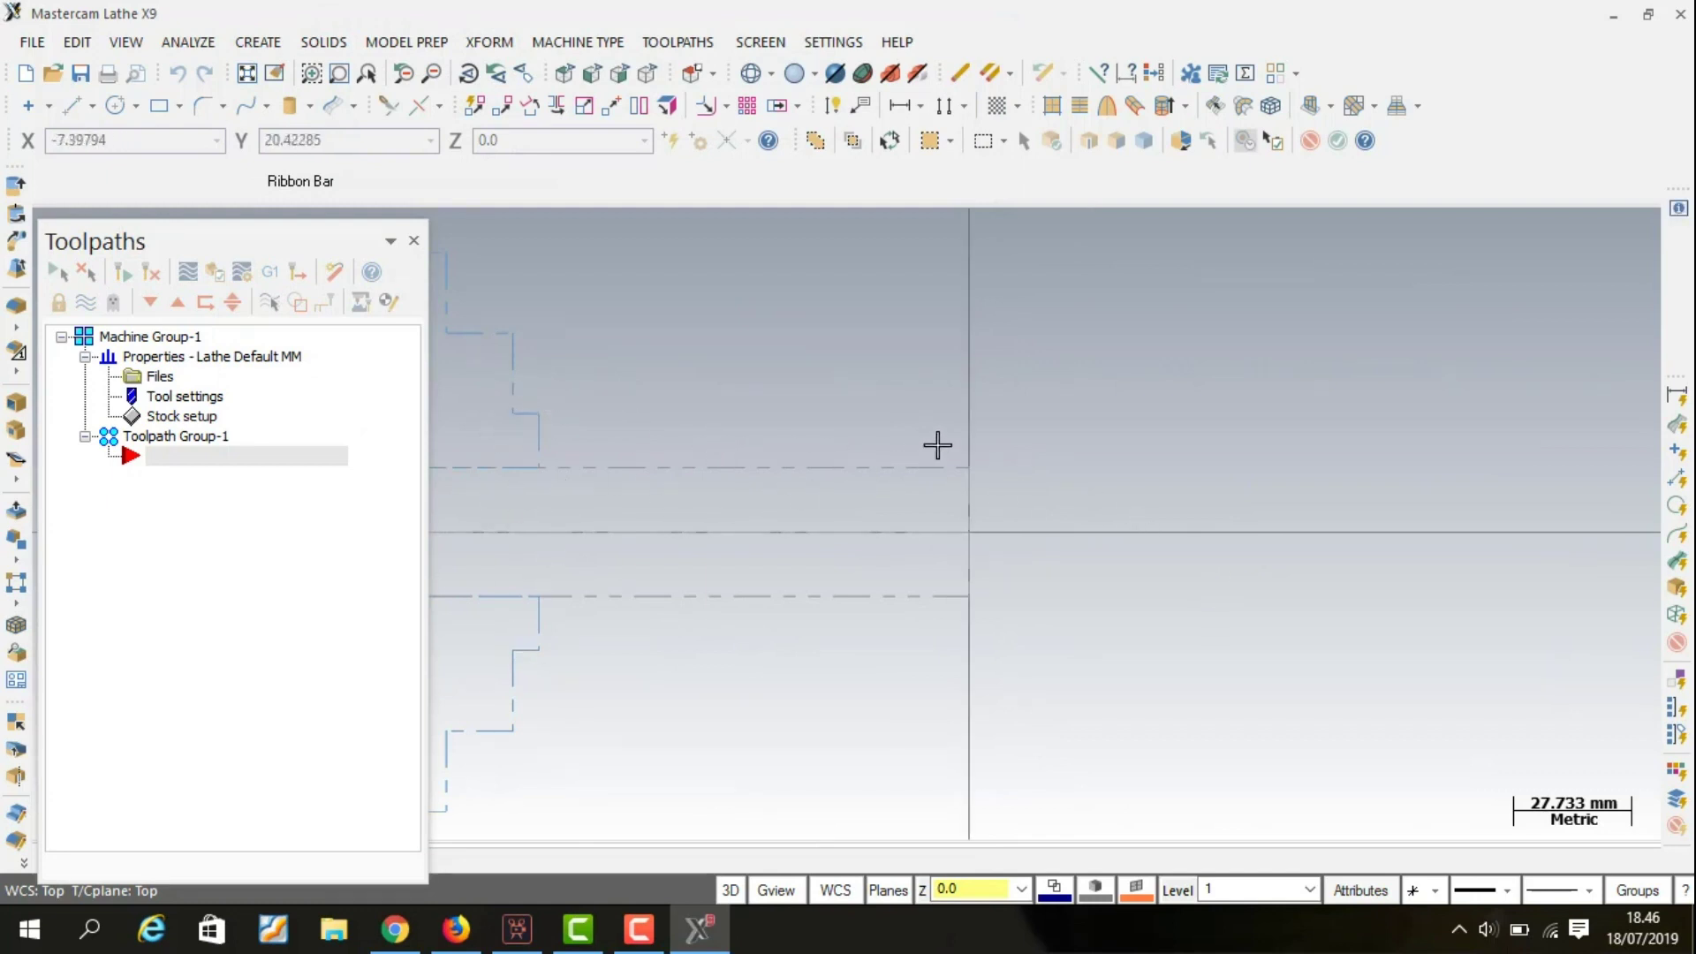
pyautogui.scroll(1, 608, 394)
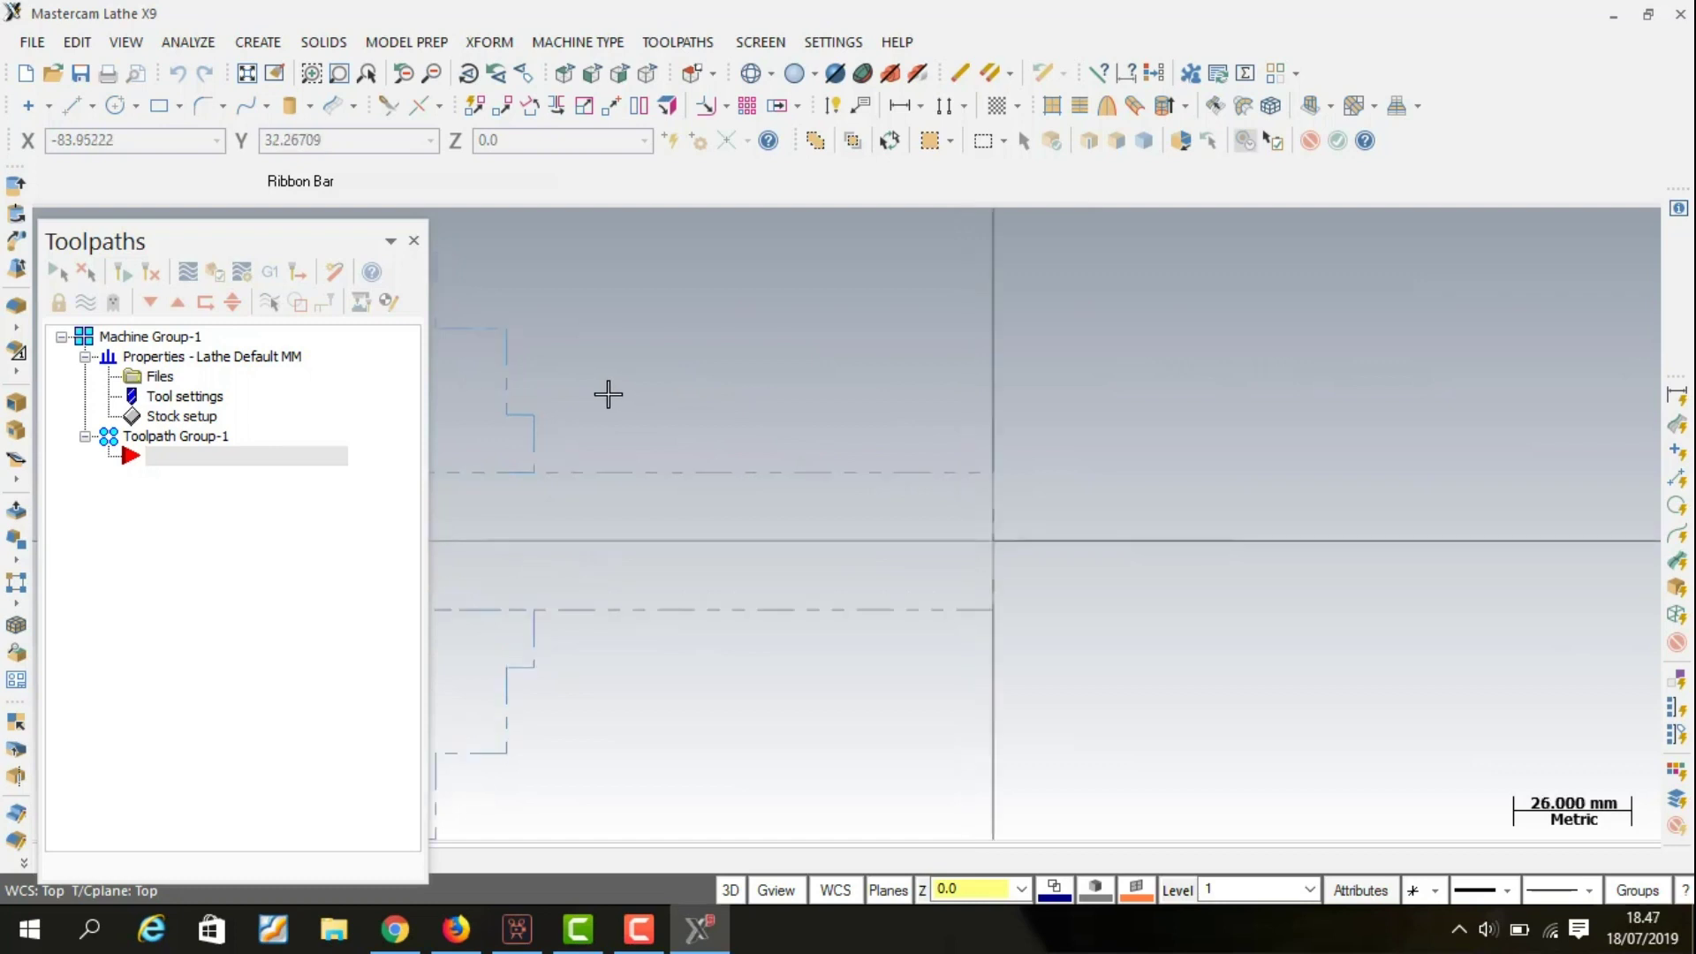
pyautogui.scroll(1, 608, 388)
pyautogui.scroll(1, 611, 384)
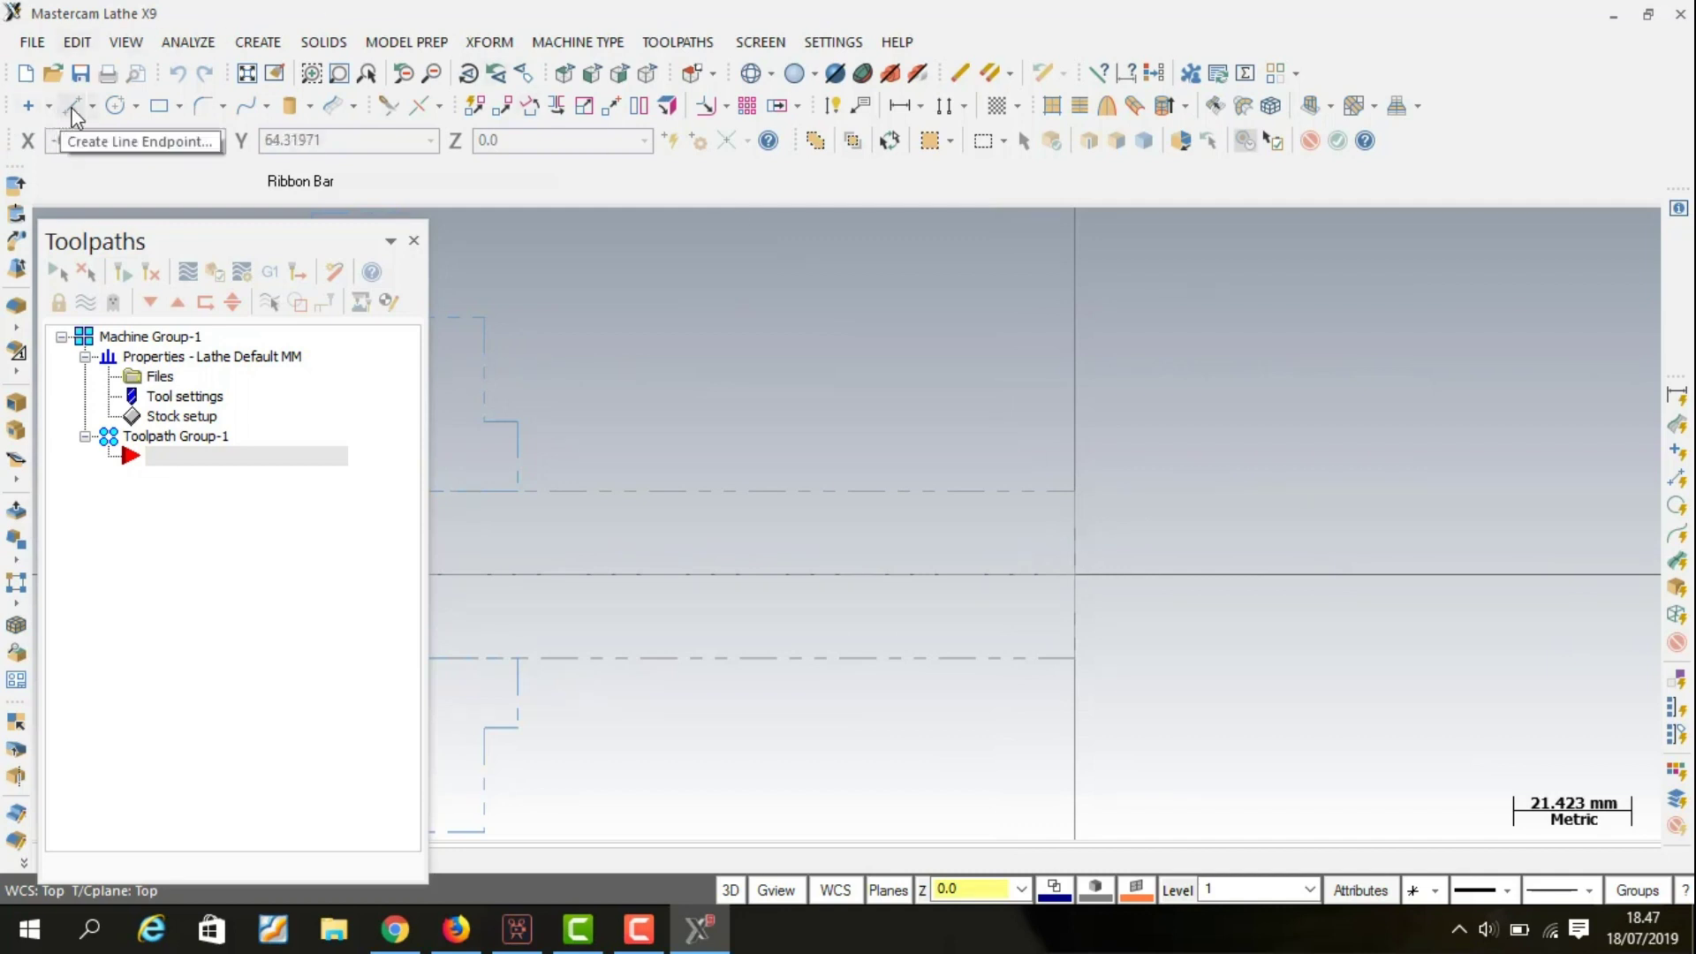
pyautogui.click(74, 106)
# Draw a 12 mm vertical line straight up from the origin.
pyautogui.scroll(1, 901, 529)
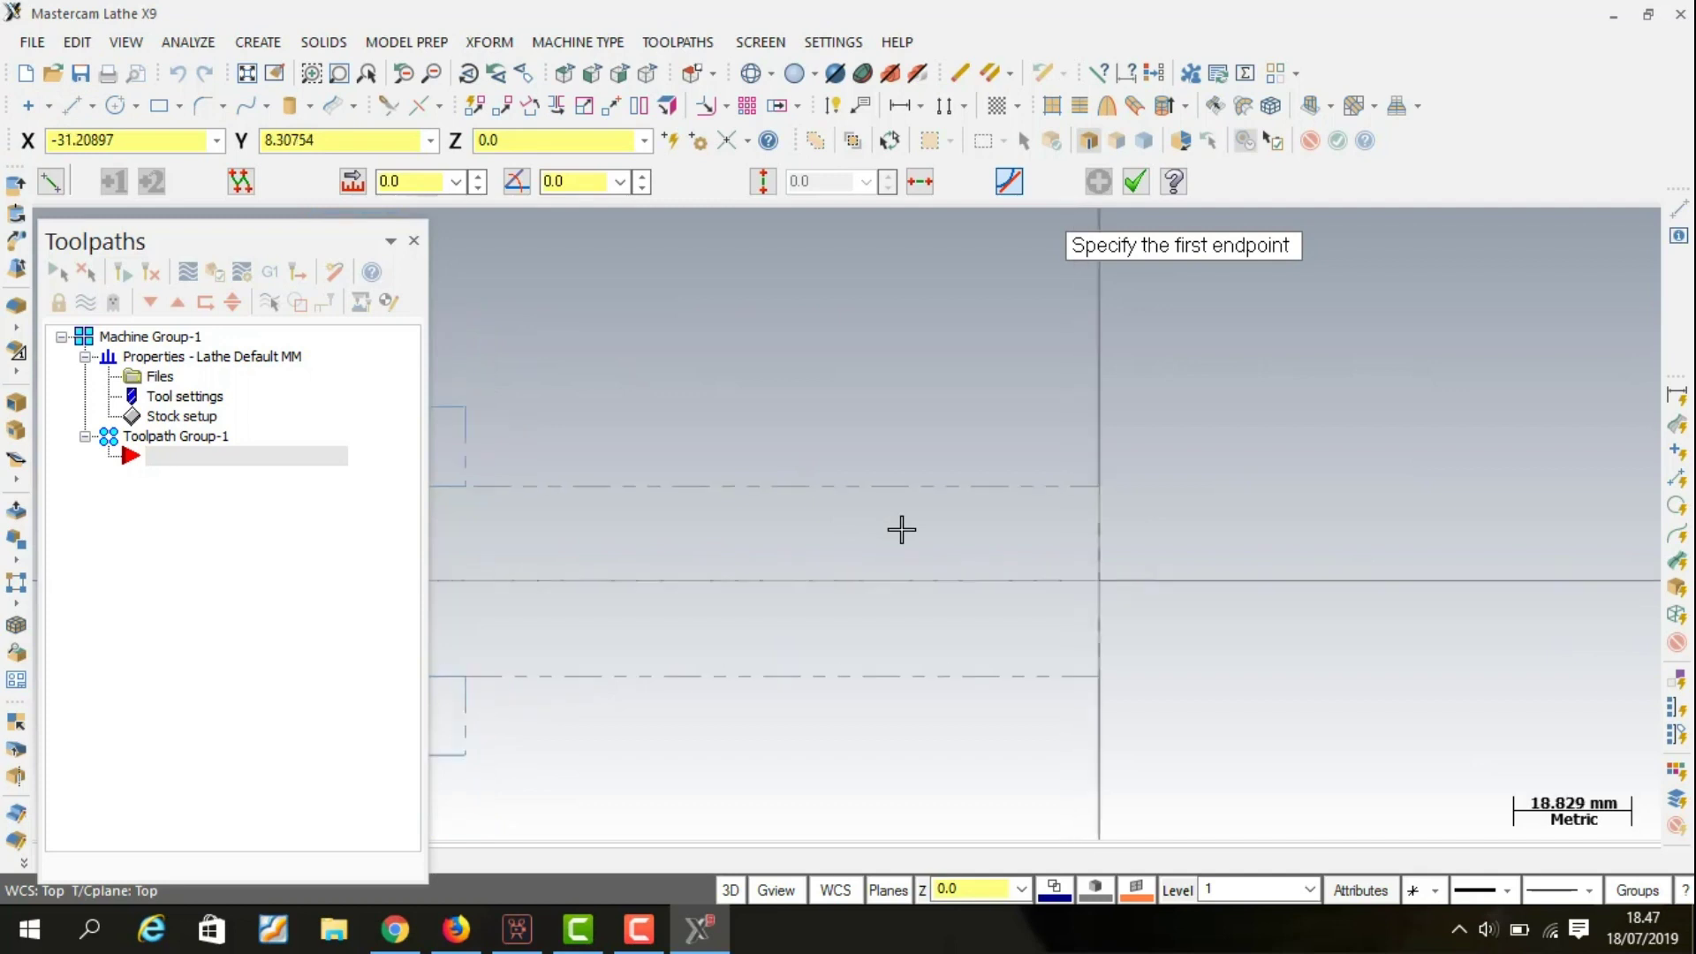
pyautogui.click(1098, 582)
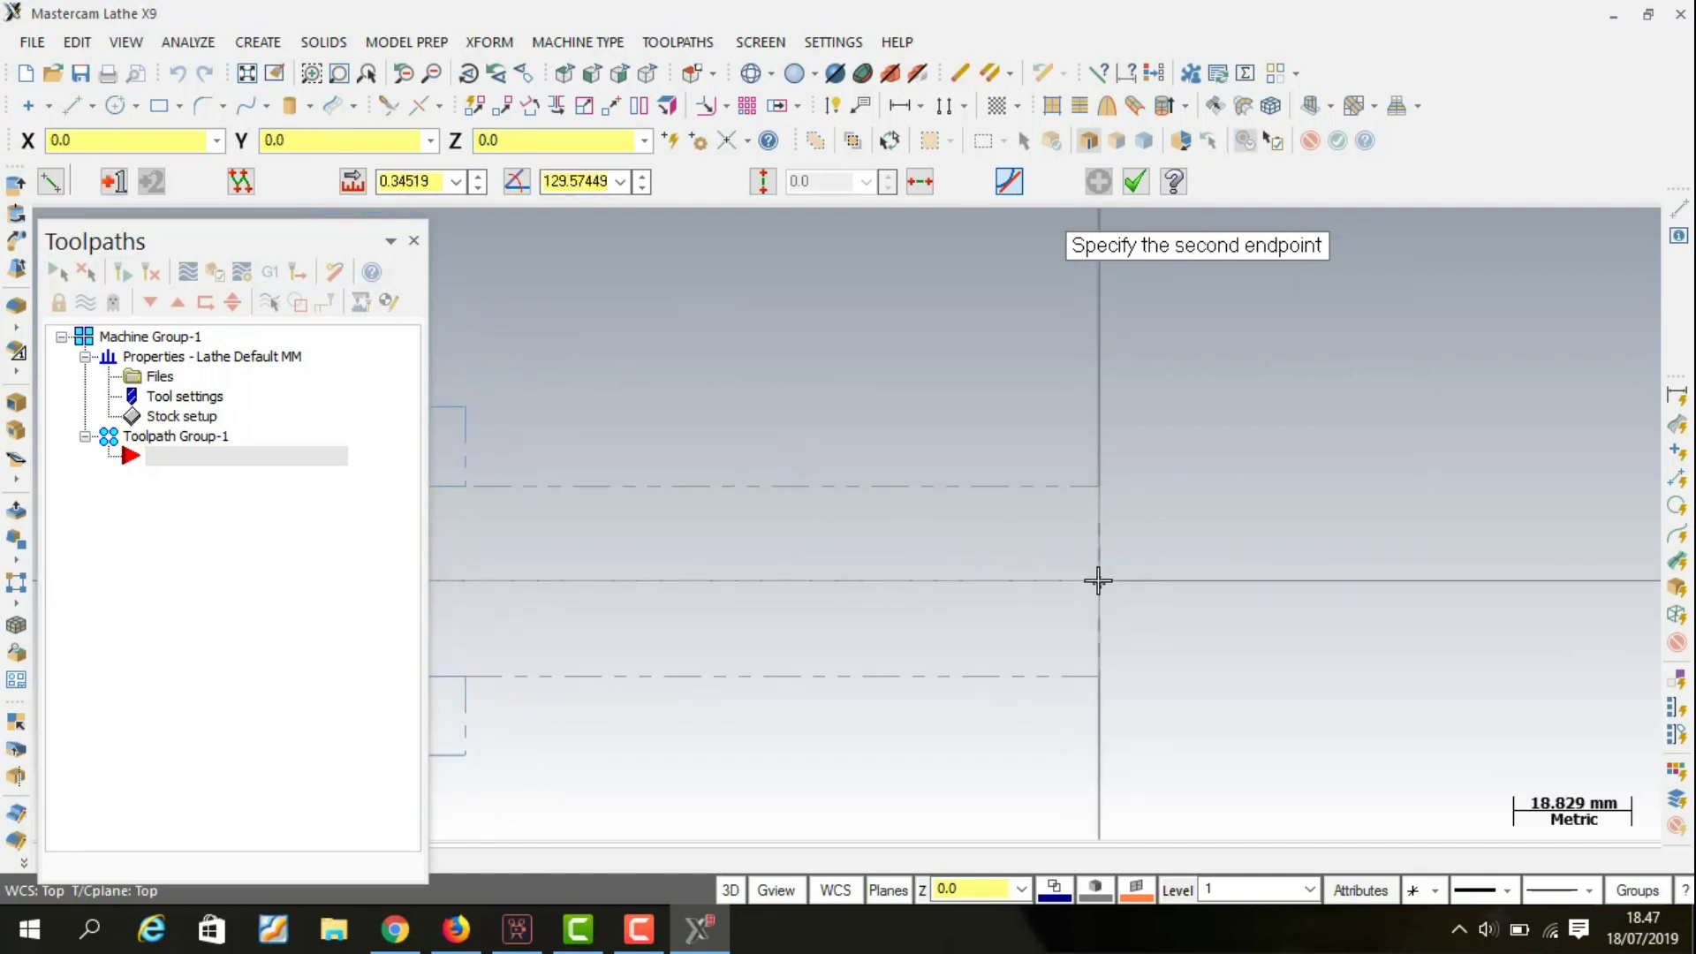
pyautogui.click(1103, 520)
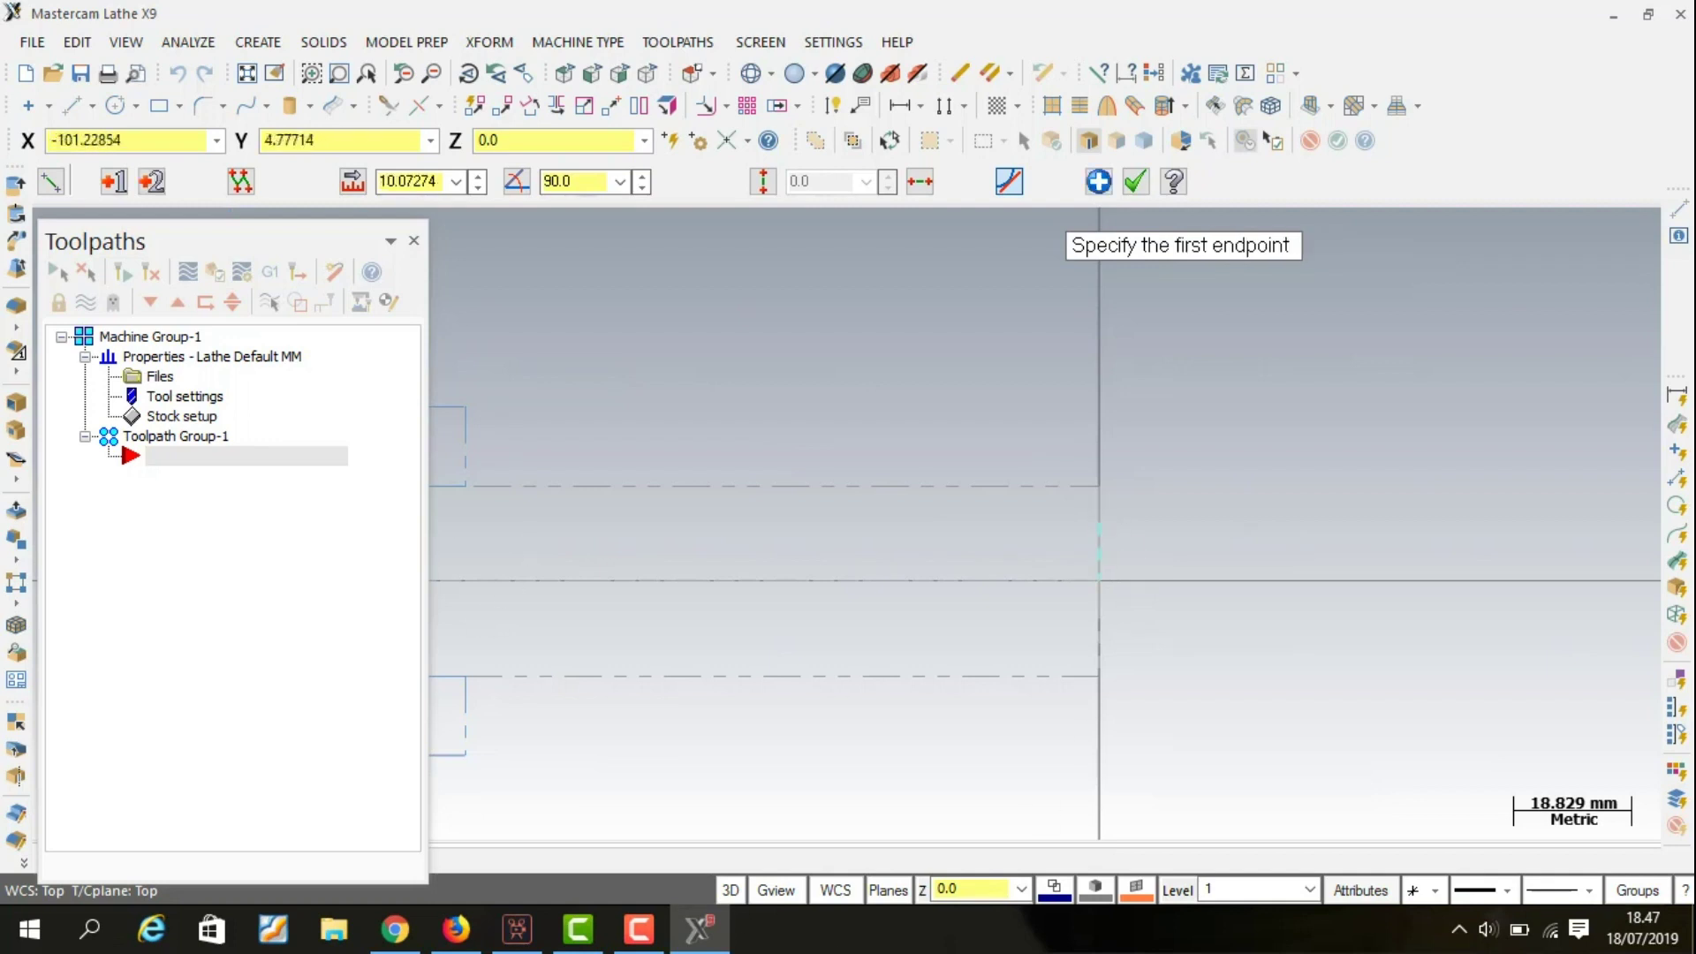
pyautogui.doubleClick(439, 180)
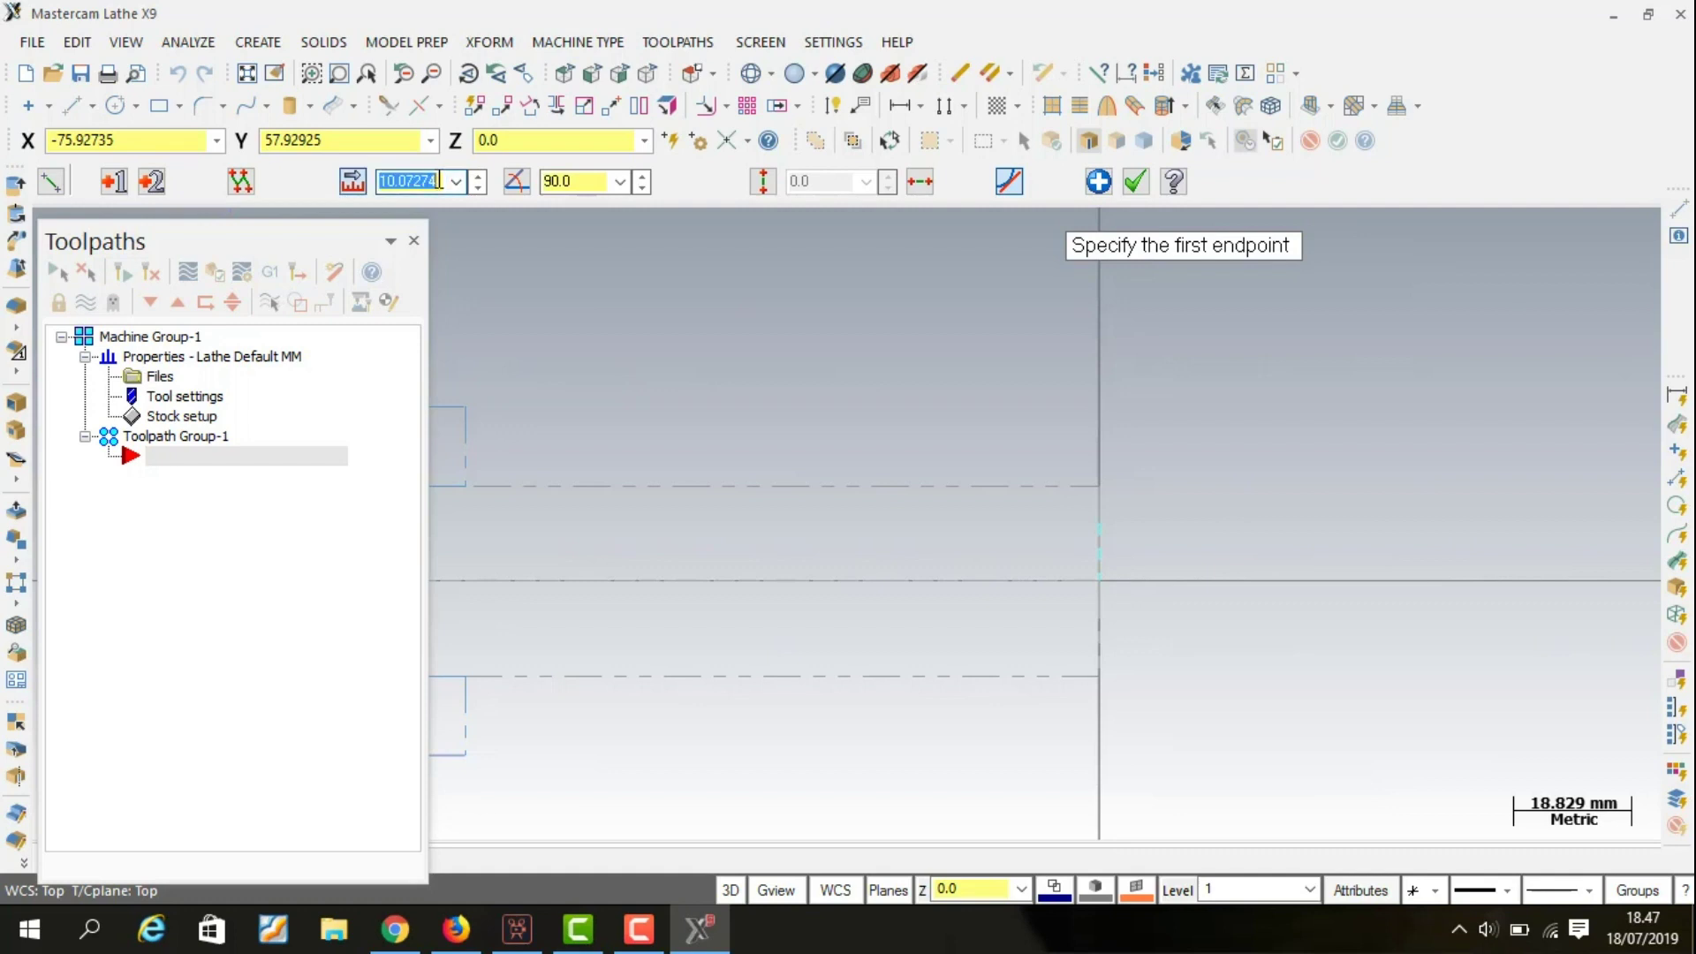
pyautogui.write('12')
pyautogui.press('Return')
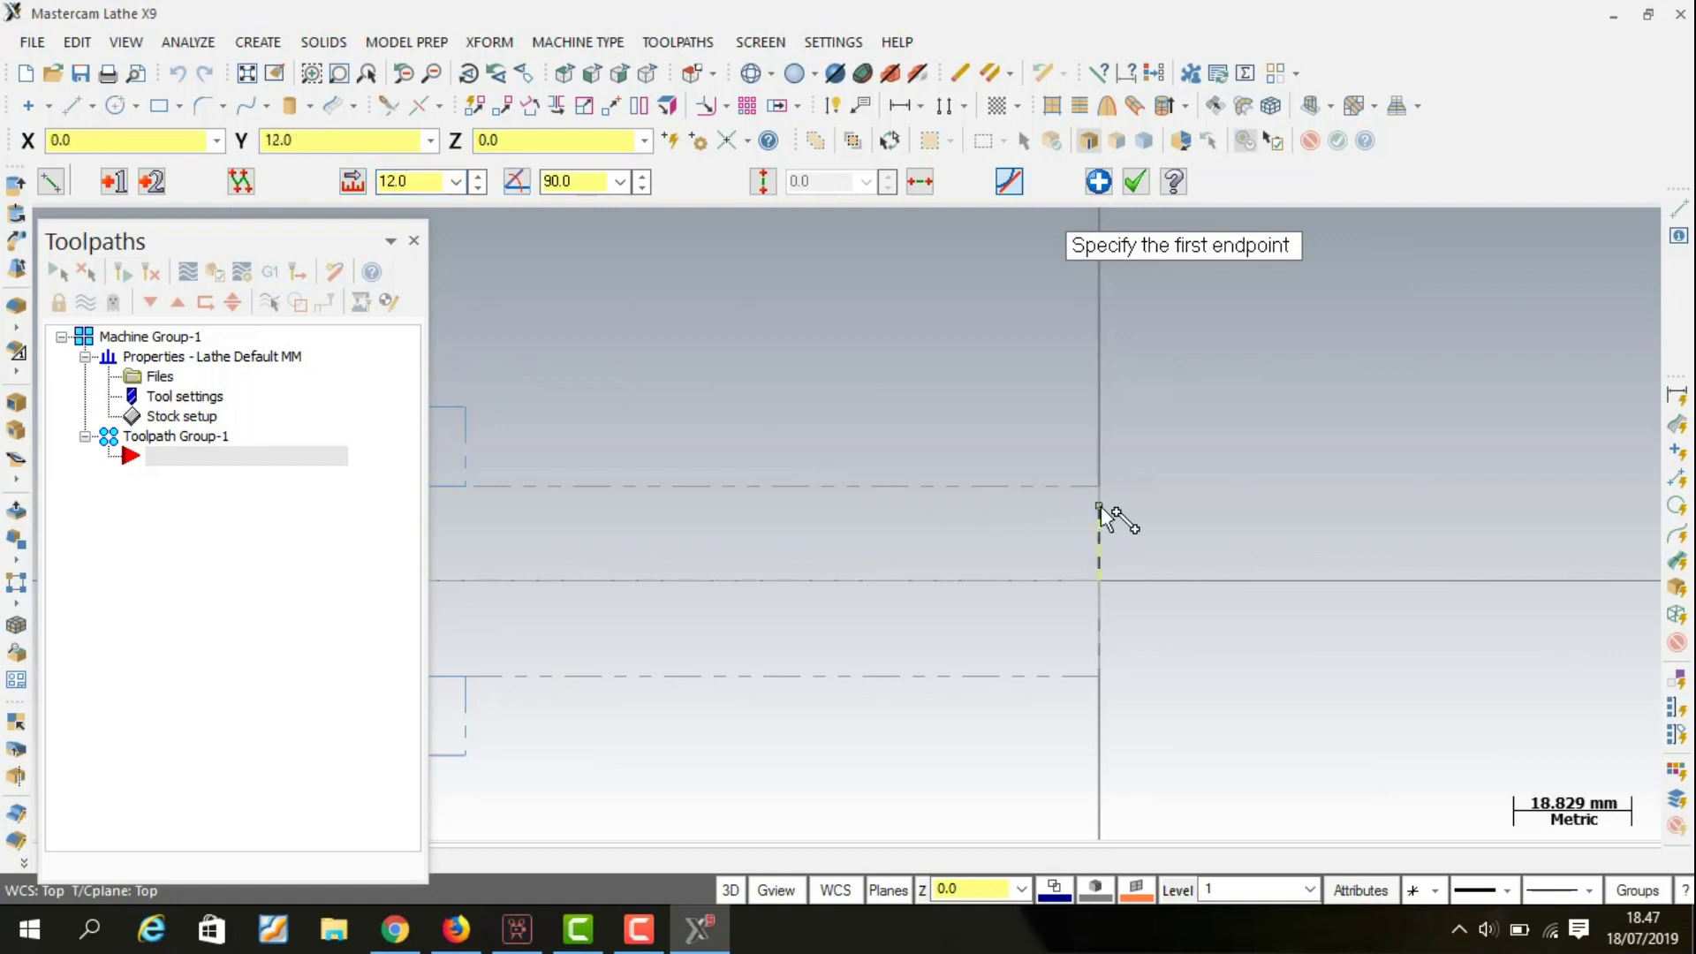
# Draw a 60 mm horizontal line leftward from the vertical line's top.
pyautogui.click(1101, 506)
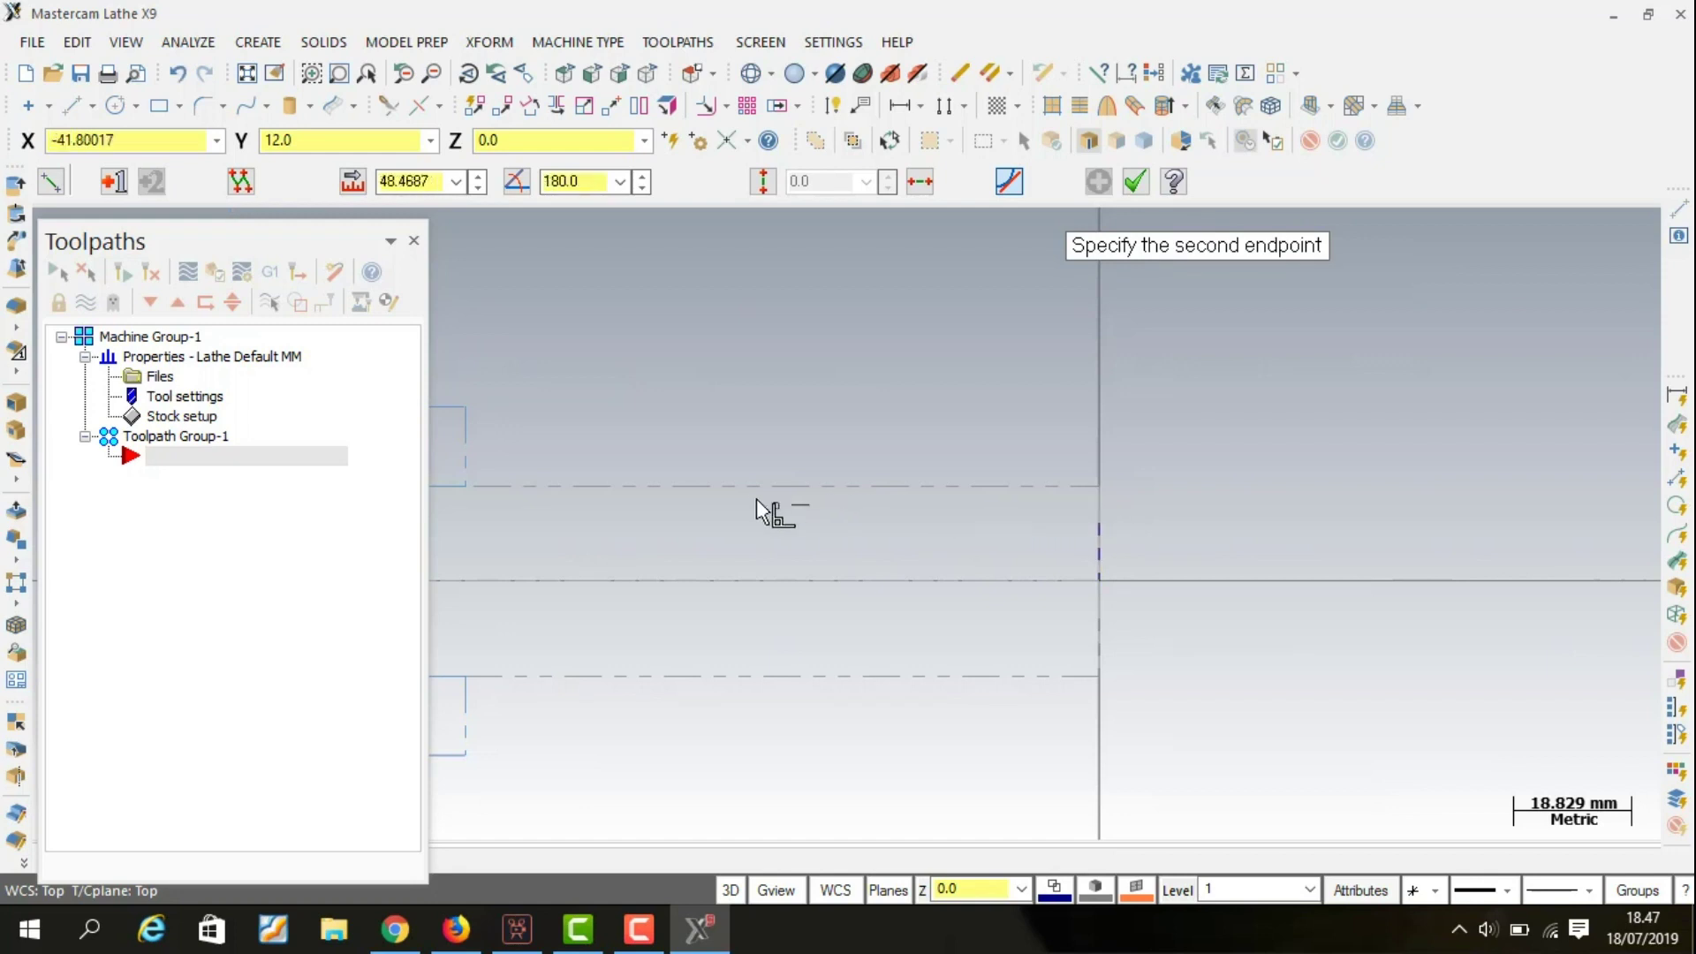
pyautogui.click(717, 502)
pyautogui.click(426, 186)
pyautogui.write('60.0')
pyautogui.press('Return')
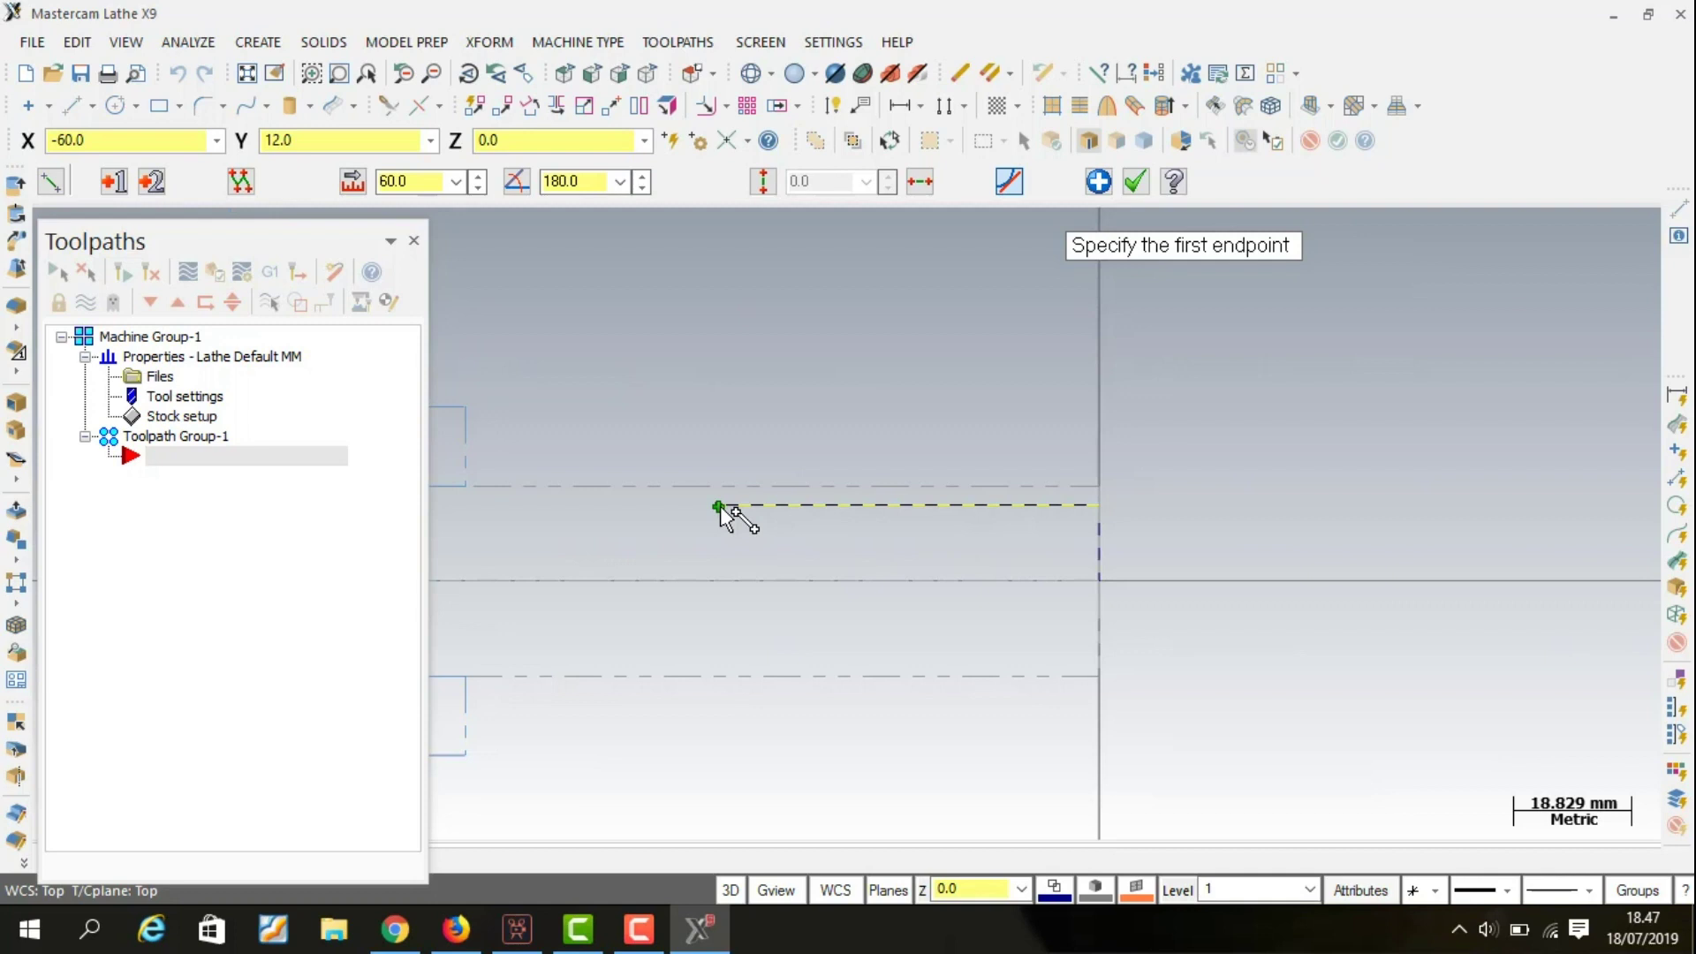
# Draw a 3 mm drop and a 10 mm groove bottom leftward.
pyautogui.click(719, 506)
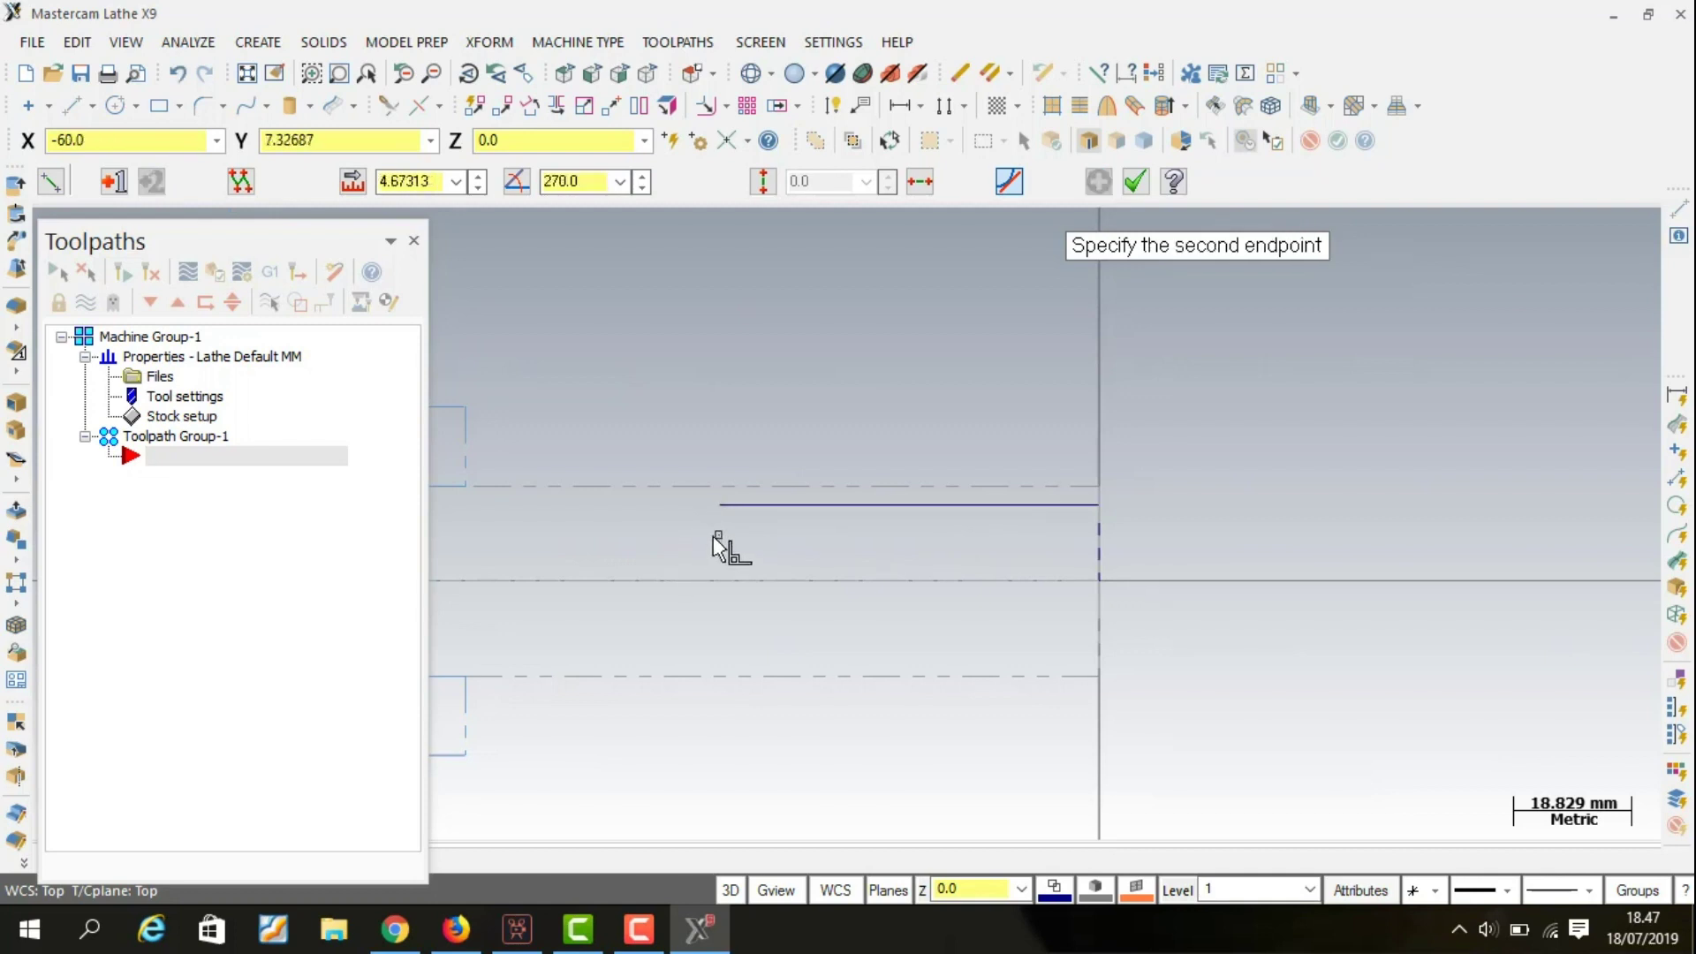
pyautogui.click(719, 532)
pyautogui.press('l')
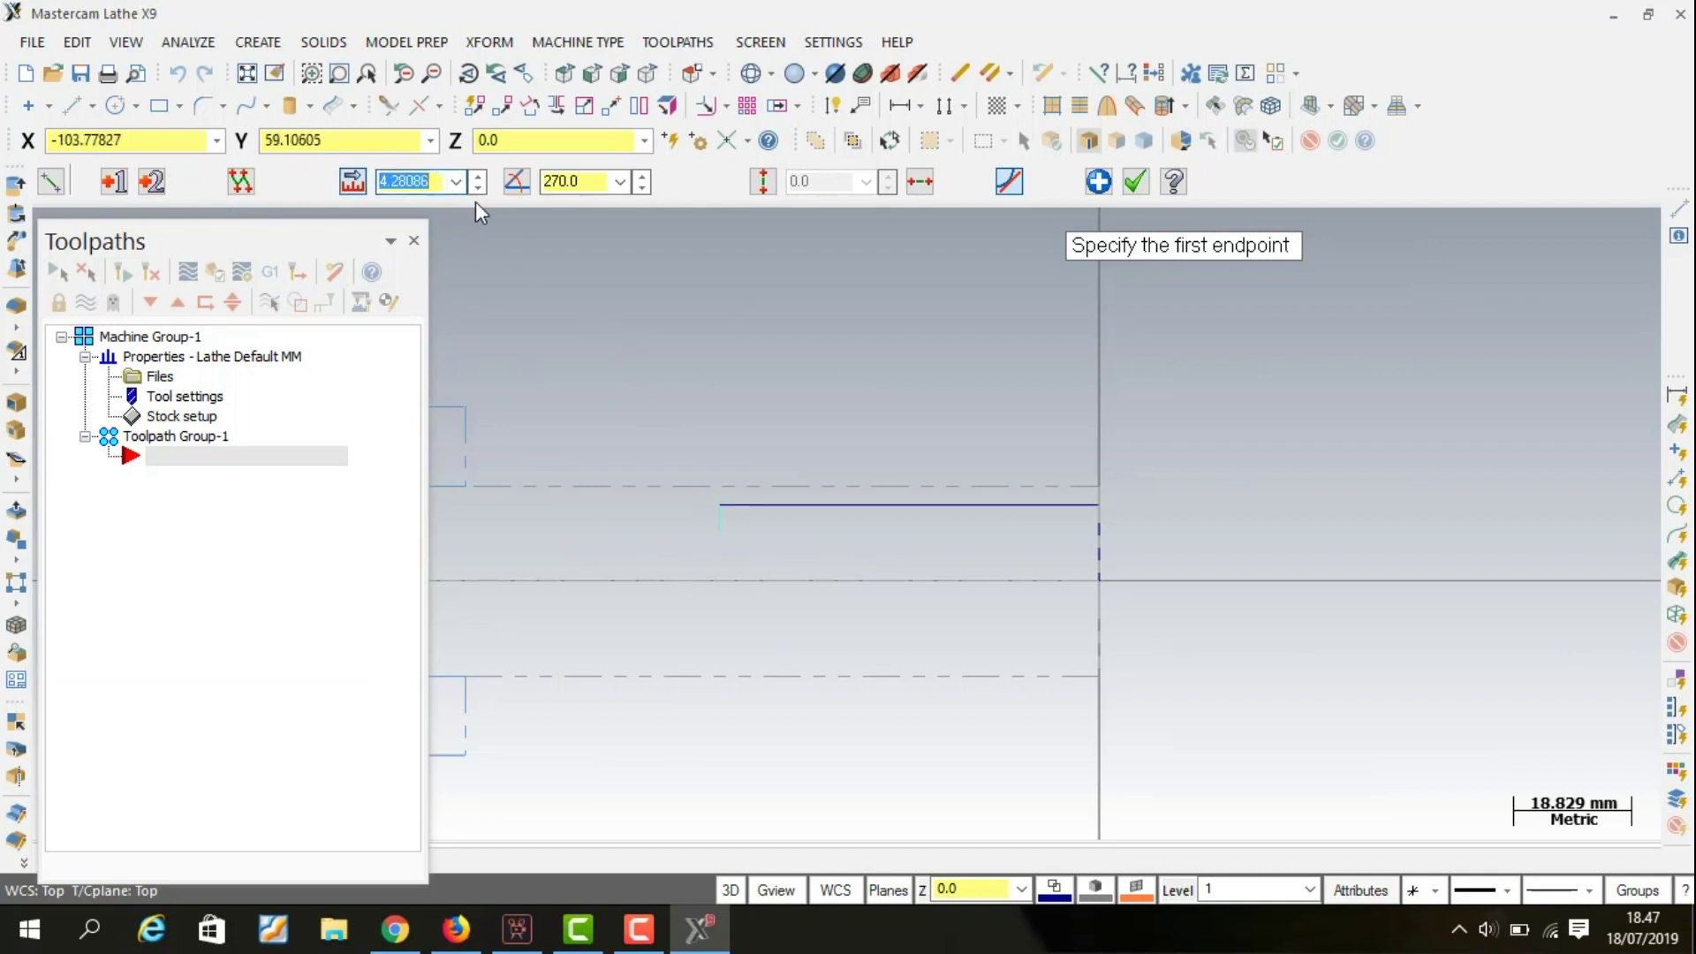
pyautogui.write('3.0')
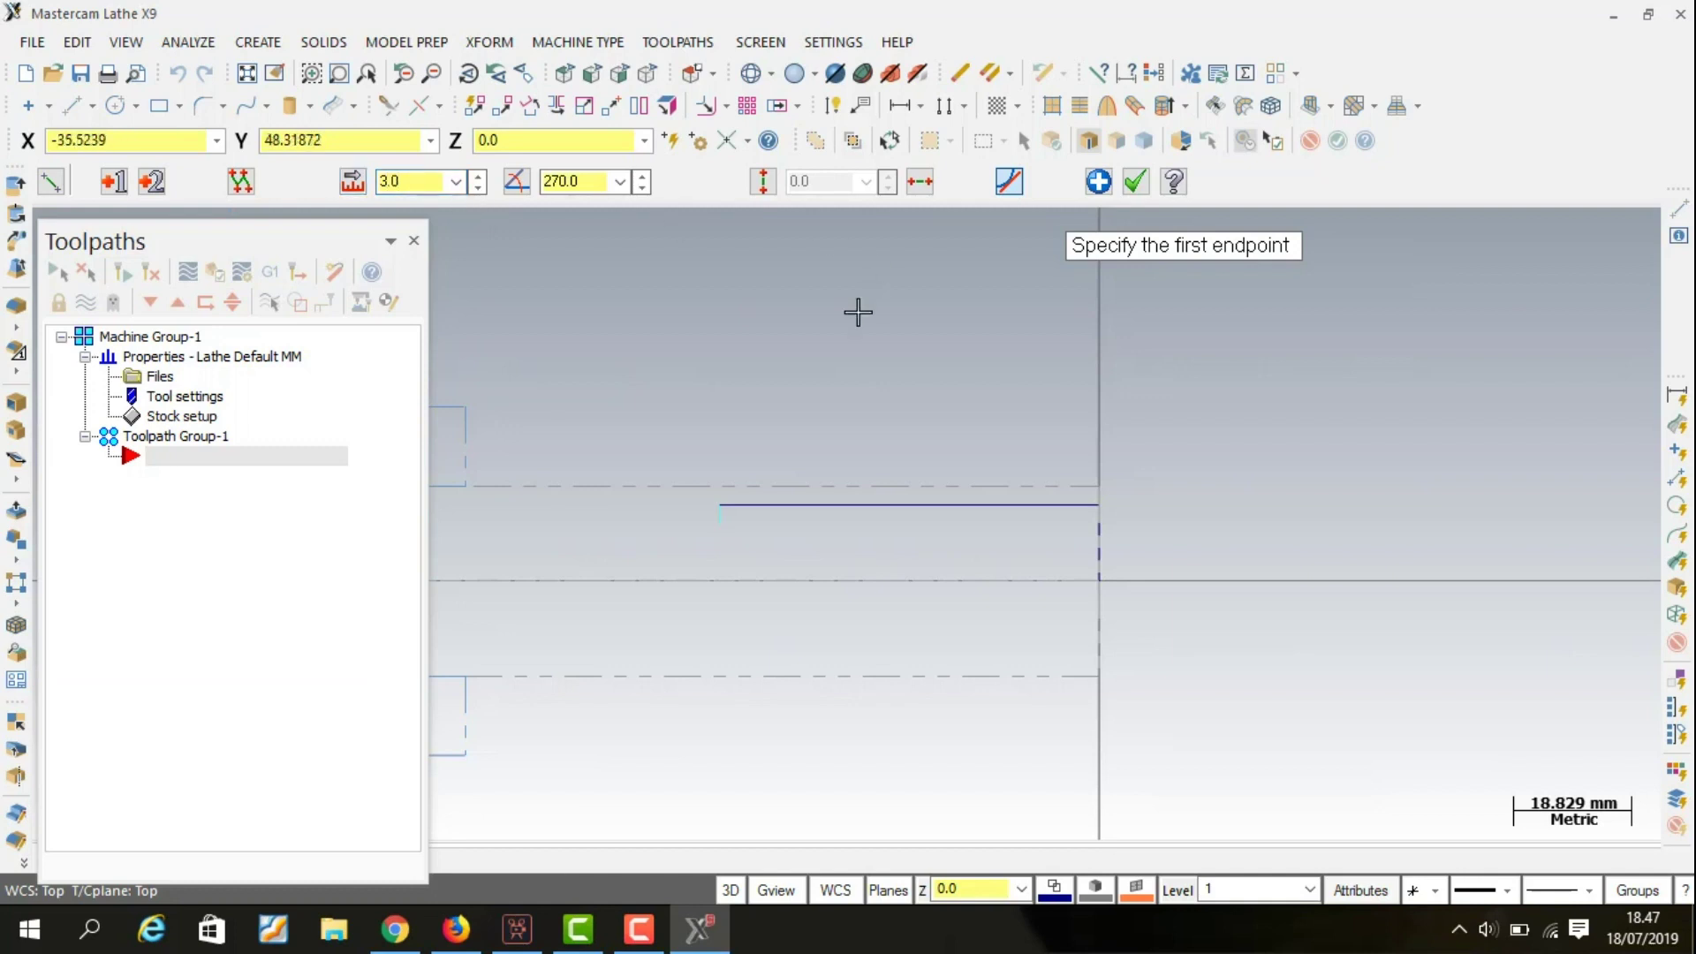
pyautogui.click(718, 527)
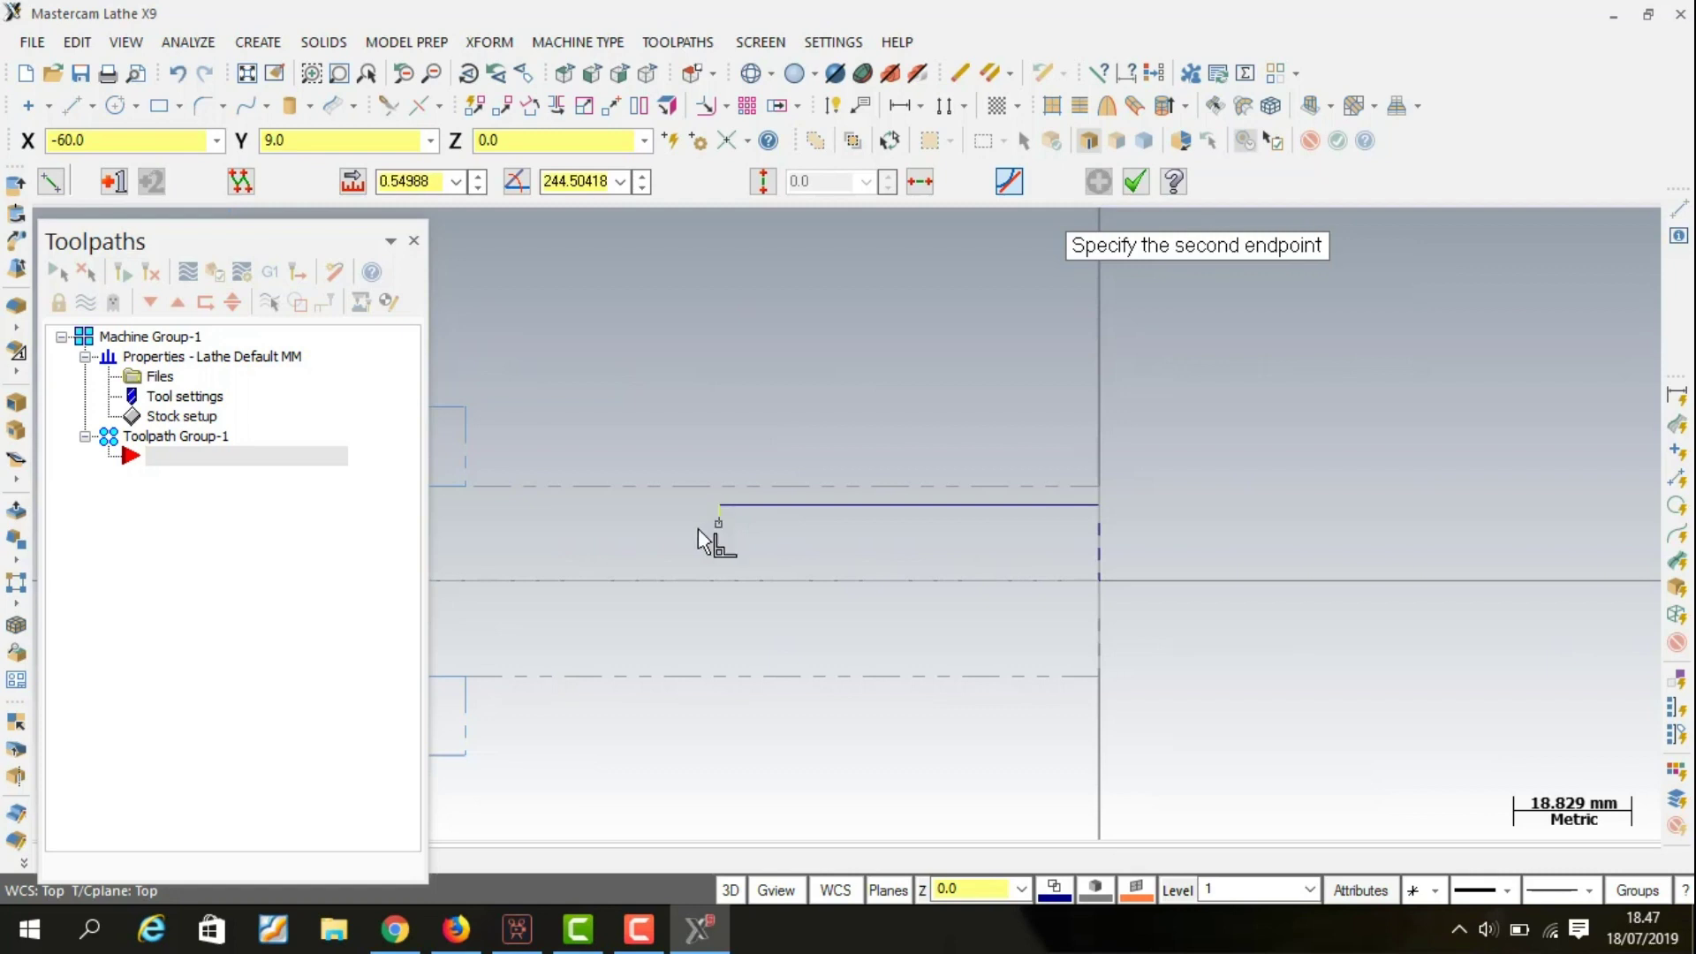
pyautogui.click(656, 525)
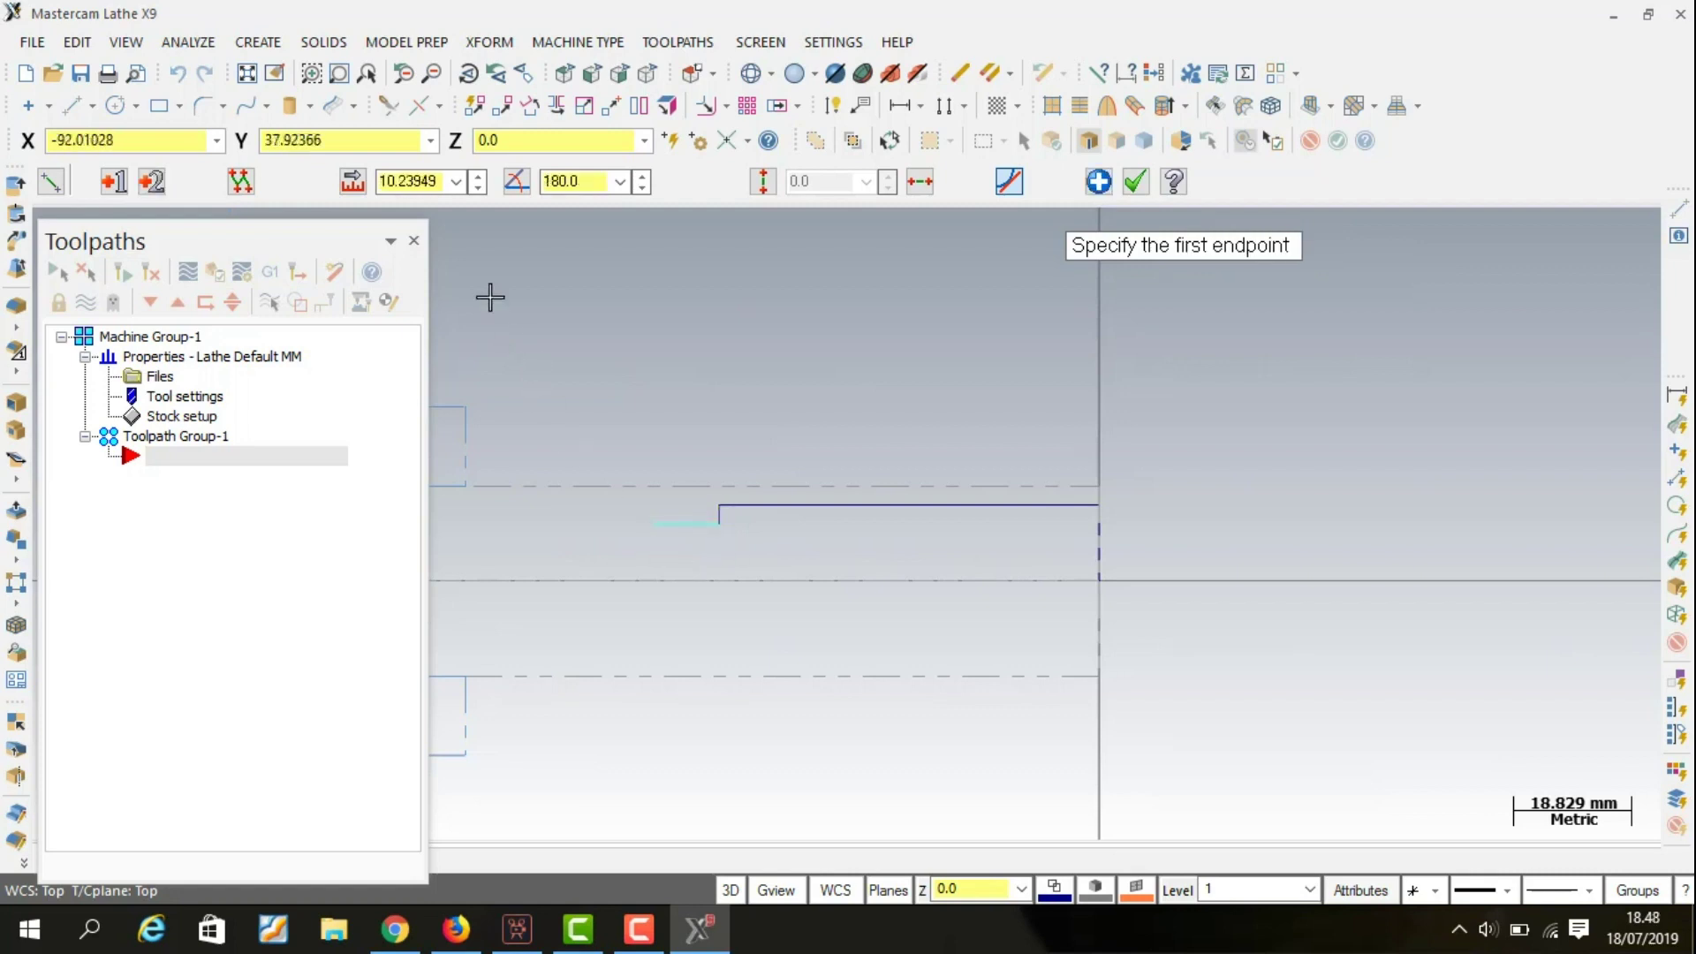
pyautogui.click(426, 177)
pyautogui.write('10')
pyautogui.press('Return')
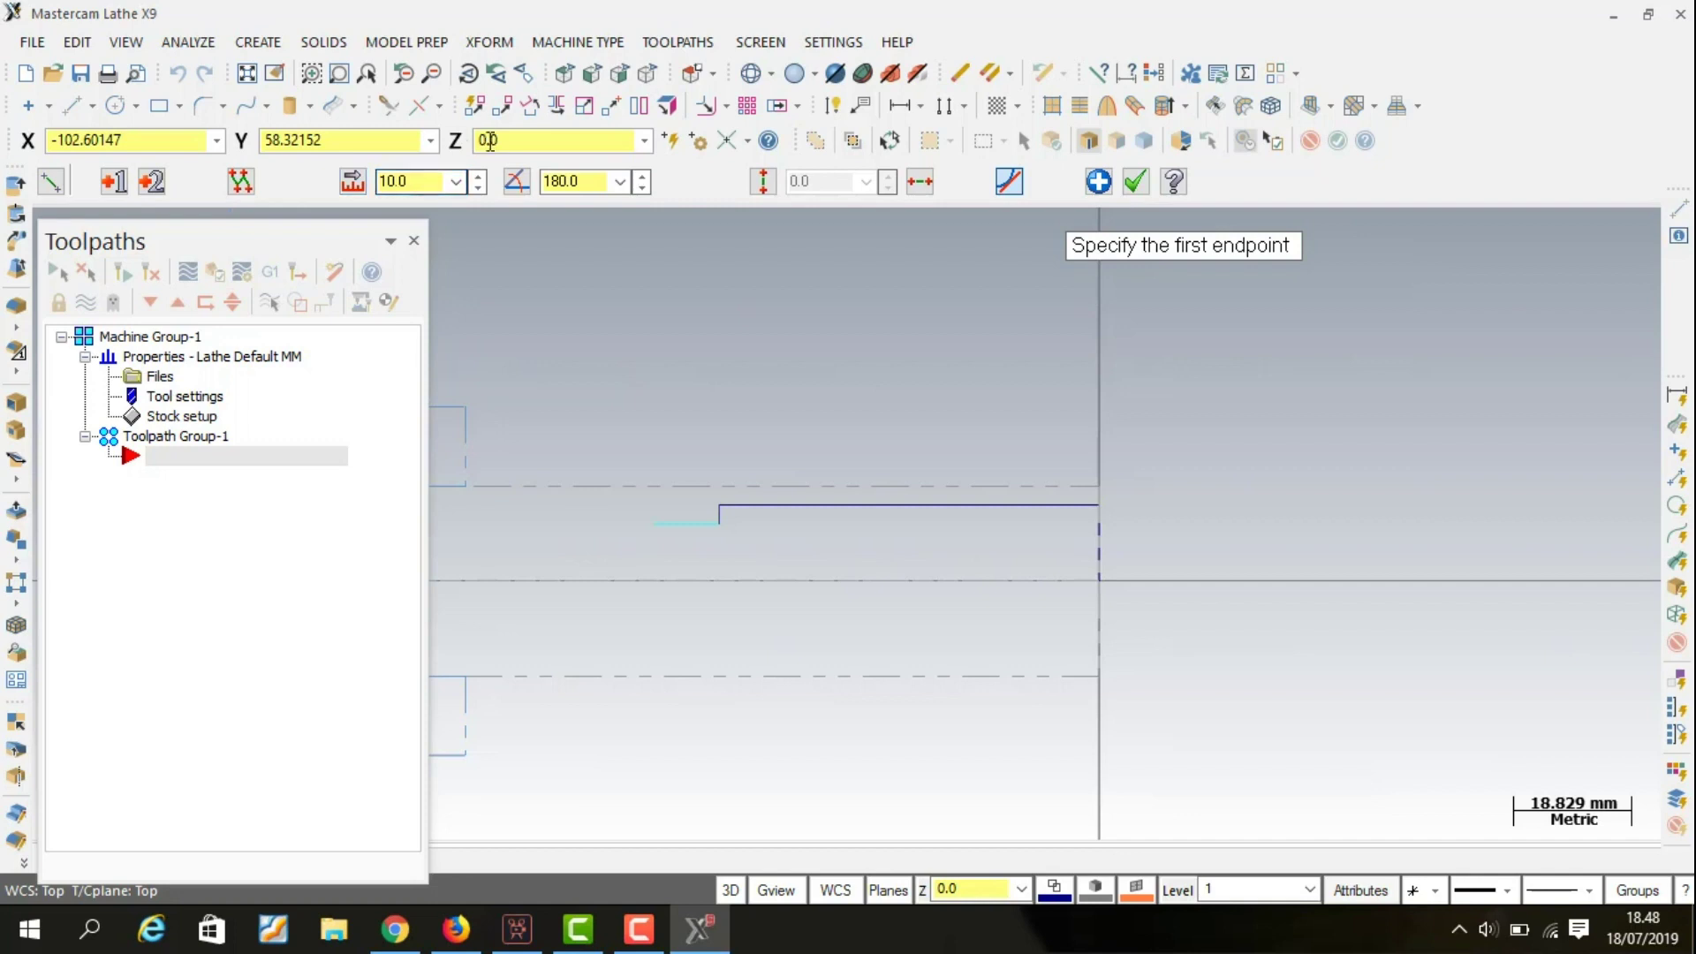
# Add a 3 mm groove wall up and a 10 mm land leftward.
pyautogui.click(655, 522)
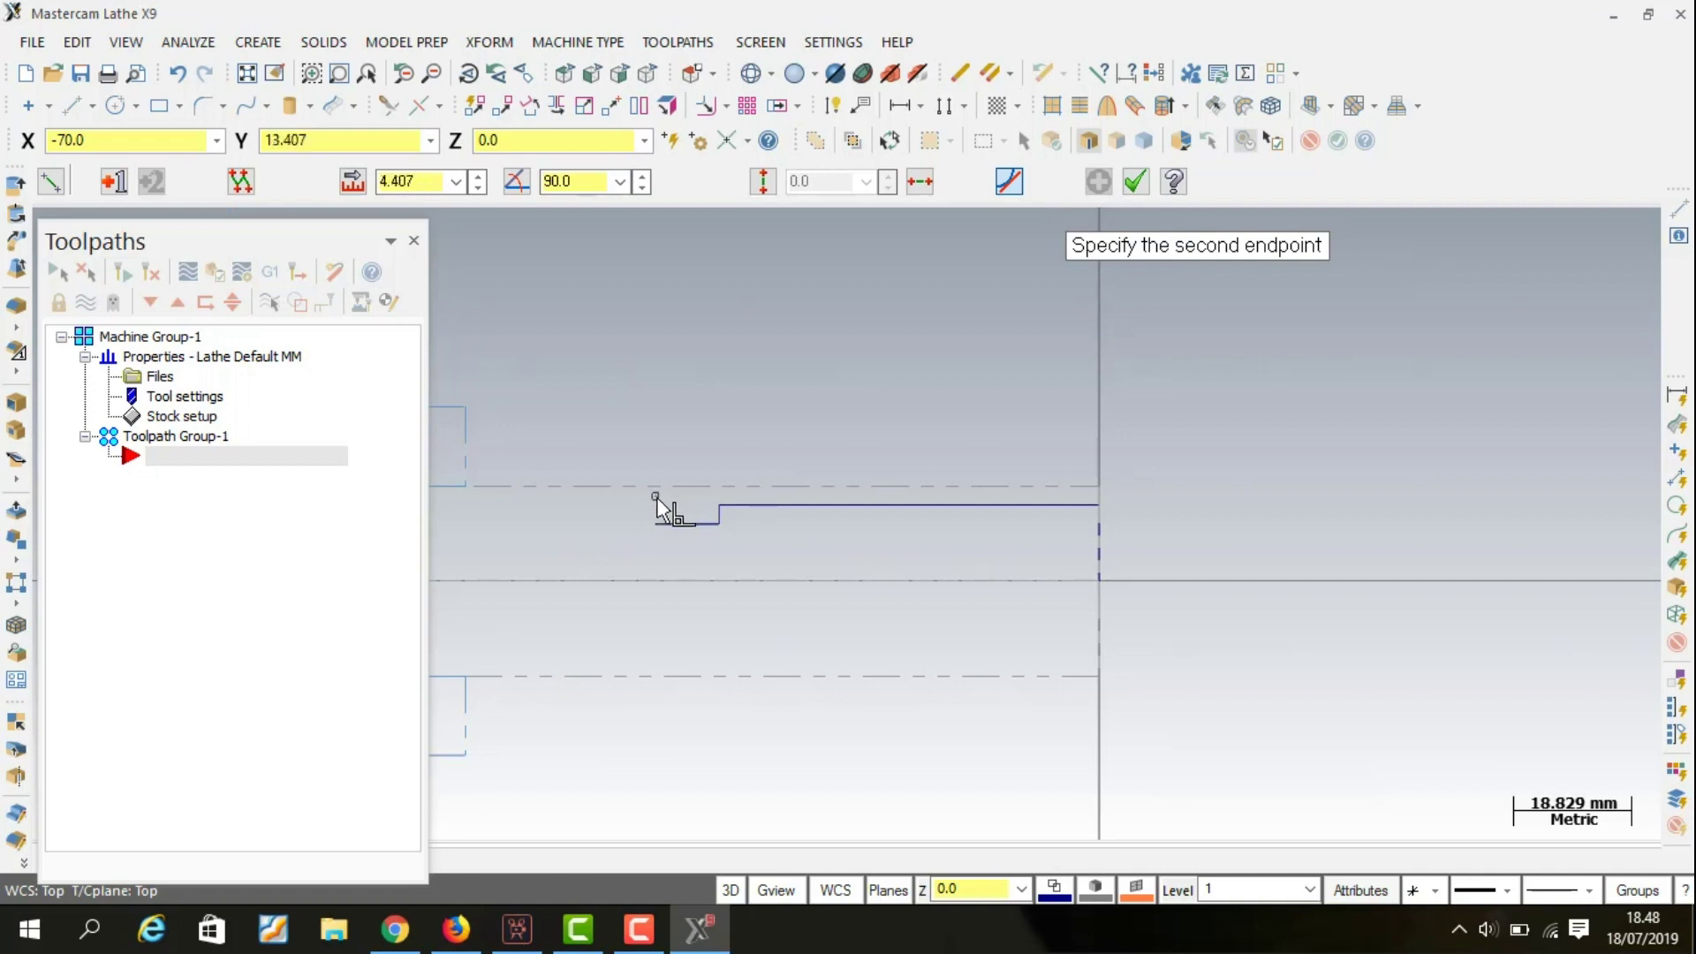
pyautogui.click(655, 502)
pyautogui.click(432, 186)
pyautogui.write('3')
pyautogui.press('Return')
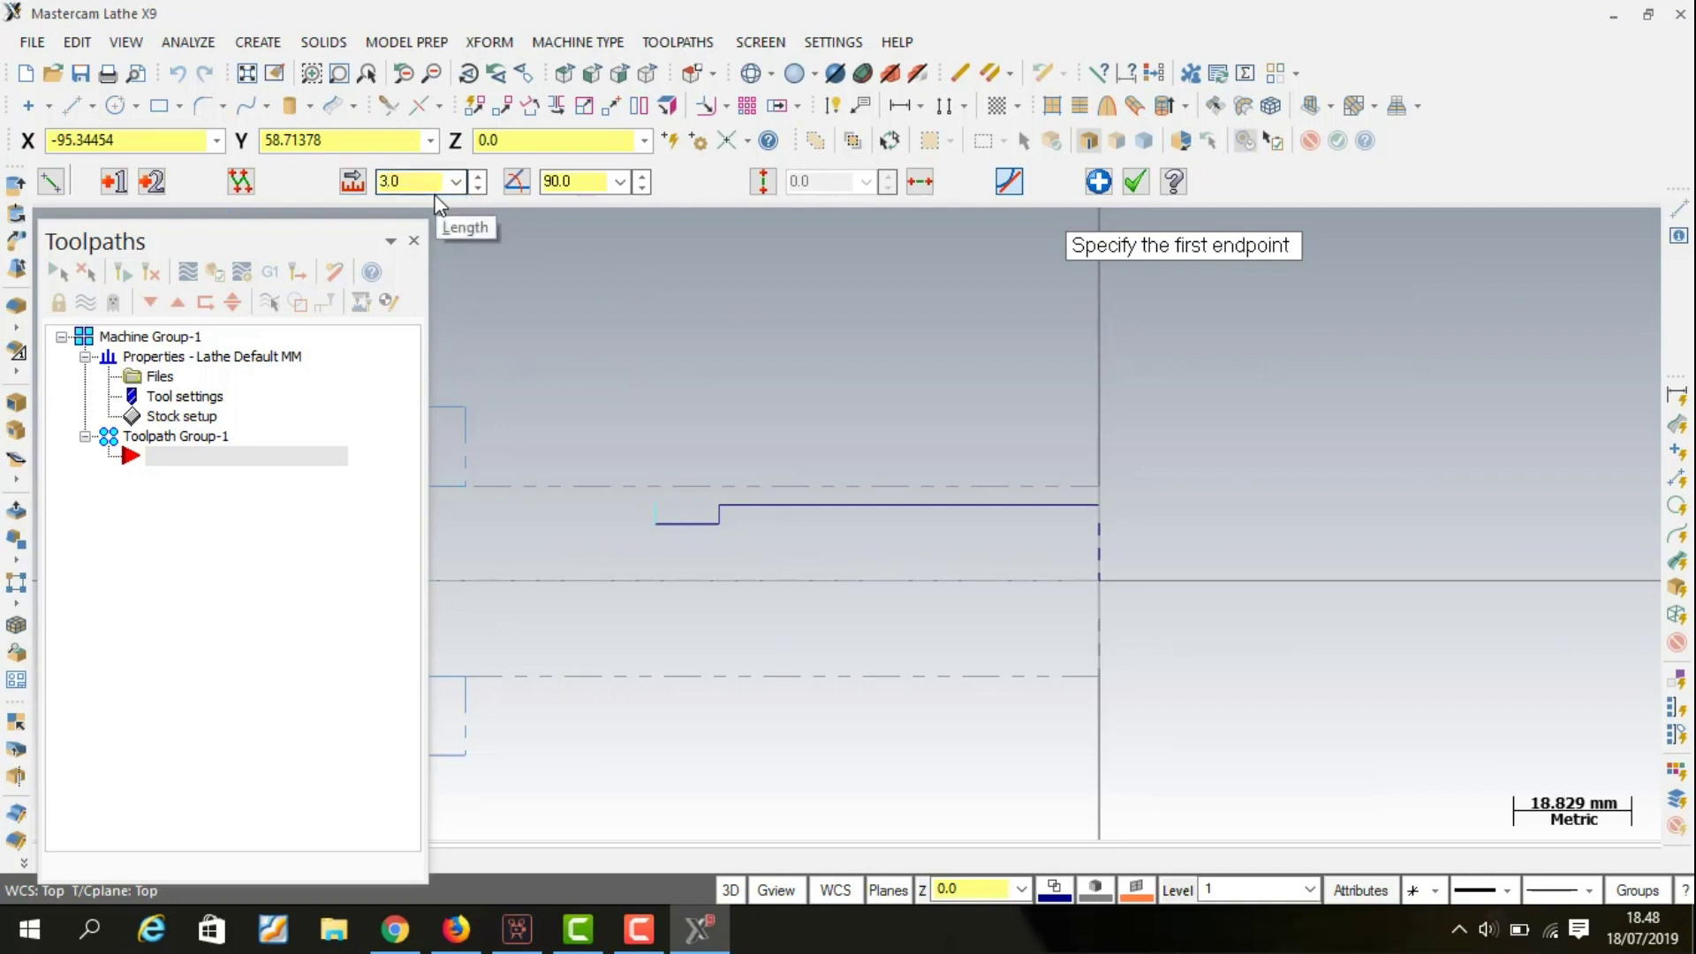
pyautogui.click(654, 504)
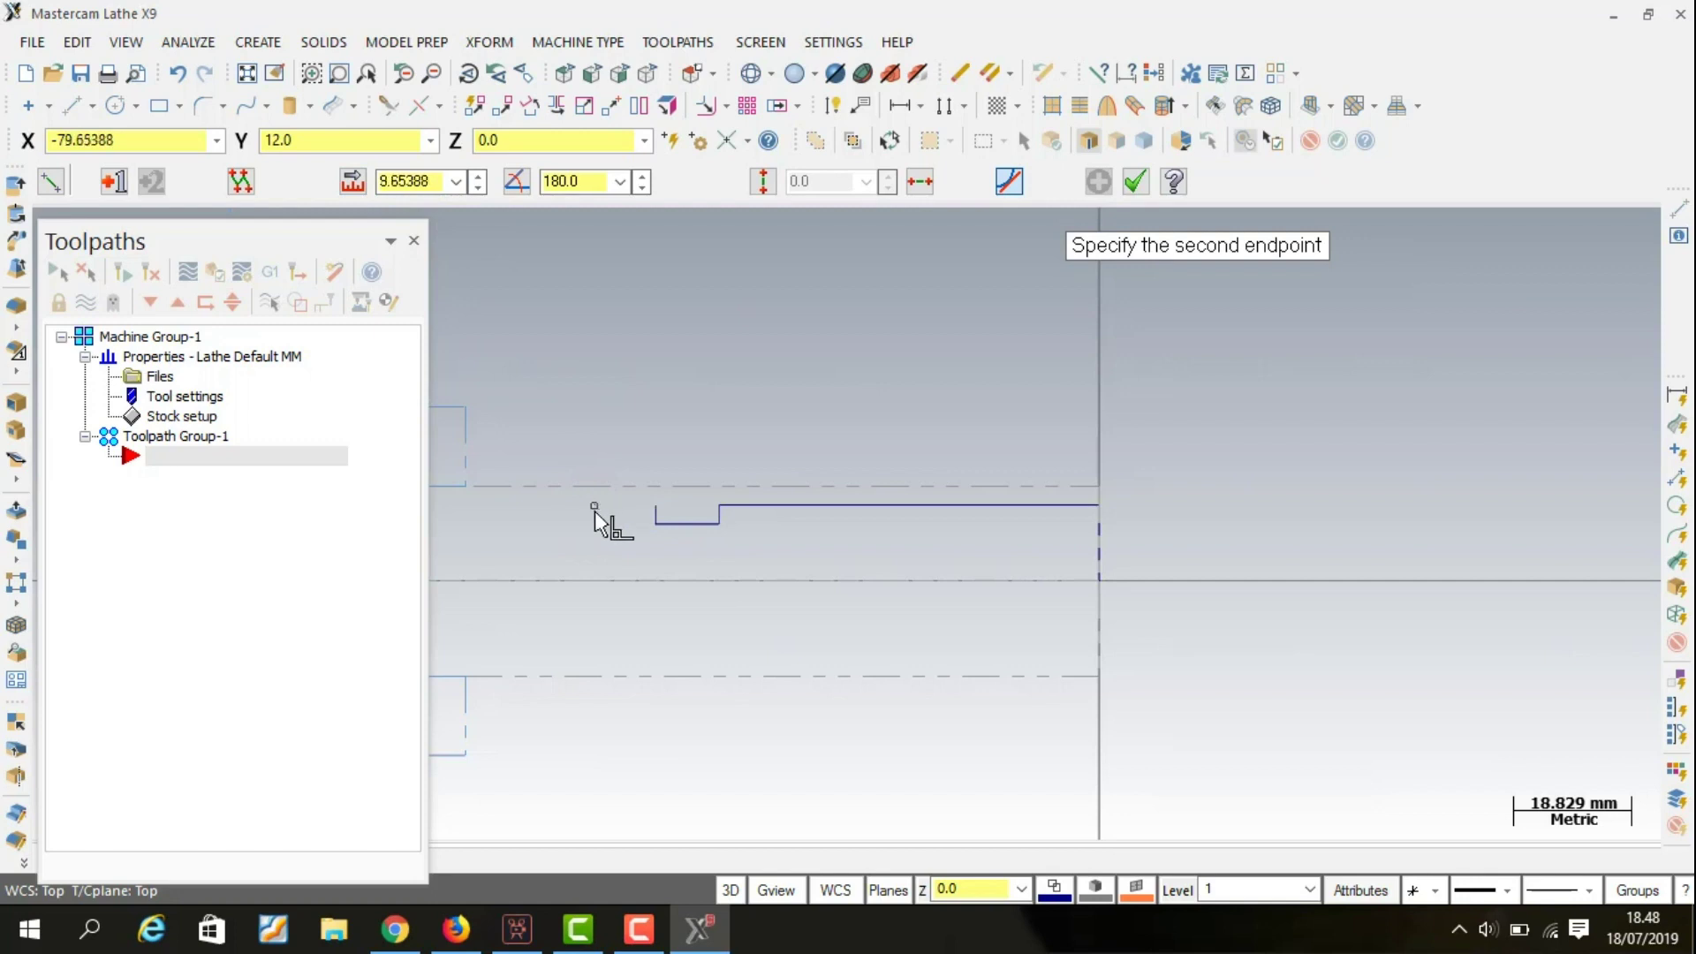
pyautogui.click(595, 507)
pyautogui.click(429, 180)
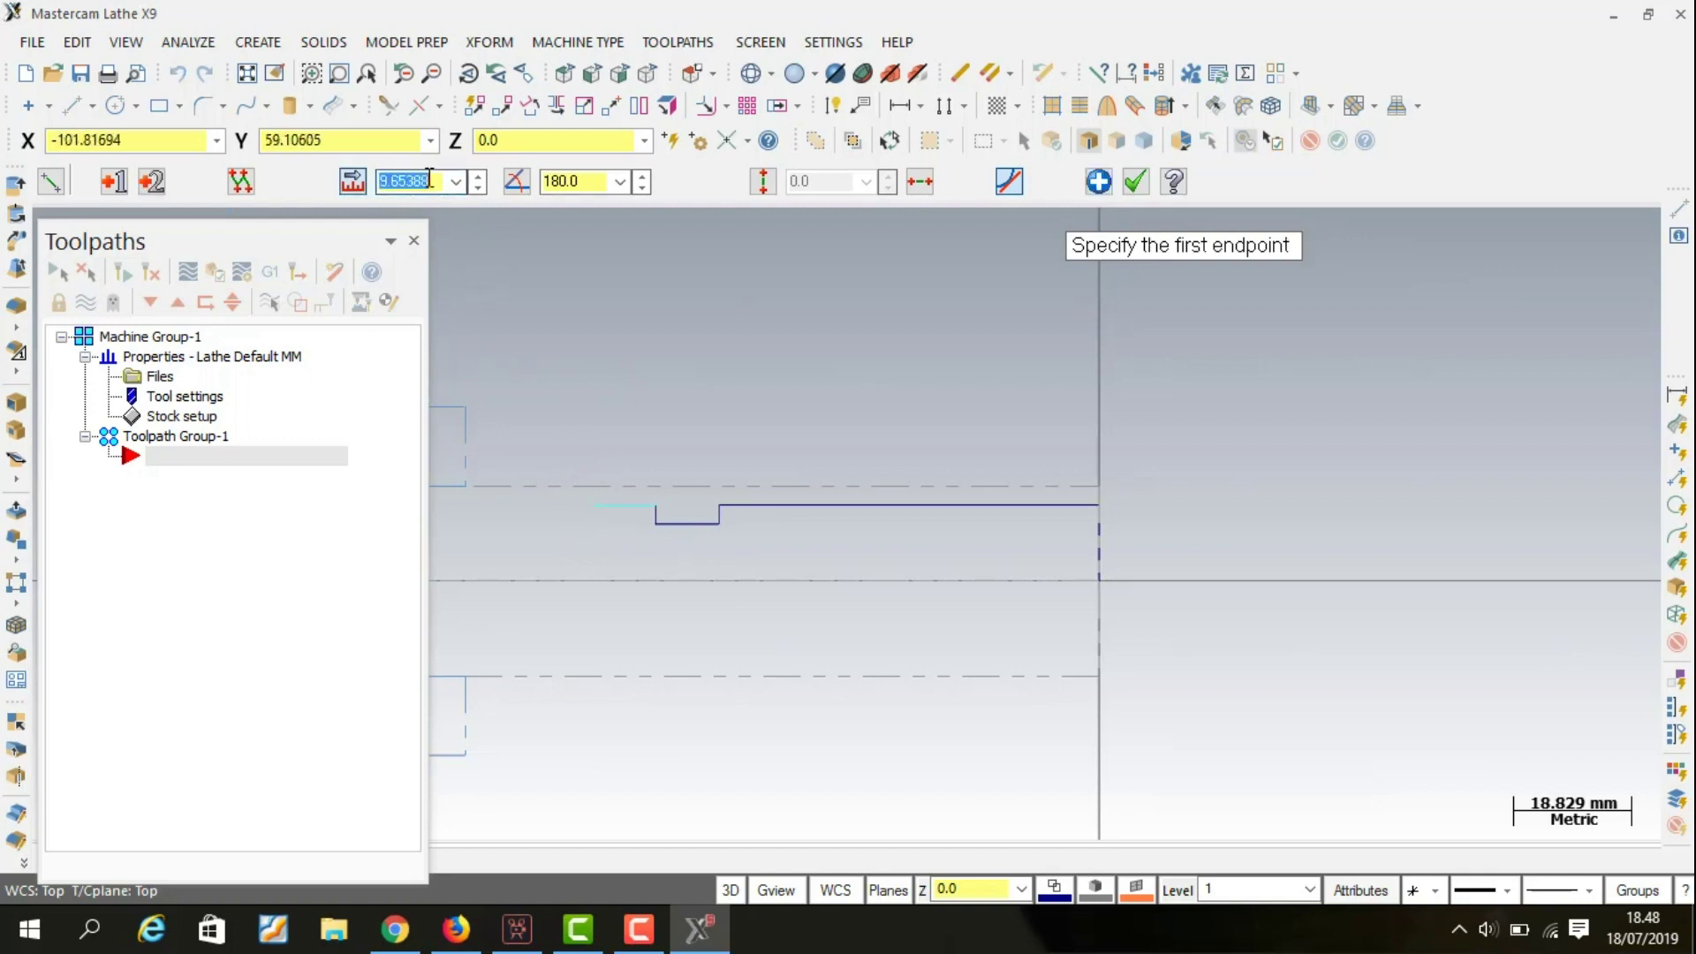
pyautogui.write('10')
pyautogui.press('Return')
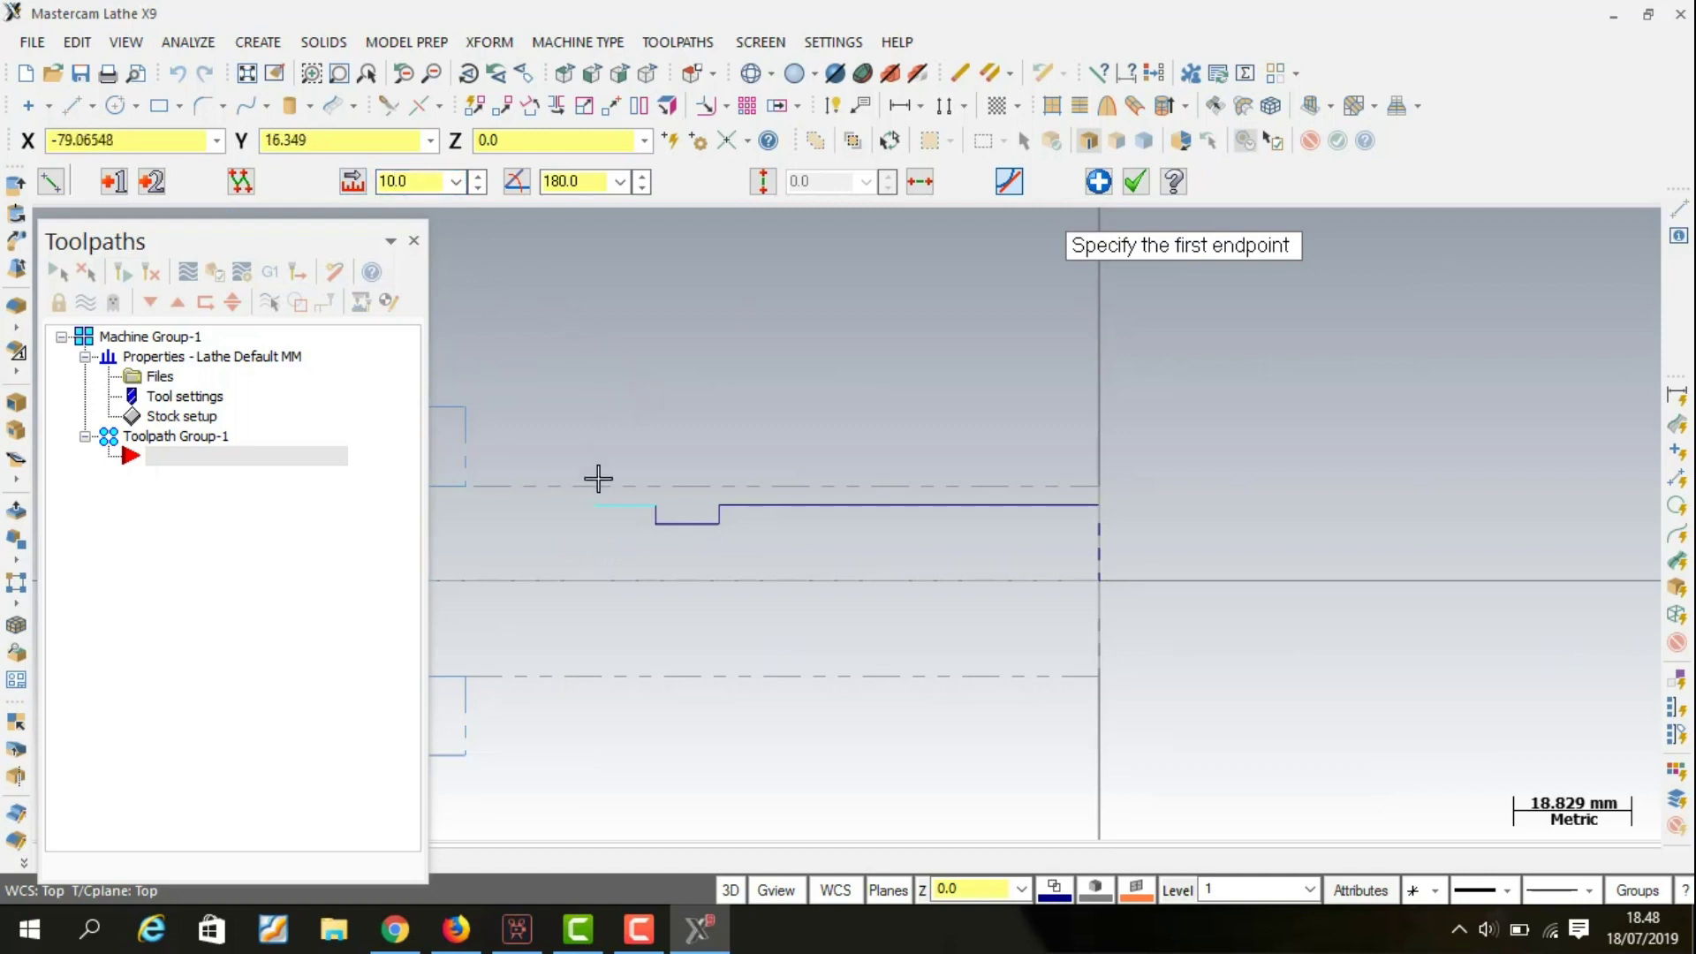
# Finish the profile with a 3 mm upward step and zoom to review it.
pyautogui.click(591, 505)
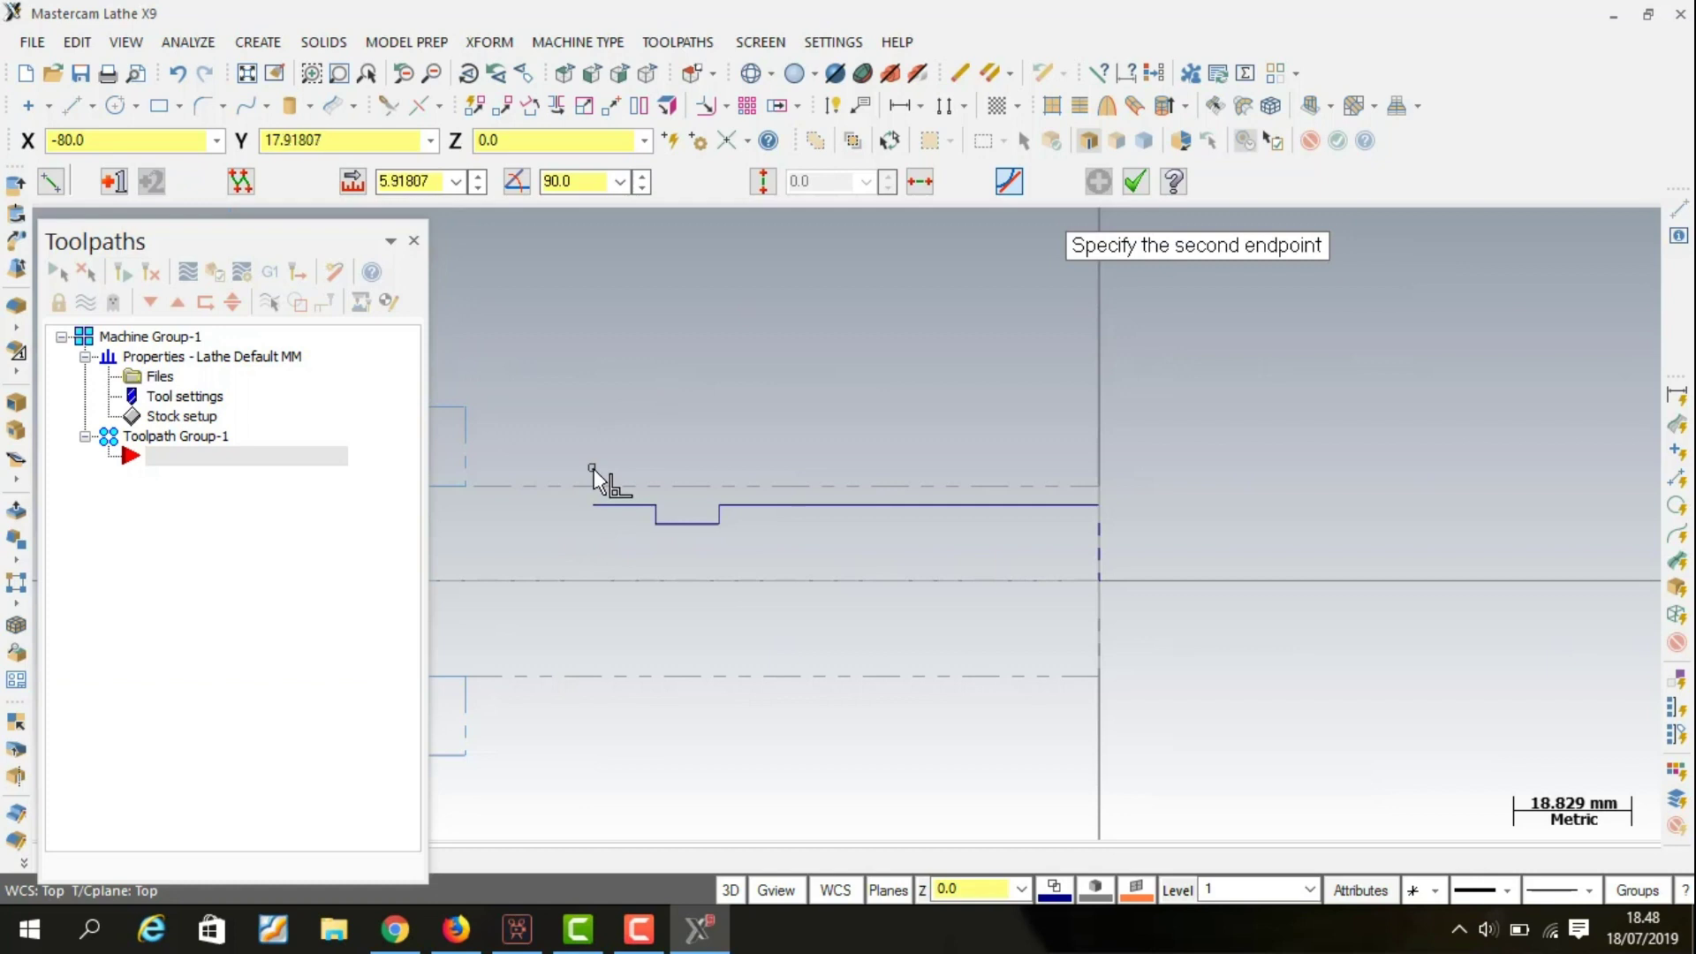
pyautogui.click(594, 469)
pyautogui.doubleClick(415, 180)
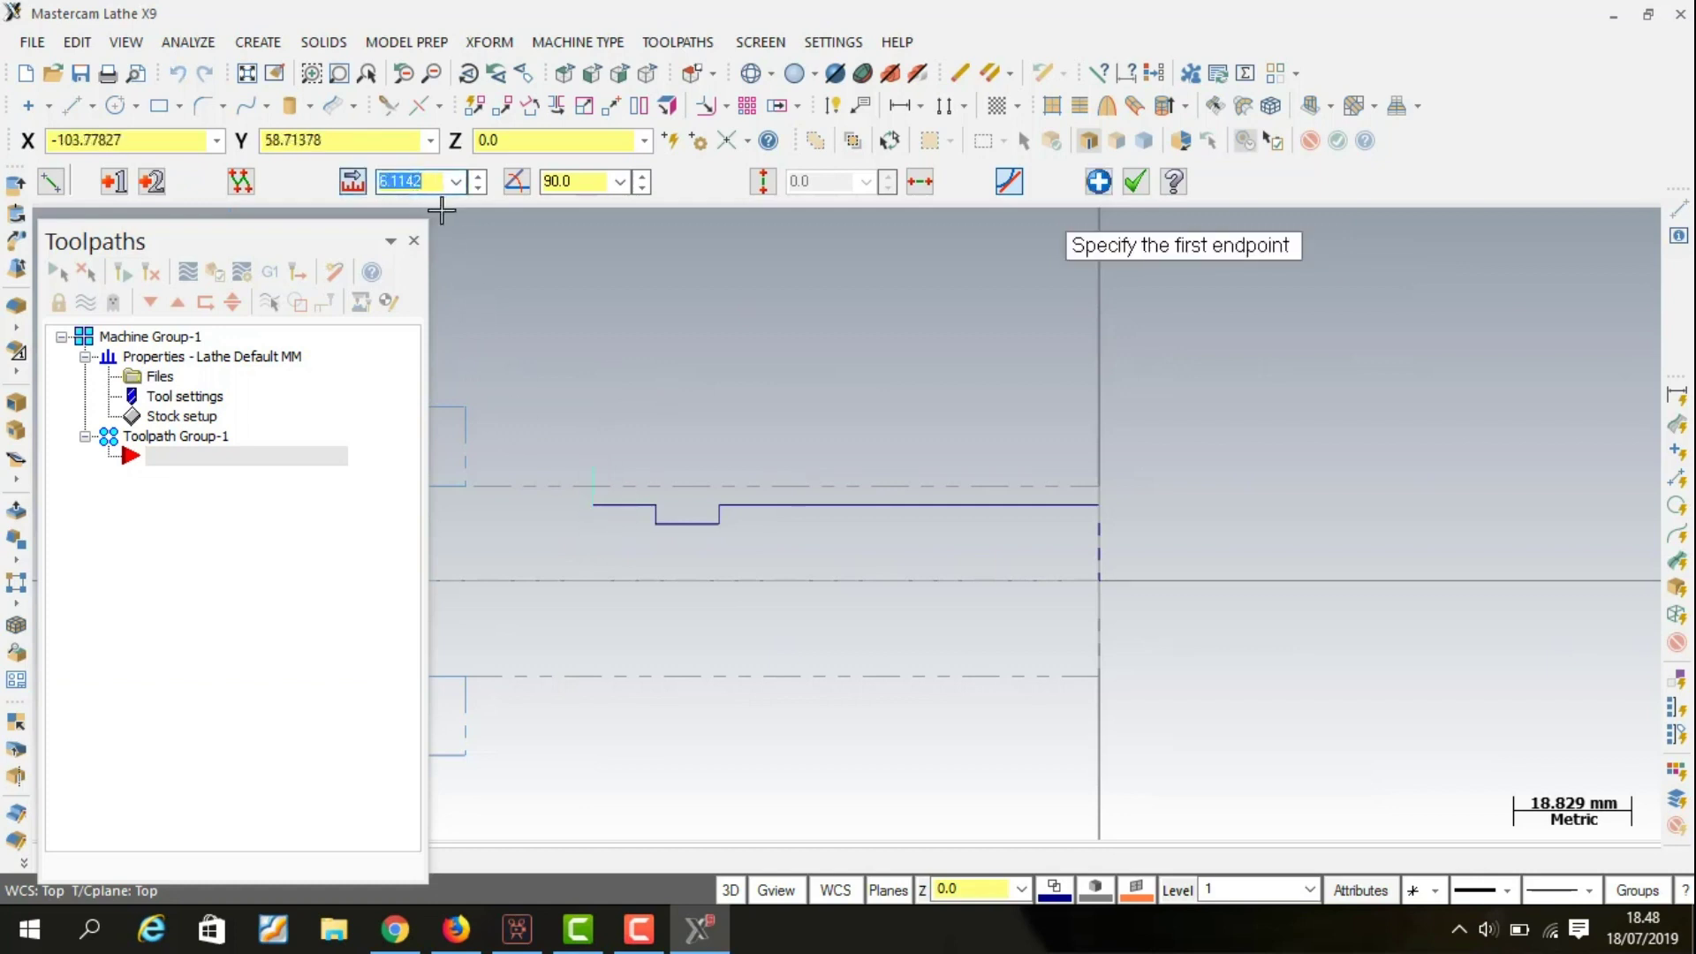
pyautogui.write('3.0')
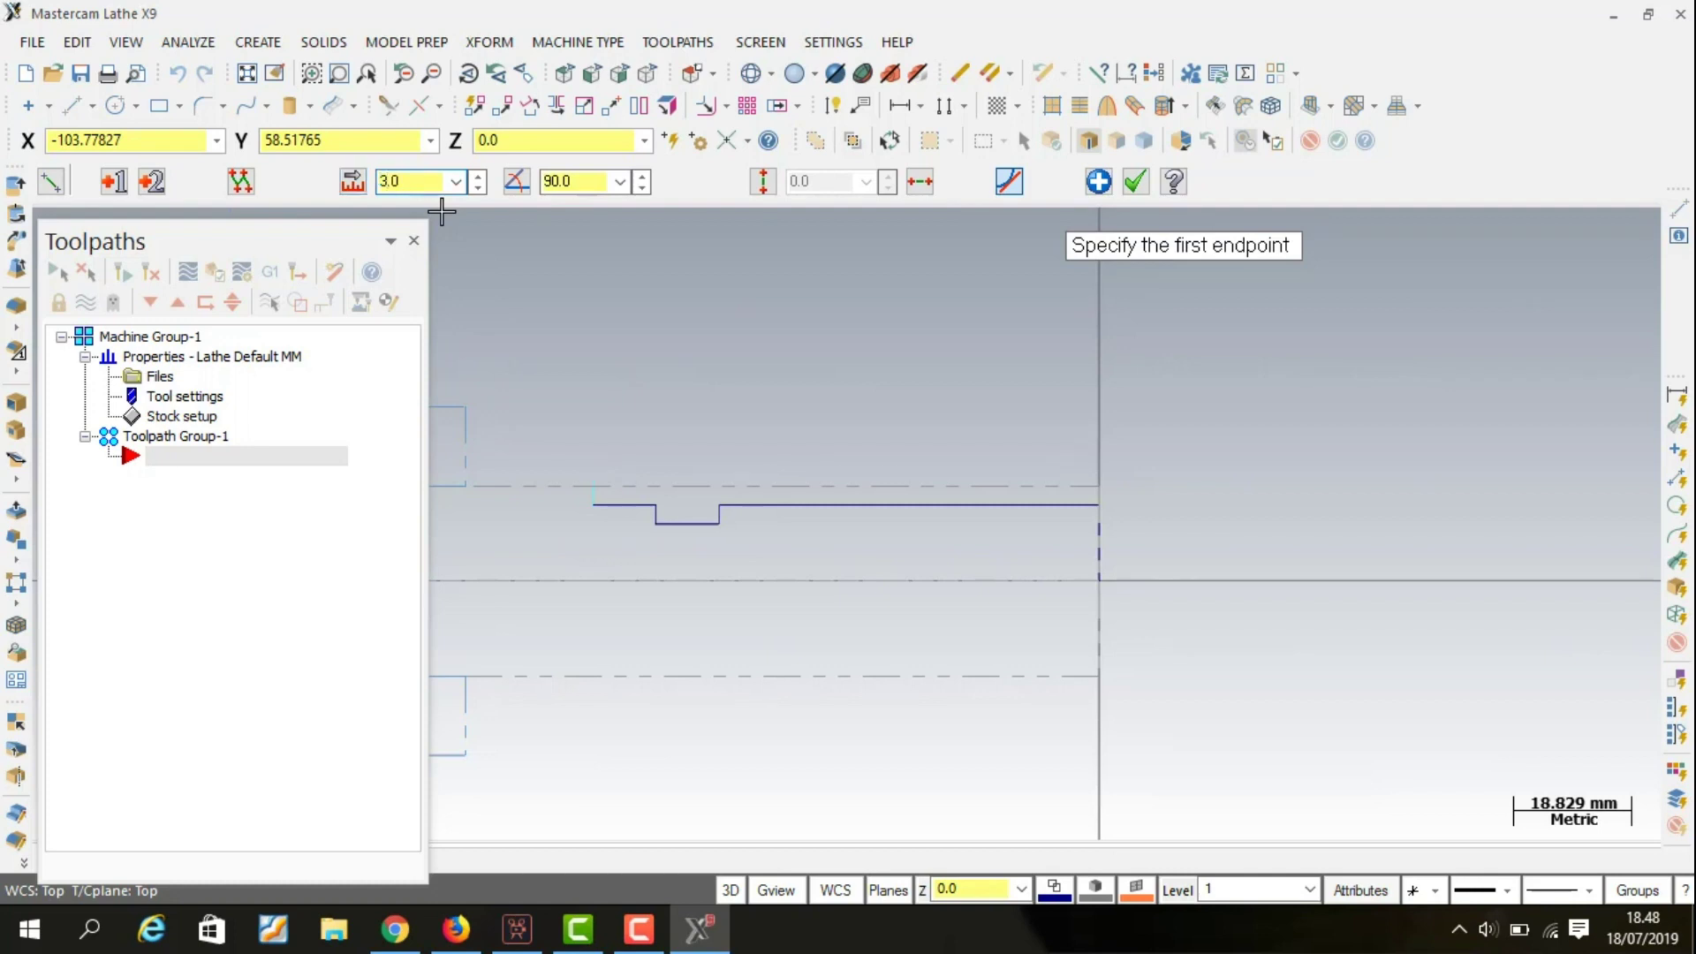
pyautogui.press('Escape')
pyautogui.scroll(1, 598, 492)
pyautogui.scroll(1, 597, 492)
pyautogui.scroll(1, 594, 530)
pyautogui.scroll(1, 595, 526)
pyautogui.scroll(-2, 575, 539)
pyautogui.scroll(-1, 568, 549)
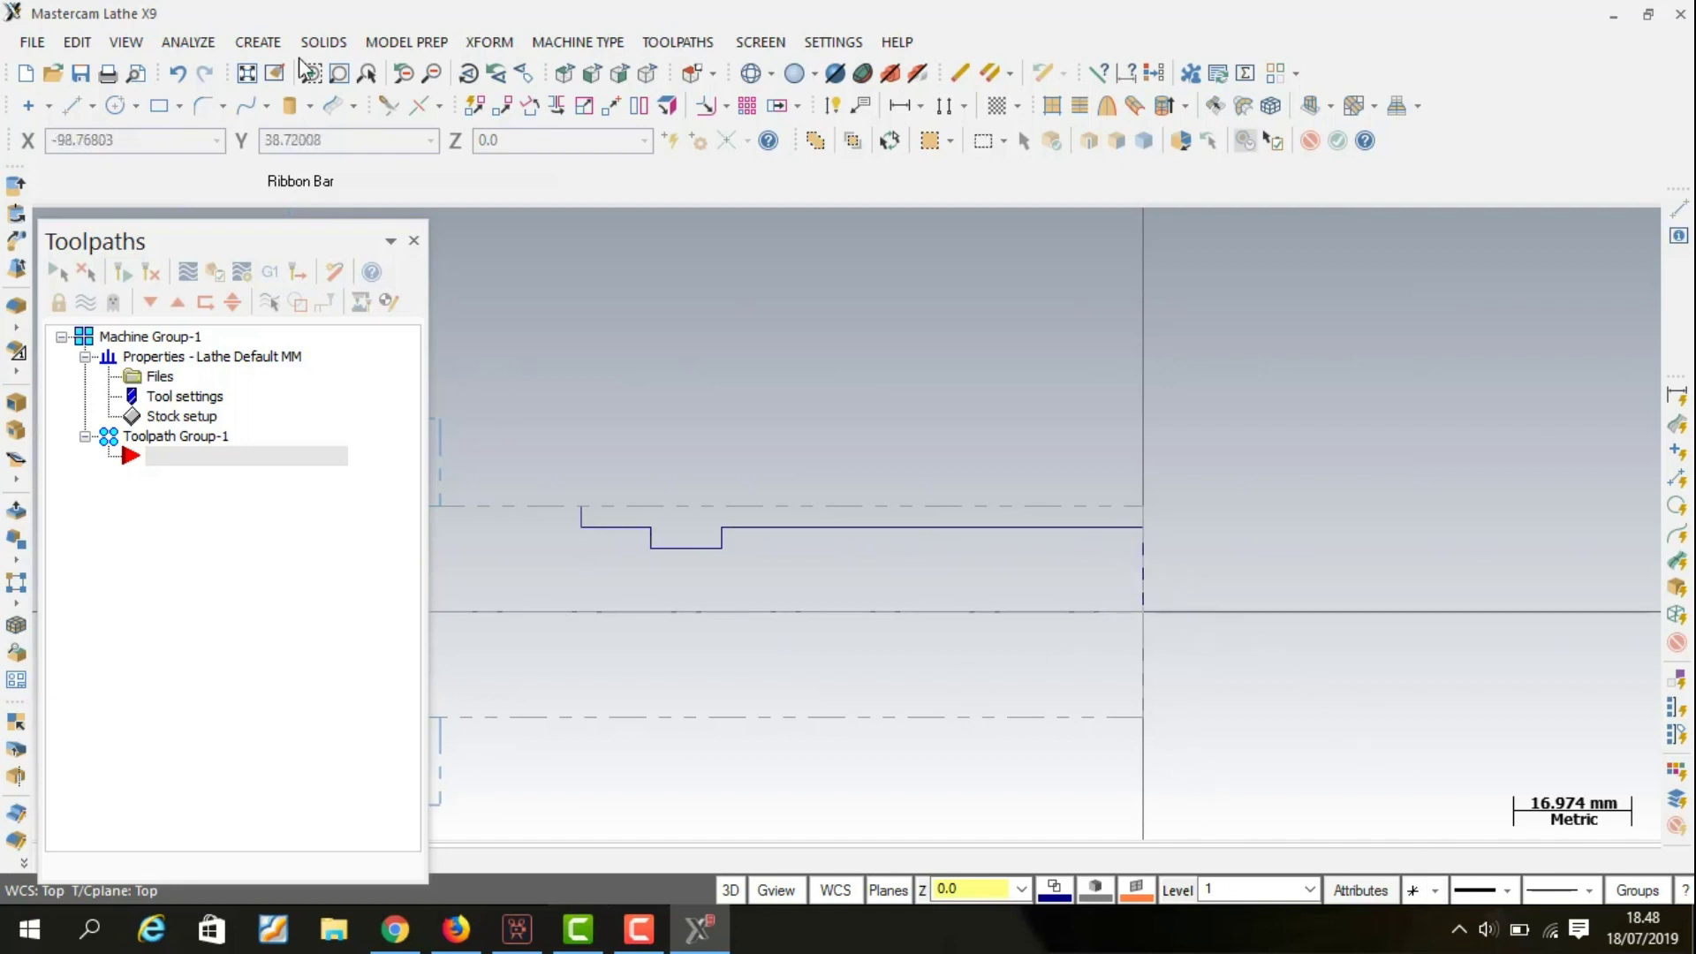
# Chamfer the right-end outer corner at 5 mm, 45 degrees.
pyautogui.click(223, 108)
pyautogui.click(239, 189)
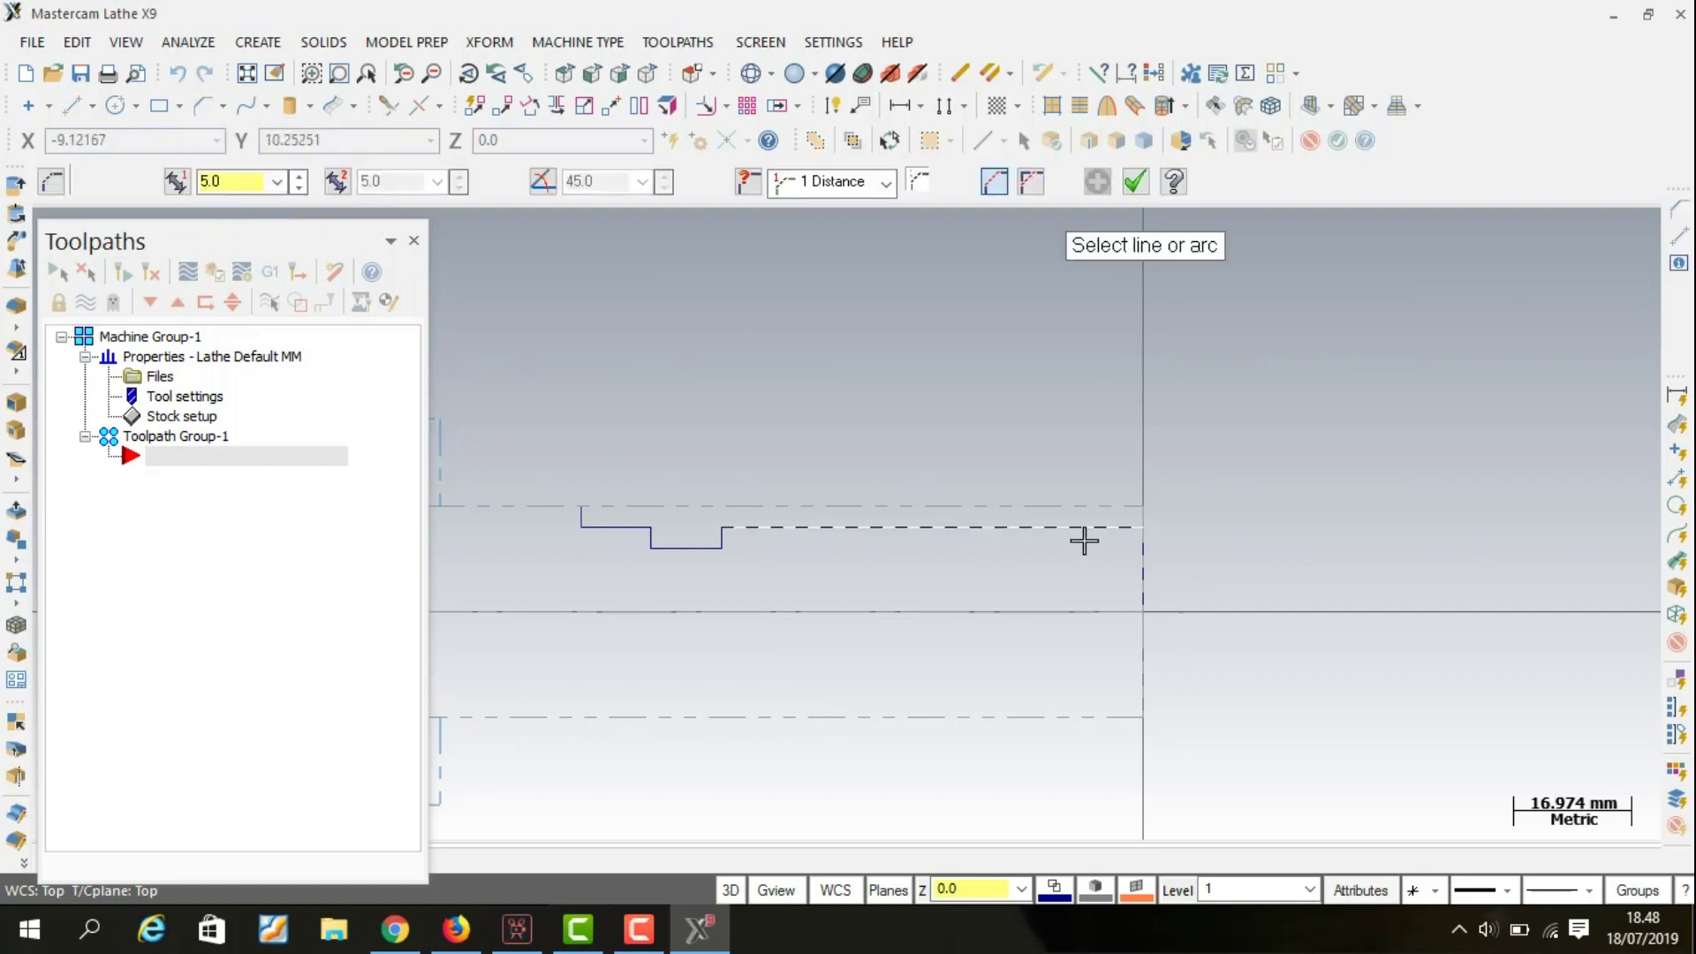
pyautogui.click(1143, 555)
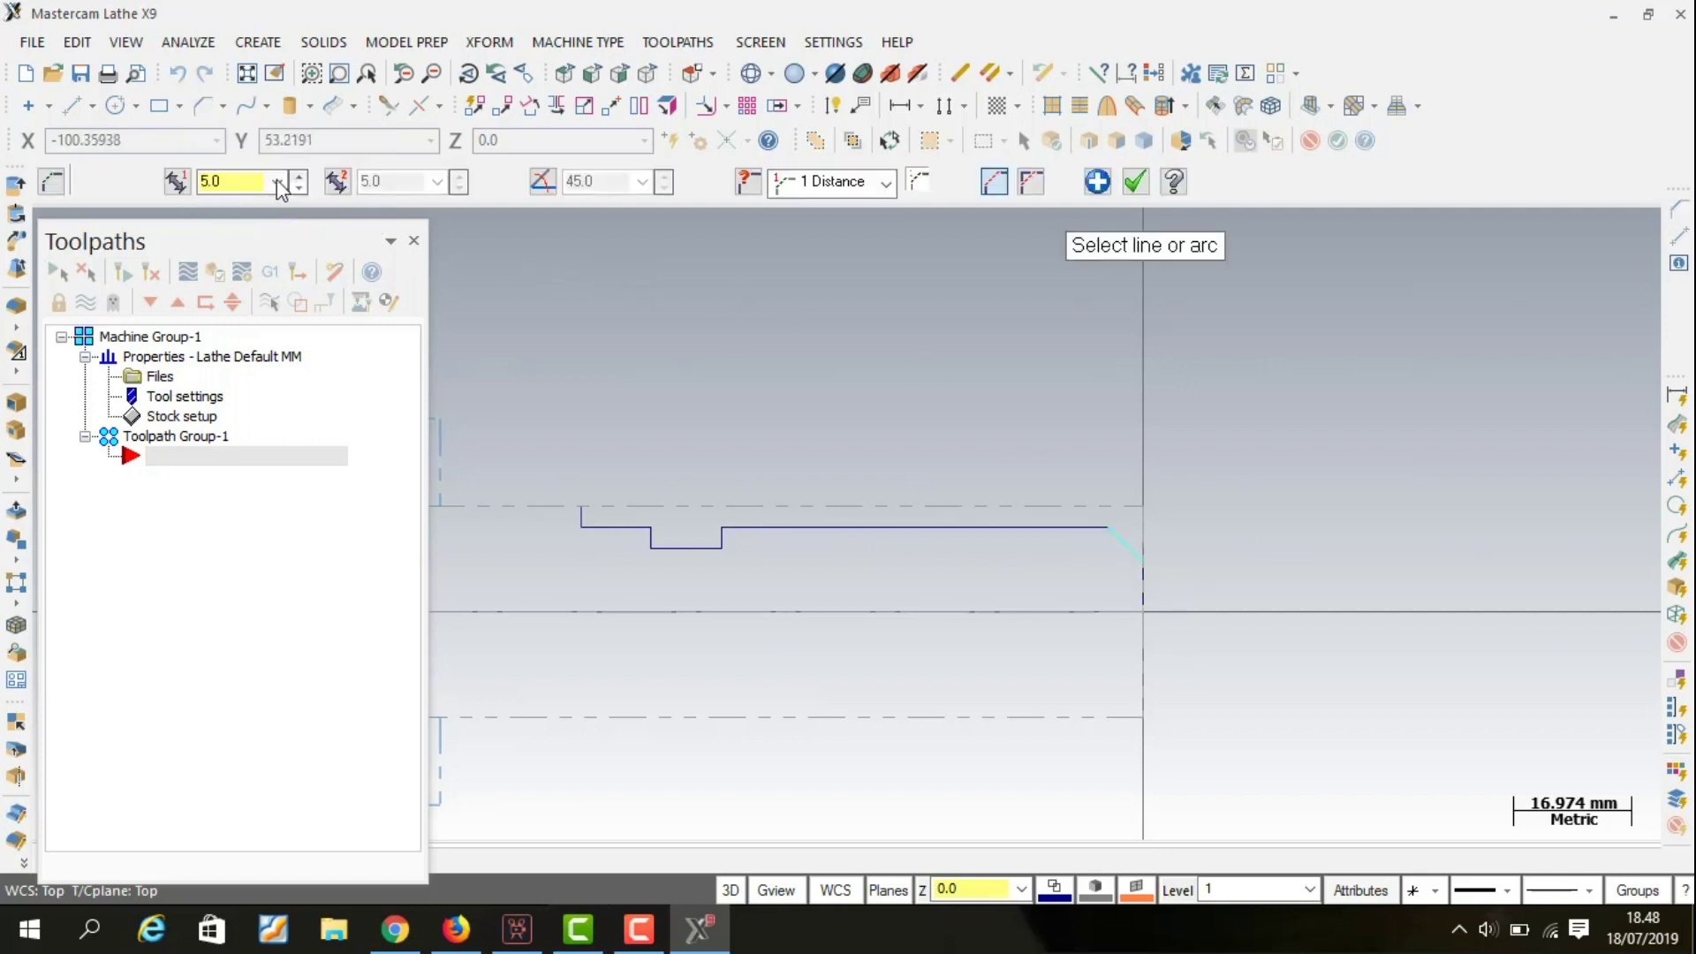
pyautogui.doubleClick(245, 183)
pyautogui.press('Escape')
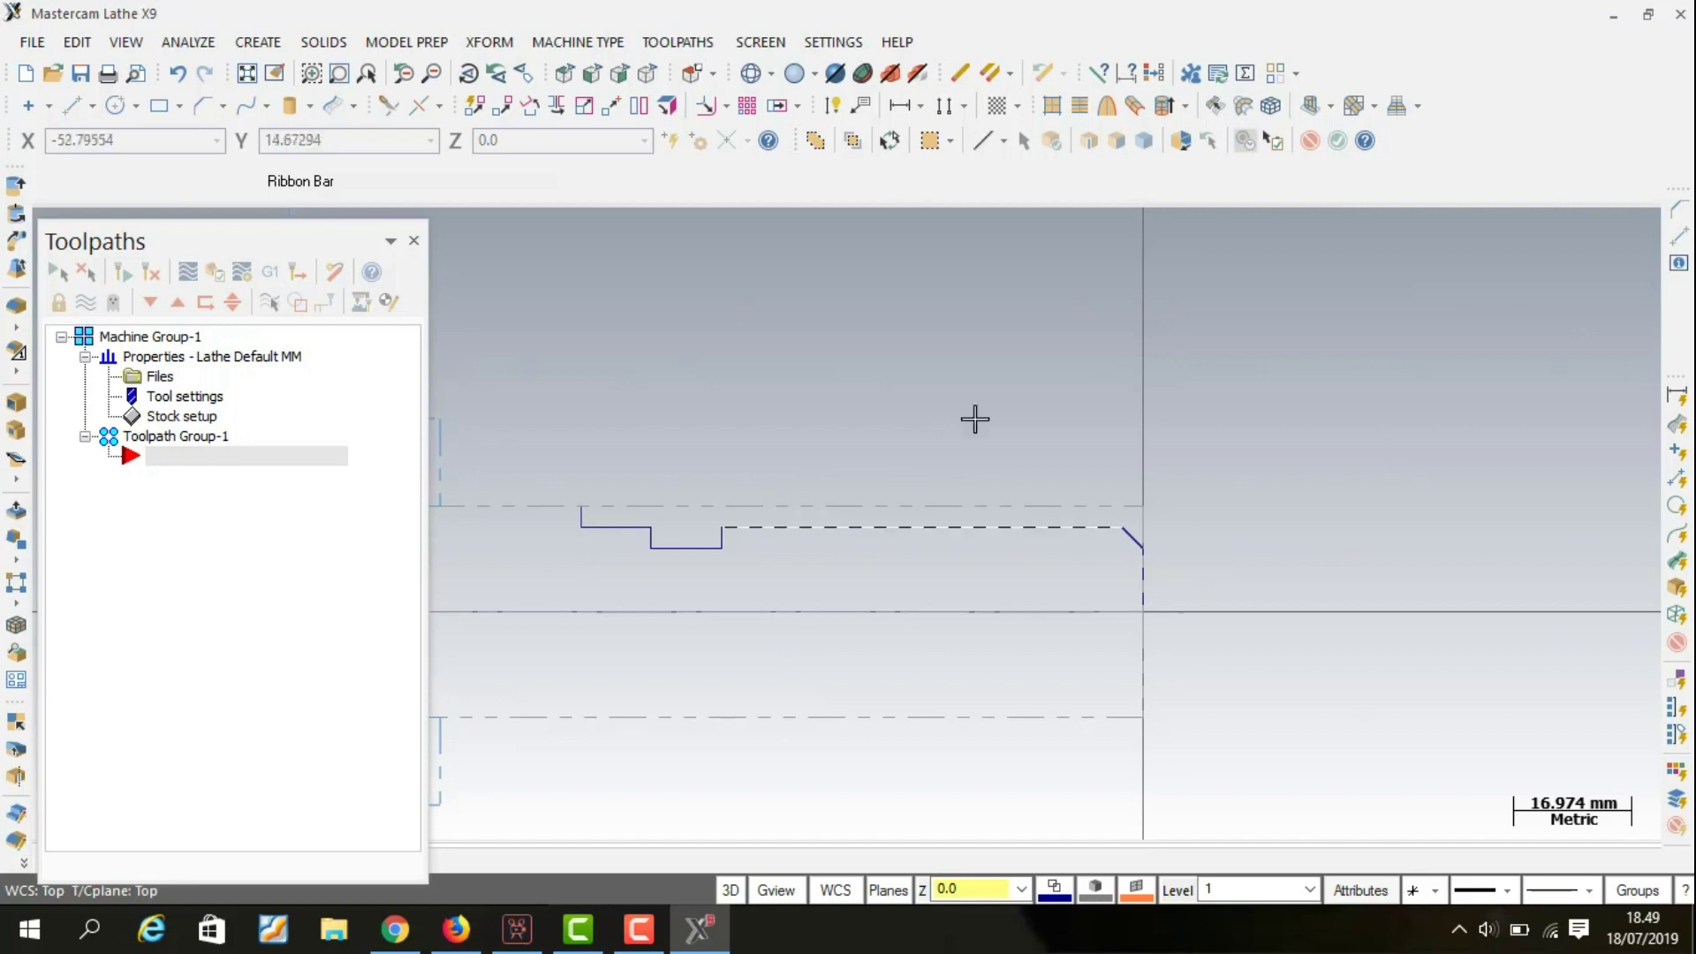
# Start a Lathe Rough toolpath and partially chain the profile from the chamfer to the left end.
pyautogui.click(678, 41)
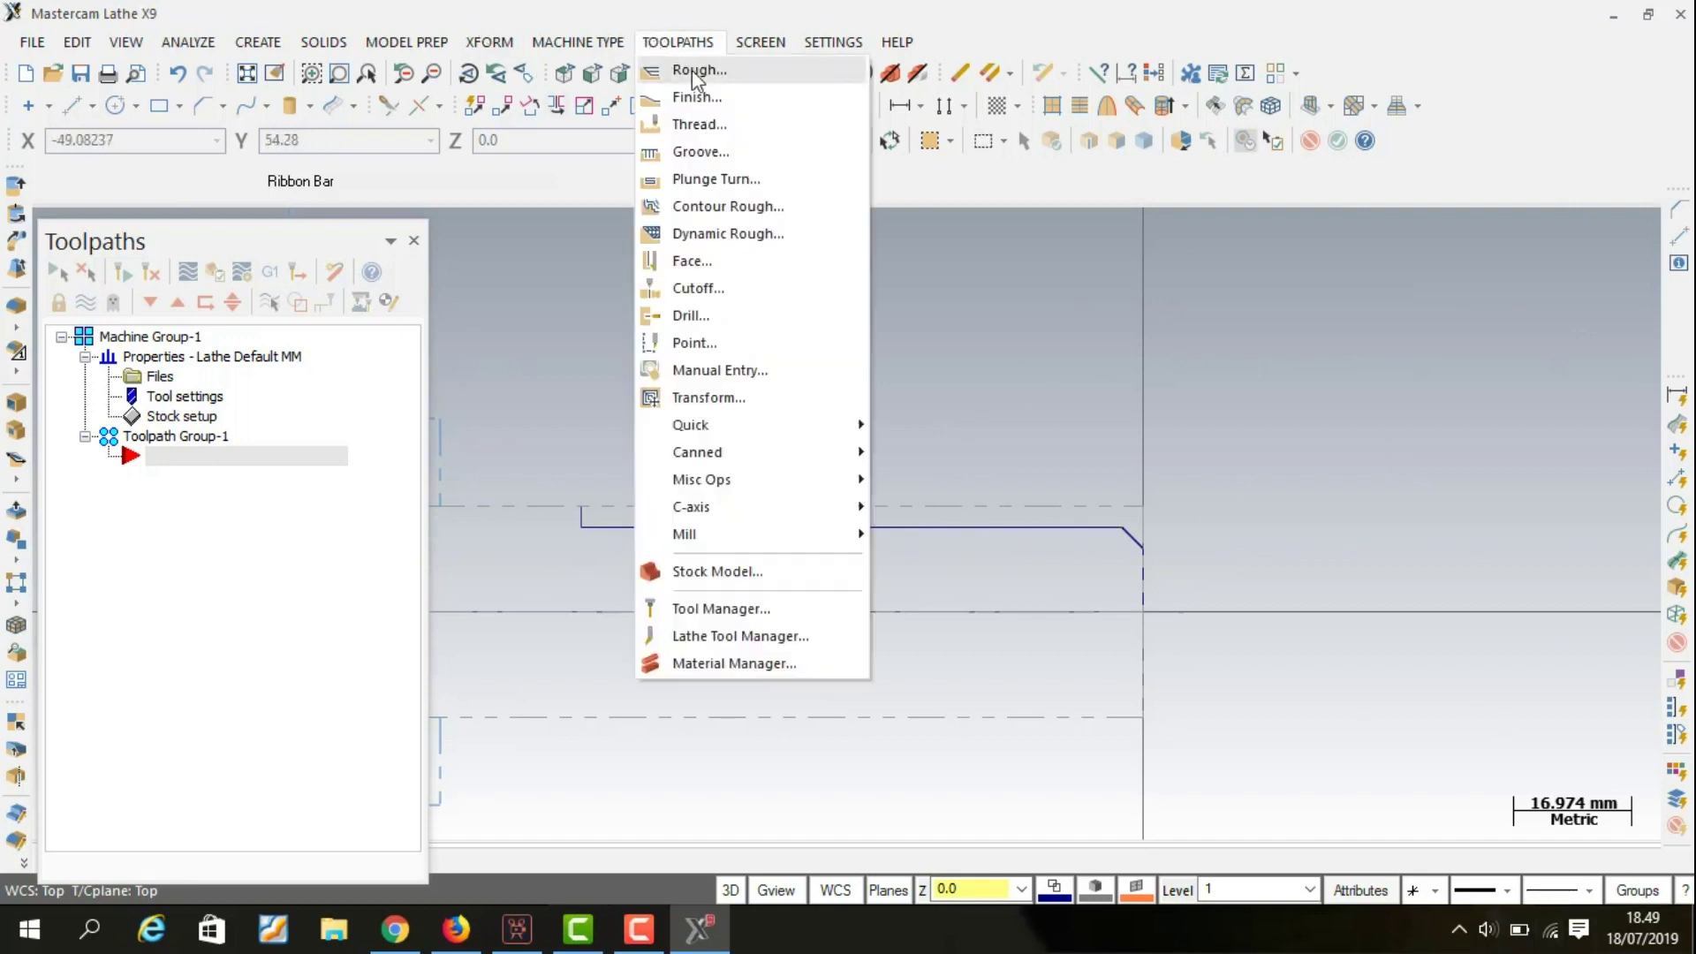
pyautogui.click(698, 71)
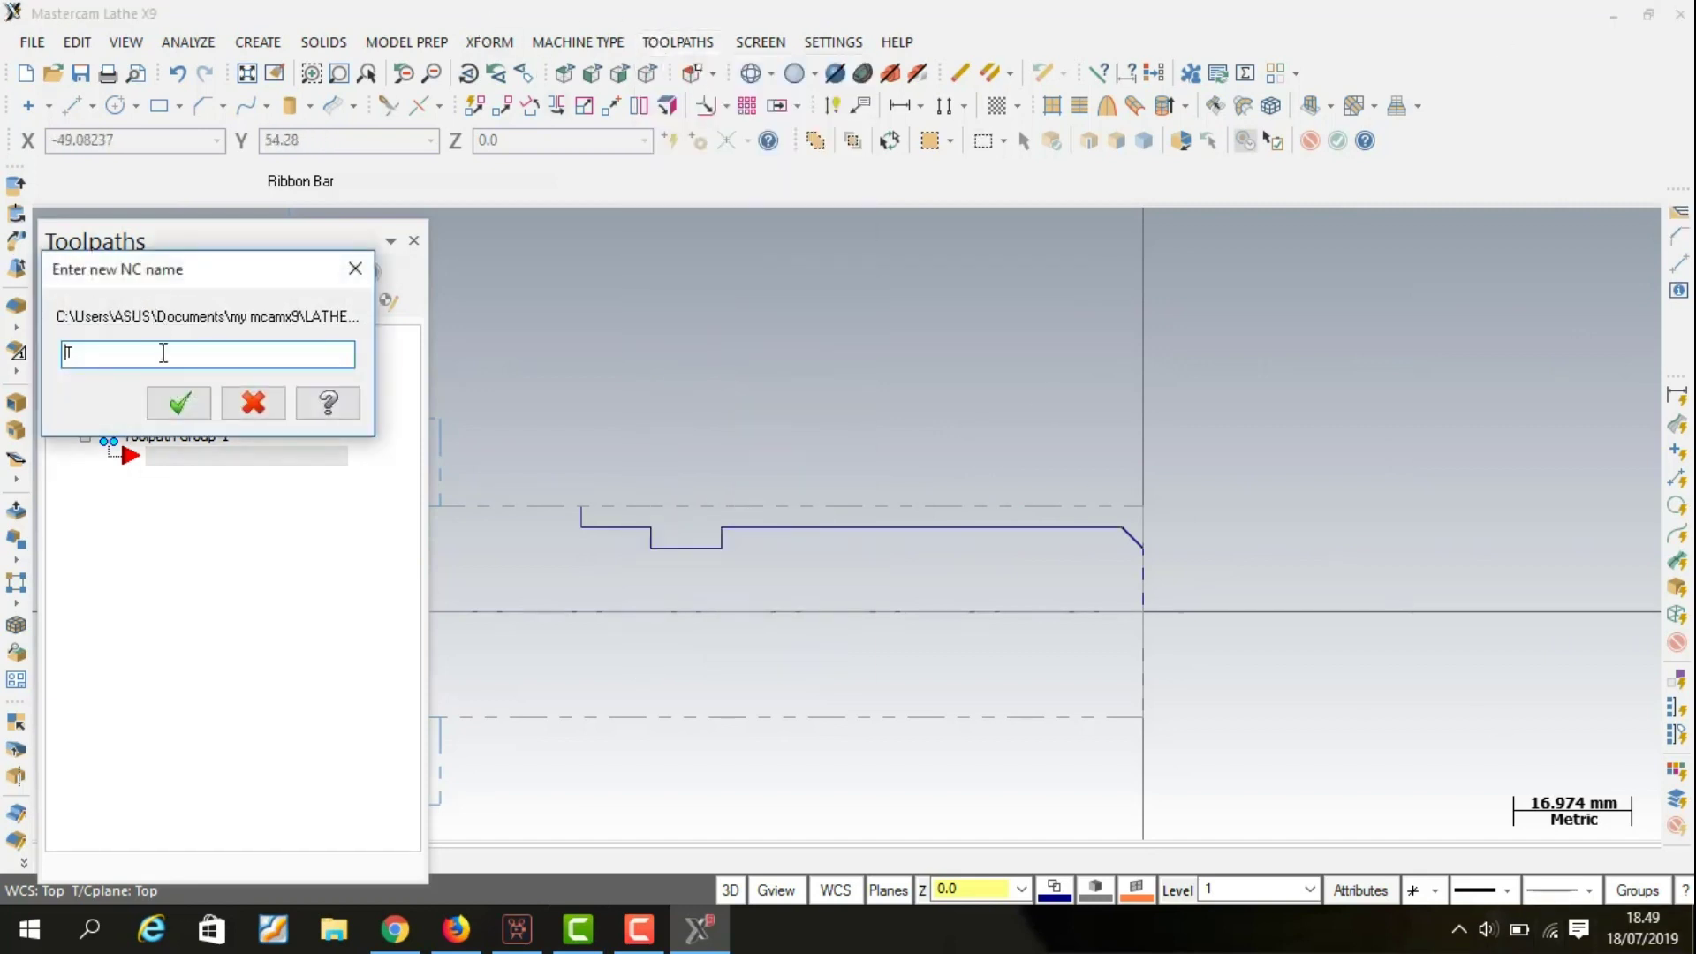
pyautogui.click(178, 402)
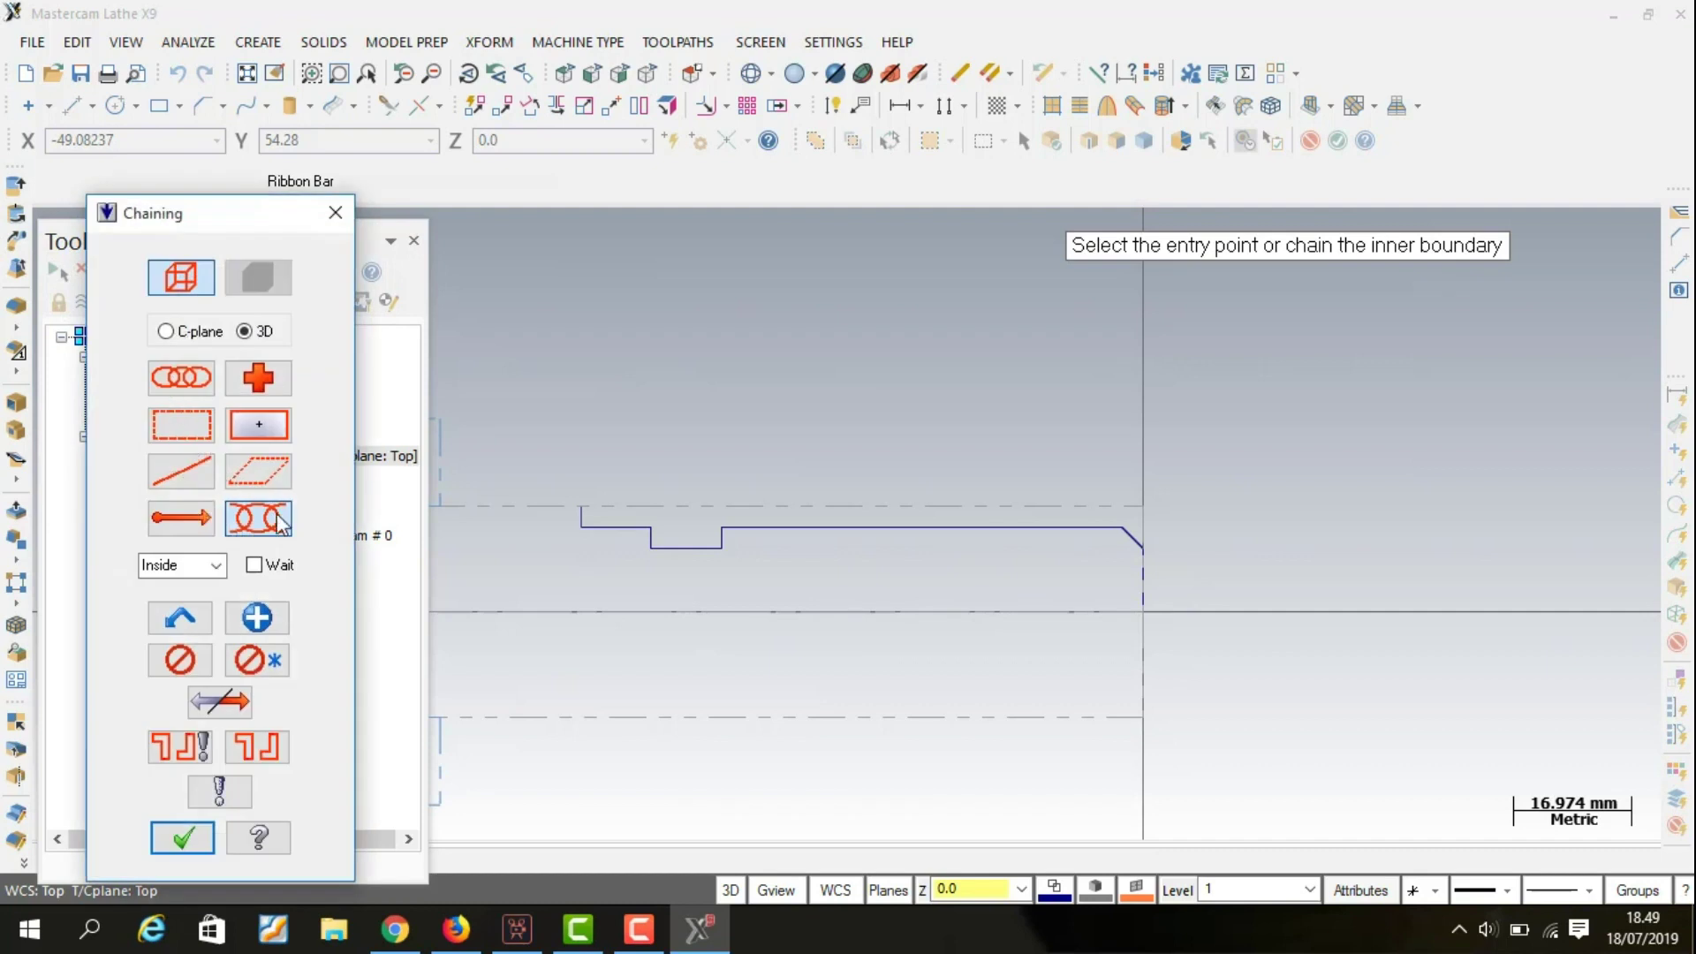
pyautogui.click(1147, 598)
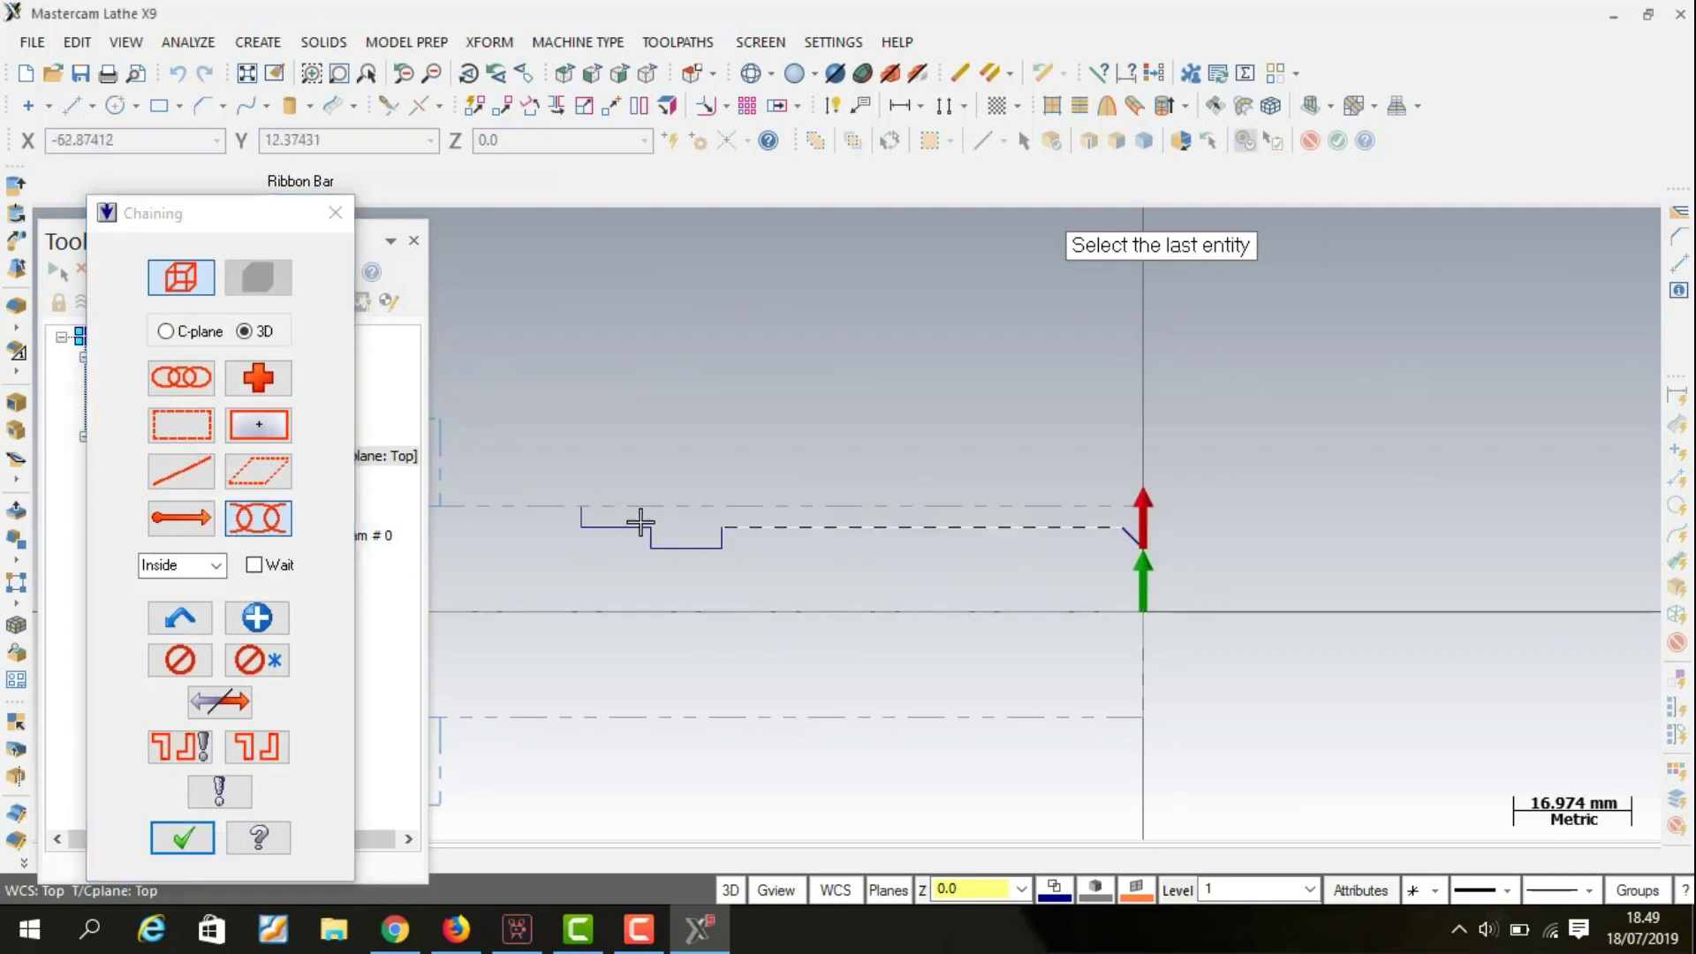
pyautogui.click(585, 510)
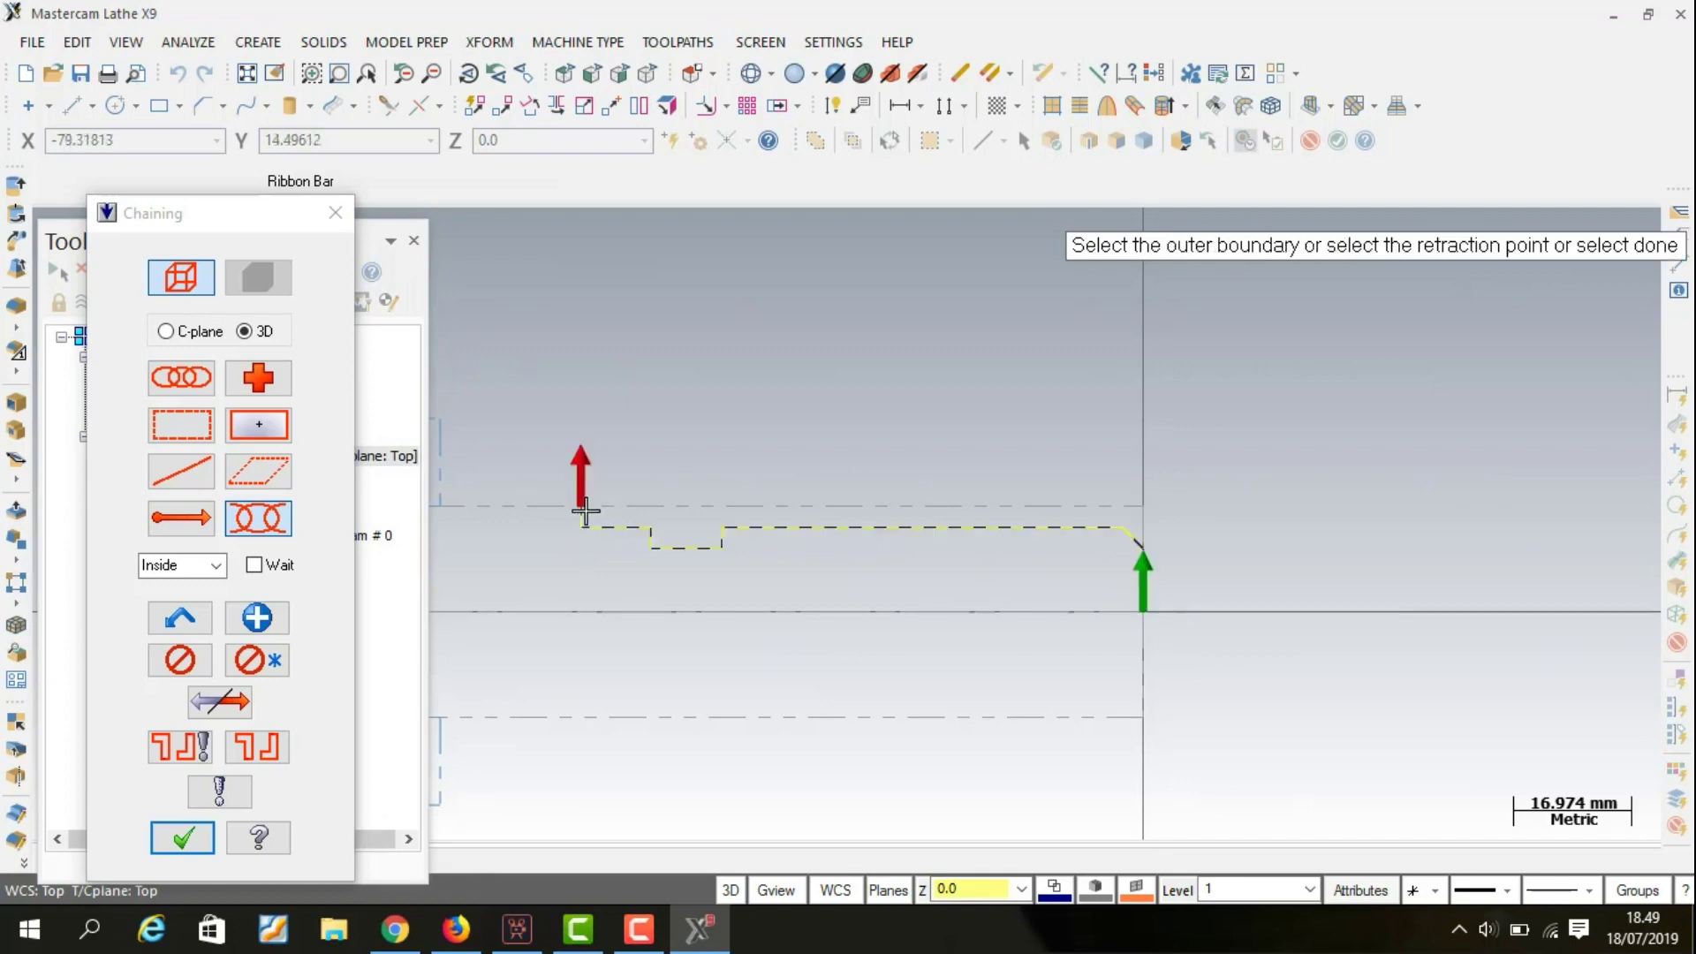
pyautogui.press('Return')
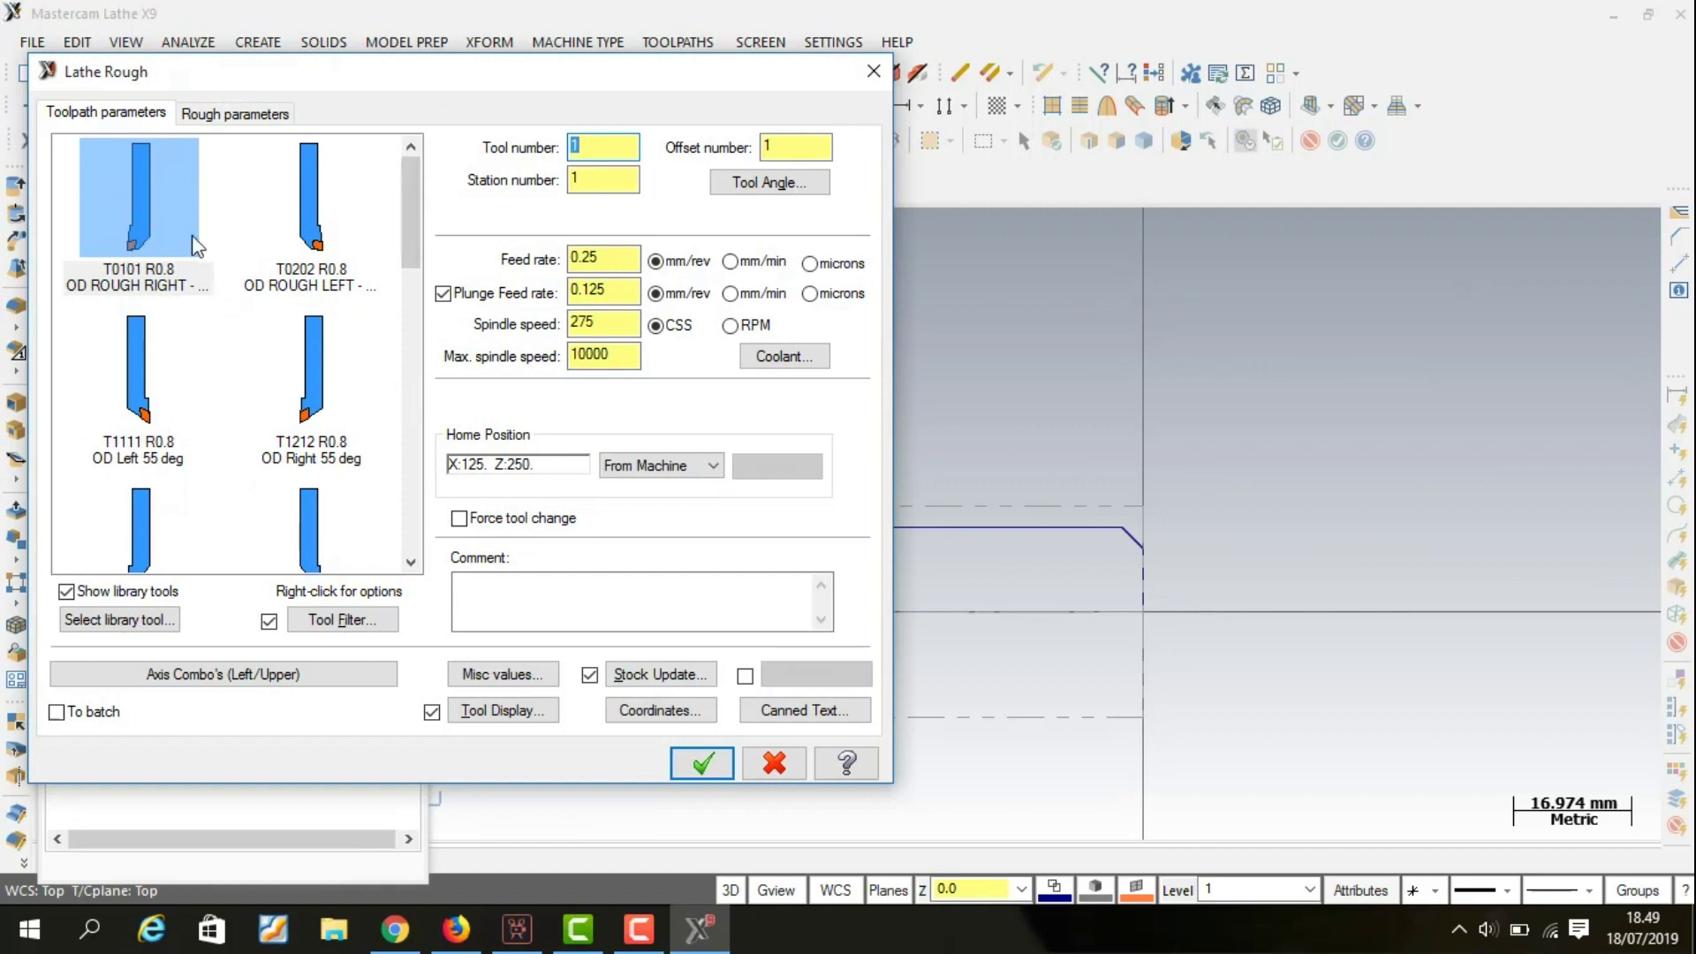
# Choose rough tool T0101 with a constant 550 RPM spindle speed.
pyautogui.scroll(-10, 202, 320)
pyautogui.scroll(-3, 208, 332)
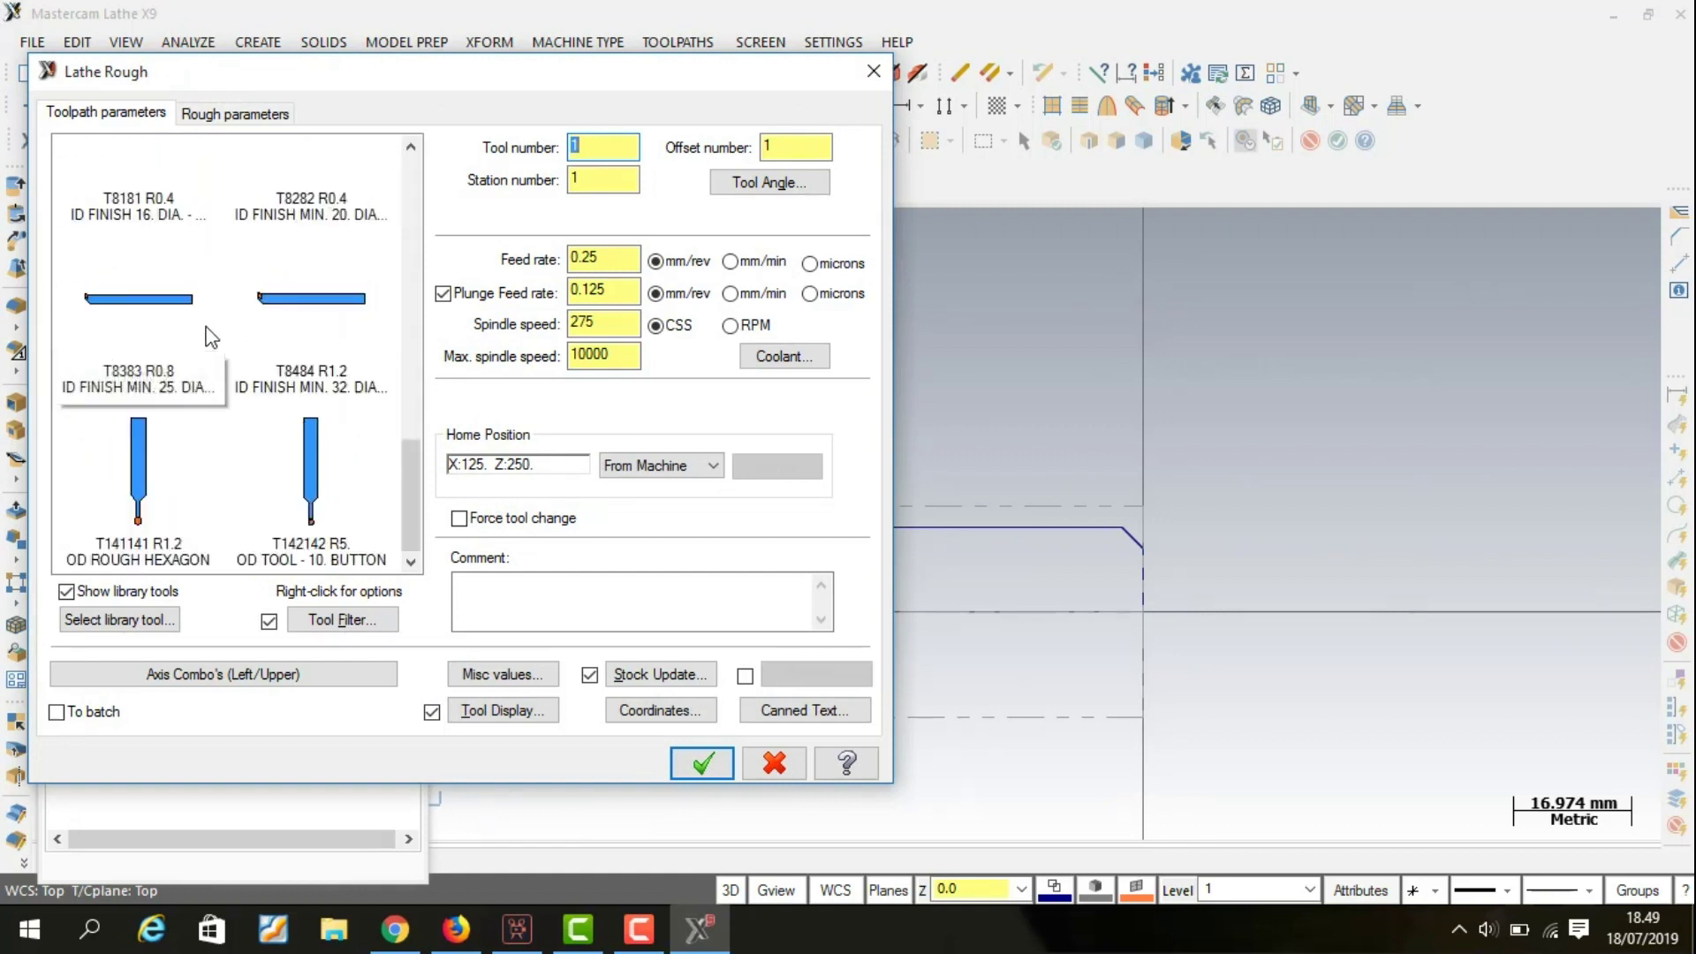
pyautogui.scroll(10, 209, 336)
pyautogui.scroll(3, 208, 335)
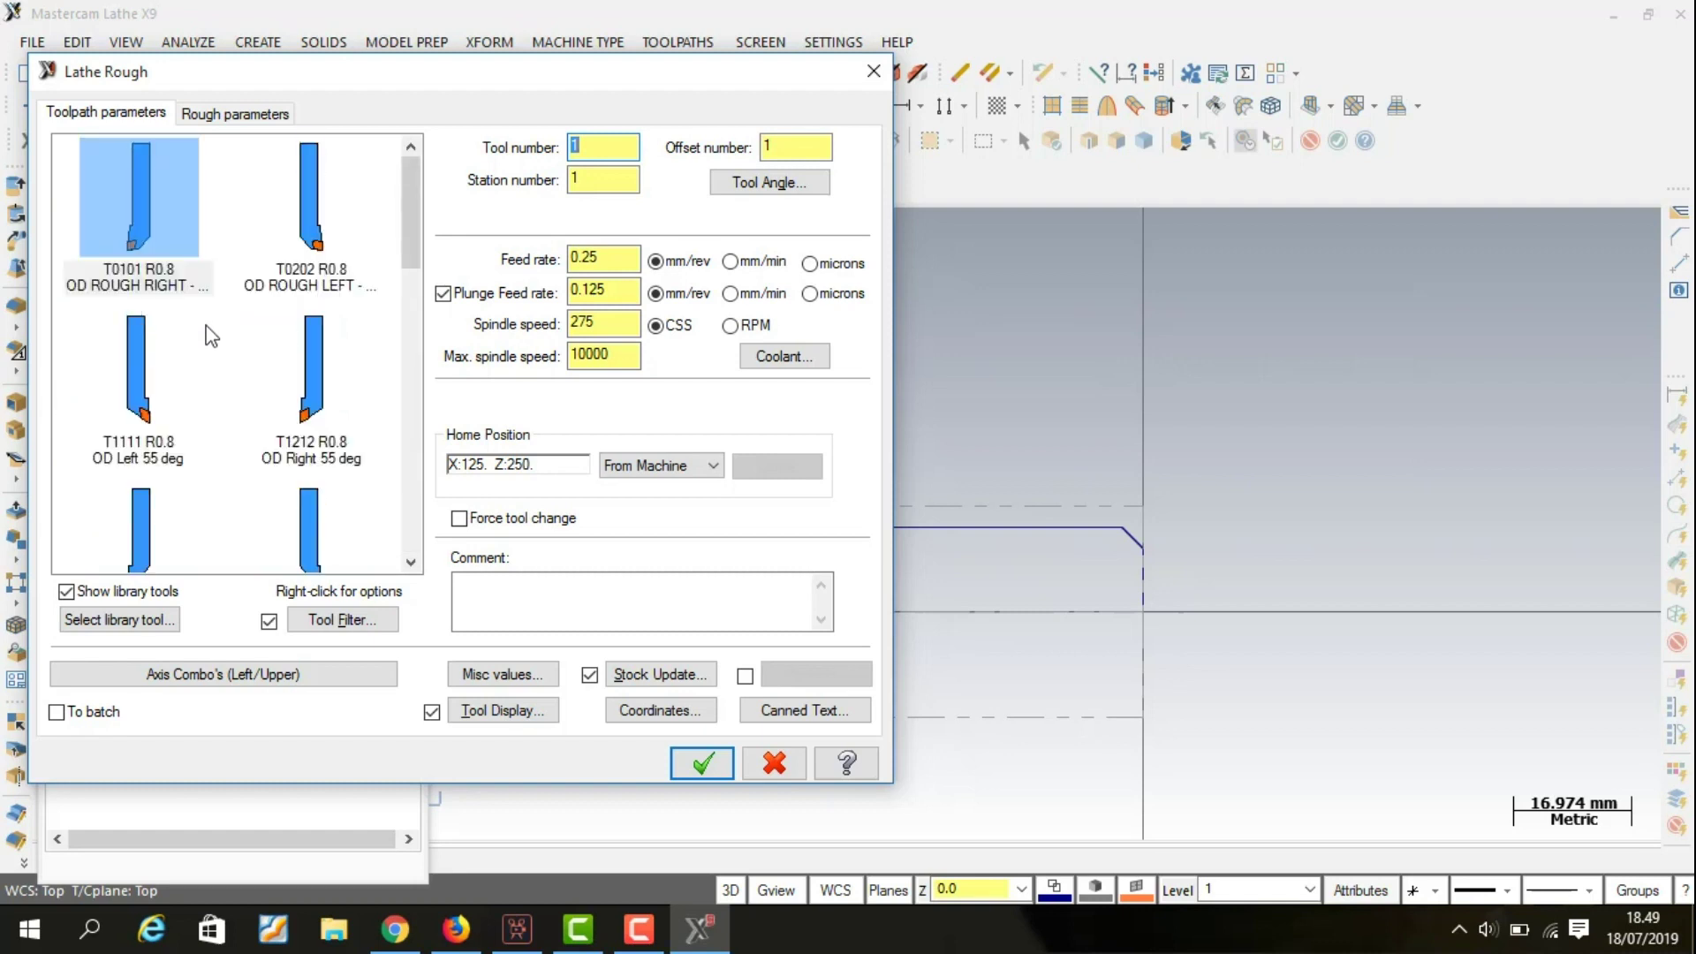
pyautogui.click(106, 254)
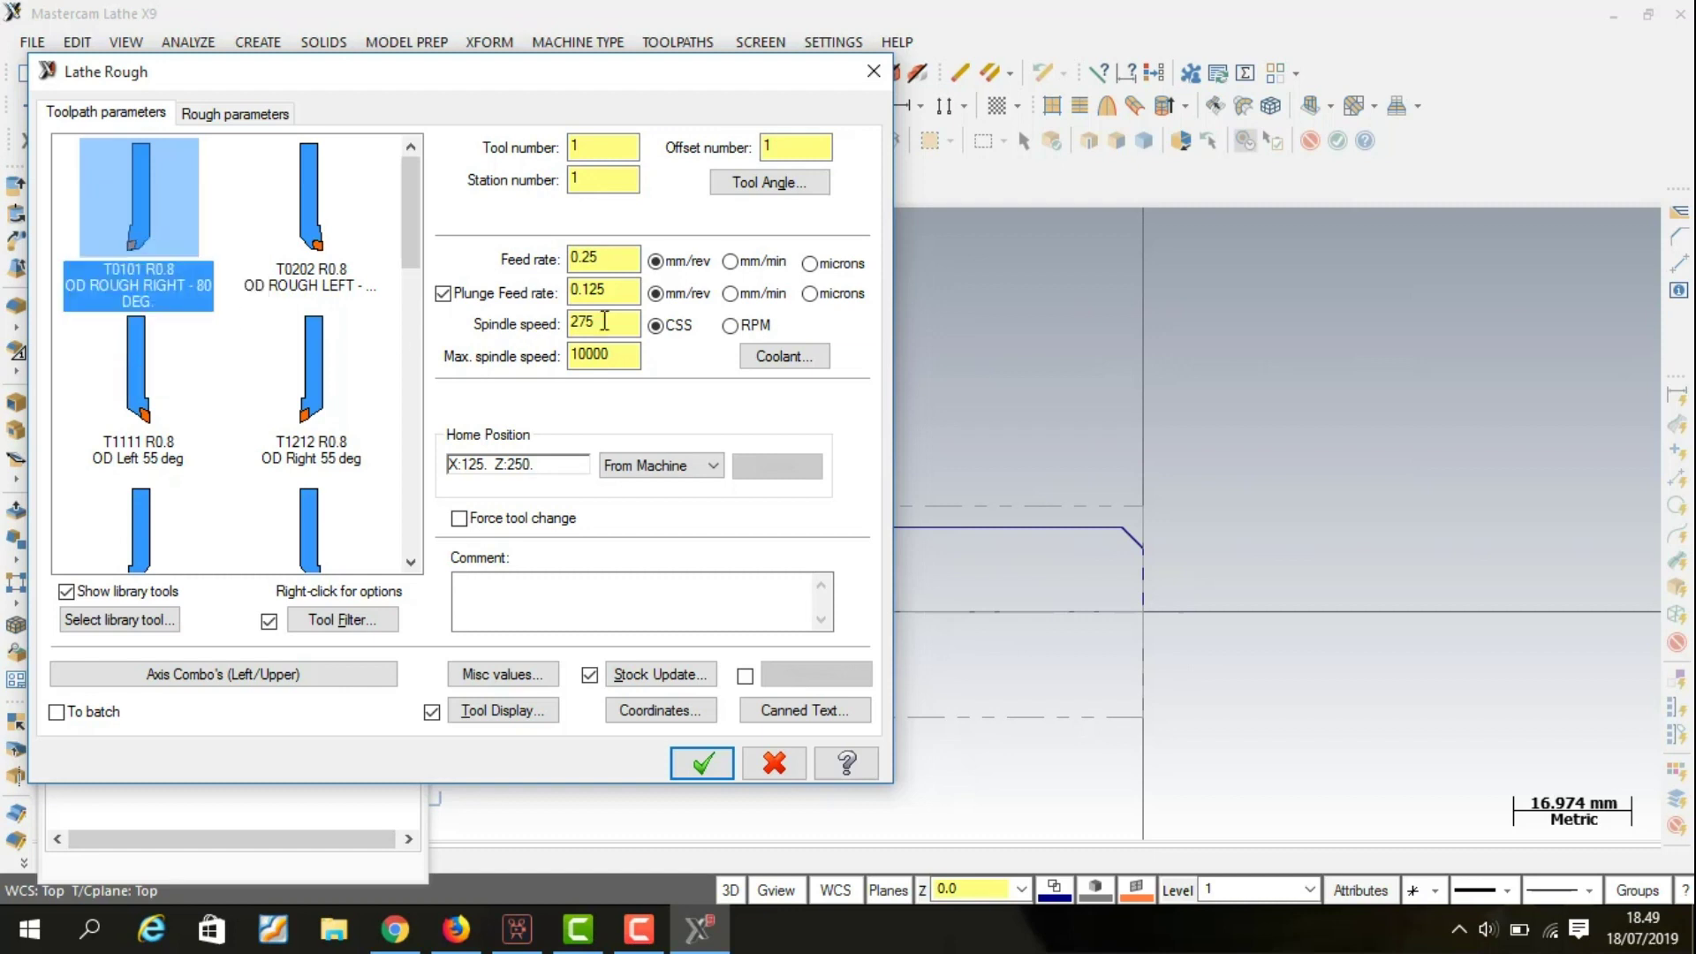
pyautogui.click(730, 326)
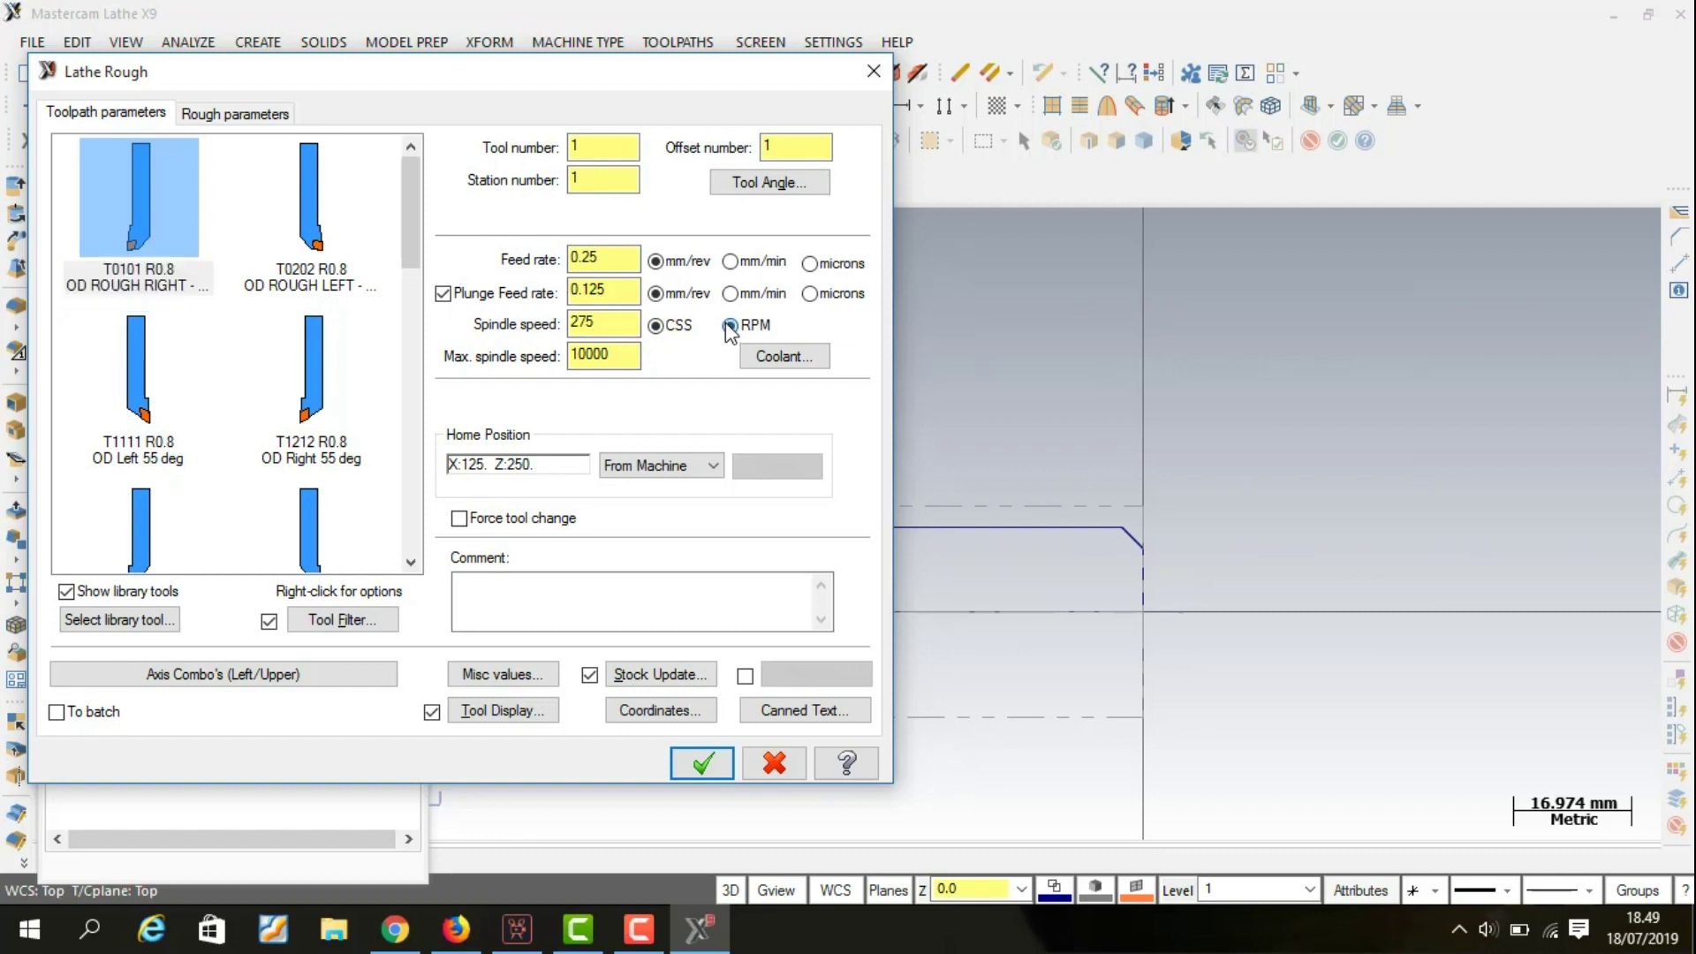
pyautogui.moveTo(640, 325); pyautogui.dragTo(557, 340)
pyautogui.write('550')
# Set a 0.2 mm depth of cut, generate the rough toolpath, and zoom to view it.
pyautogui.click(282, 115)
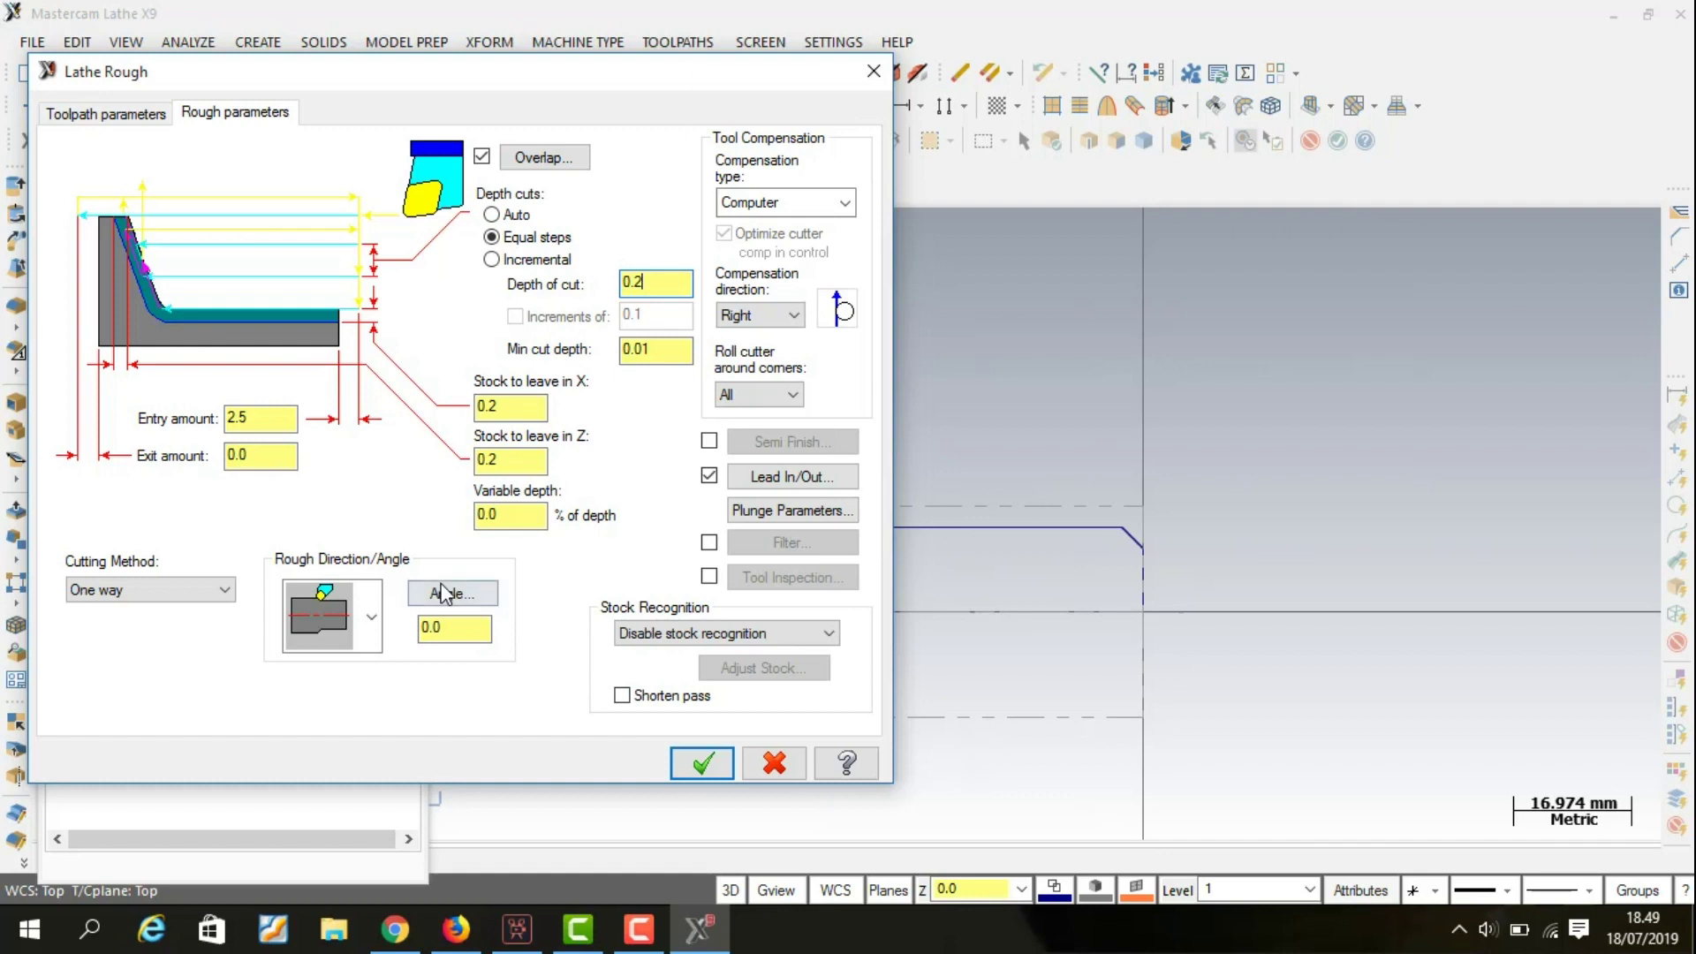
pyautogui.click(688, 766)
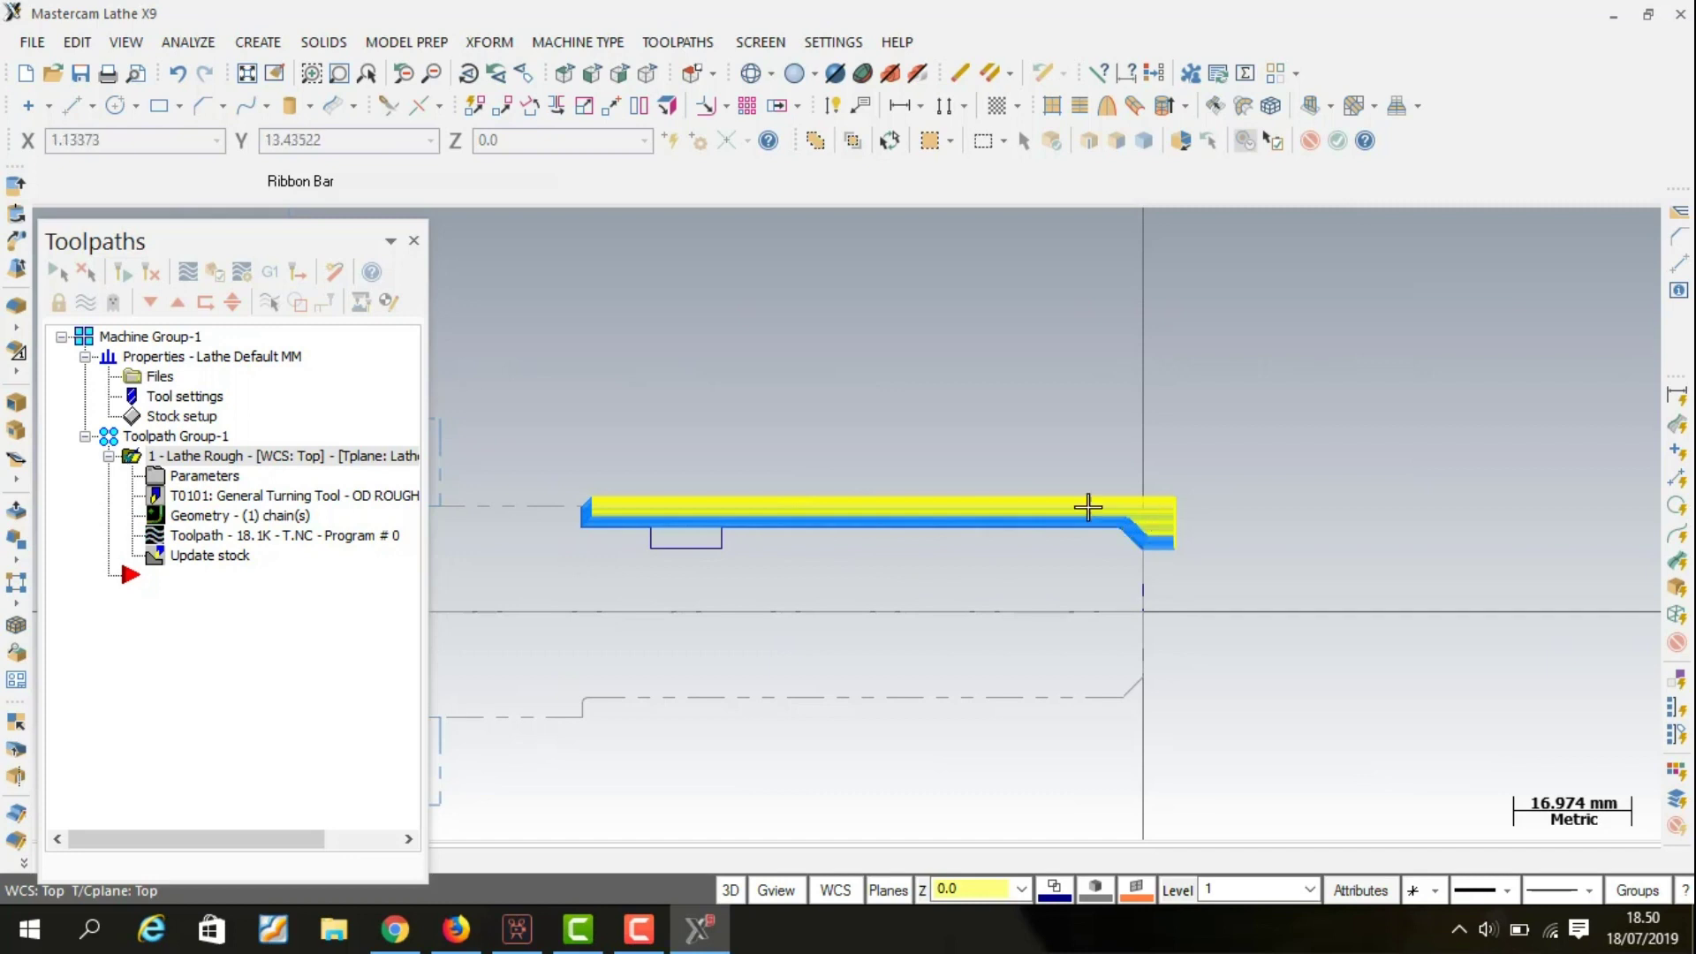
pyautogui.scroll(1, 650, 528)
pyautogui.scroll(1, 656, 539)
pyautogui.scroll(1, 739, 606)
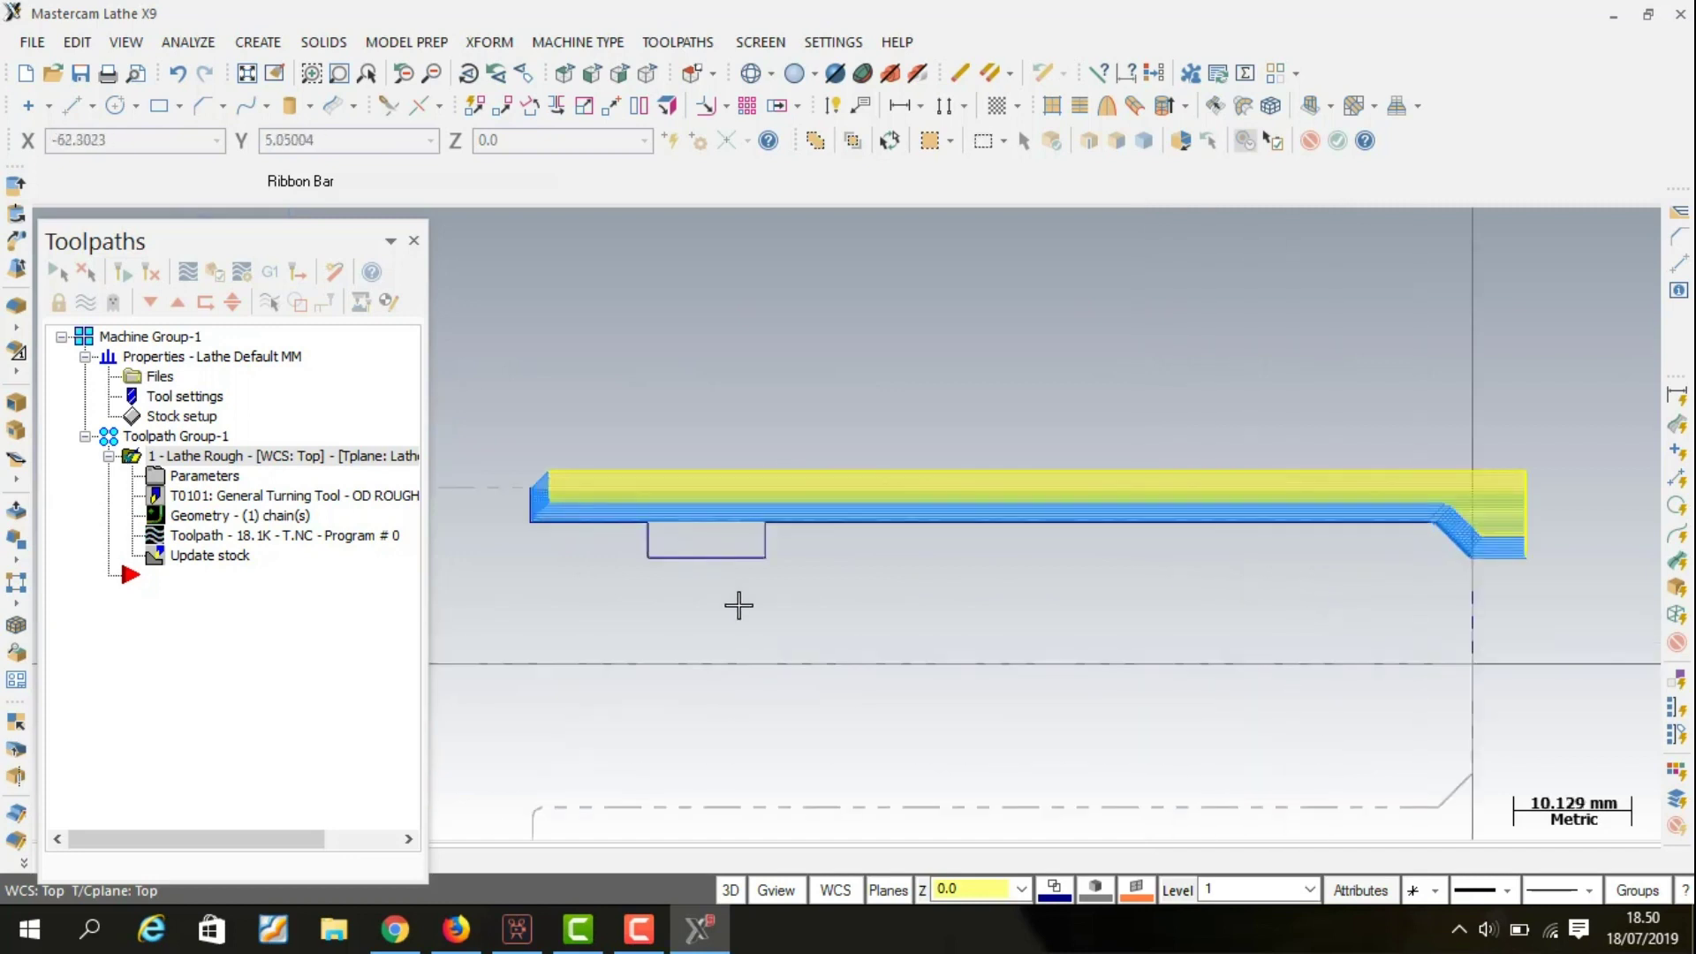
pyautogui.scroll(1, 738, 601)
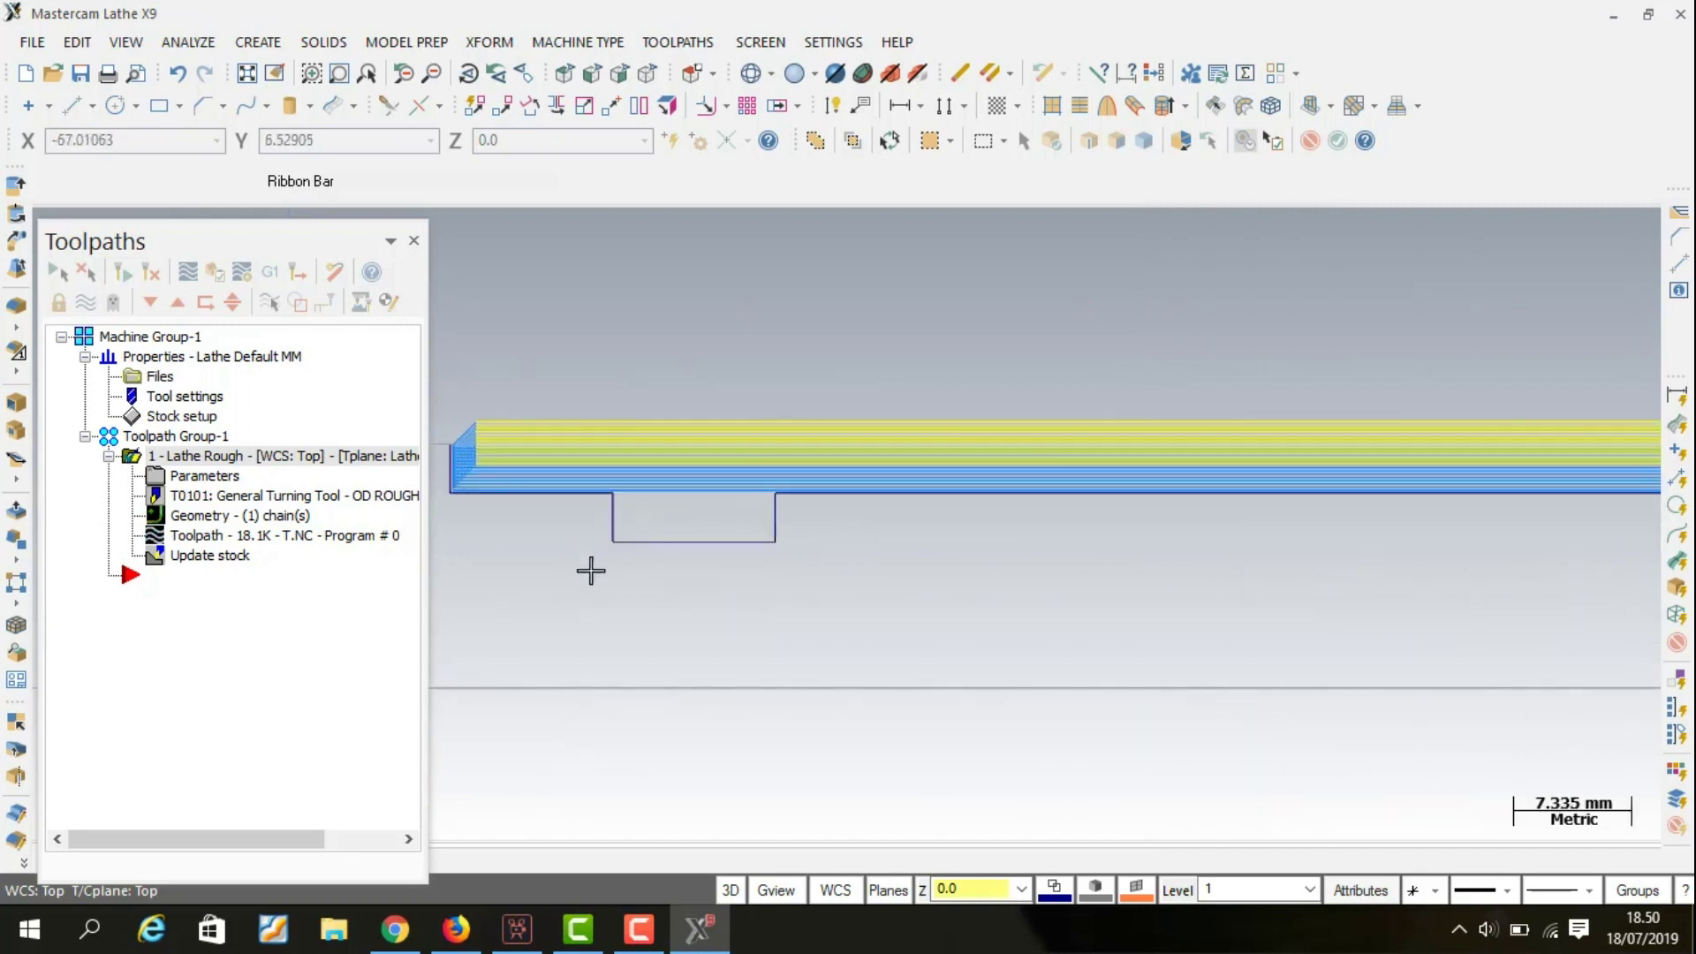
pyautogui.click(659, 41)
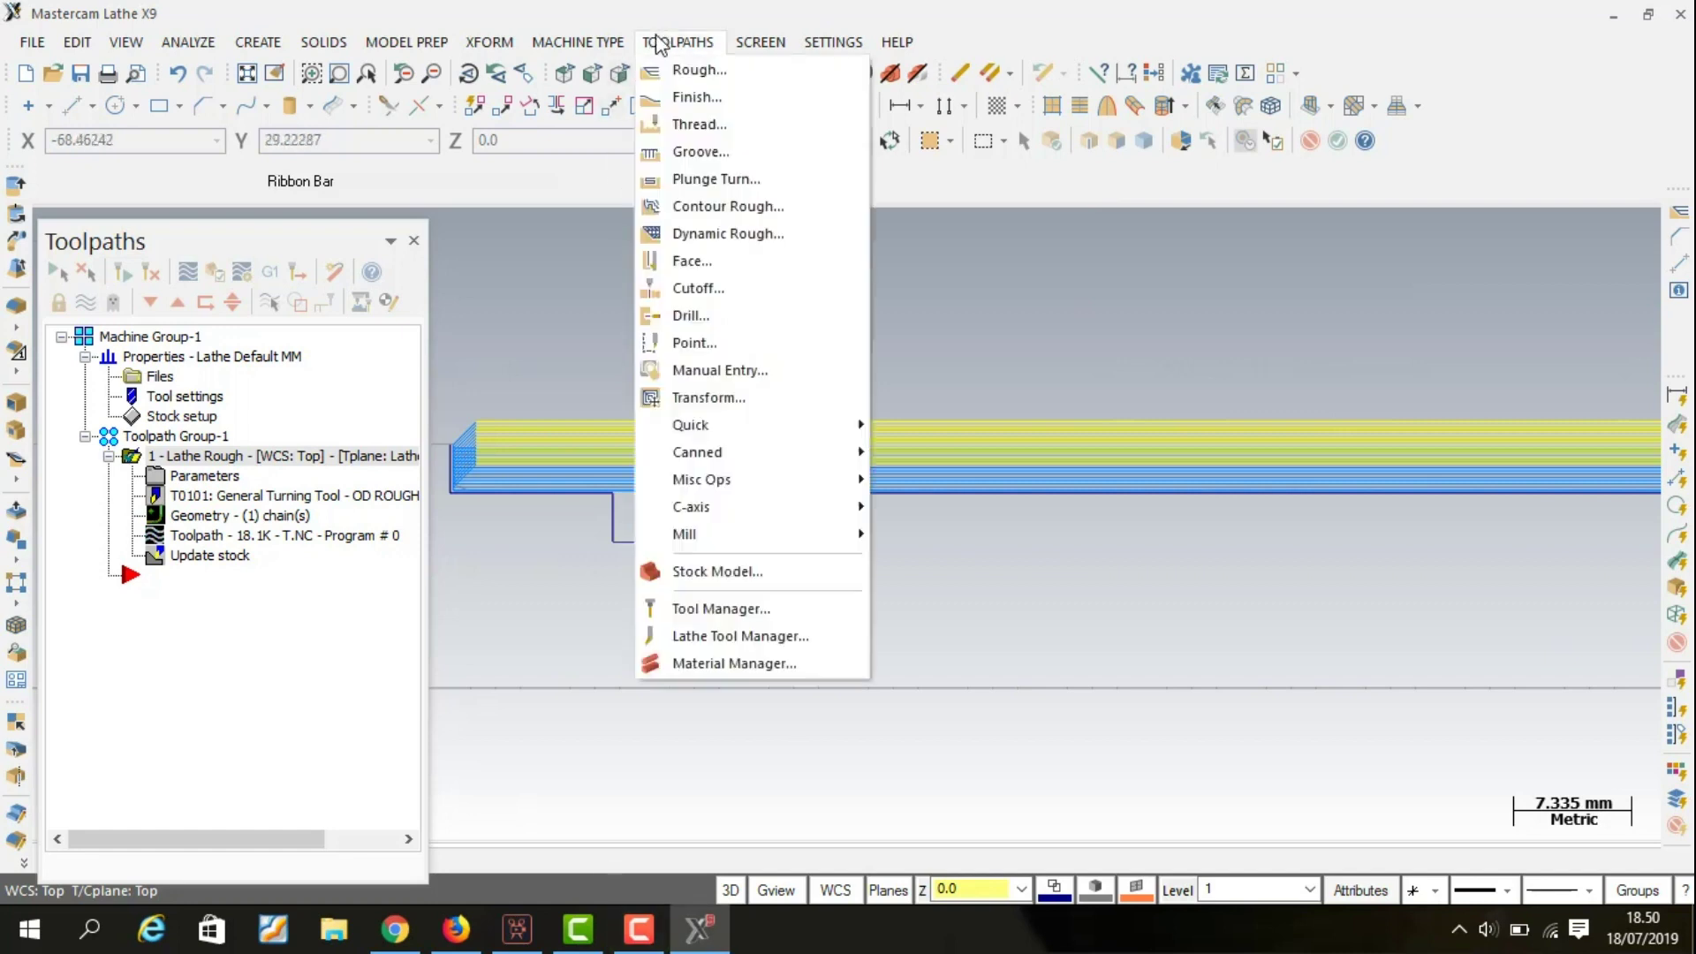
# Start a groove toolpath using the 2 Points option and pick the recess's two opposite corners.
pyautogui.click(742, 151)
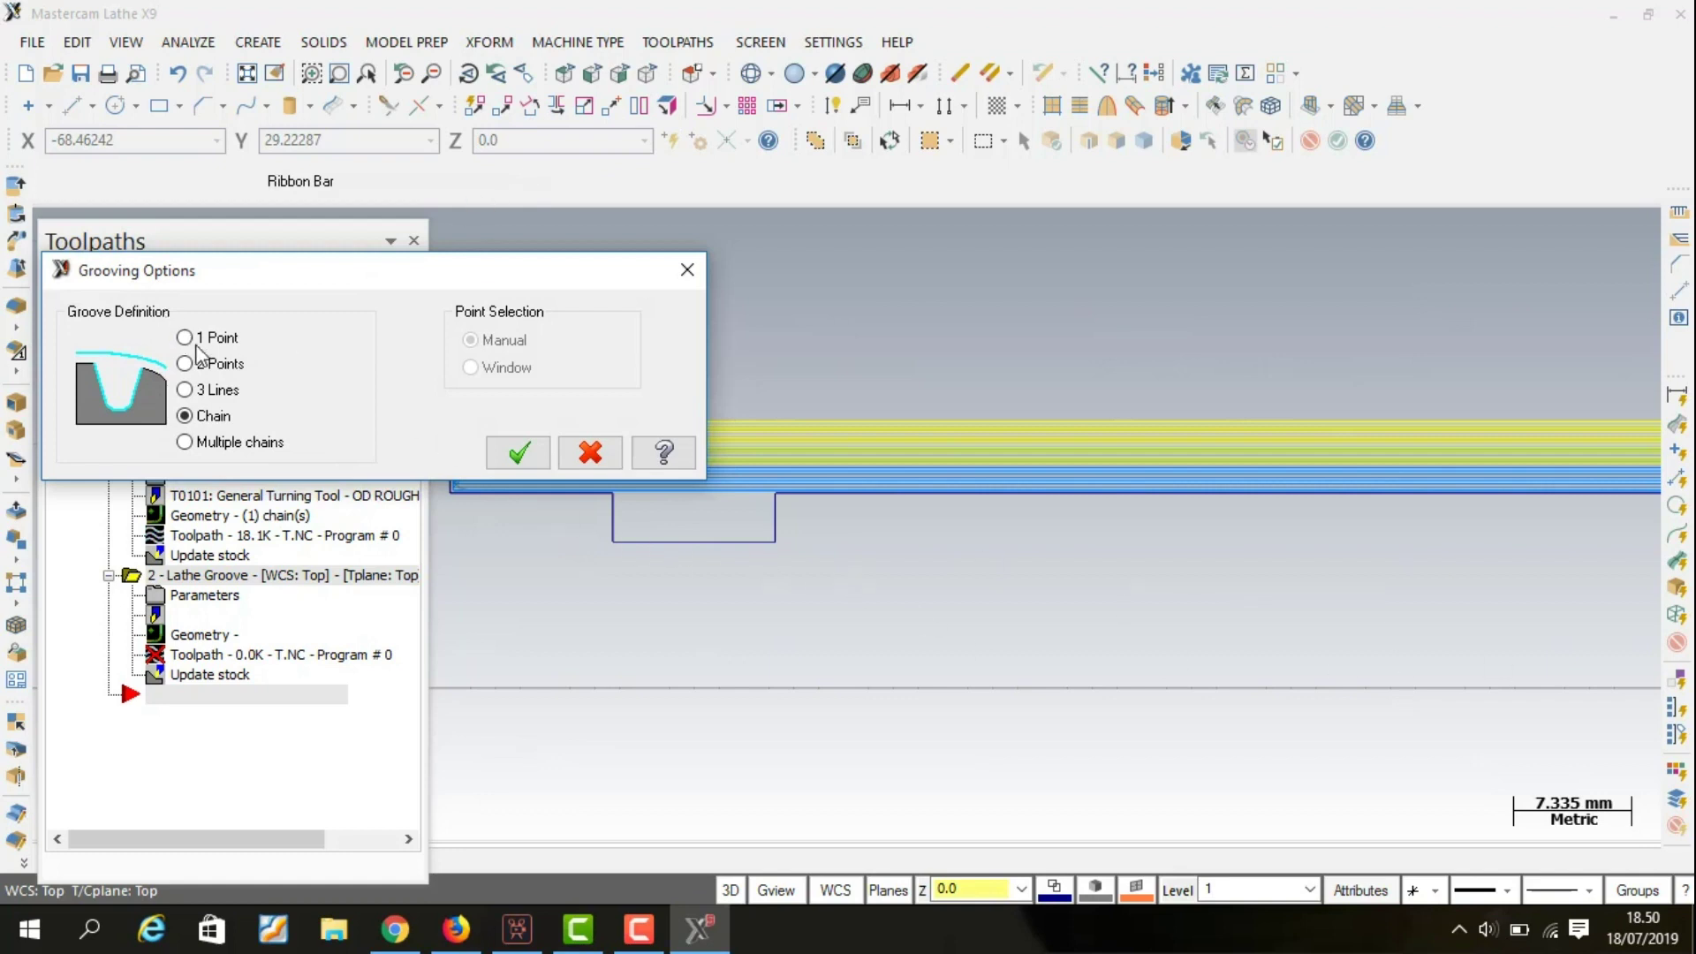
pyautogui.click(216, 371)
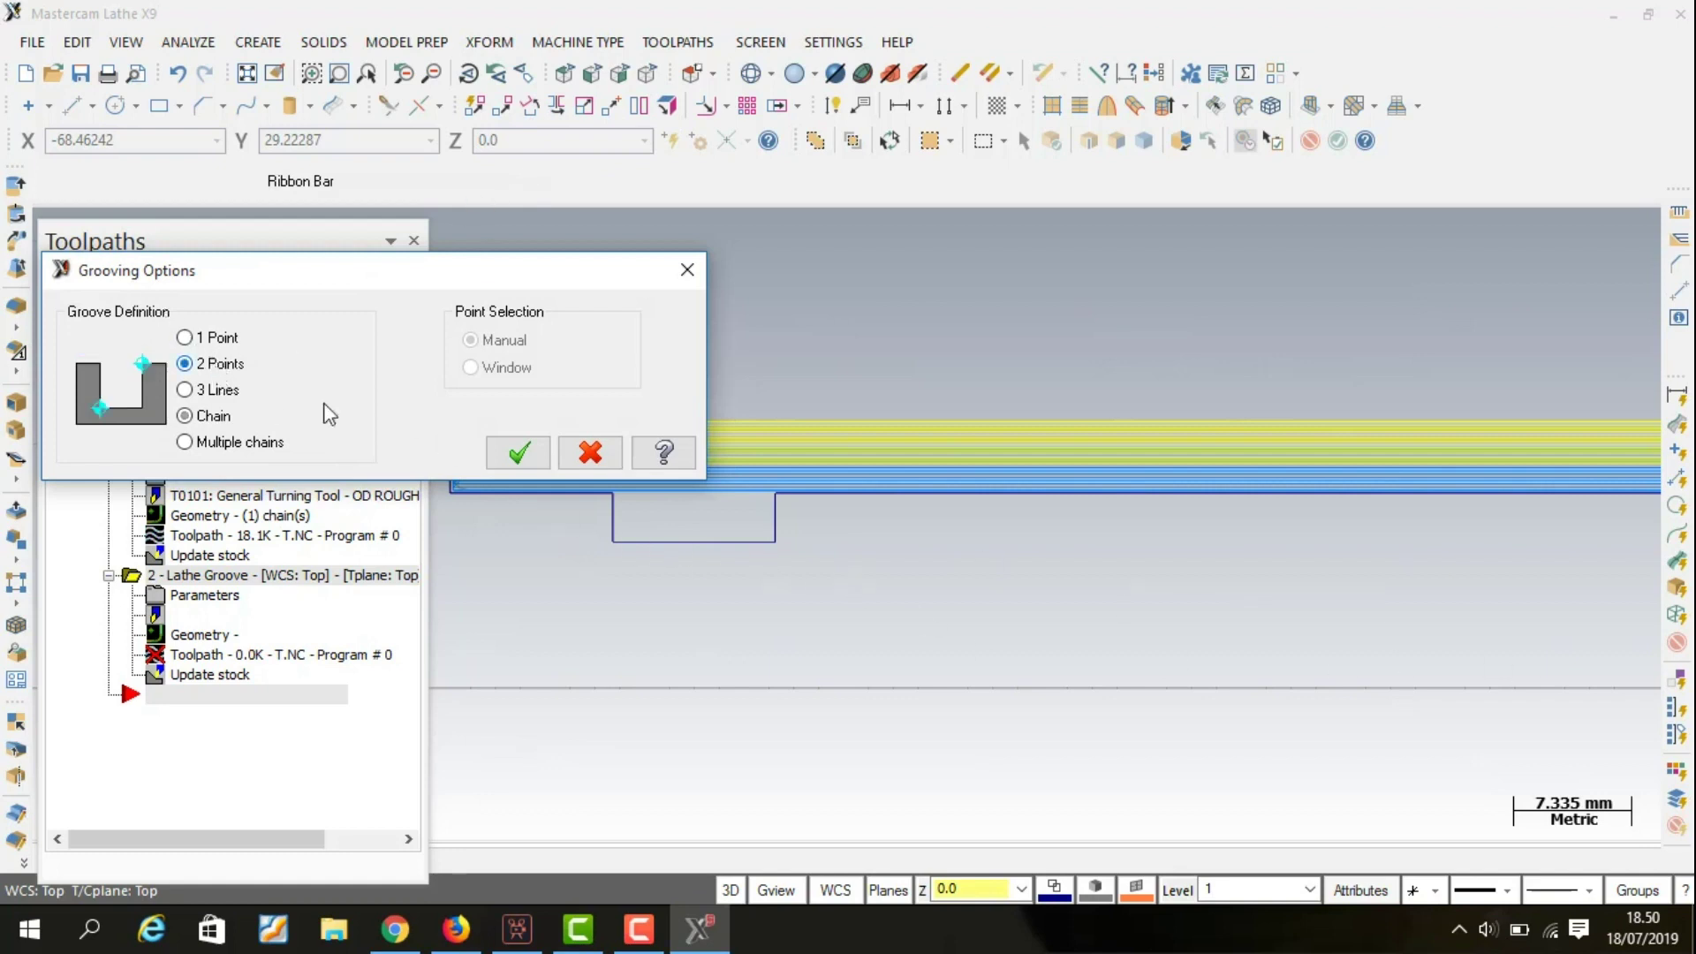
pyautogui.click(537, 458)
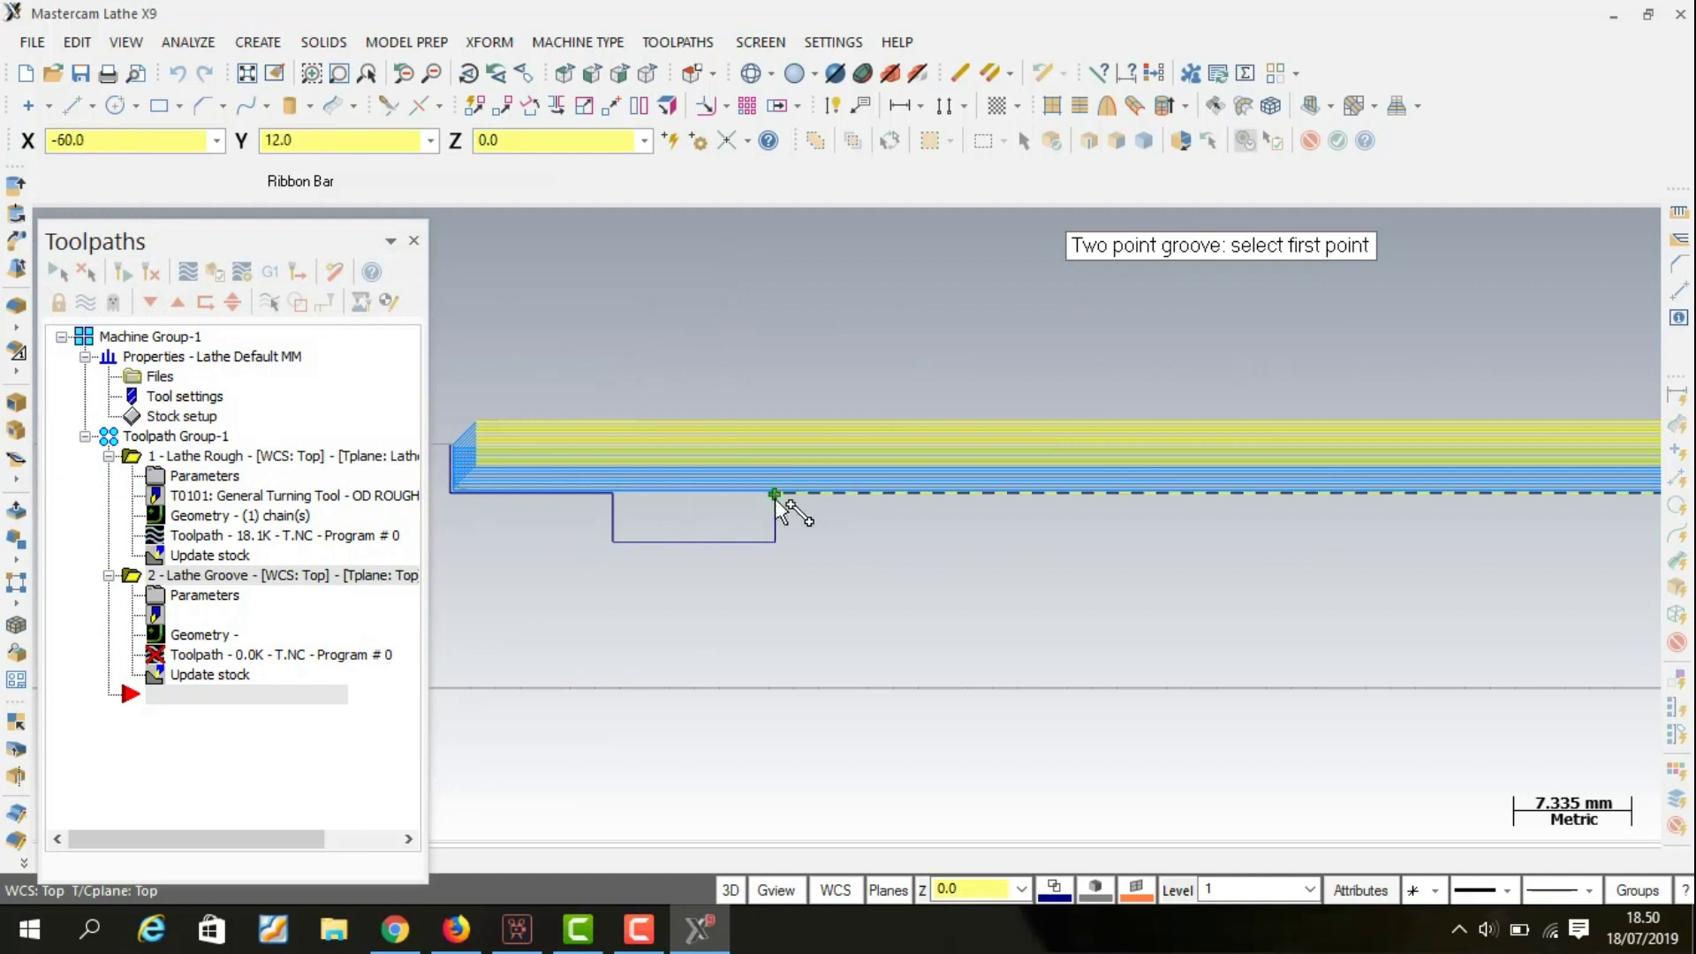
pyautogui.click(776, 493)
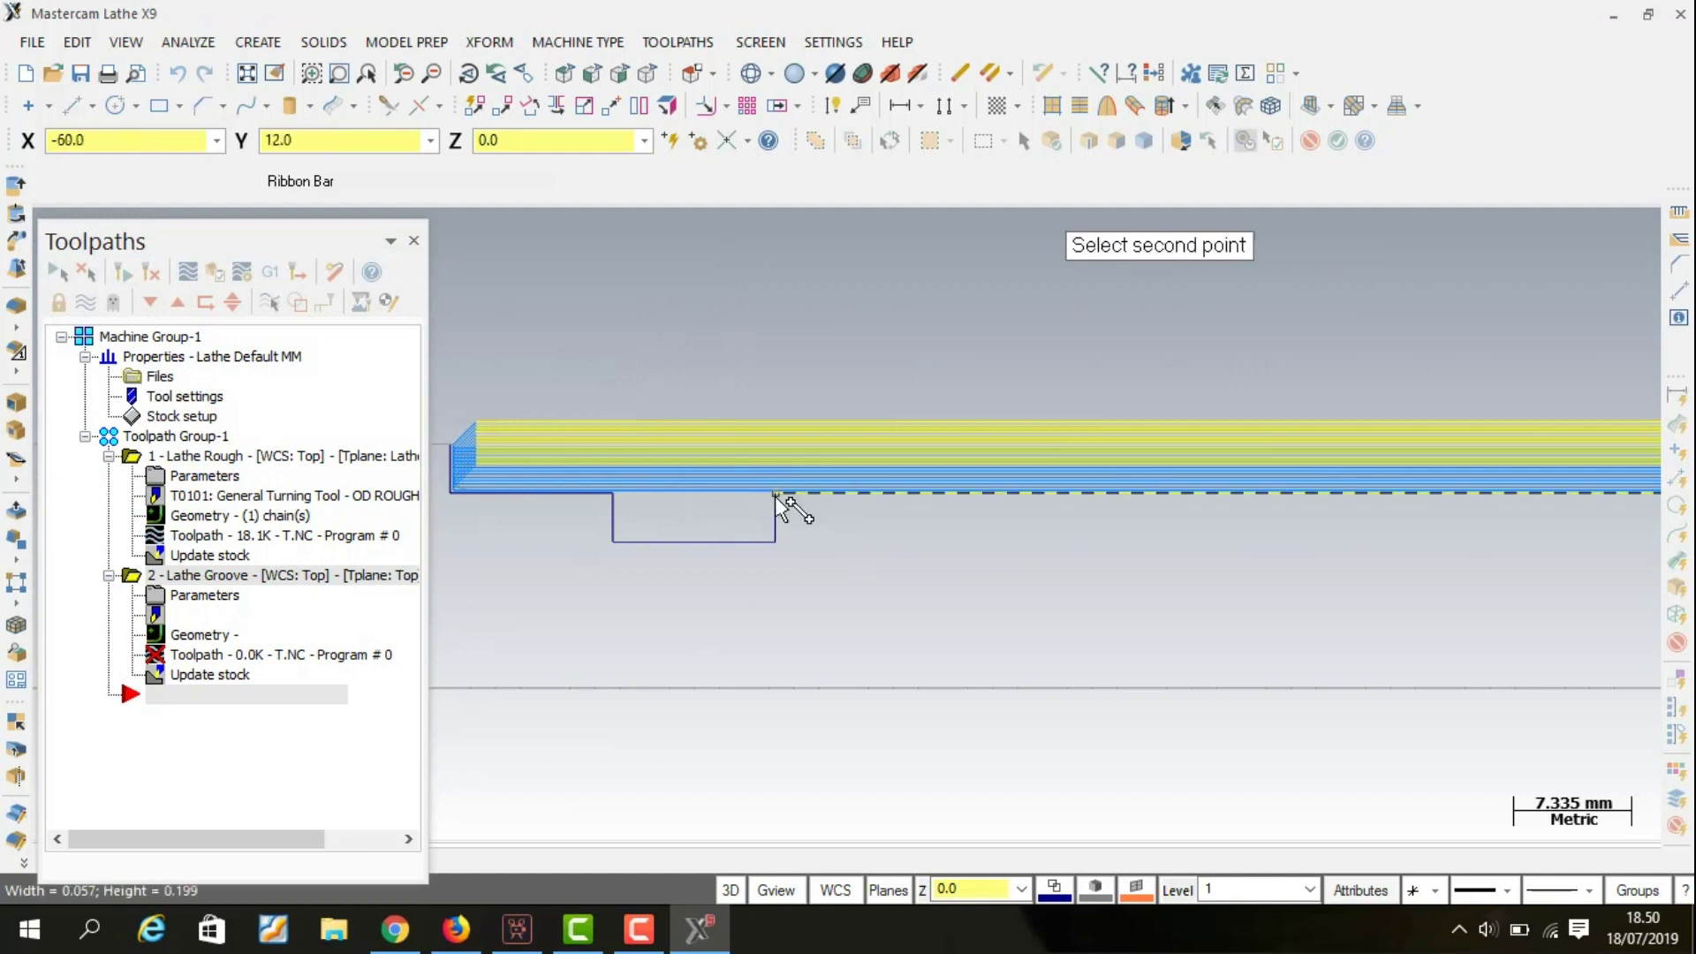
pyautogui.click(613, 540)
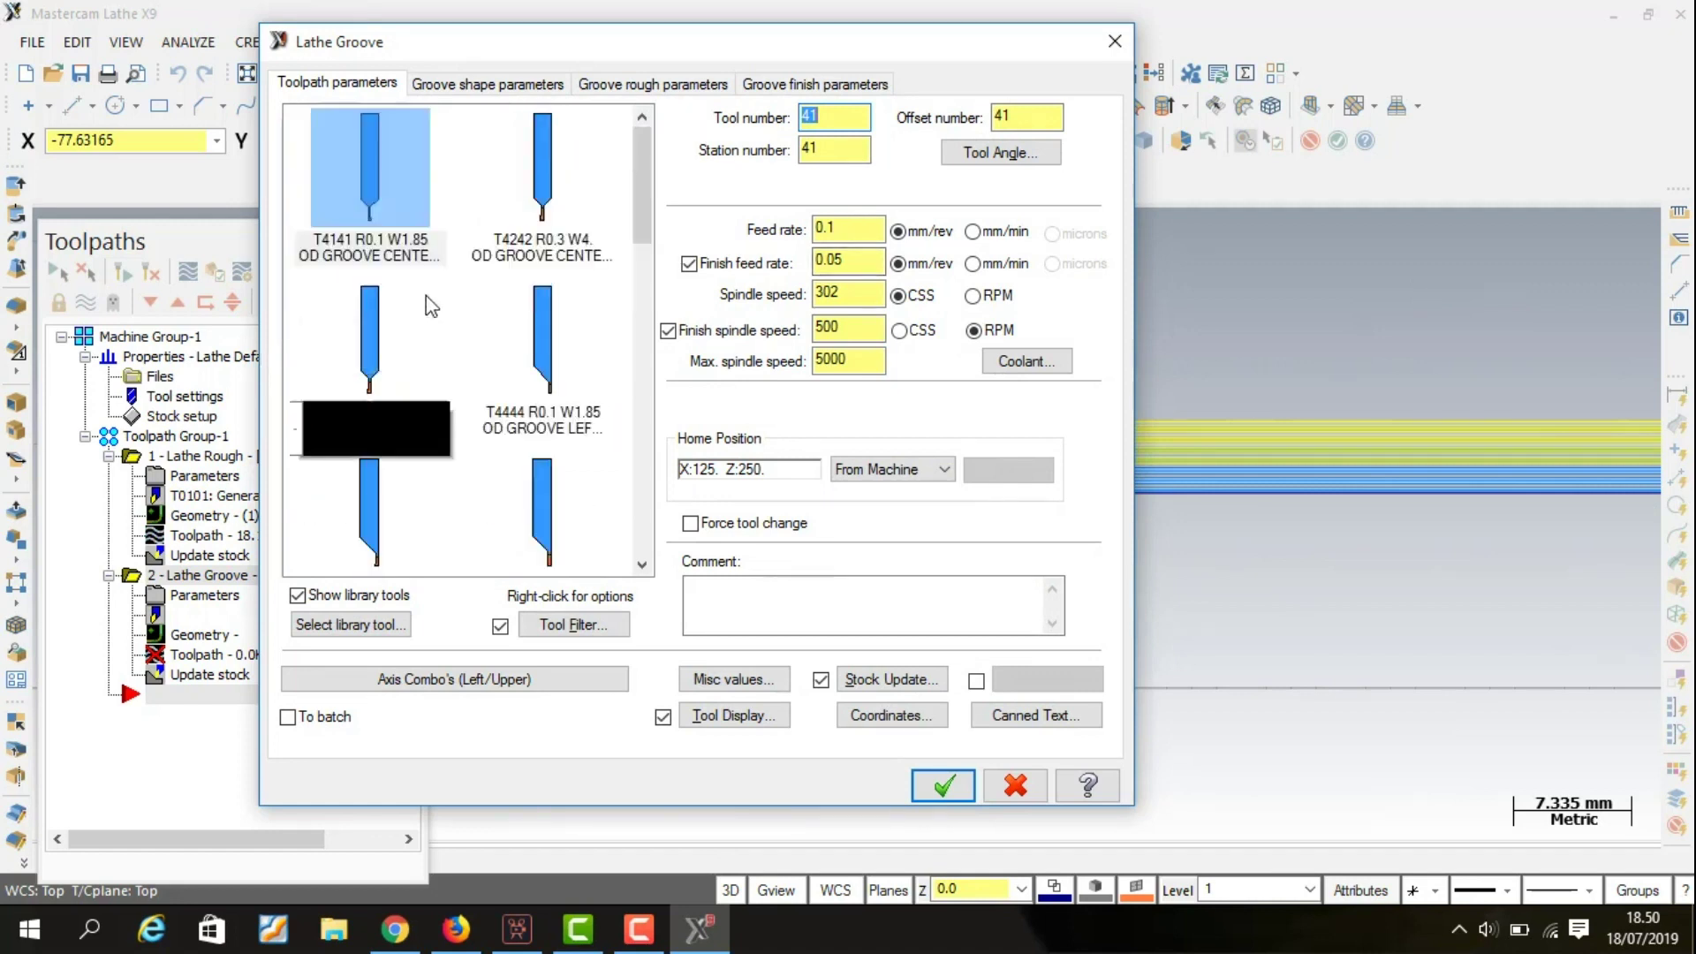
# Give the groove toolpath tool T4141 at 570 RPM, Negative rough direction, no finish pass.
pyautogui.click(378, 217)
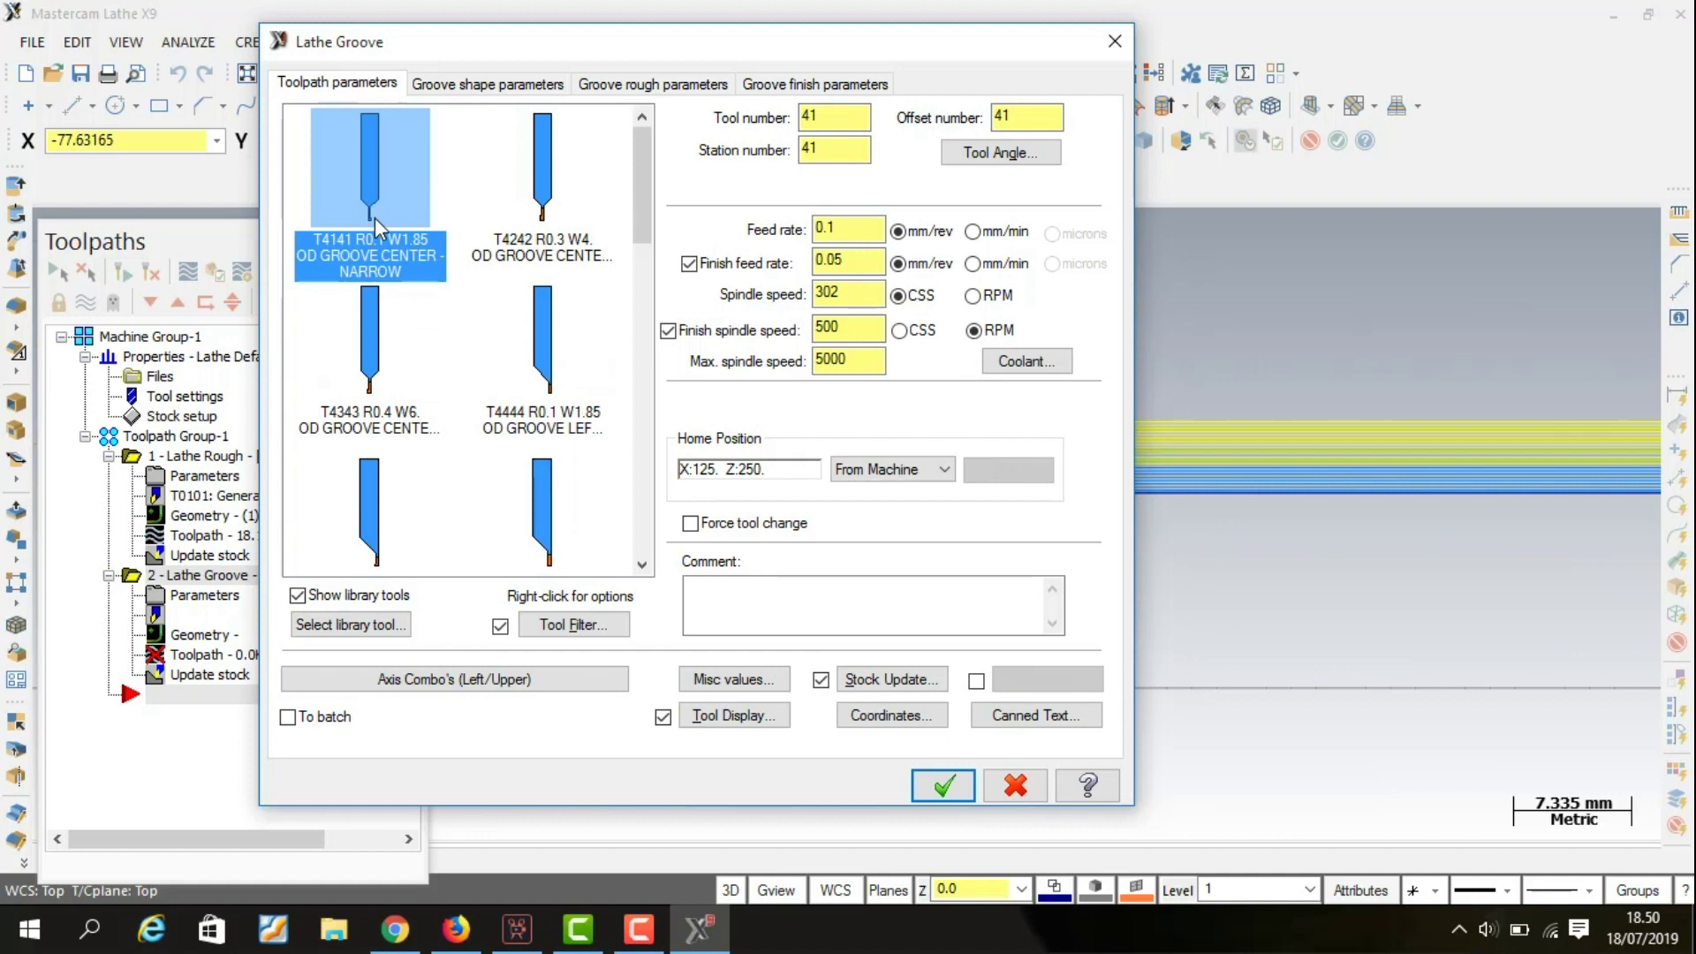
pyautogui.click(971, 300)
pyautogui.doubleClick(873, 293)
pyautogui.write('570')
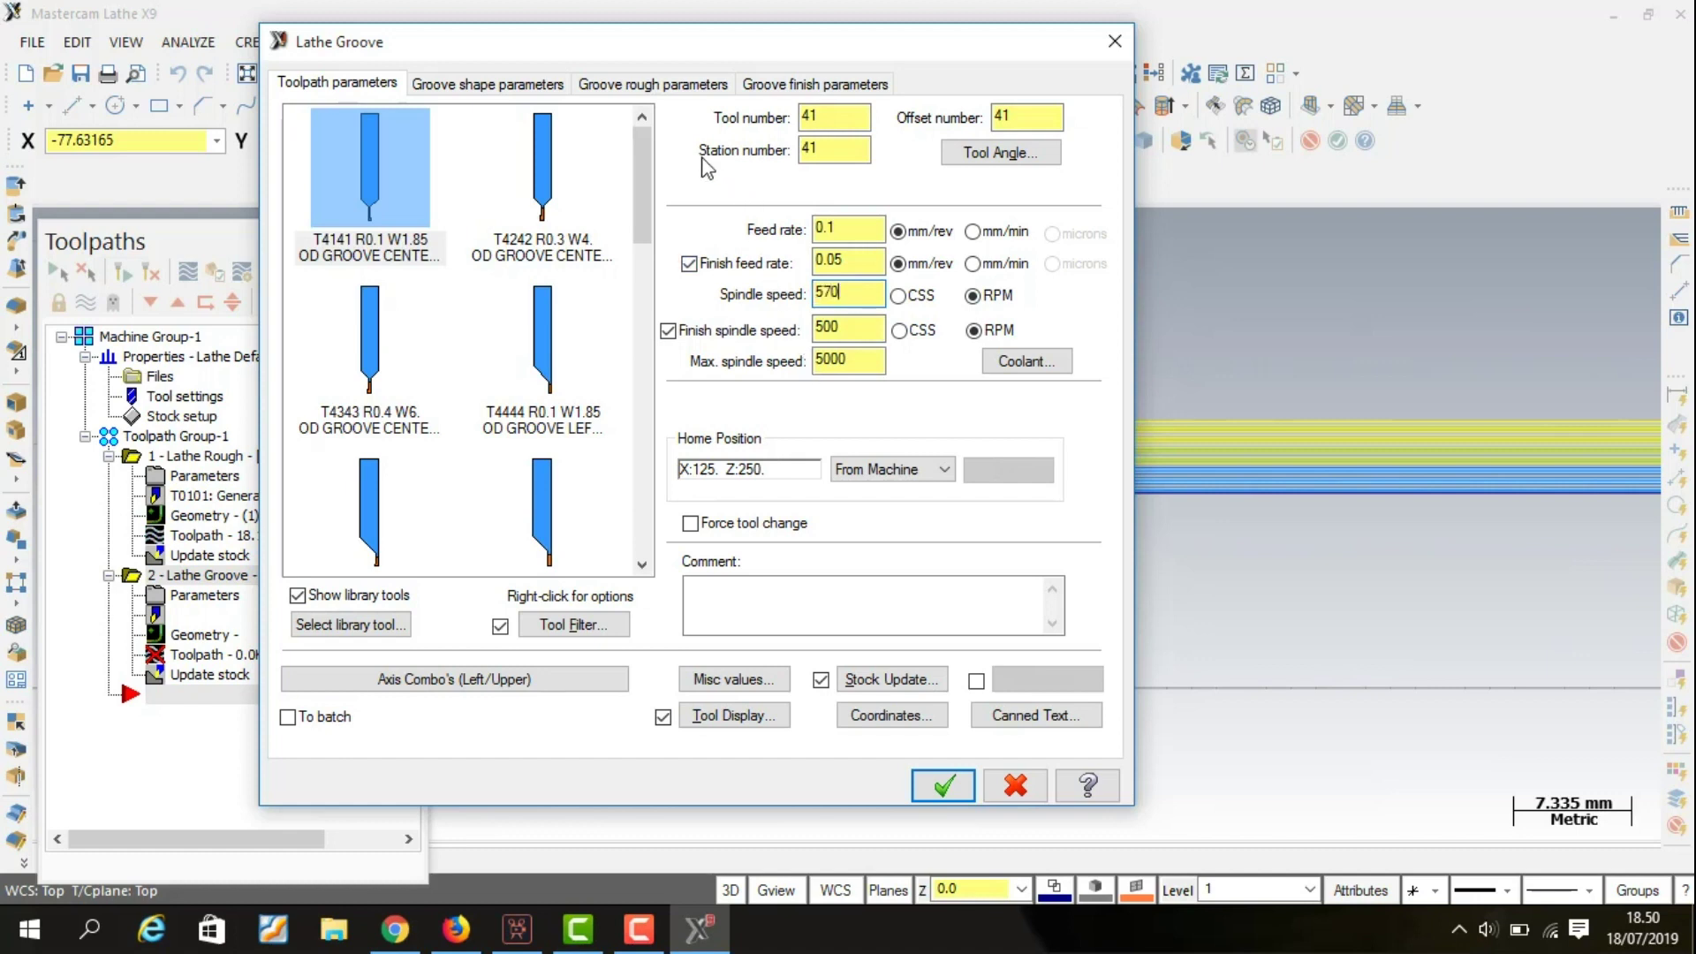
pyautogui.click(525, 84)
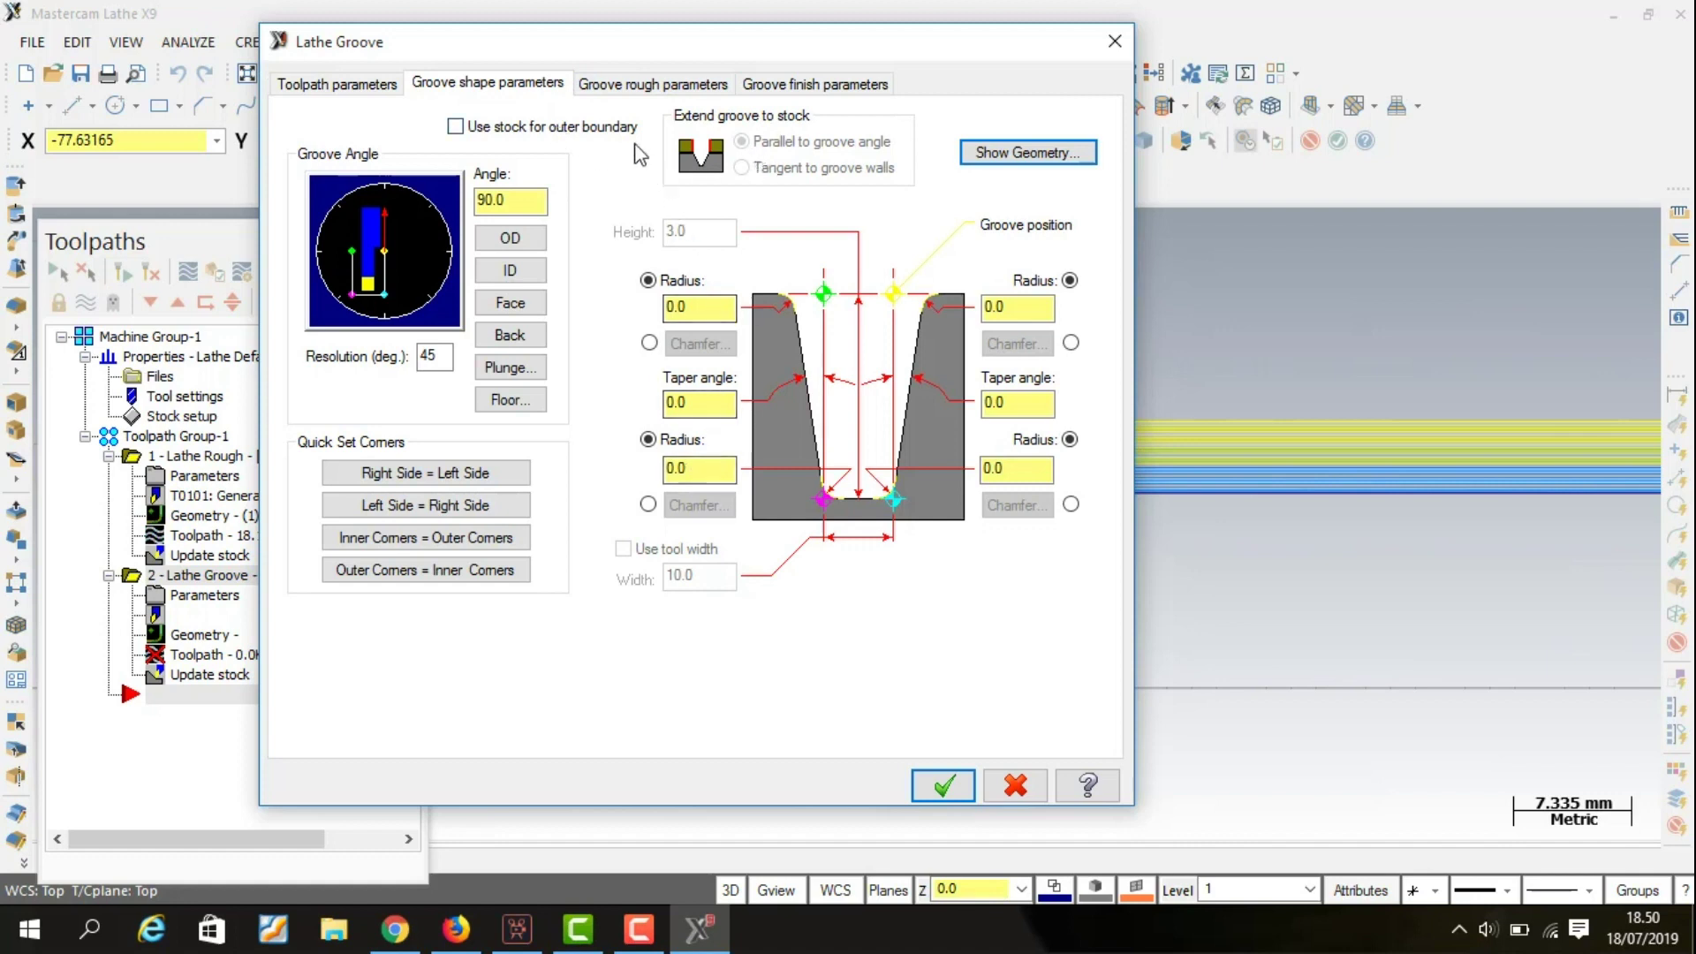
pyautogui.click(636, 88)
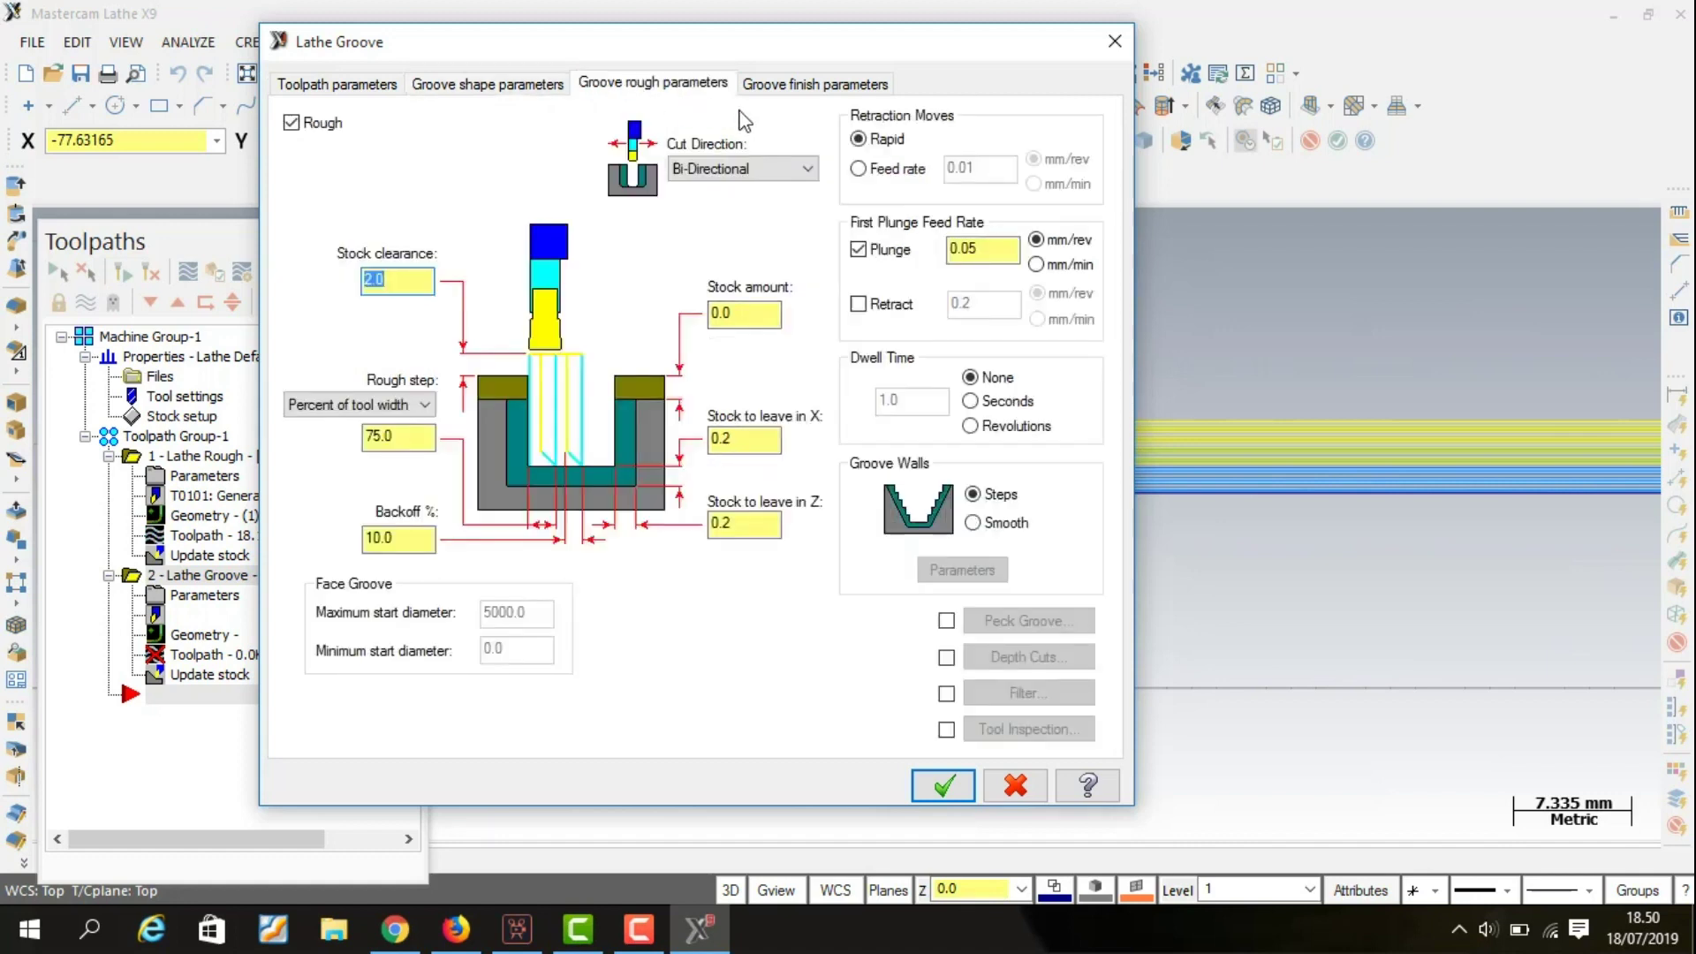
pyautogui.click(788, 168)
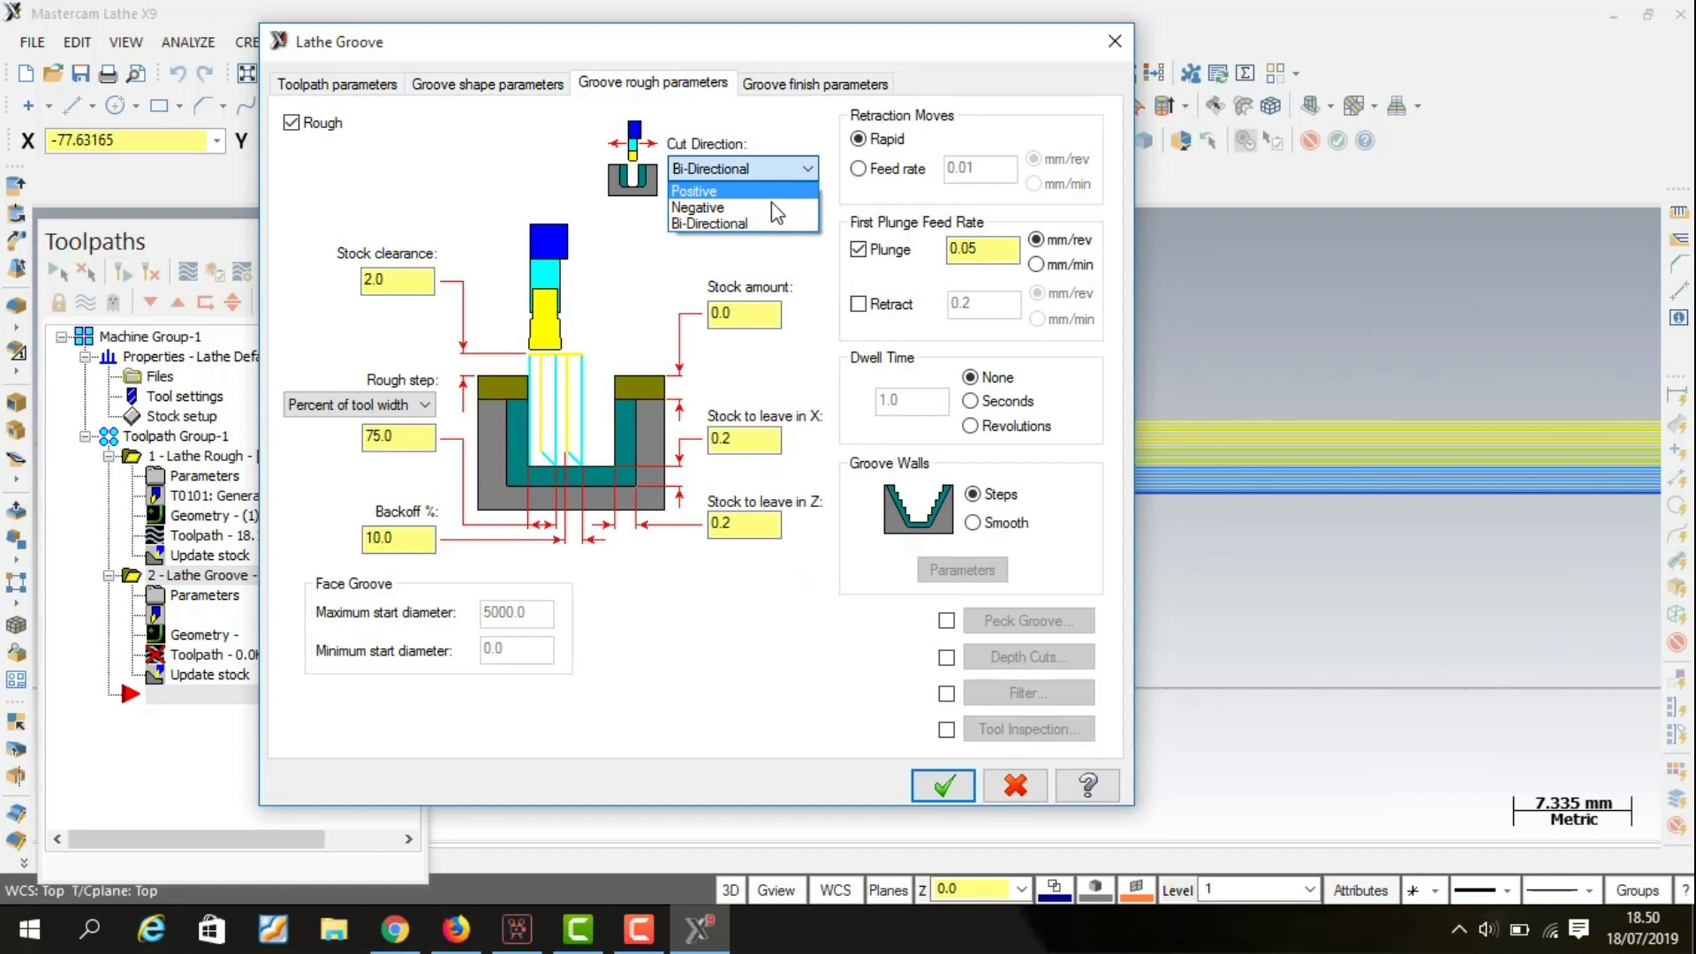
pyautogui.click(771, 207)
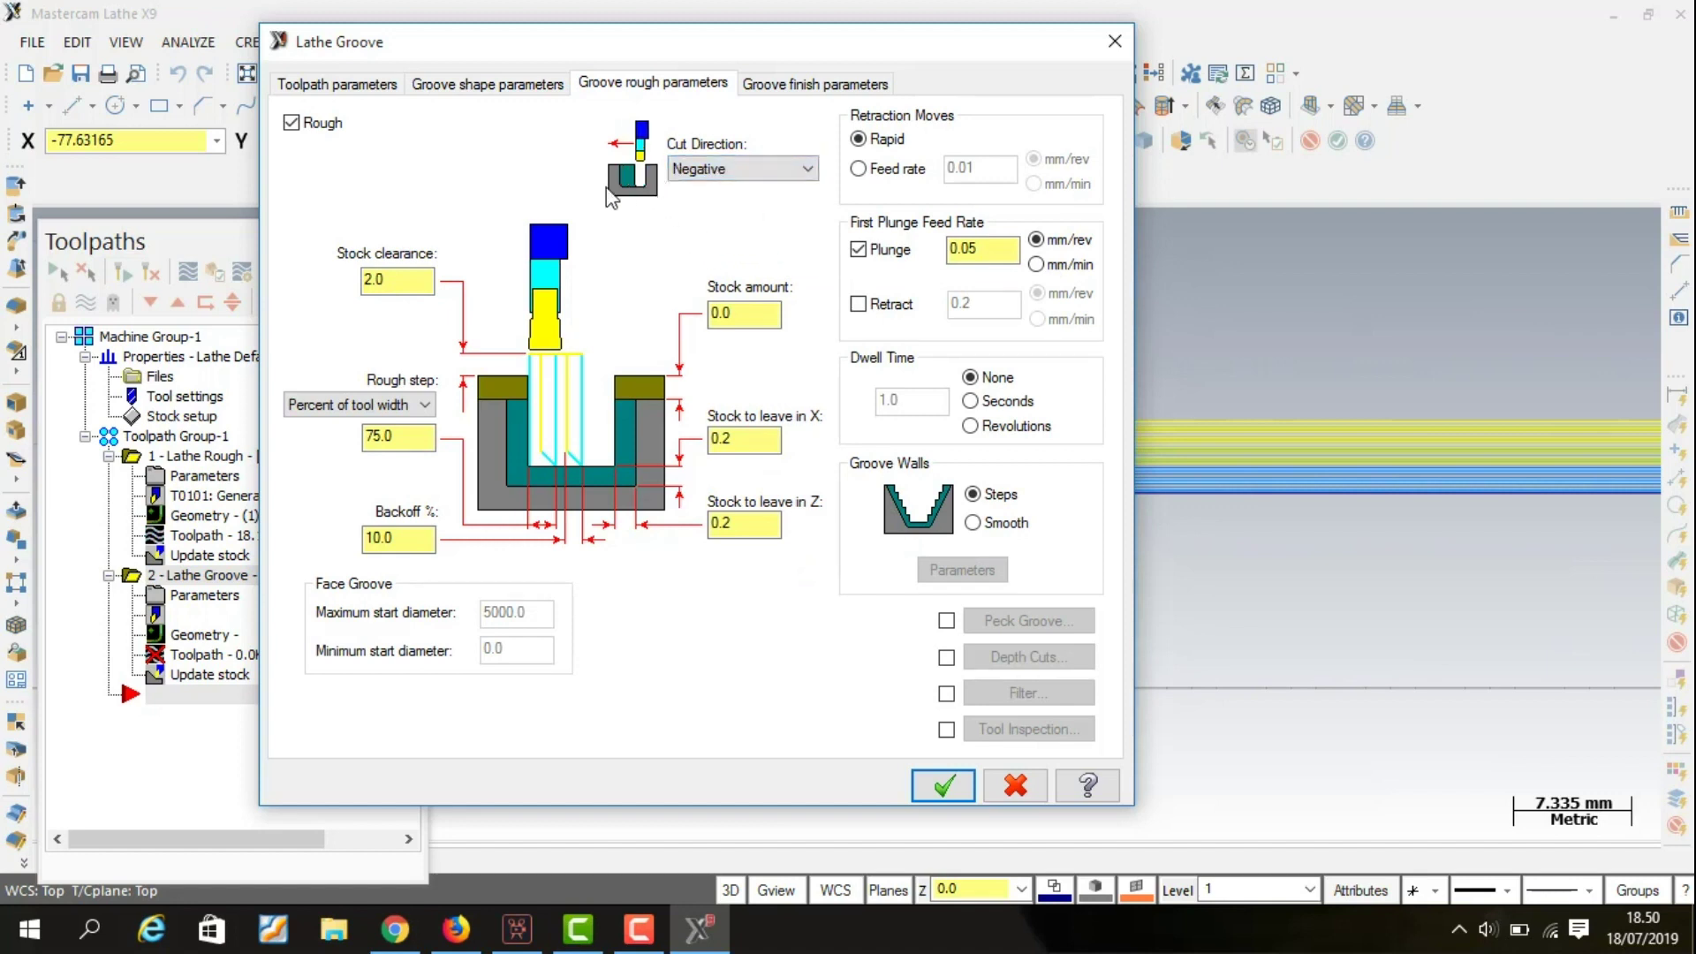
pyautogui.click(775, 89)
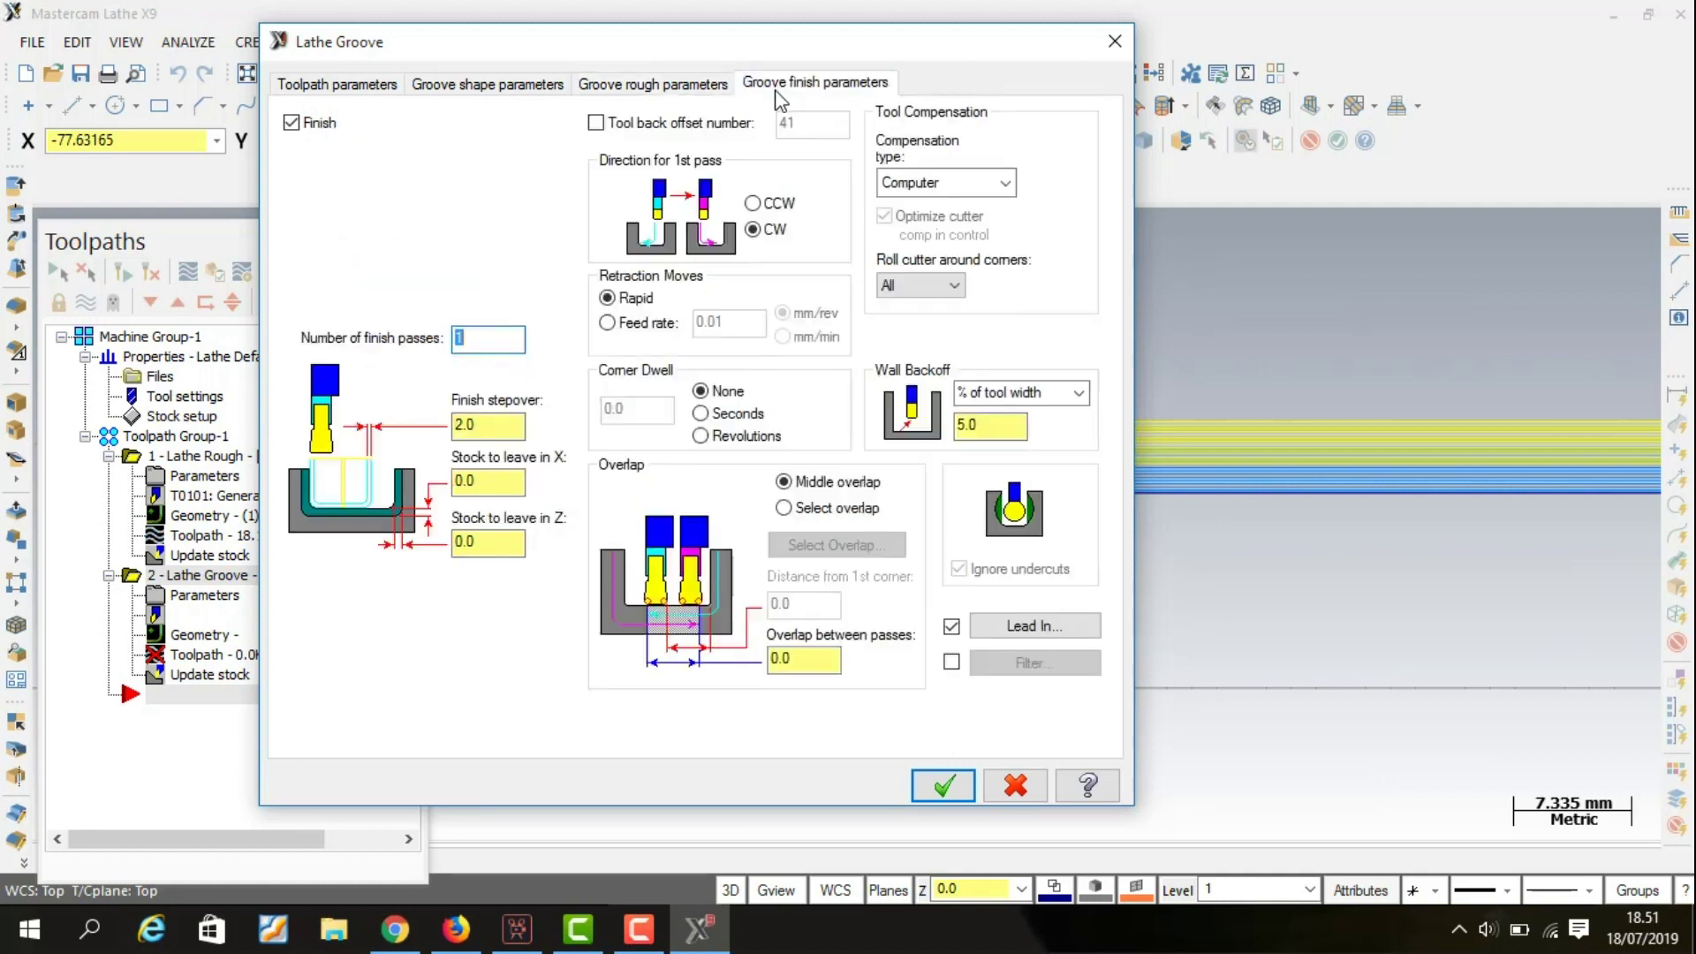
pyautogui.click(323, 126)
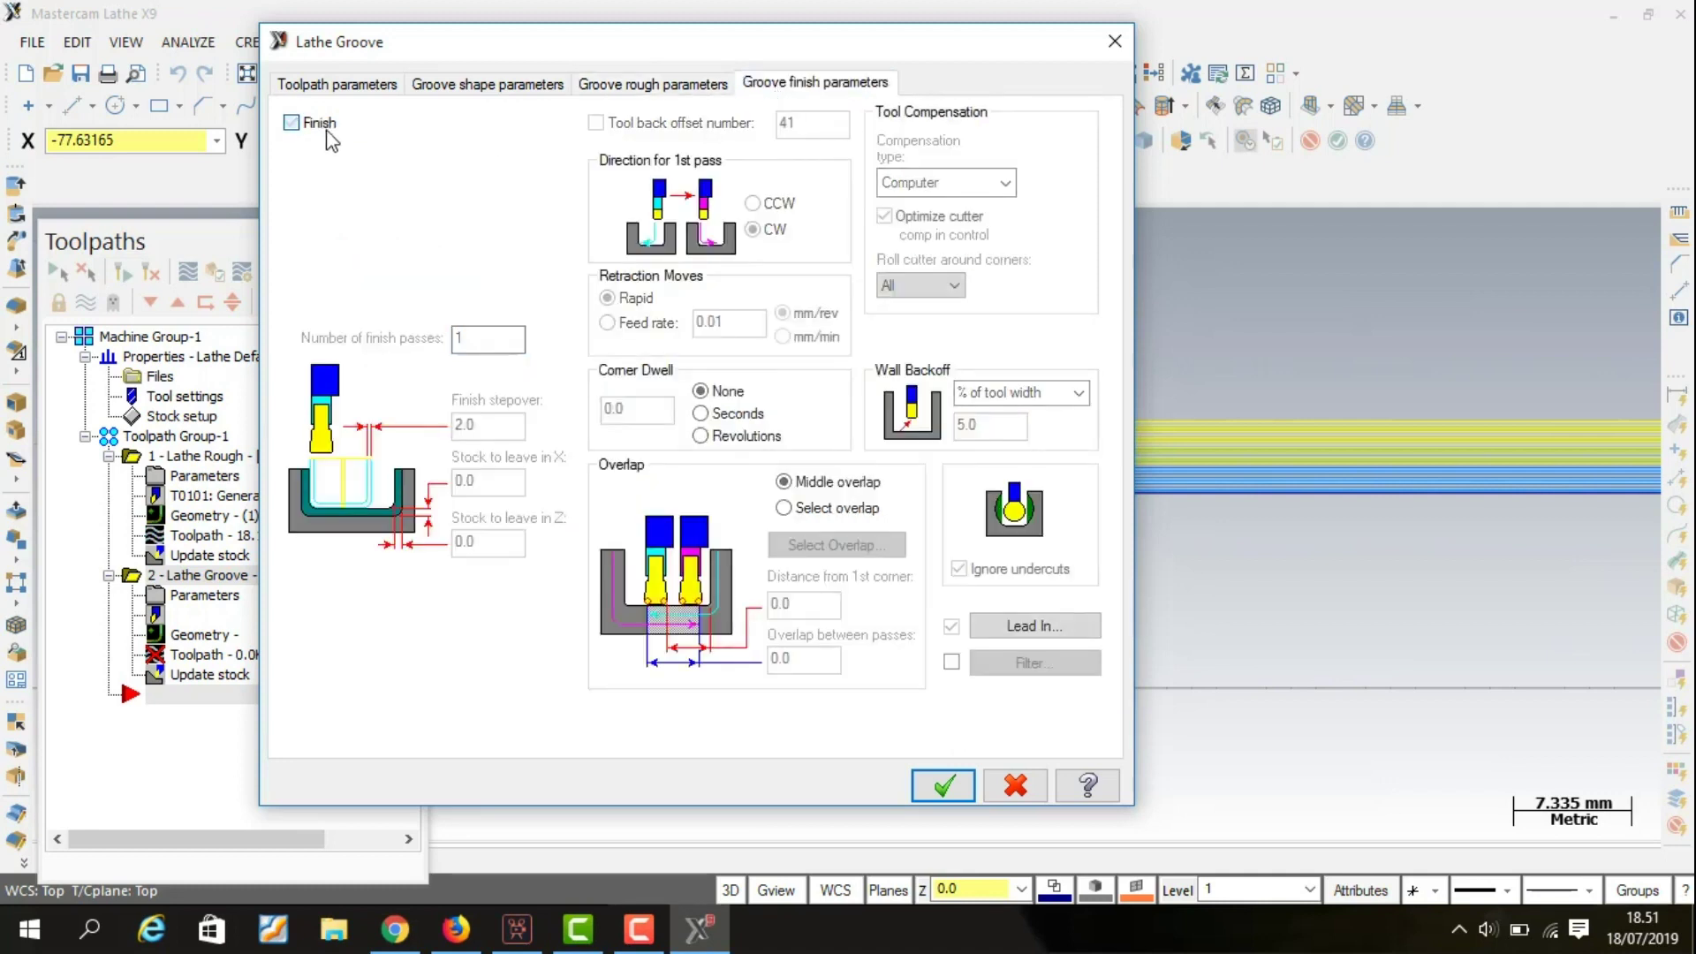
pyautogui.click(944, 787)
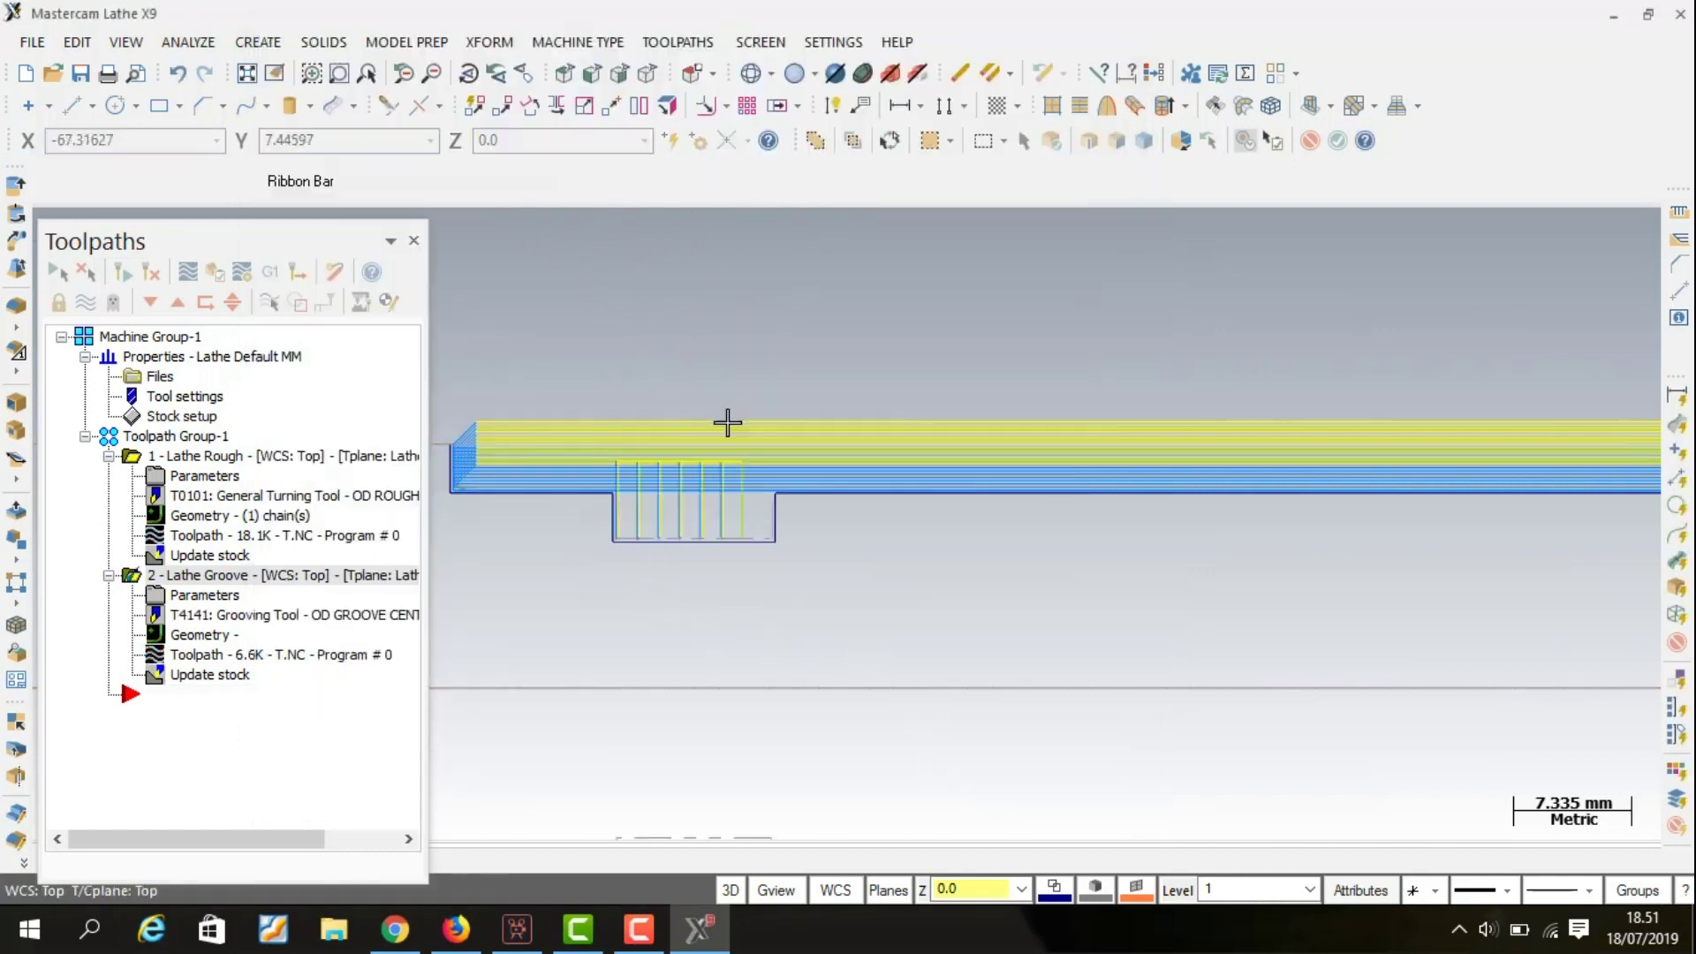
# Zoom out to inspect the 6.6K groove toolpath, then bring up the lathe toolpath types.
pyautogui.scroll(-1, 623, 588)
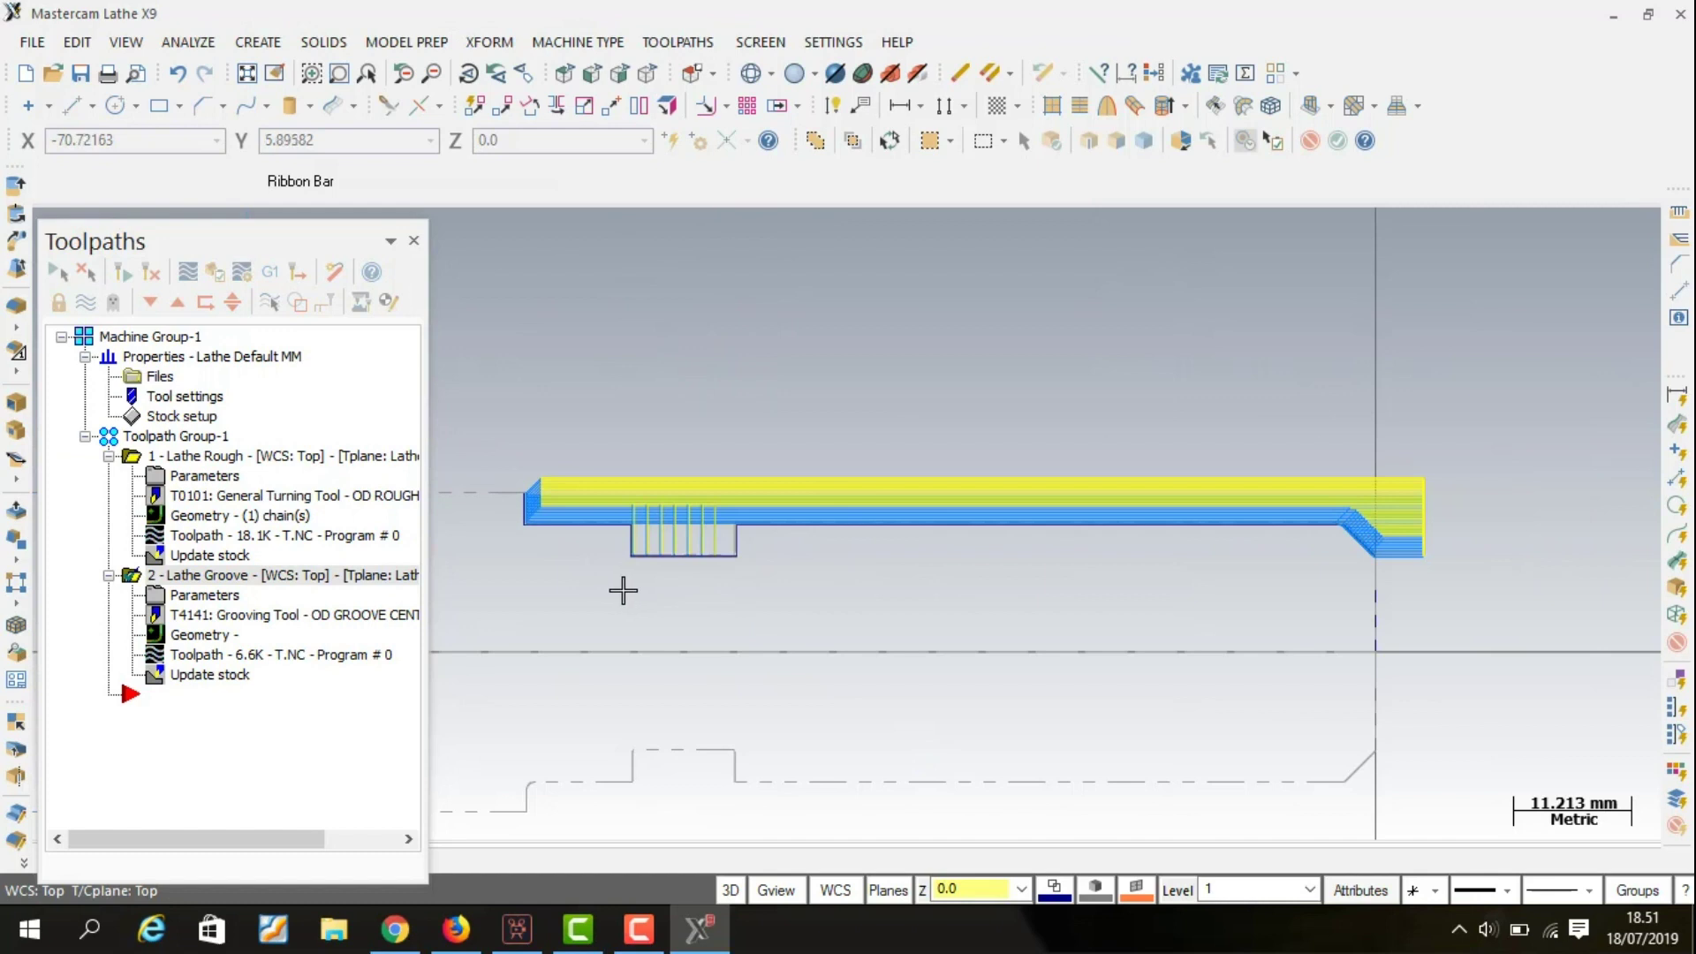
pyautogui.scroll(-1, 513, 658)
pyautogui.scroll(-1, 526, 680)
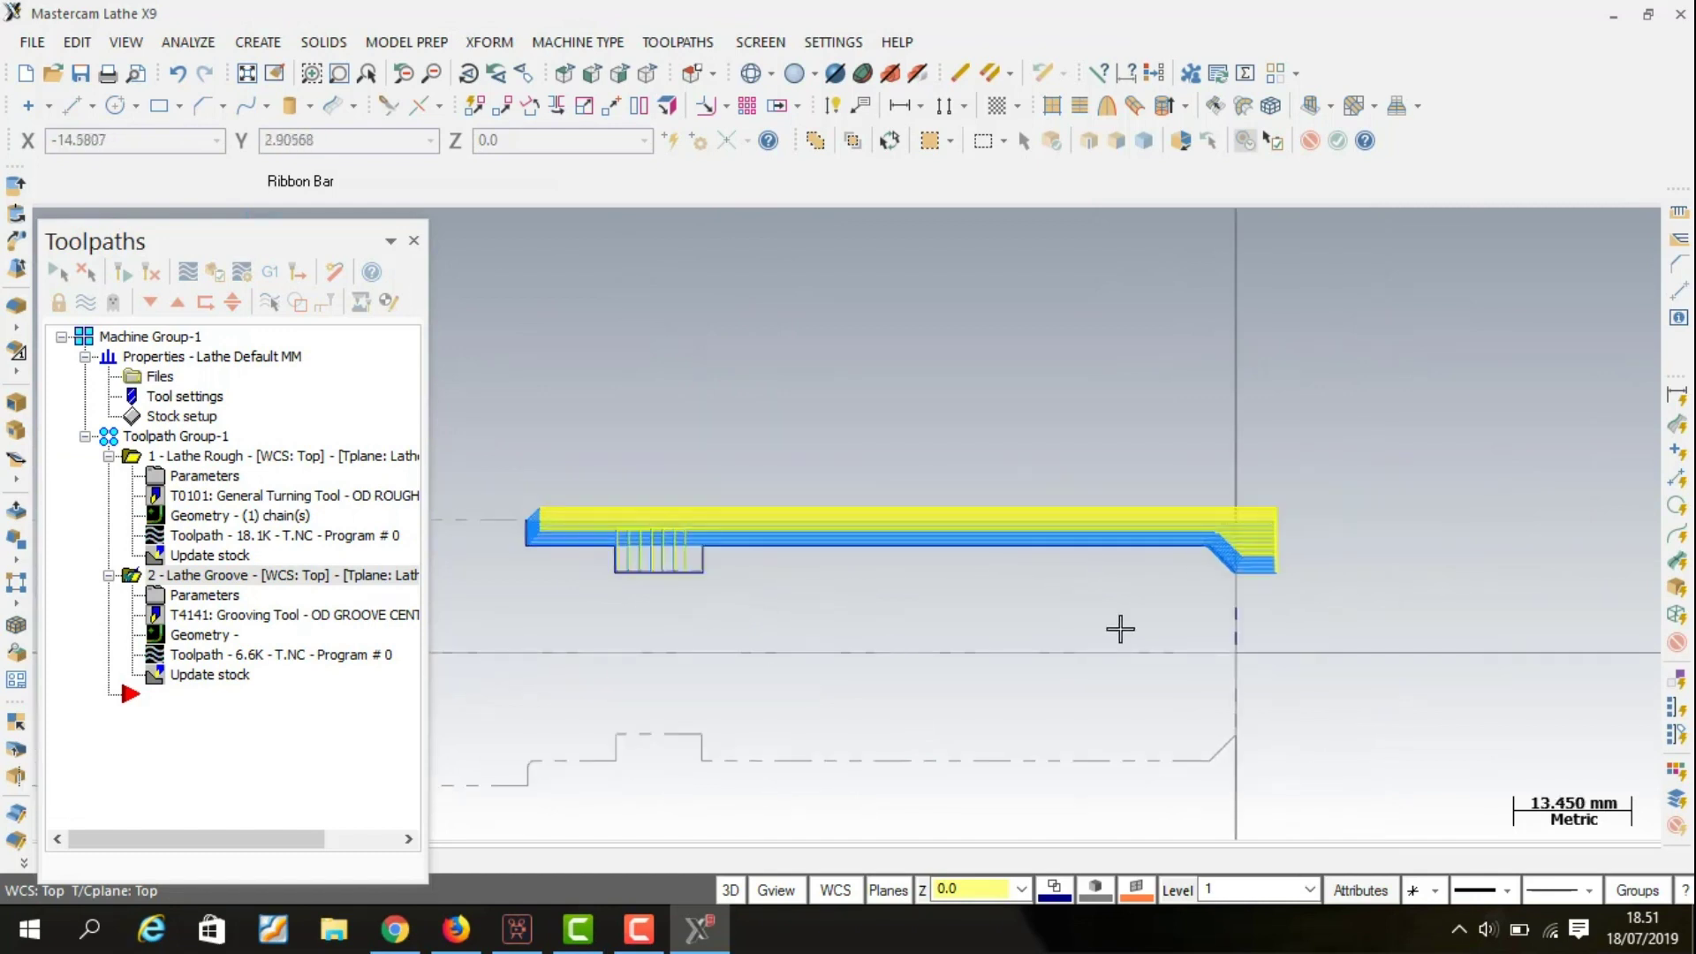
pyautogui.scroll(1, 1259, 644)
pyautogui.scroll(-1, 1297, 676)
pyautogui.scroll(-1, 1297, 675)
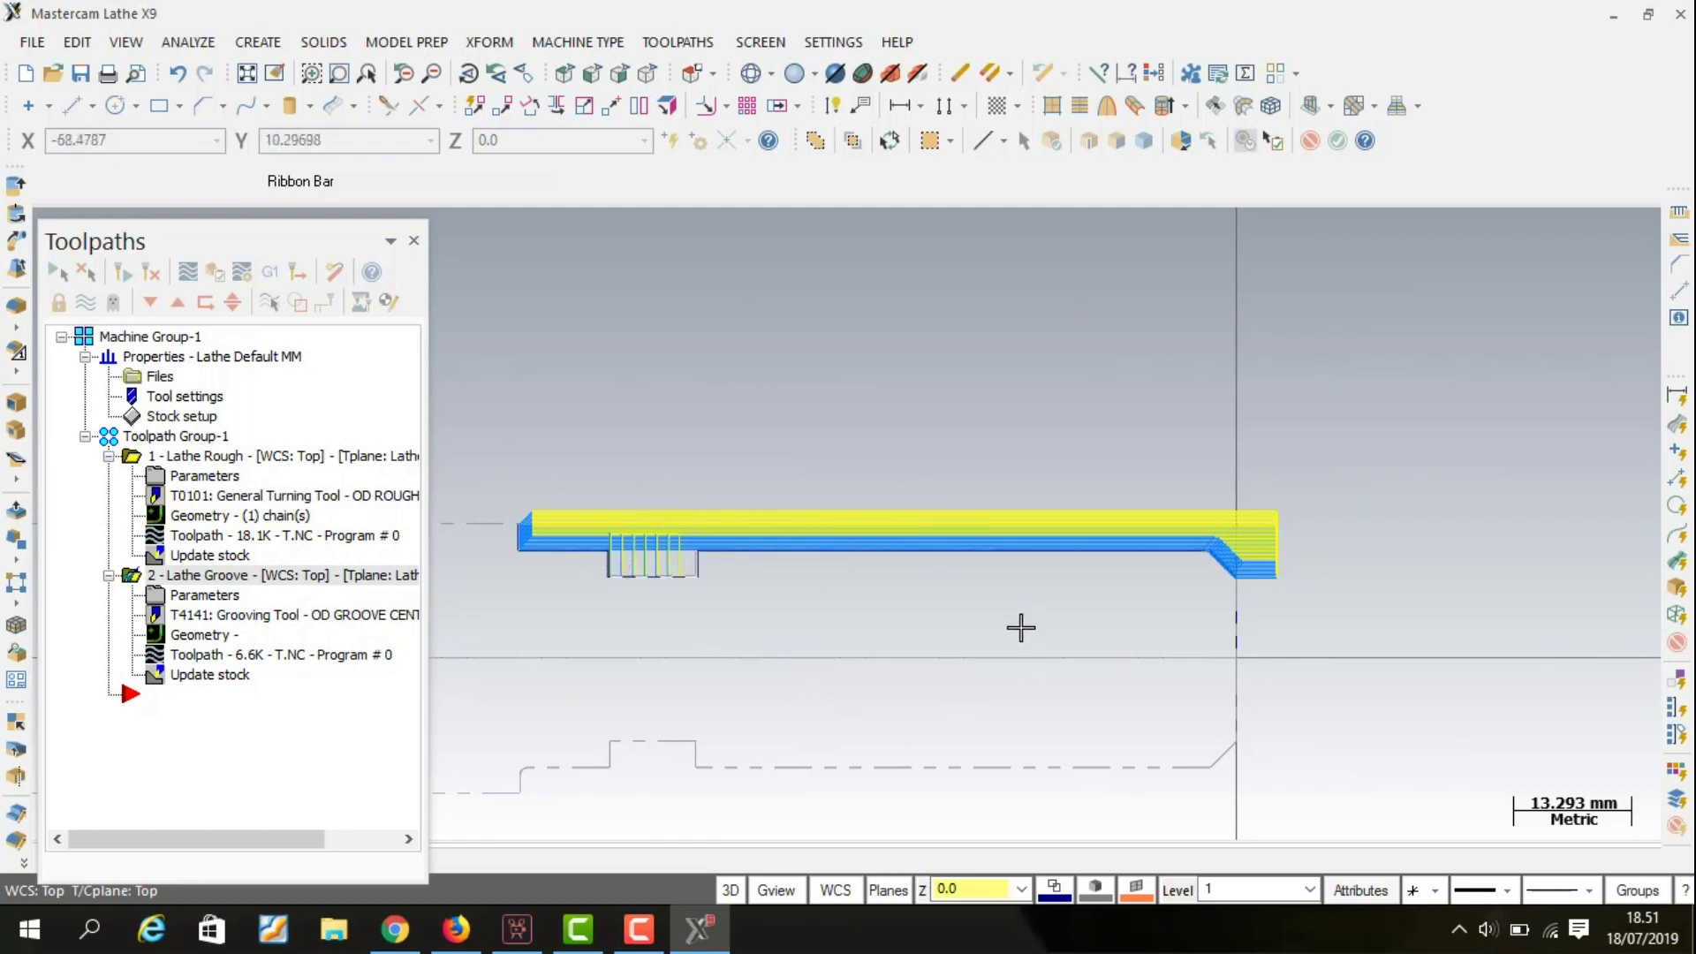
pyautogui.scroll(2, 1022, 799)
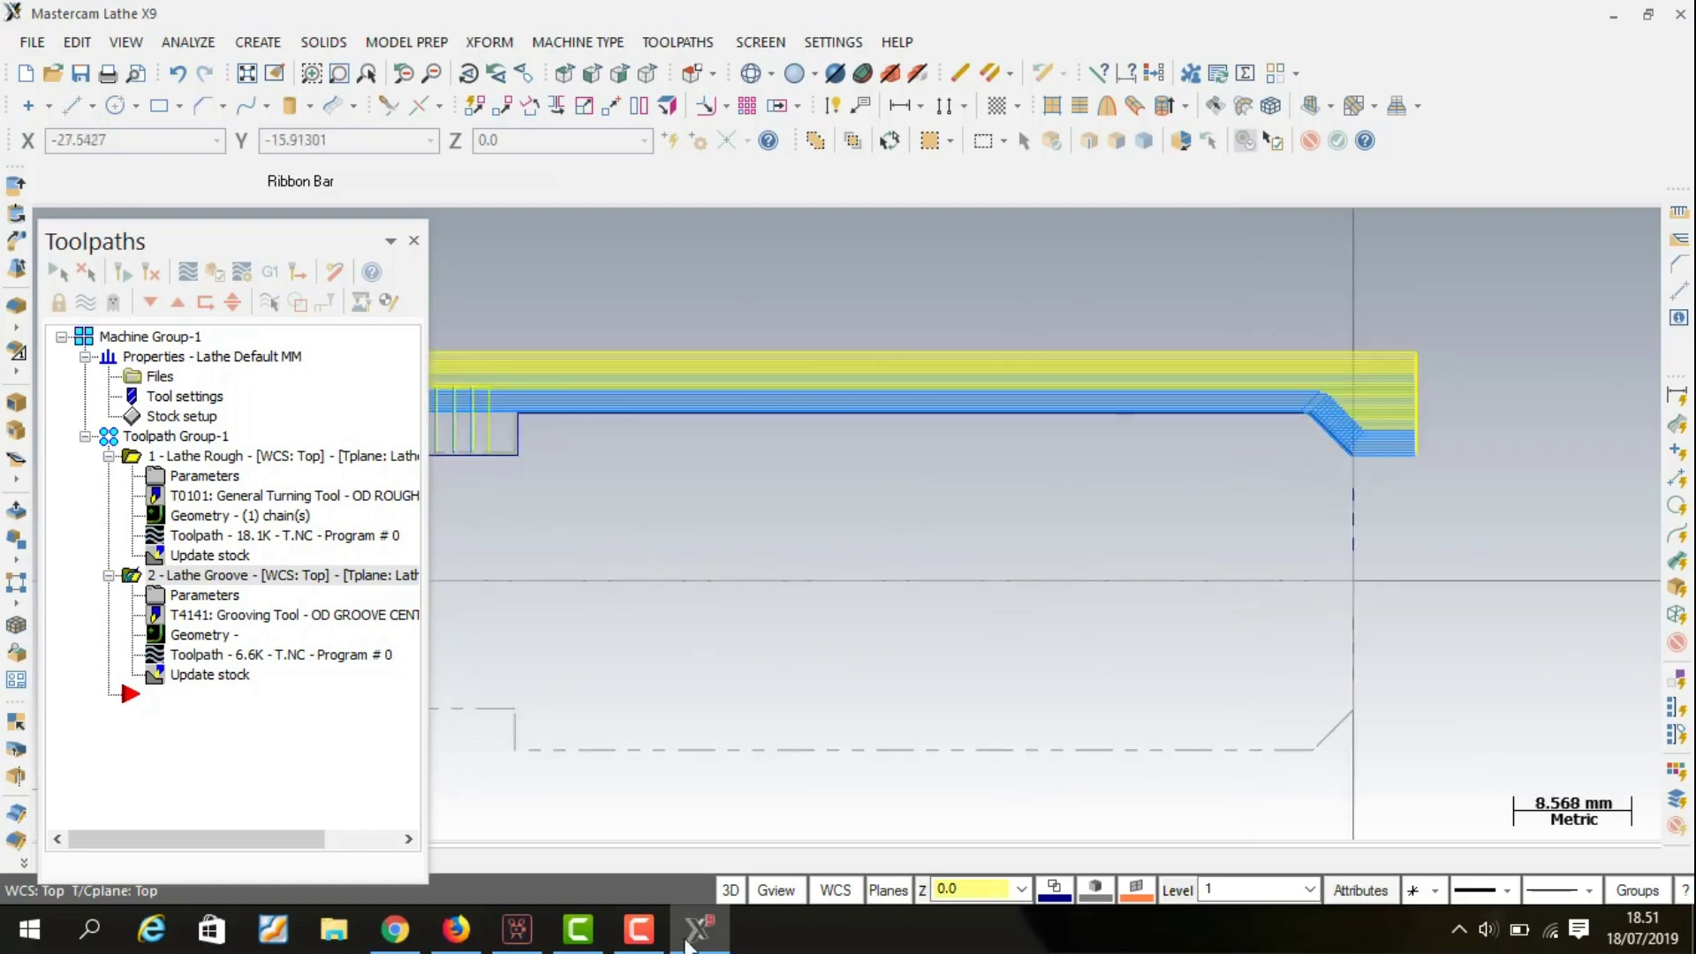
pyautogui.click(677, 42)
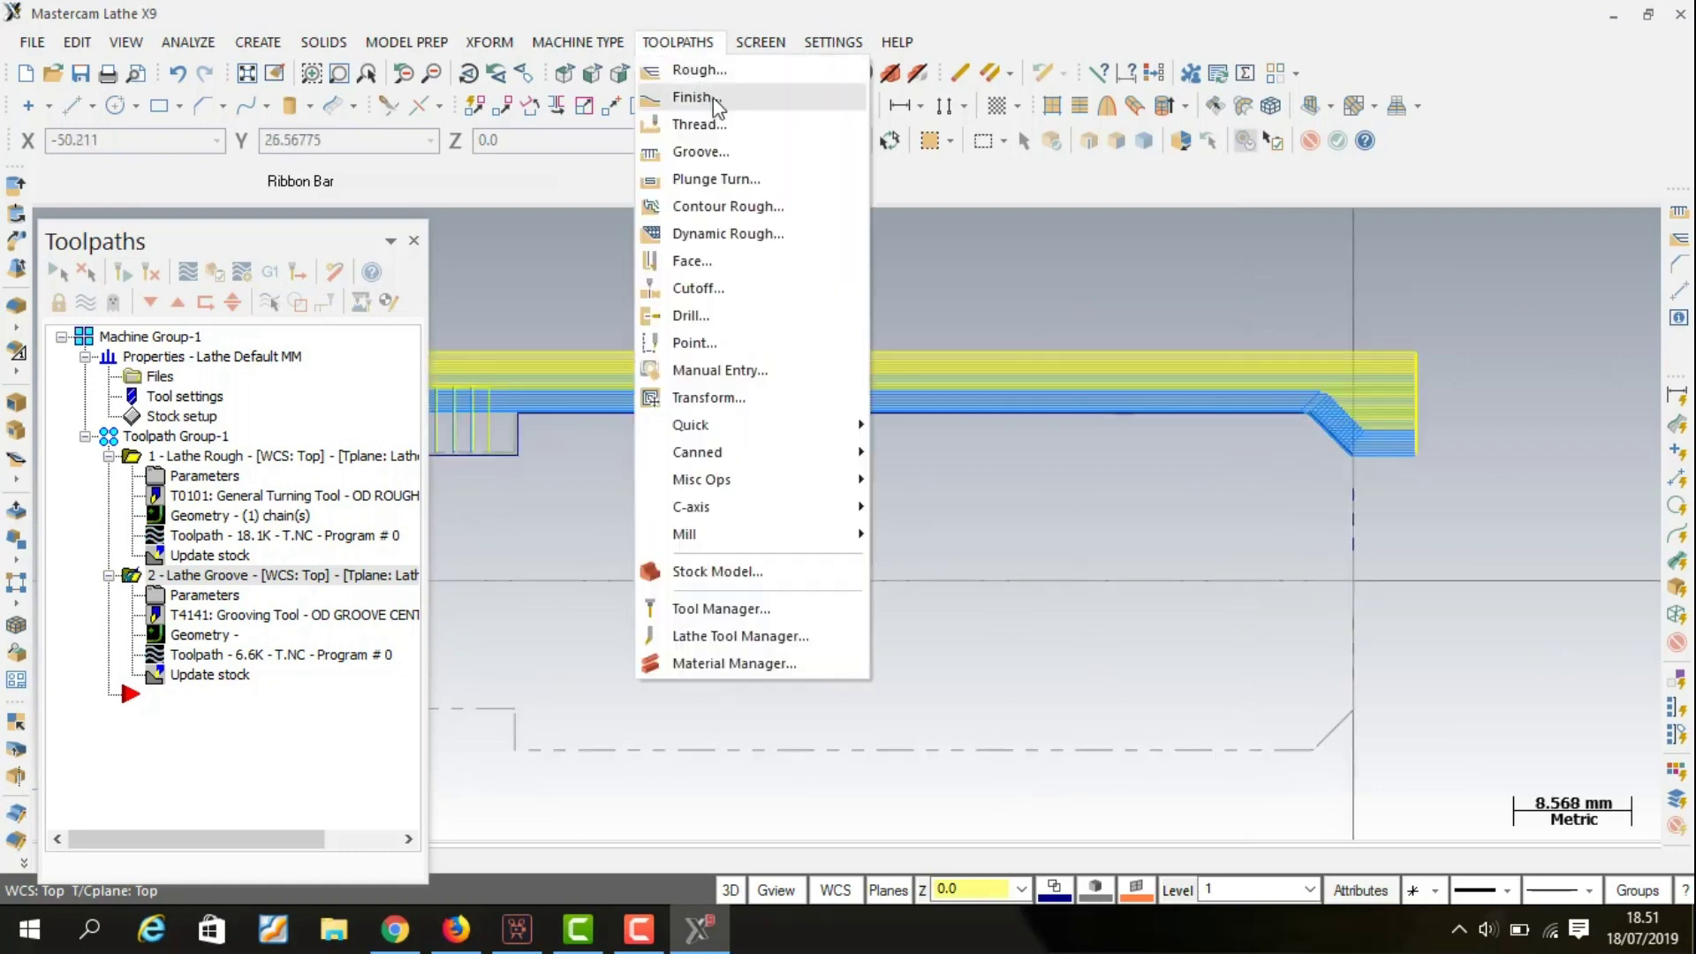
# Create a Lathe Thread operation and open thread tool T9191's definition.
pyautogui.click(734, 122)
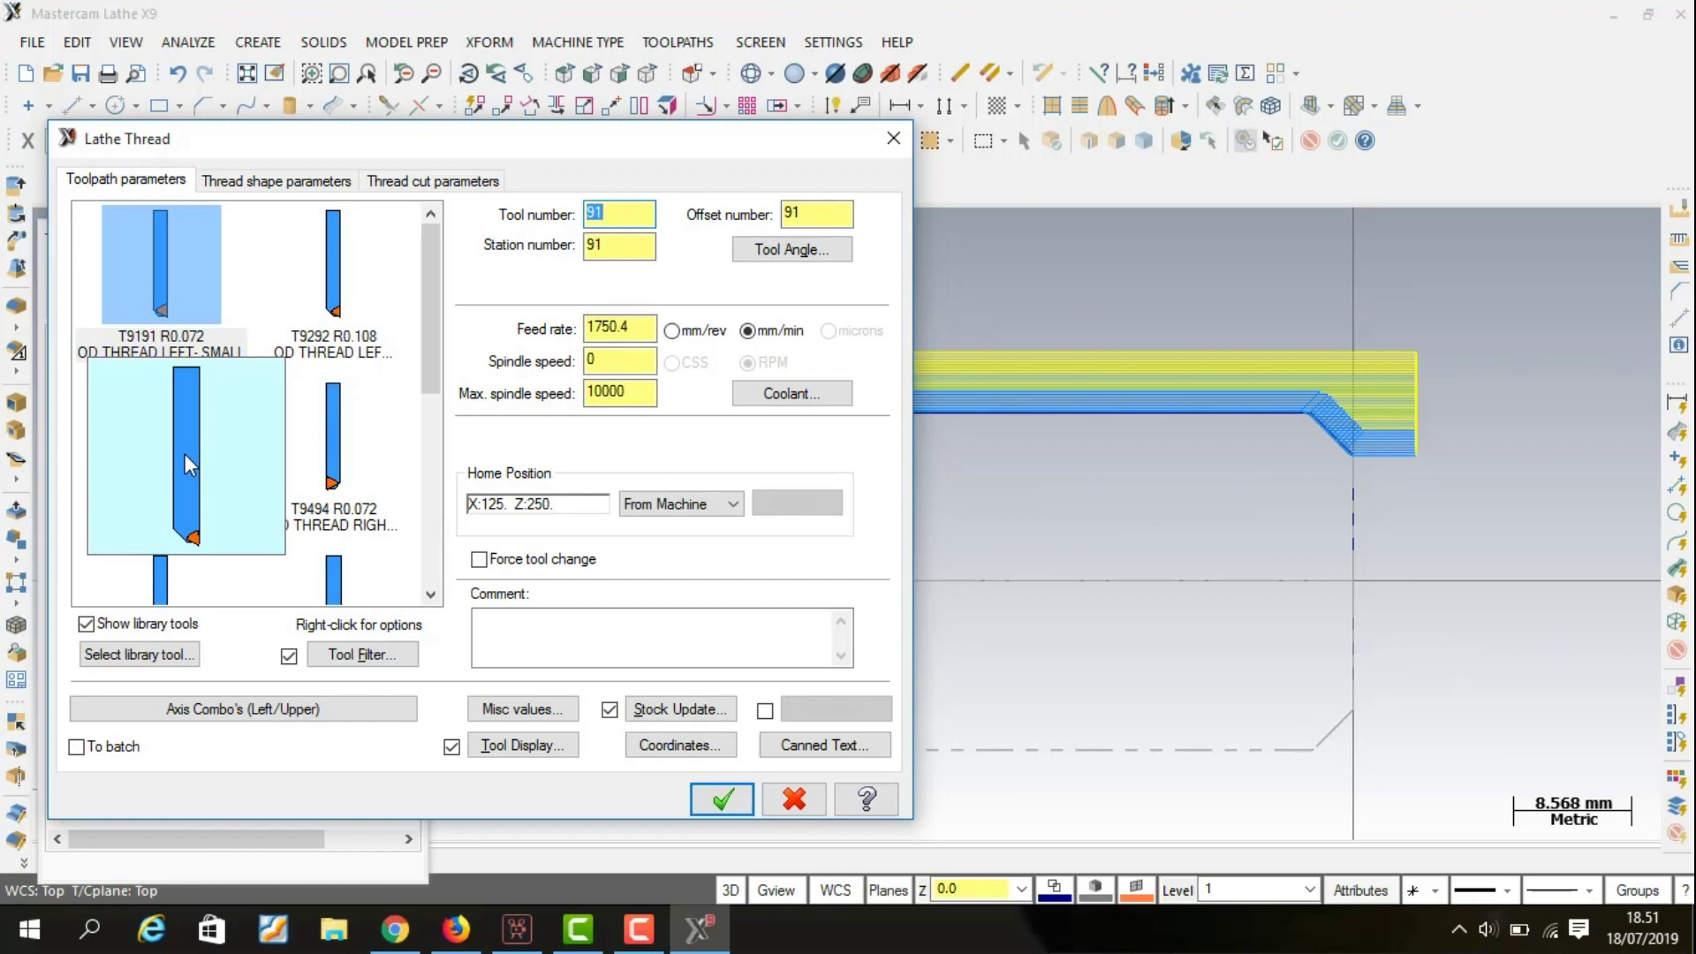
pyautogui.doubleClick(157, 300)
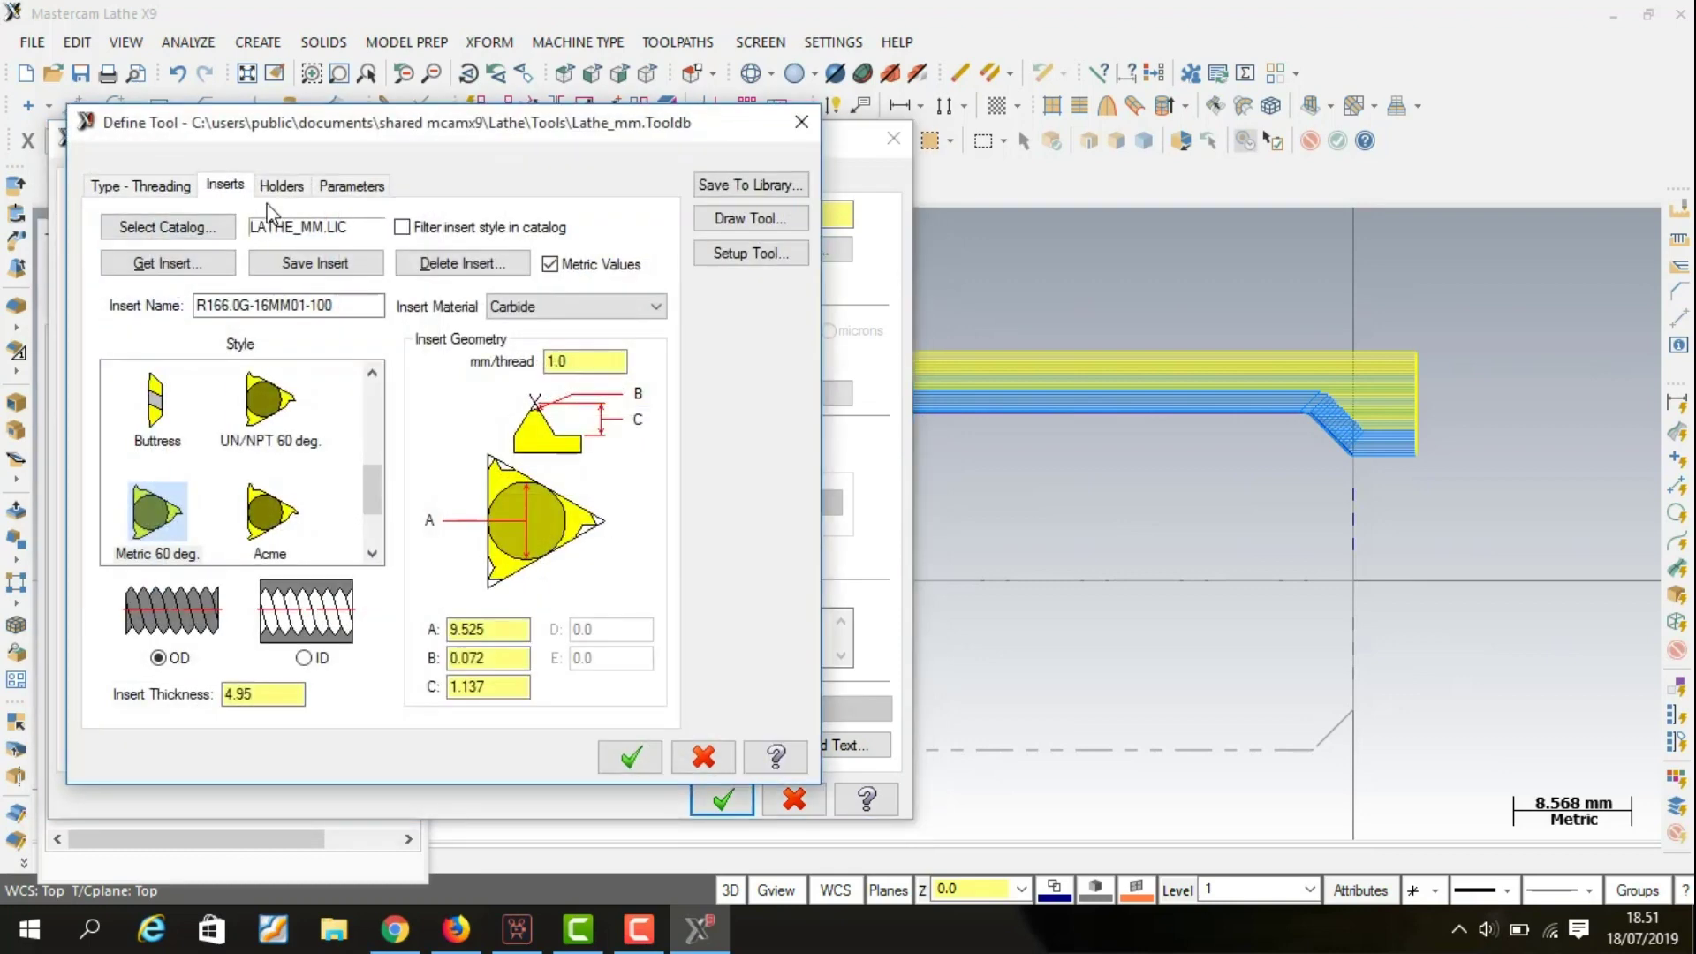
# Set the T9191 holder dimensions to A 14.0, D 5.0 and E 5.0.
pyautogui.click(281, 187)
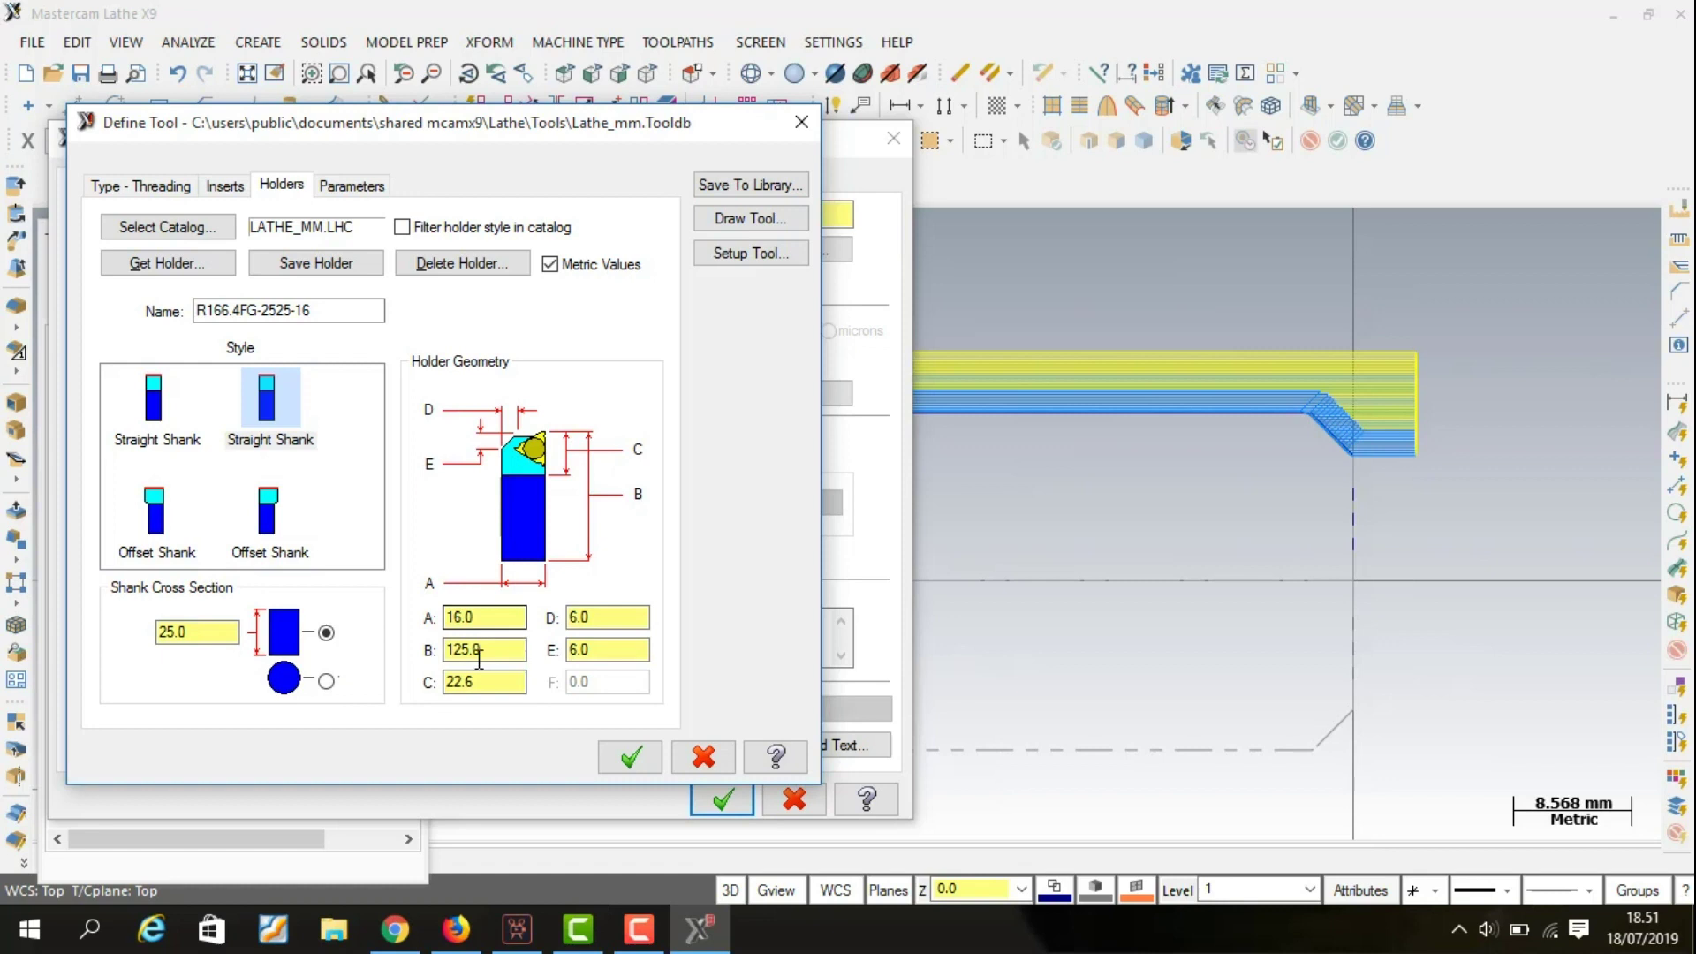
pyautogui.click(572, 622)
pyautogui.click(466, 619)
pyautogui.write('14')
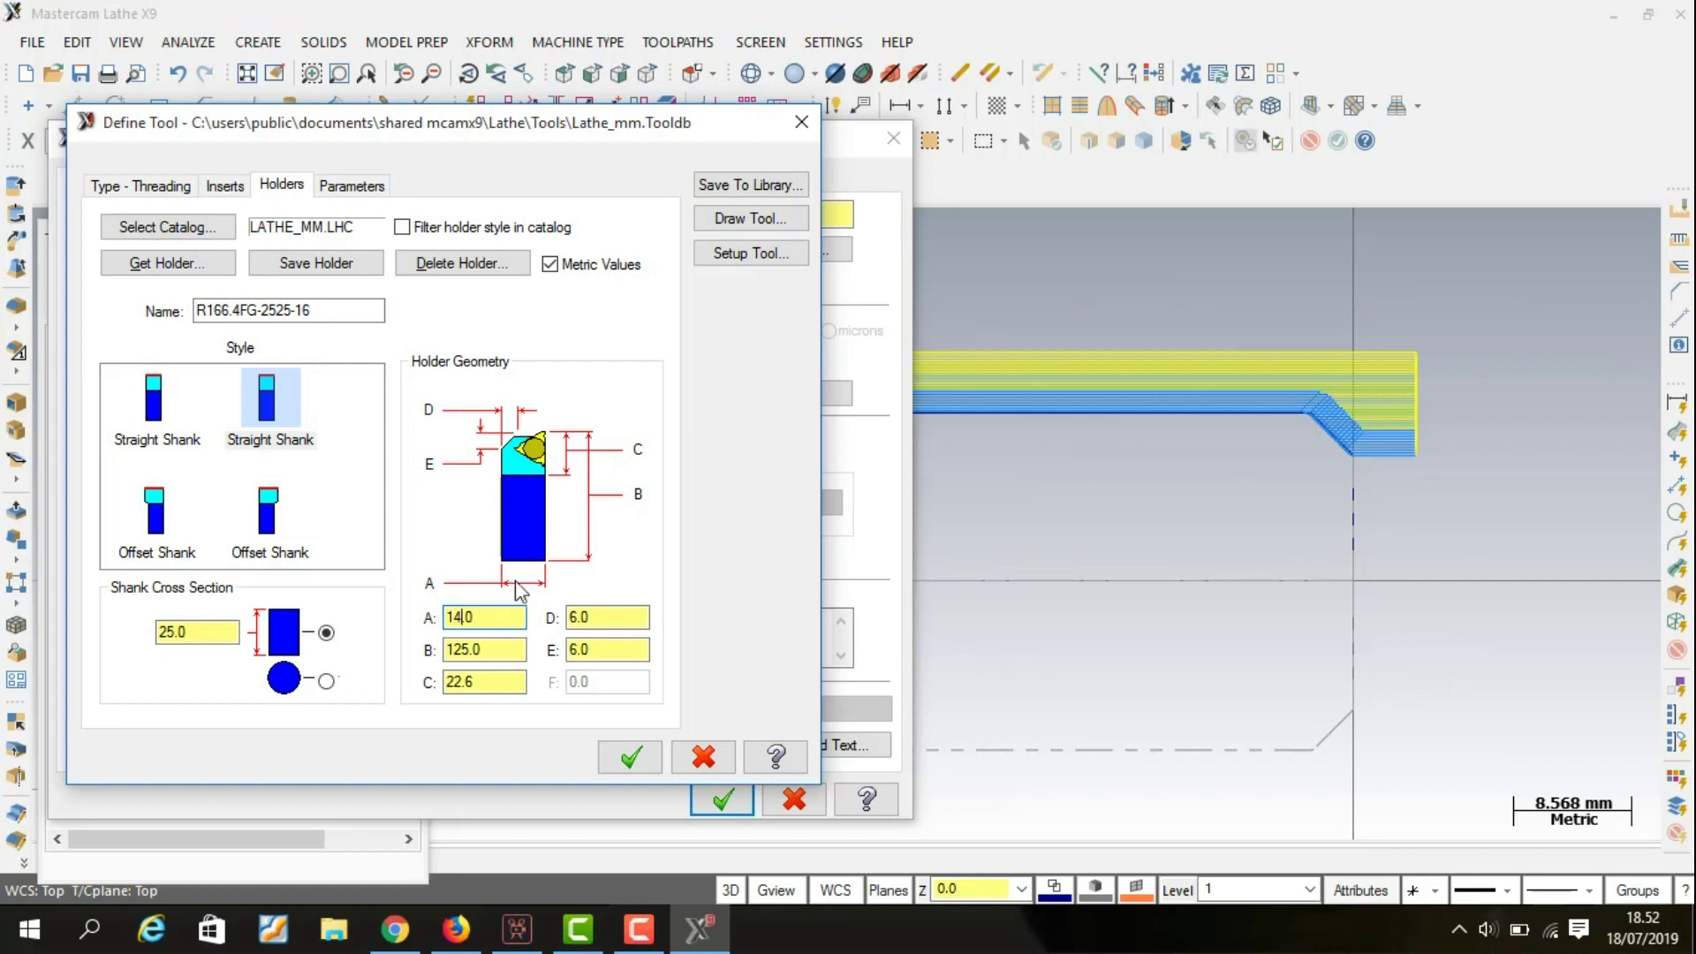
pyautogui.click(572, 619)
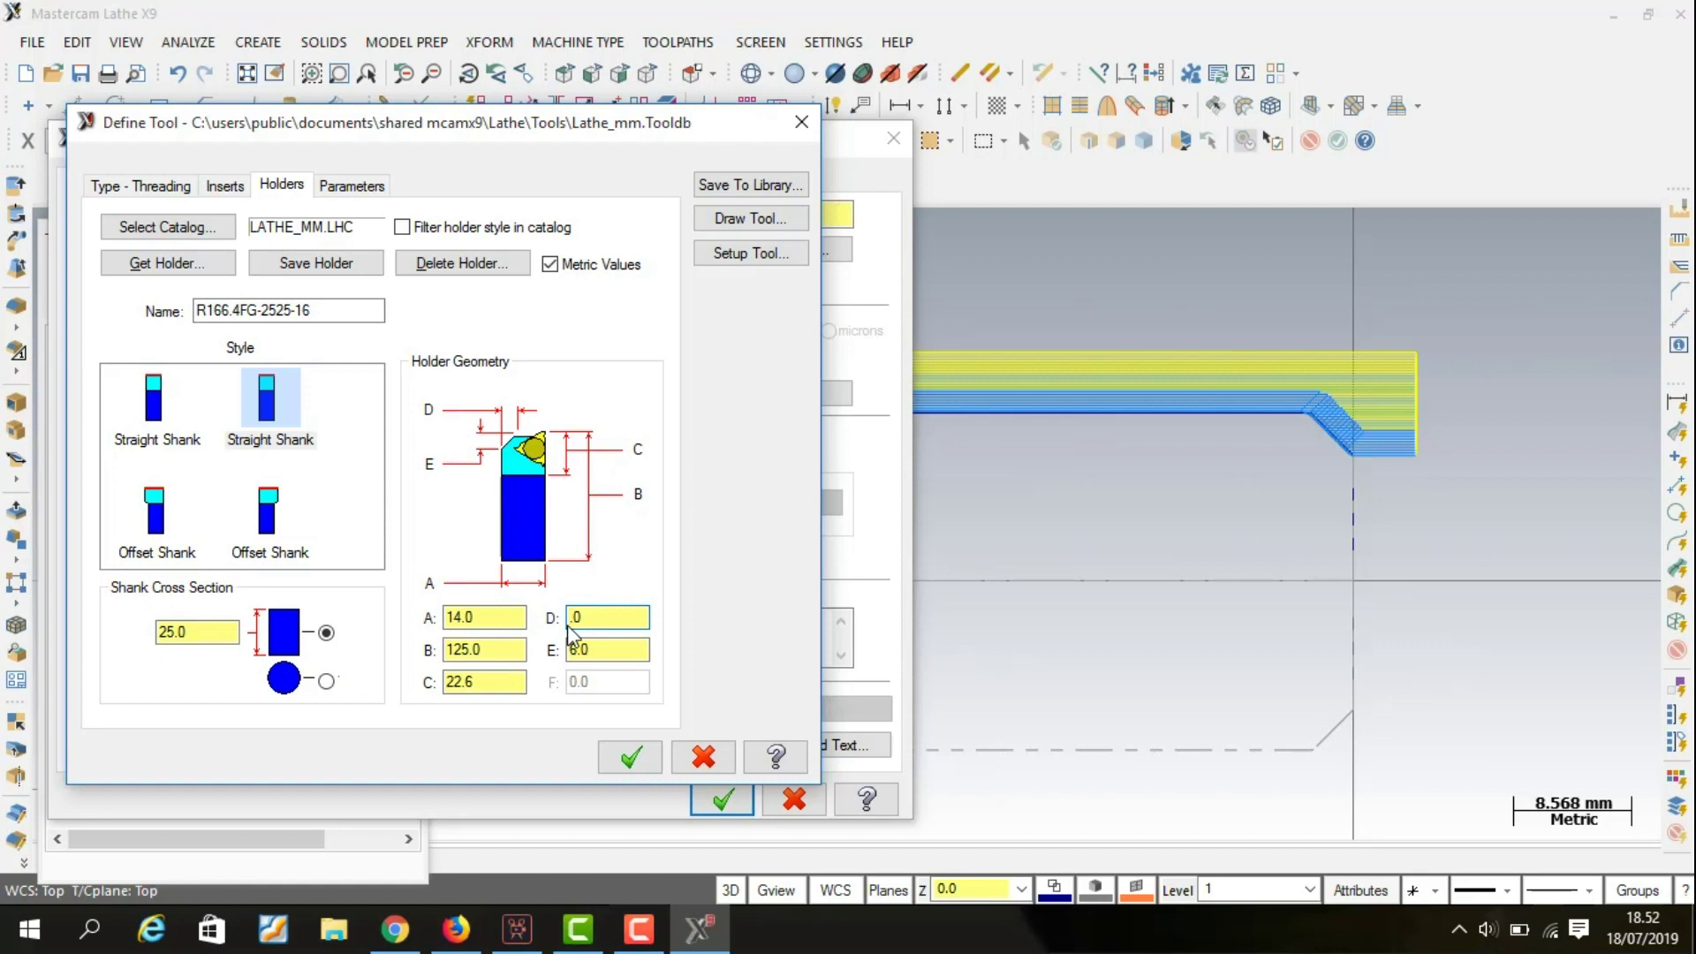
pyautogui.write('5')
pyautogui.click(580, 650)
pyautogui.click(576, 651)
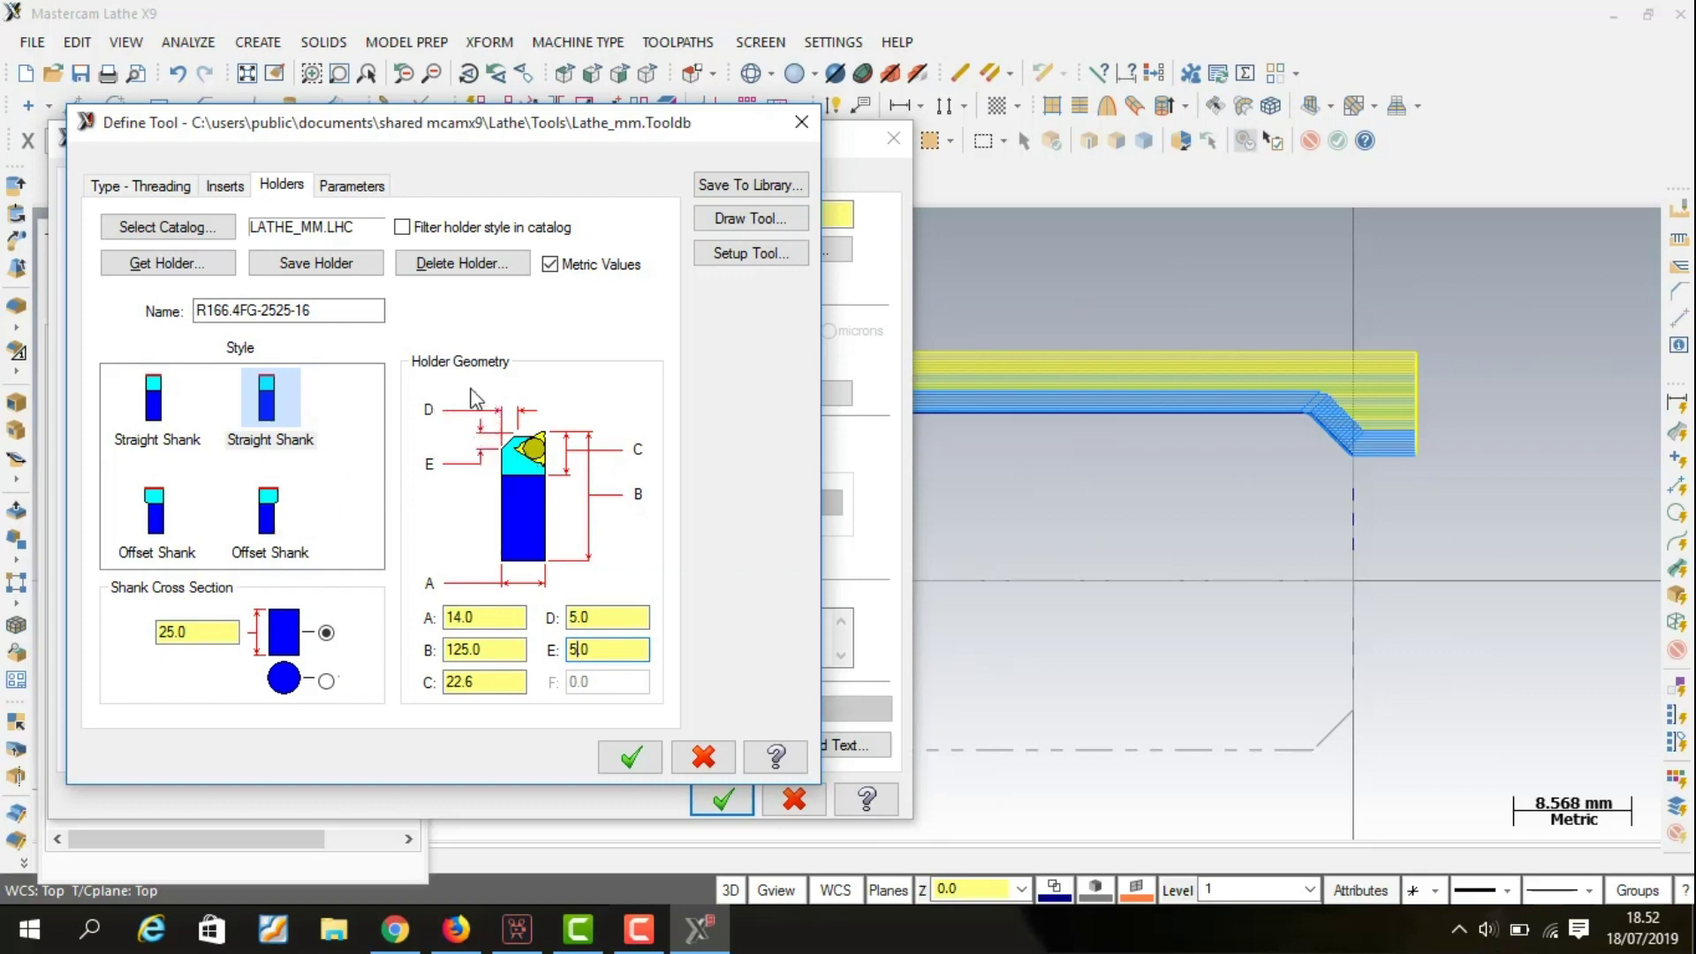
pyautogui.click(648, 758)
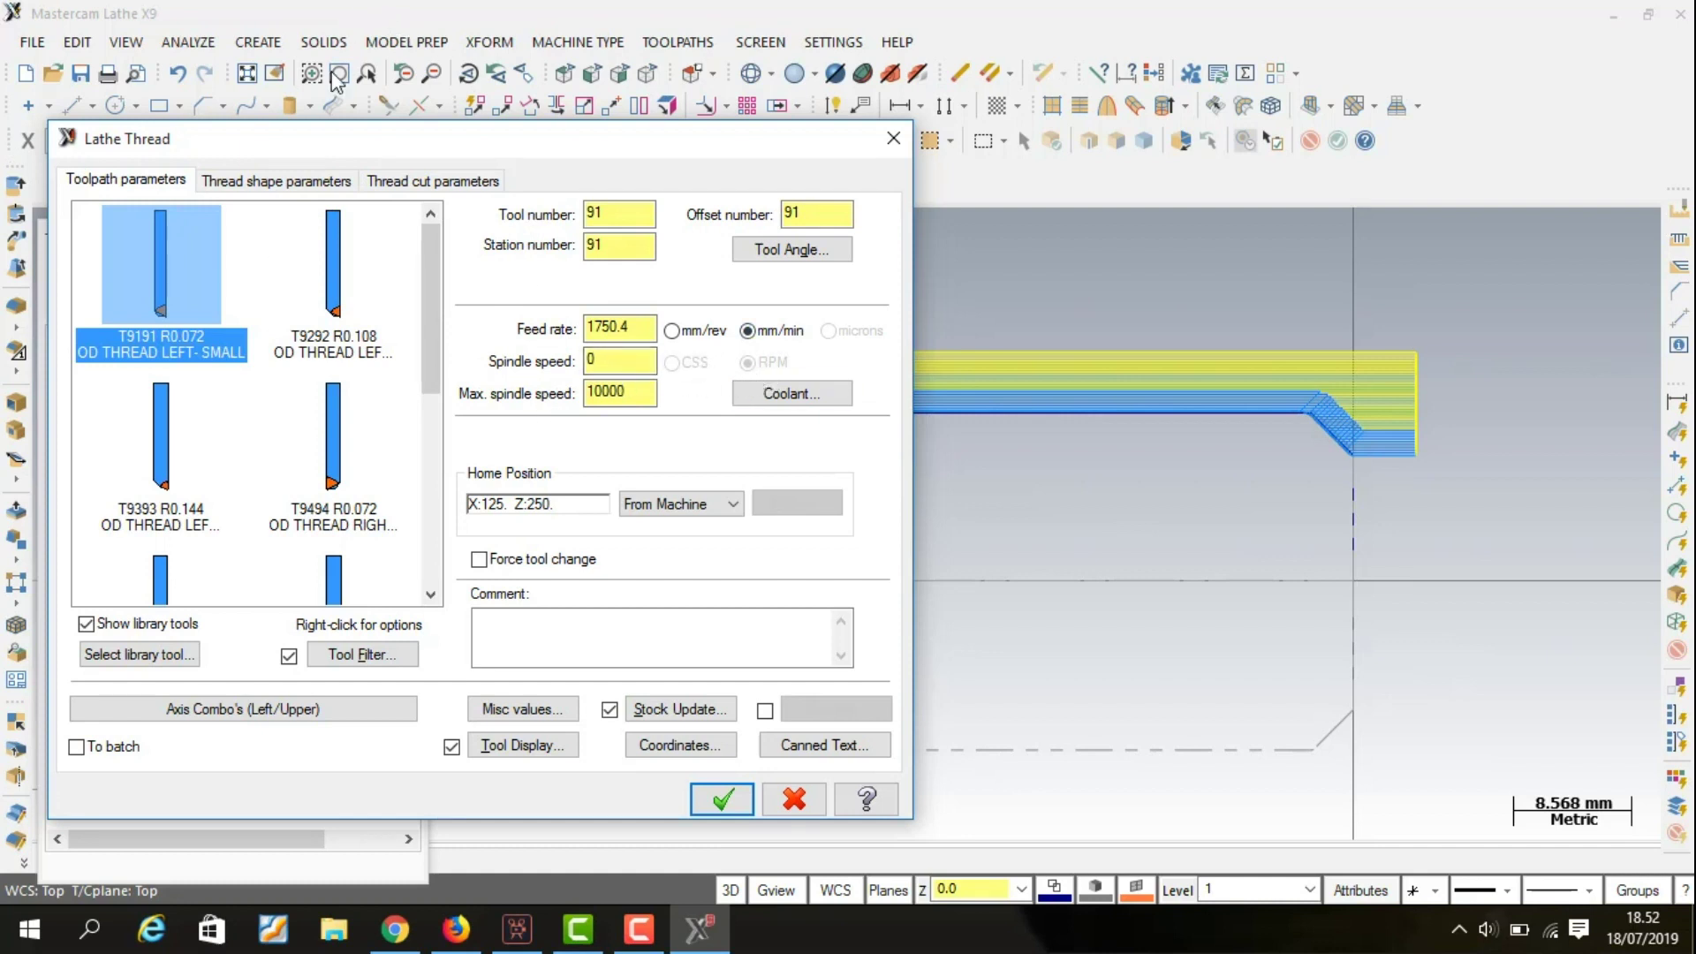
# Bring up the Metric M Profile thread table from the thread shape parameters.
pyautogui.click(343, 185)
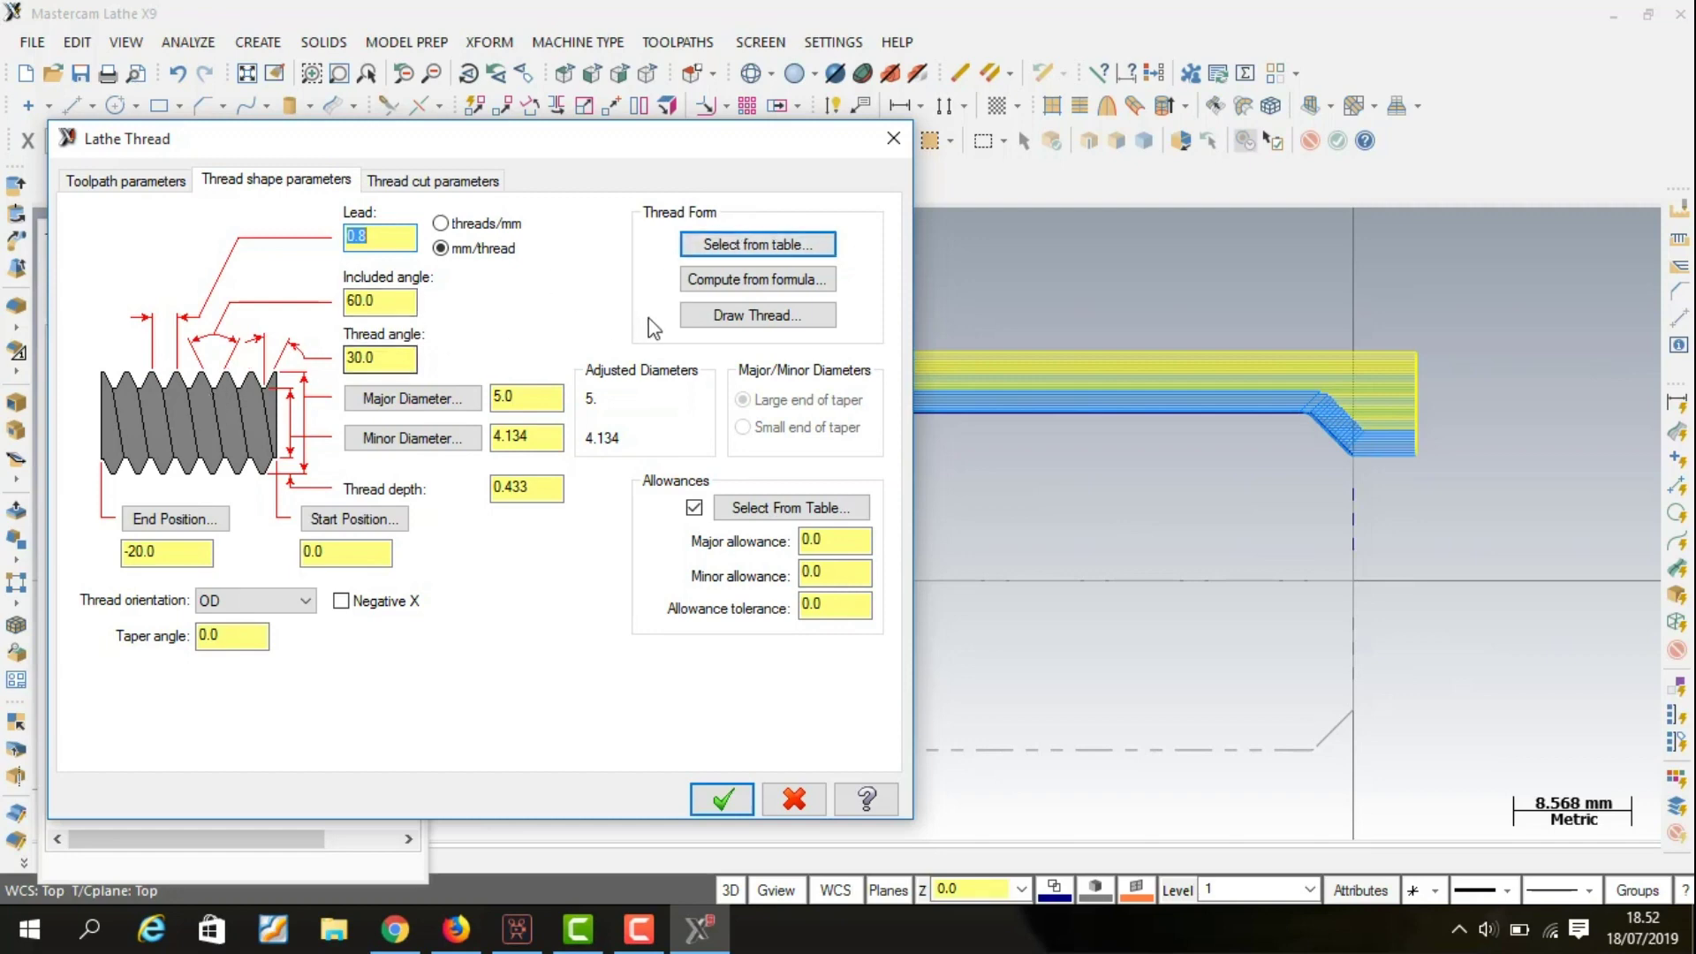
pyautogui.click(724, 242)
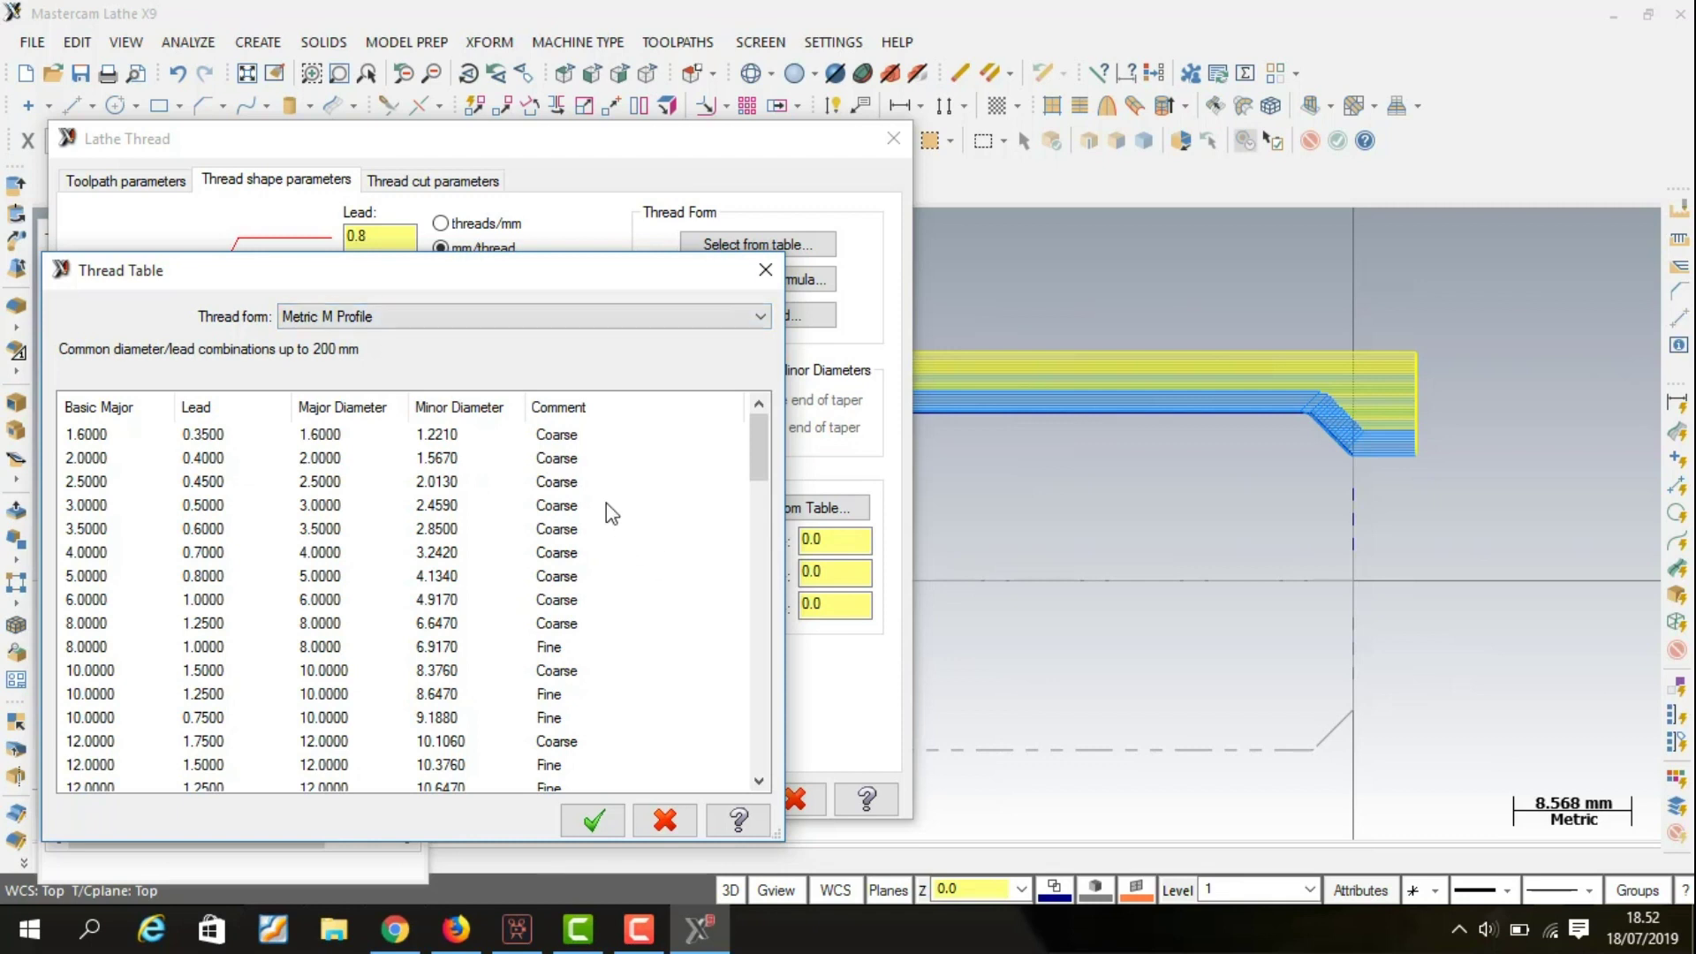
pyautogui.scroll(-2, 555, 477)
# Apply the M24 fine thread: lead 2.0, major 24.0, minor 21.835.
pyautogui.scroll(-2, 540, 481)
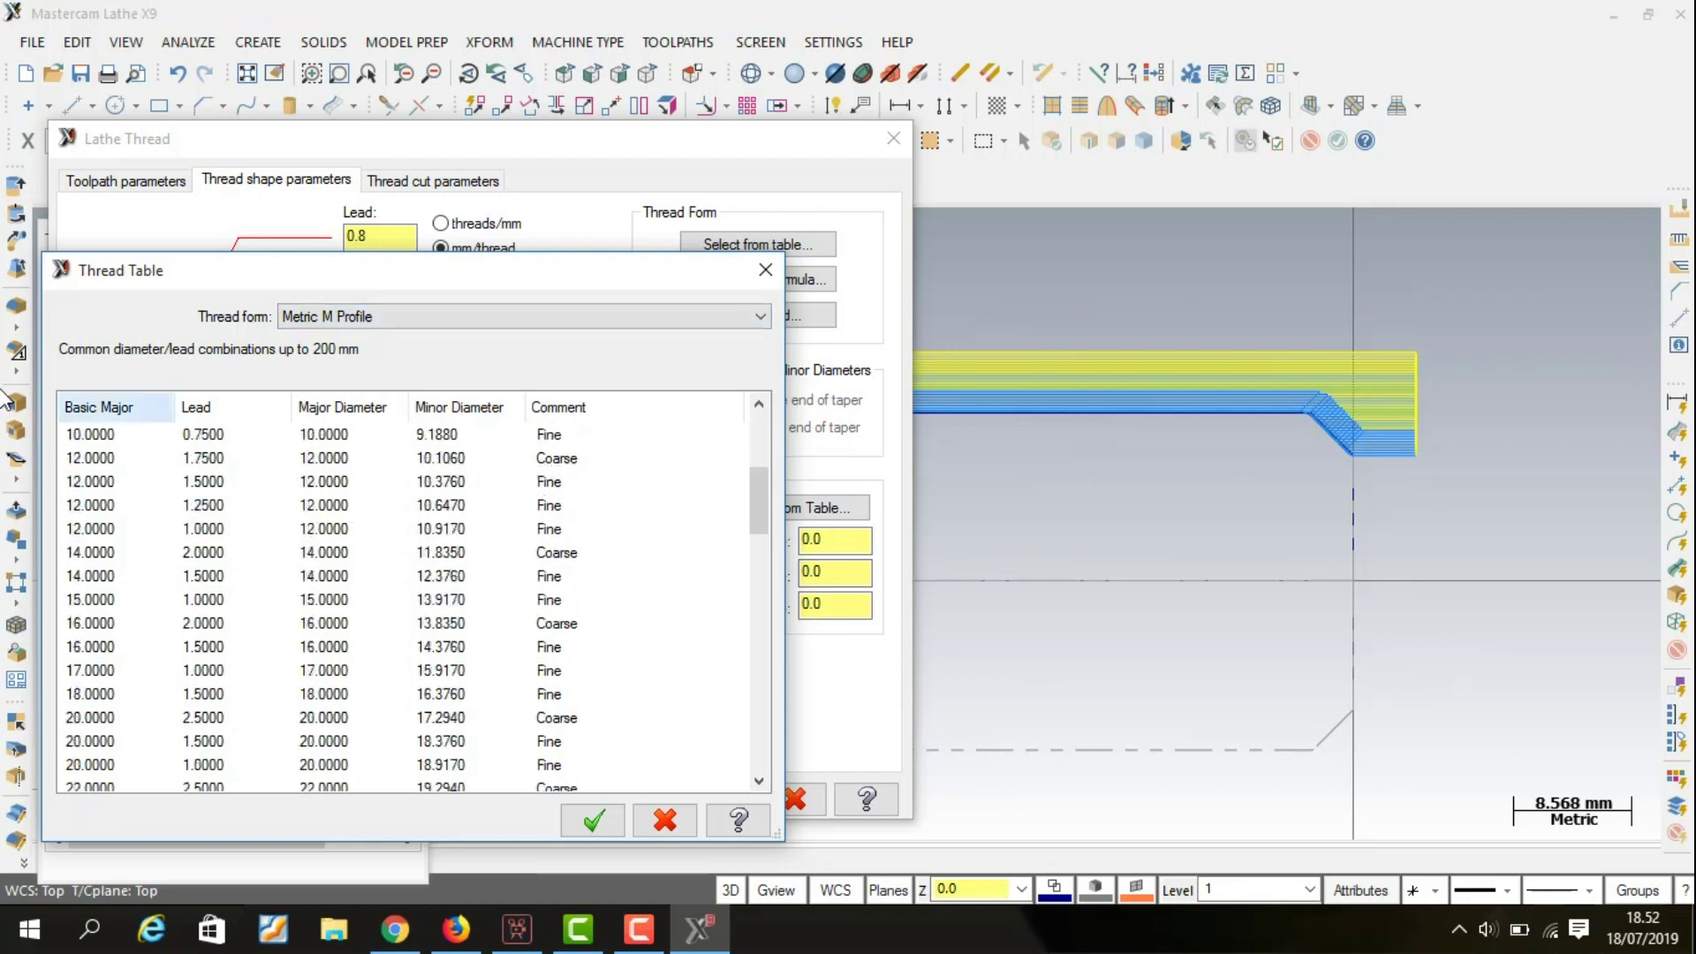
pyautogui.scroll(-2, 133, 468)
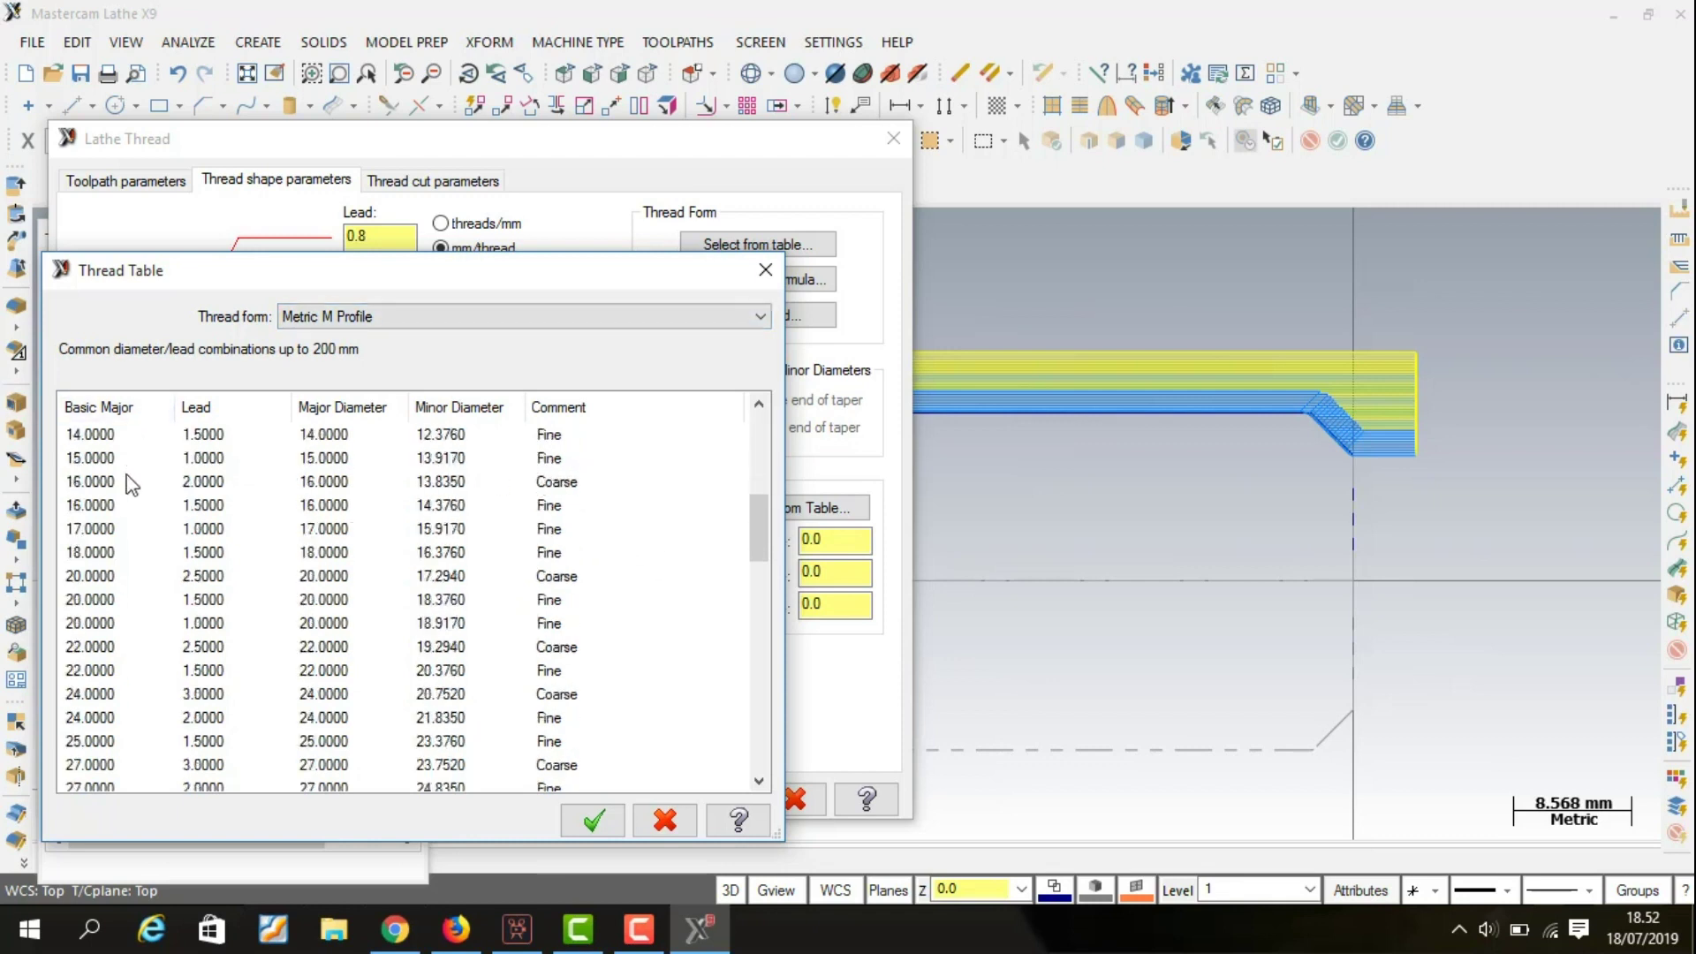
pyautogui.scroll(-2, 131, 484)
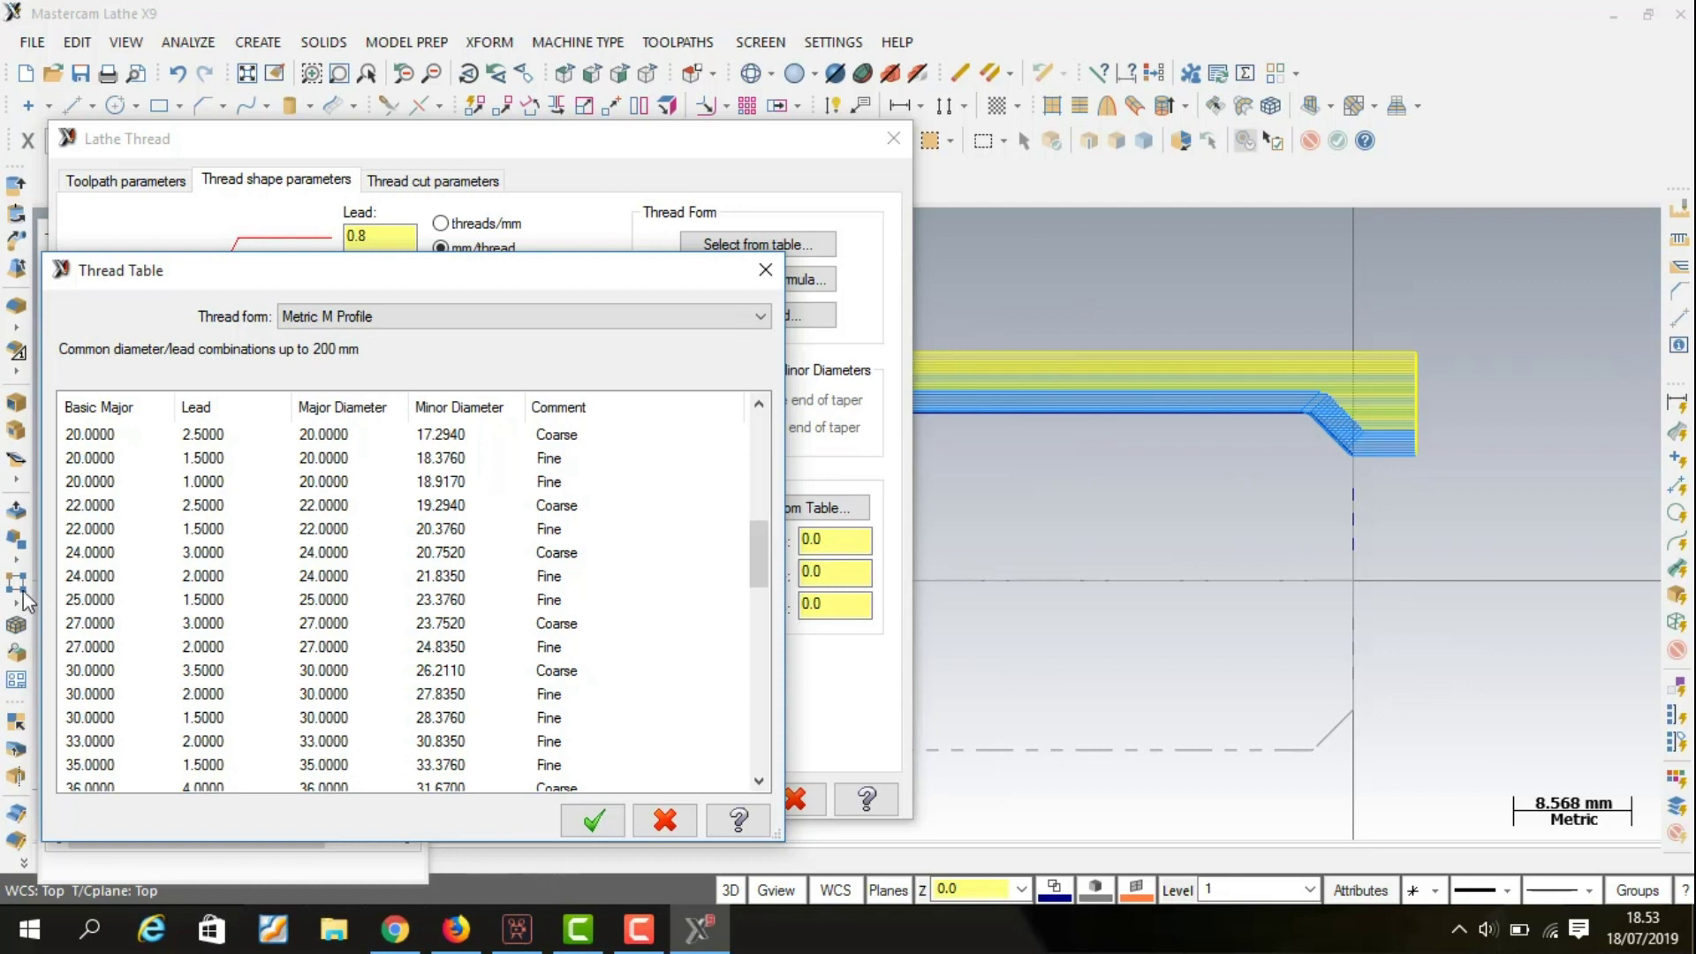
pyautogui.click(111, 578)
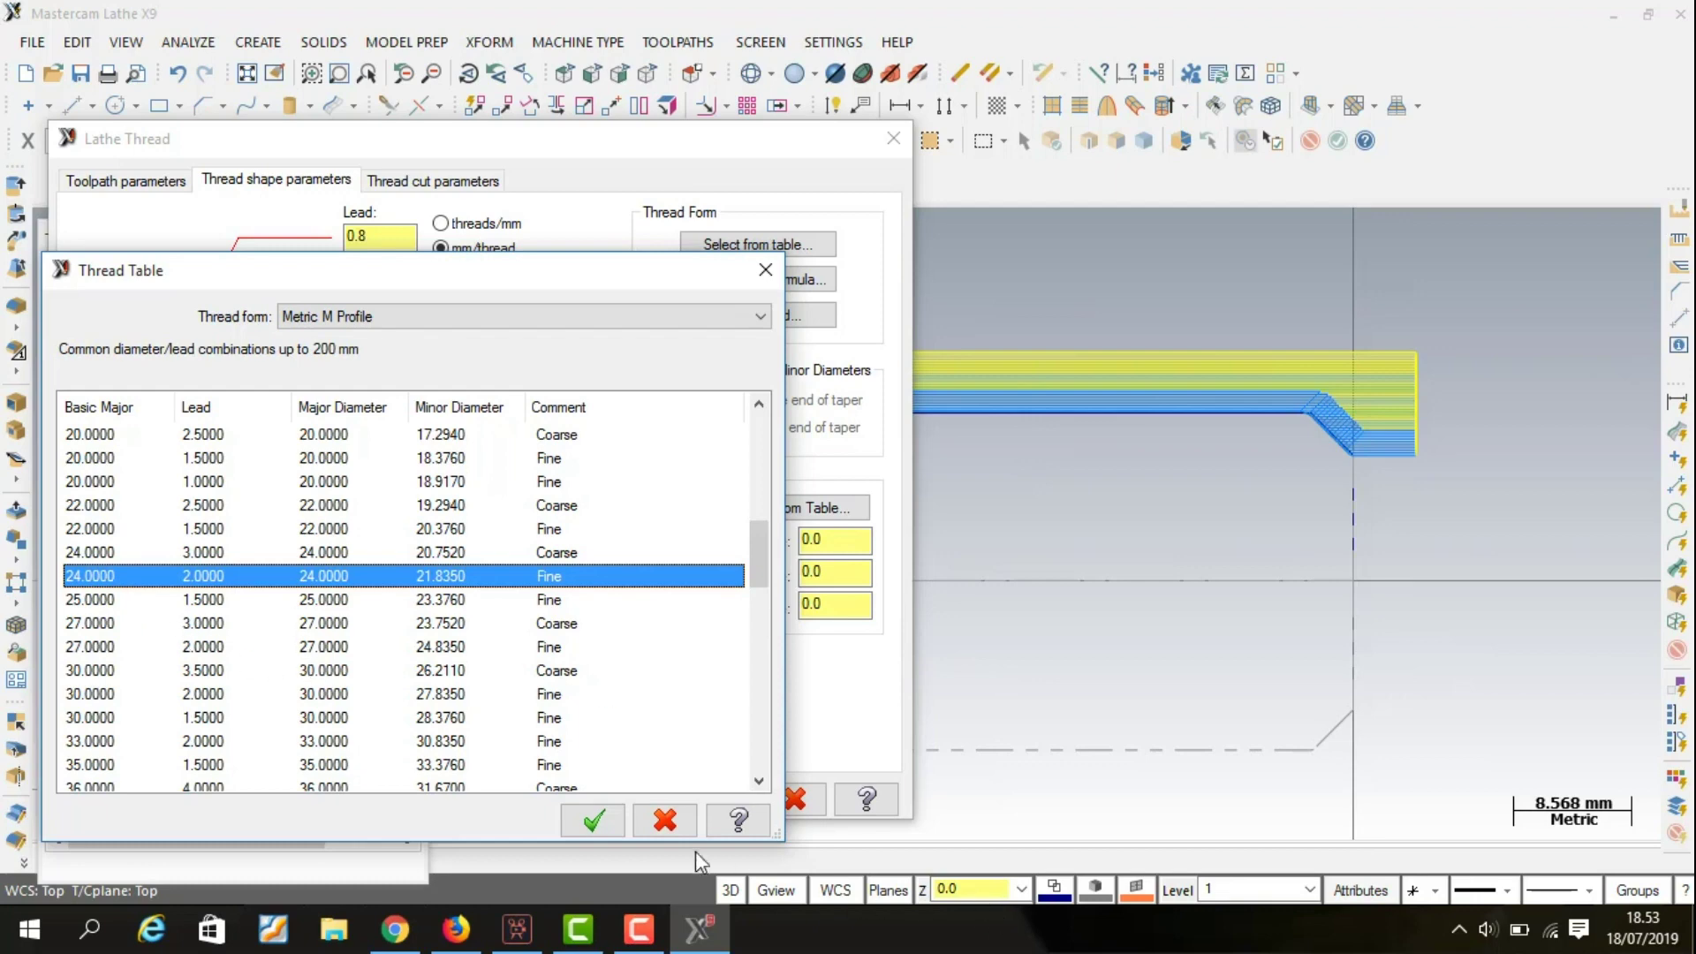
pyautogui.click(593, 820)
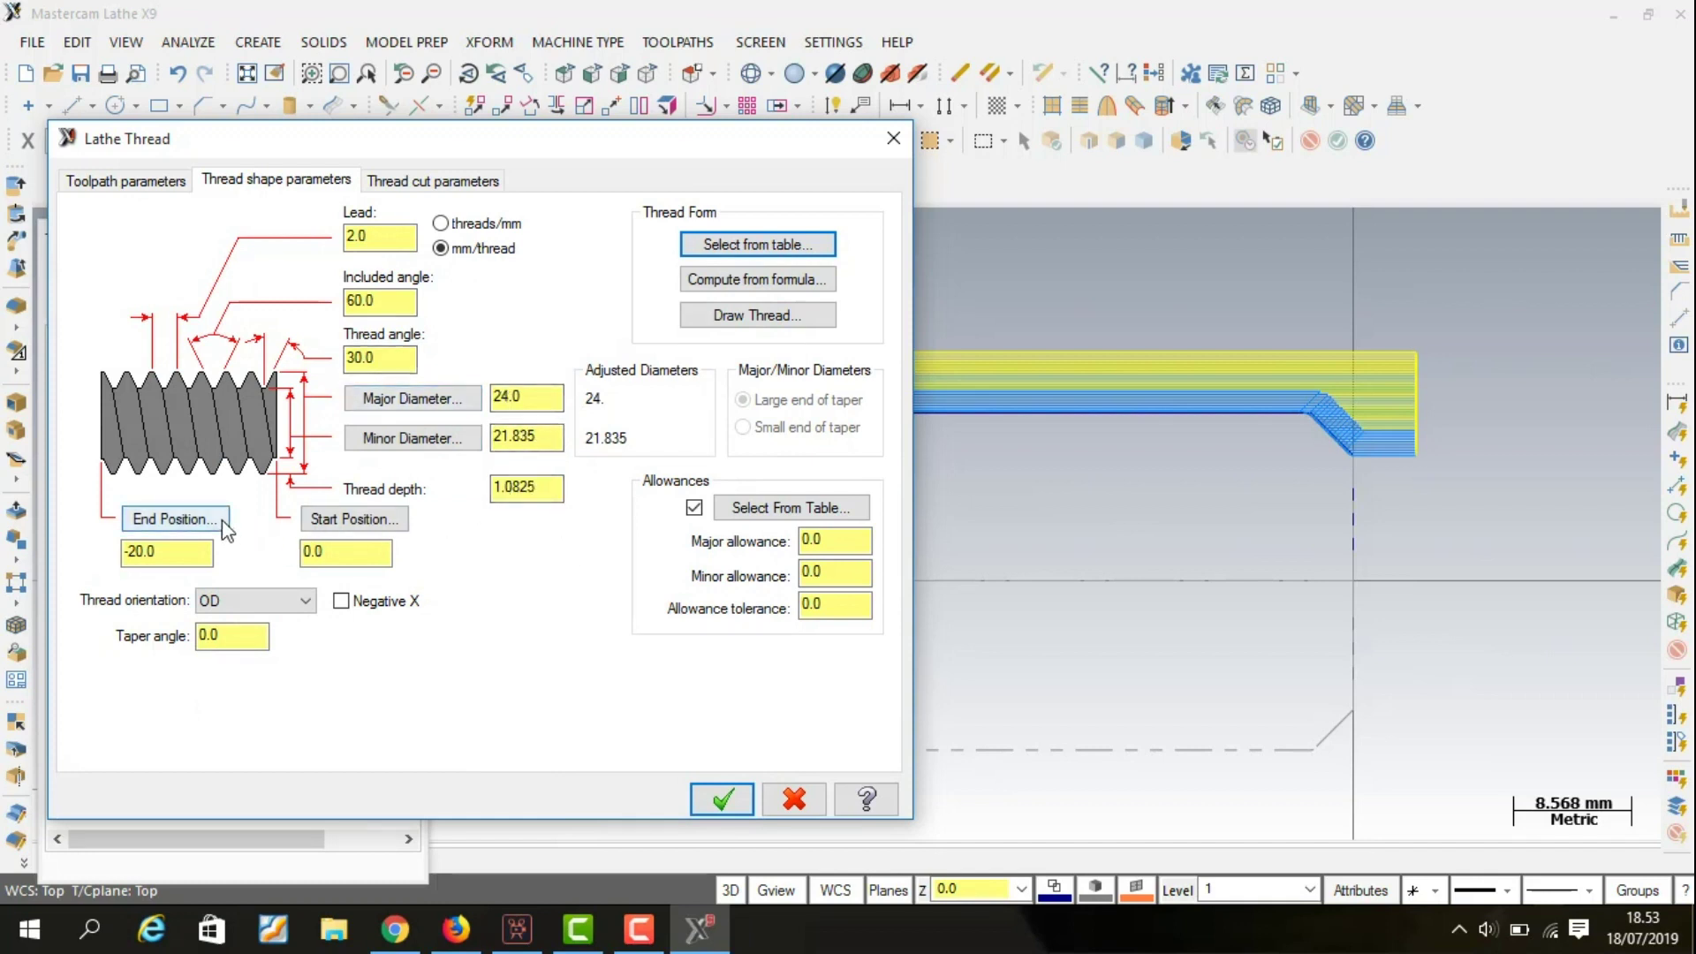
# Pick the part's shoulder corner as the thread end position, -60.0.
pyautogui.click(191, 523)
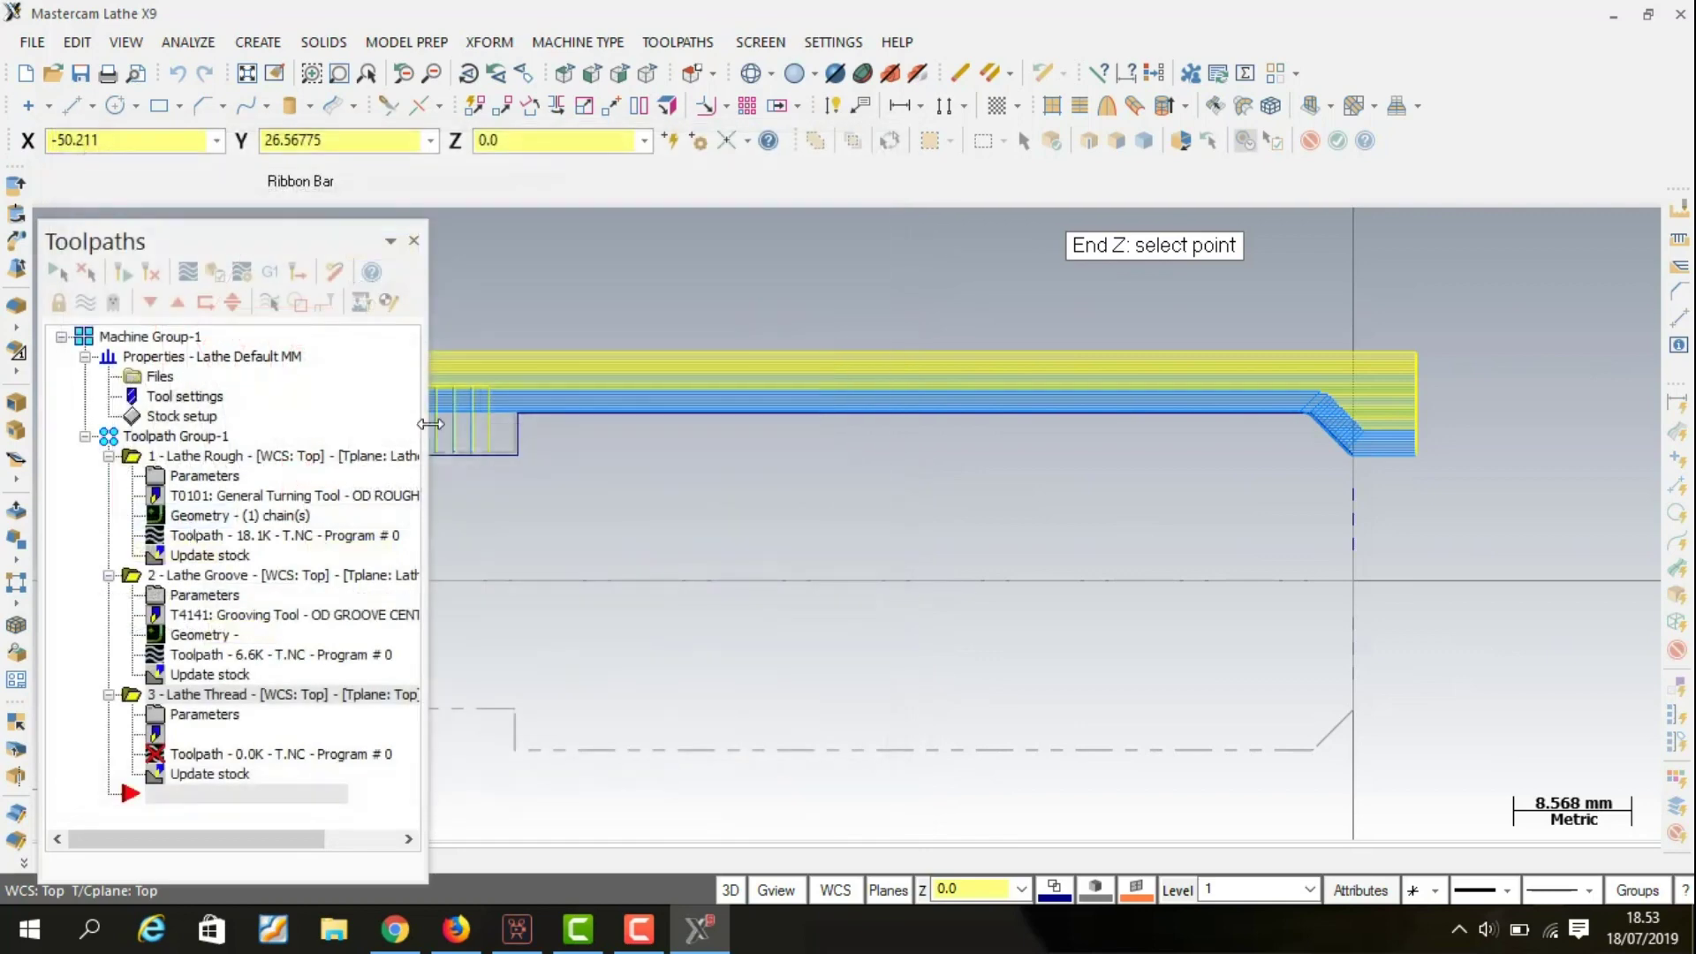
pyautogui.click(518, 437)
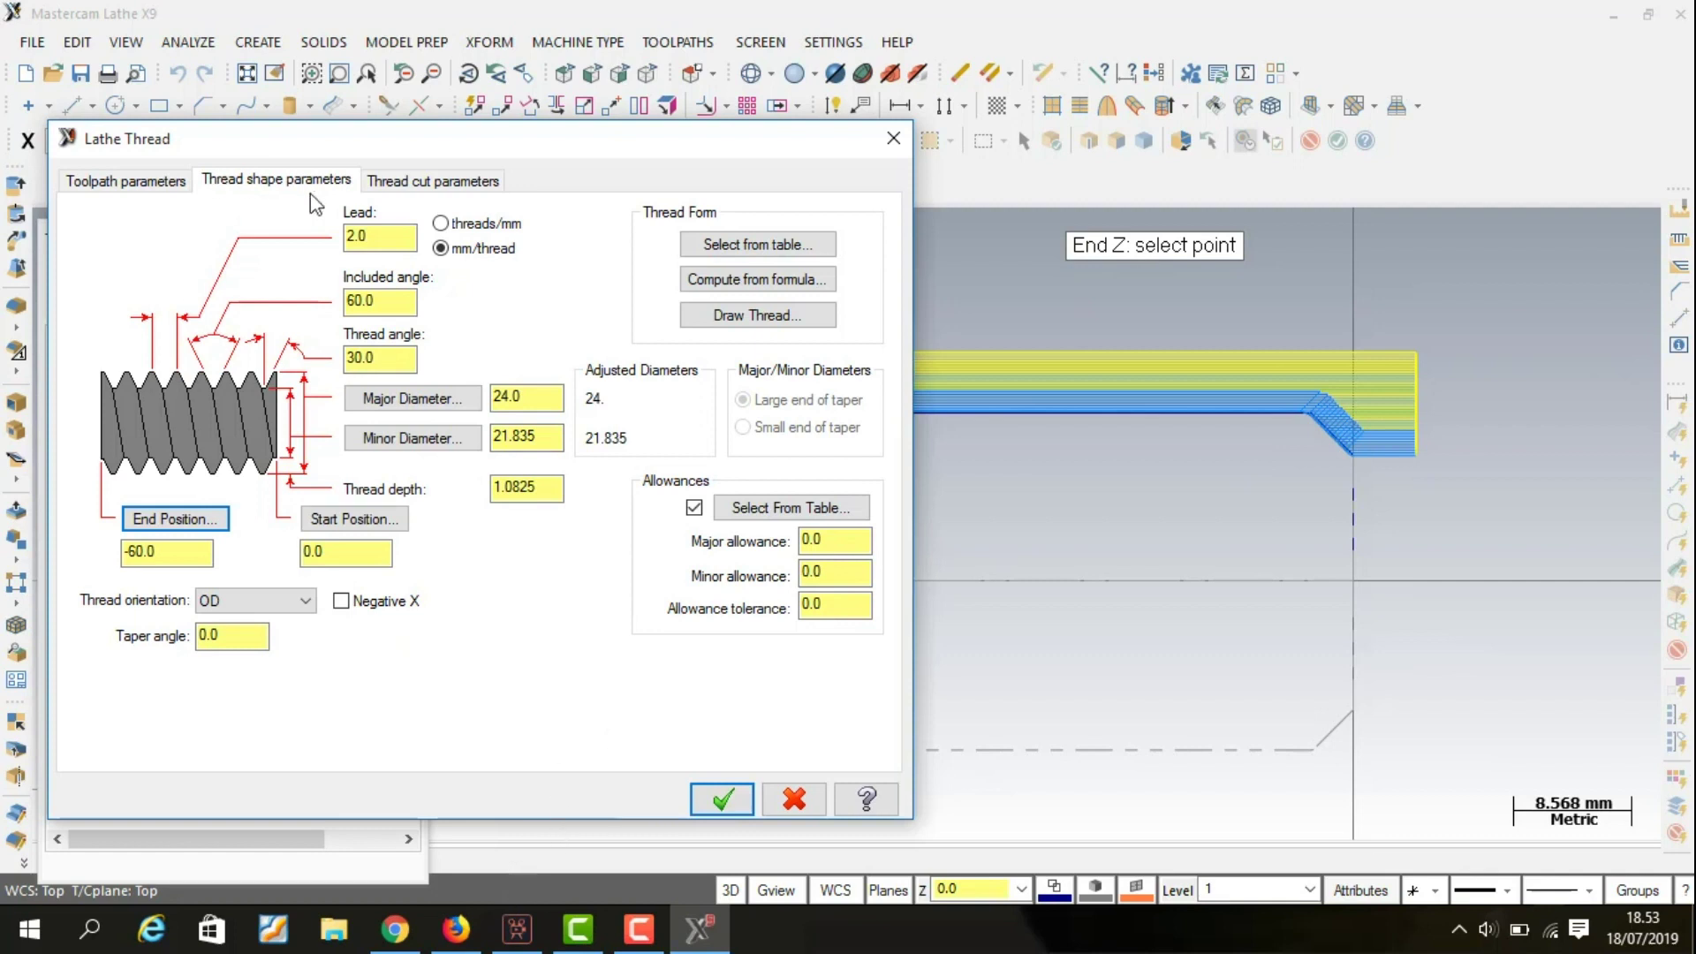
pyautogui.click(390, 182)
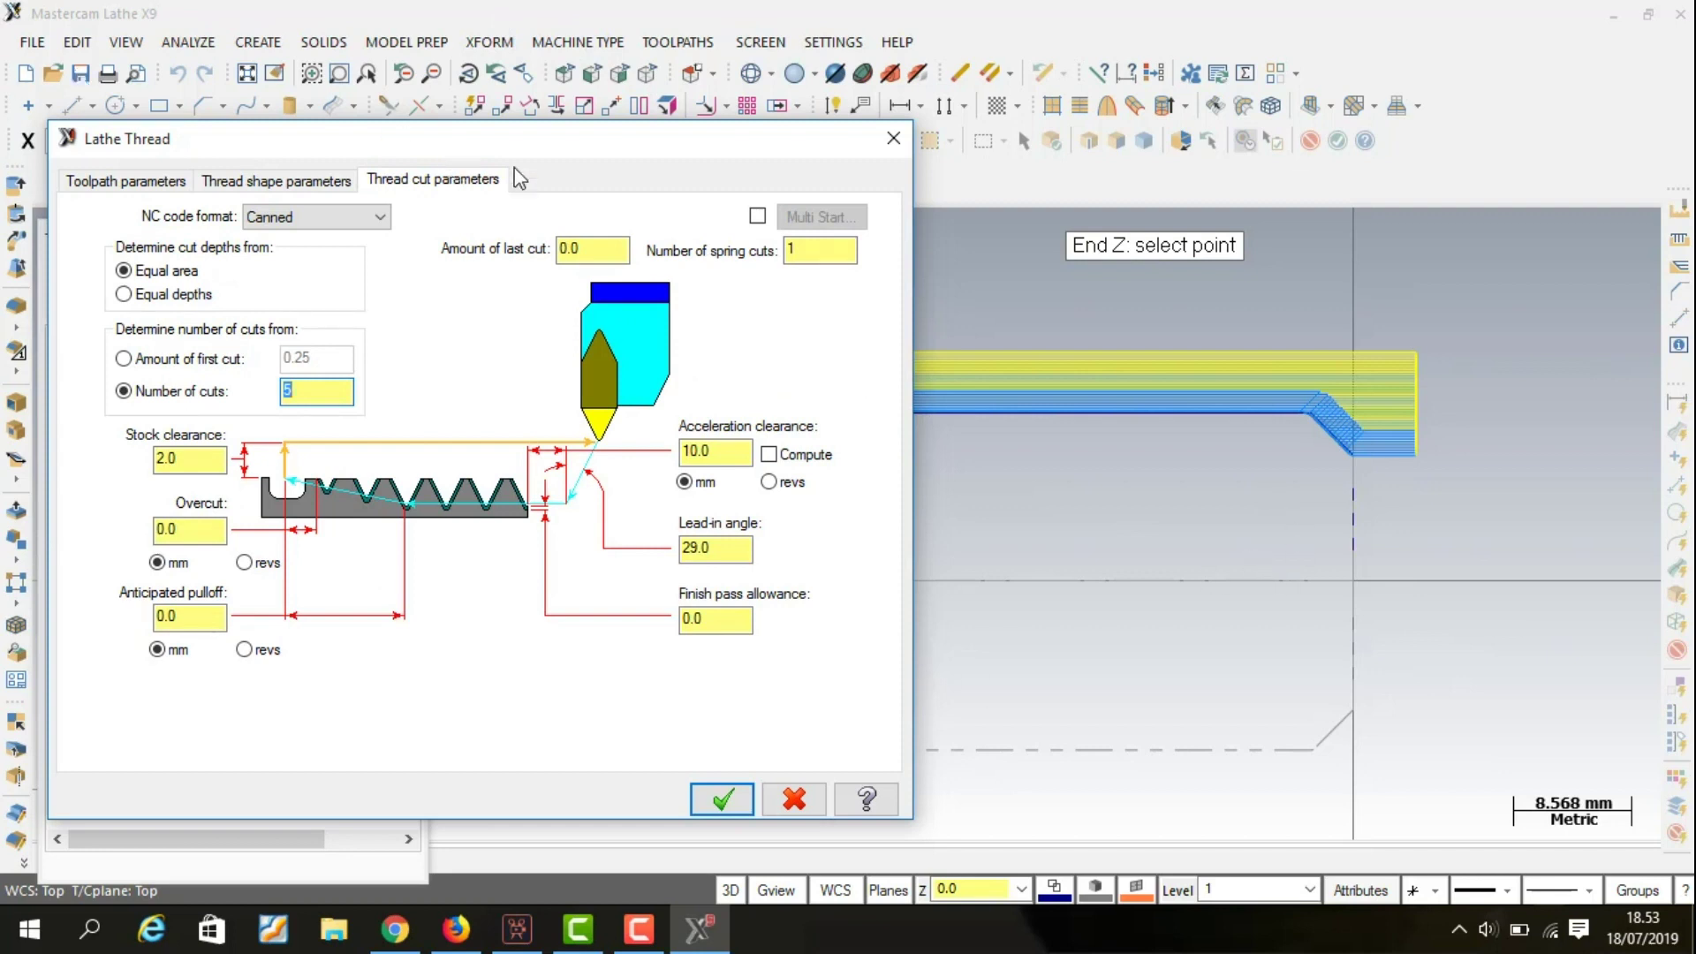
# Set 2 thread starts and 2 spring cuts, then generate the Lathe Thread toolpath.
pyautogui.click(758, 216)
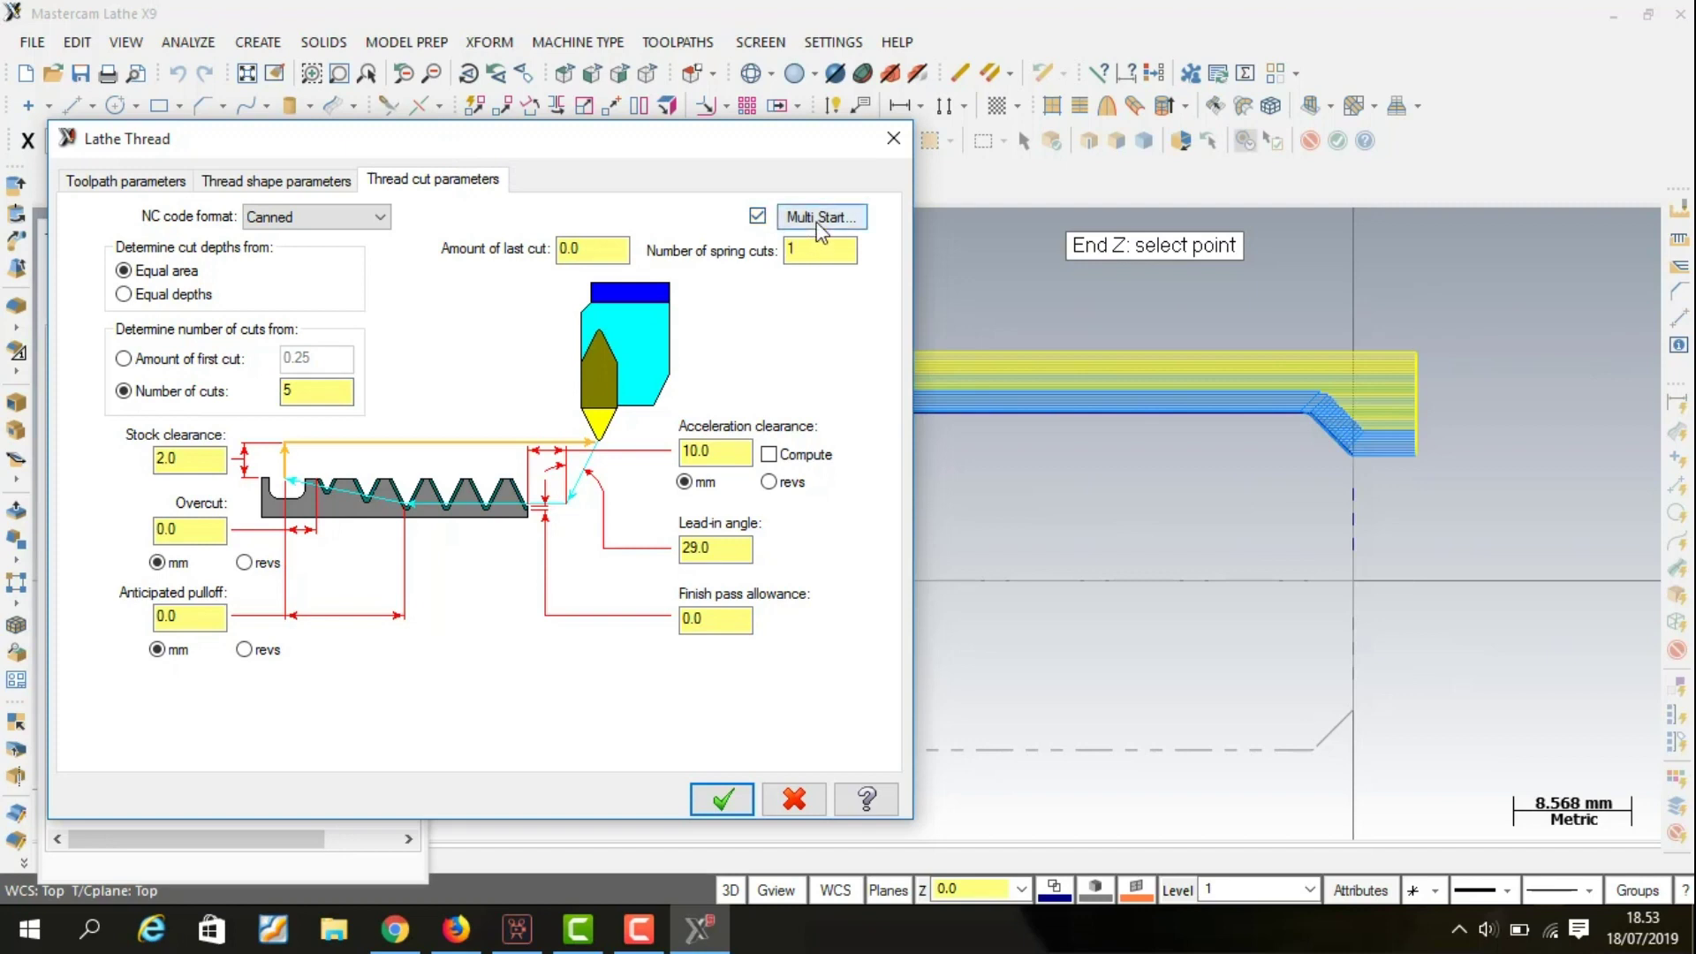
pyautogui.click(822, 218)
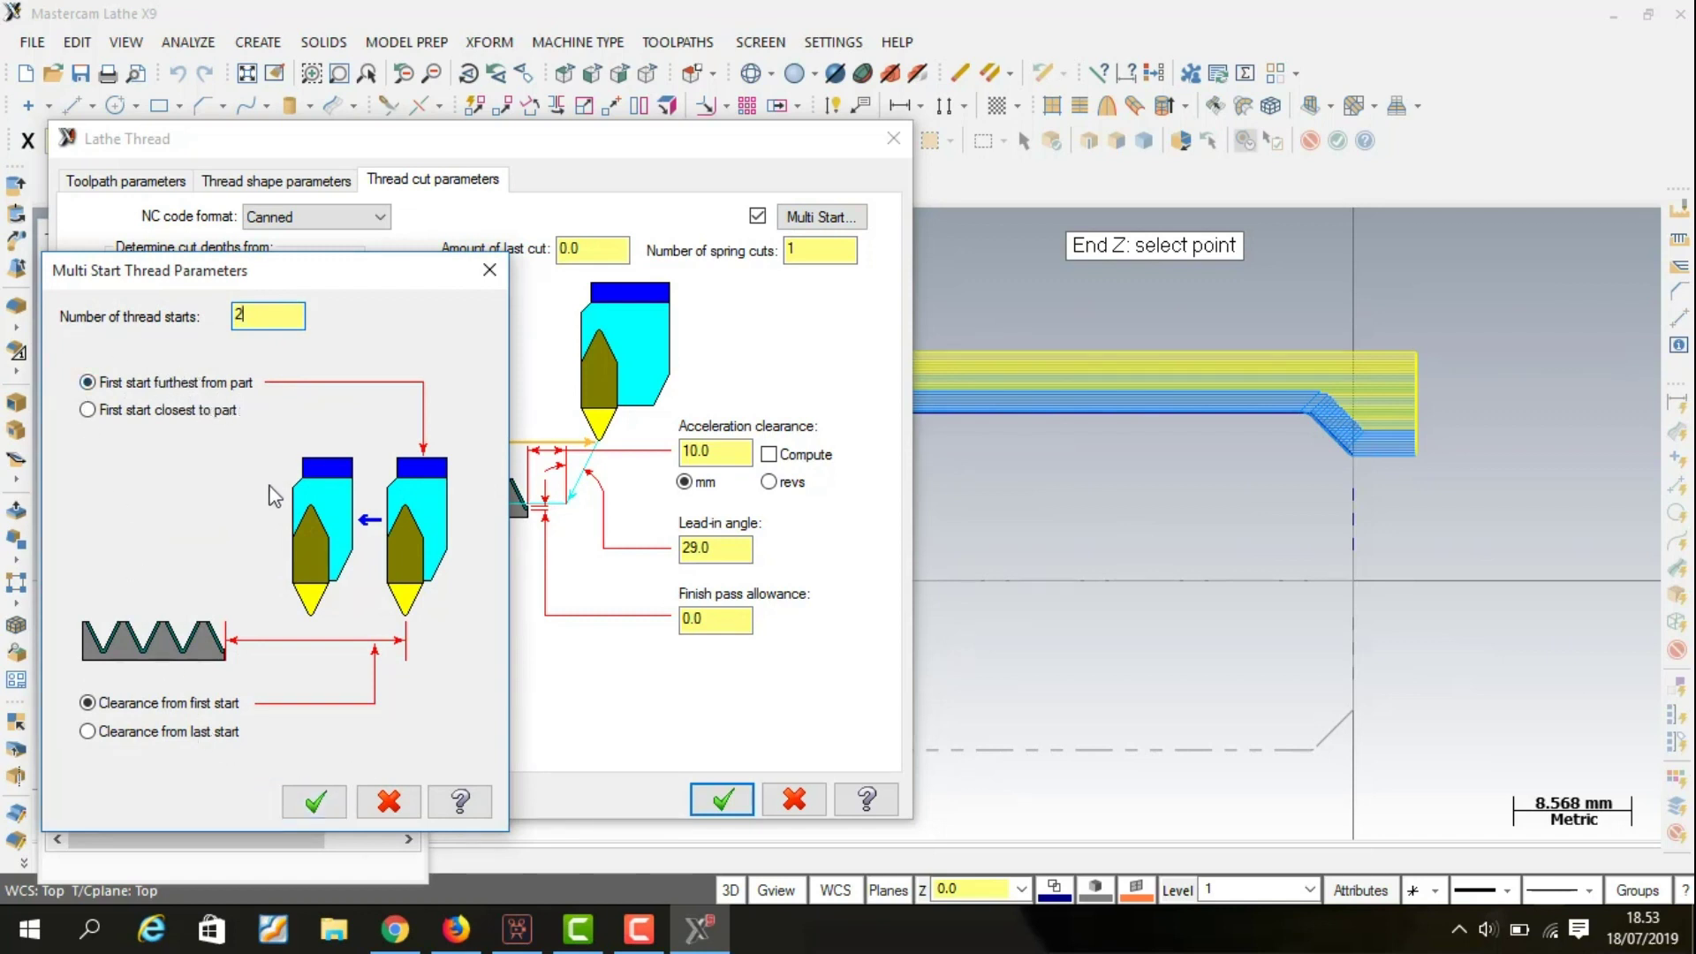
pyautogui.click(335, 804)
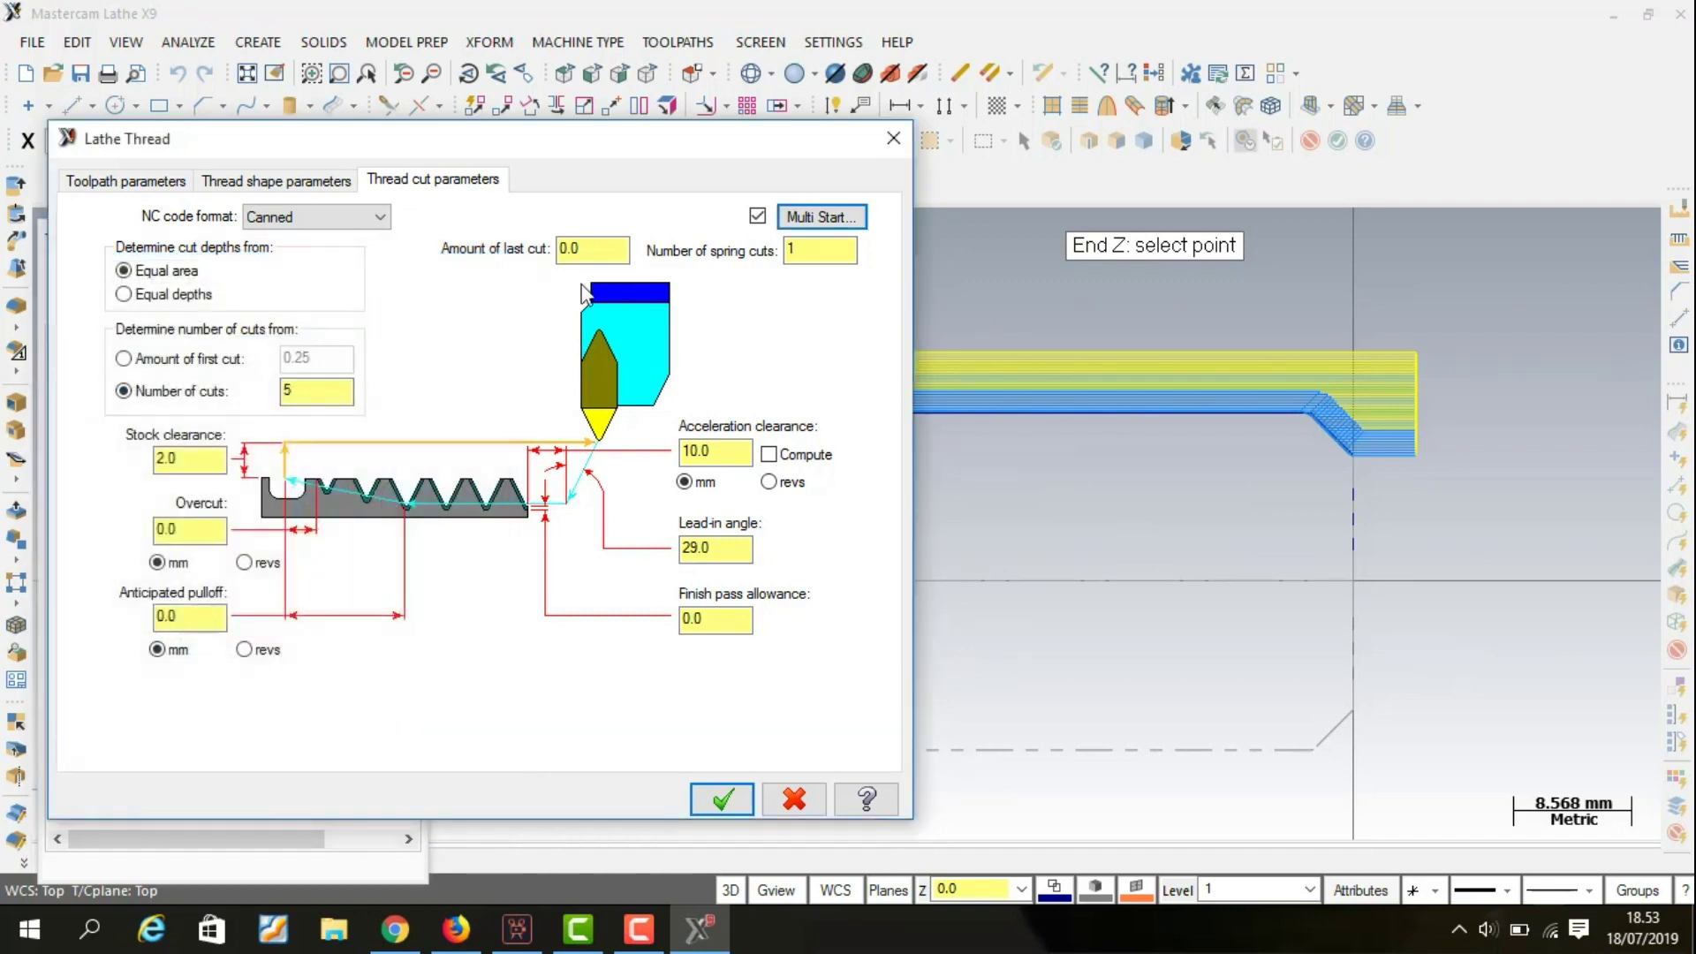
pyautogui.doubleClick(820, 250)
pyautogui.write('2')
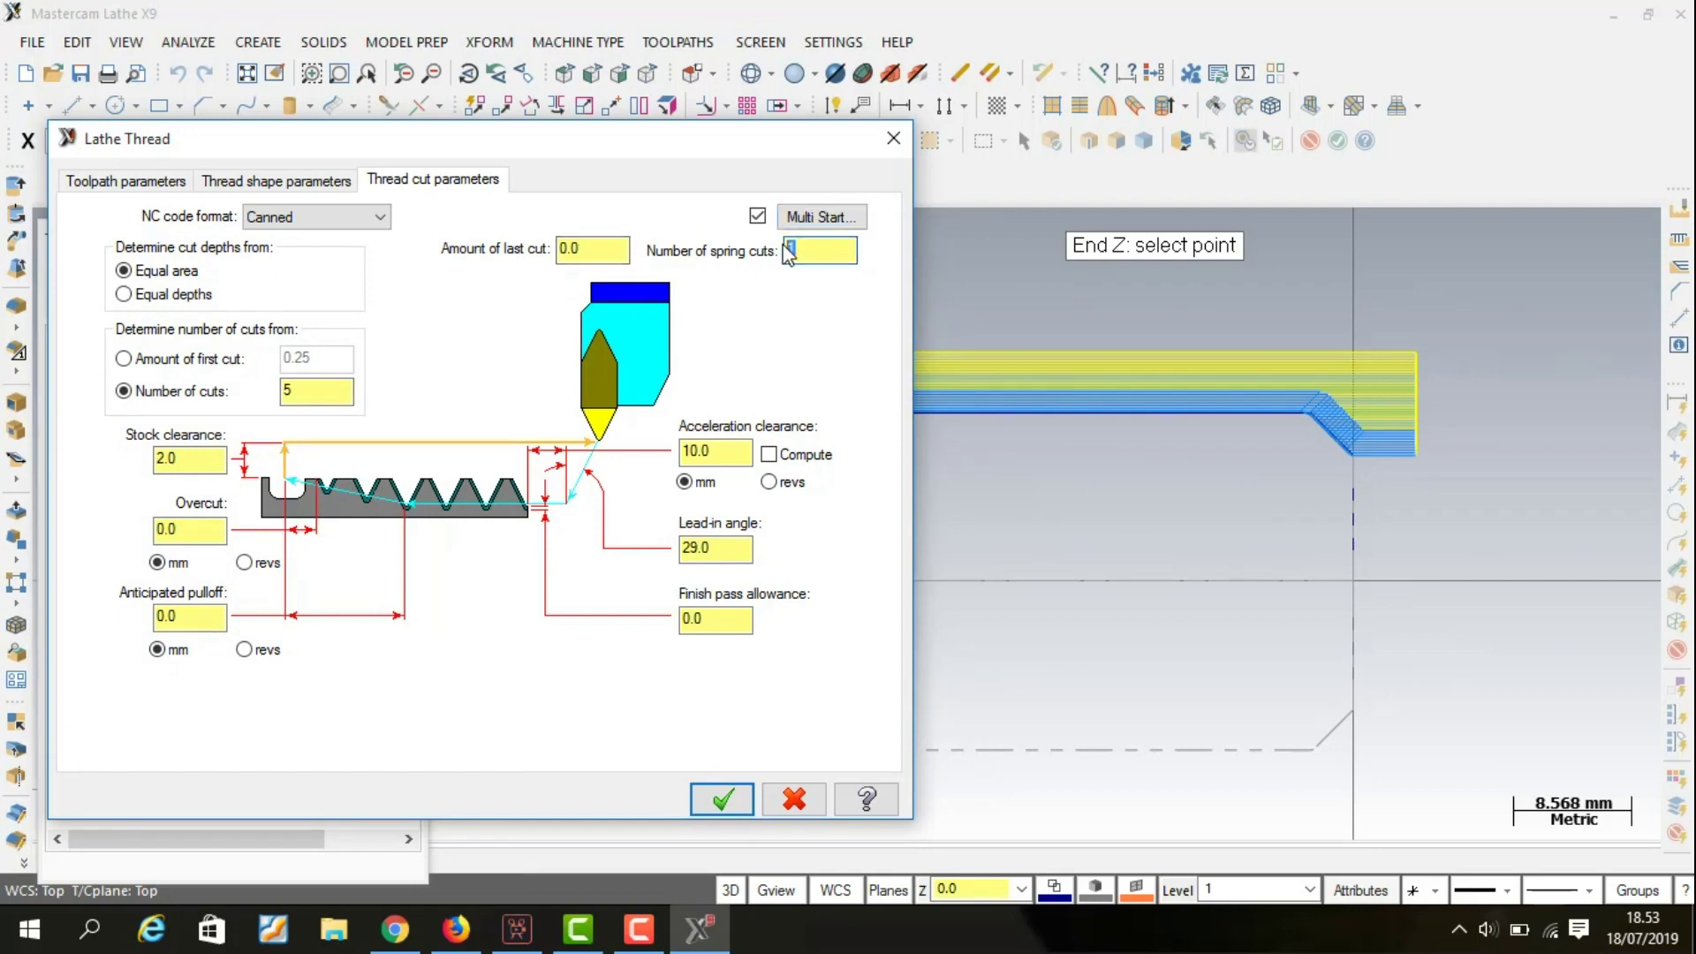
pyautogui.click(720, 800)
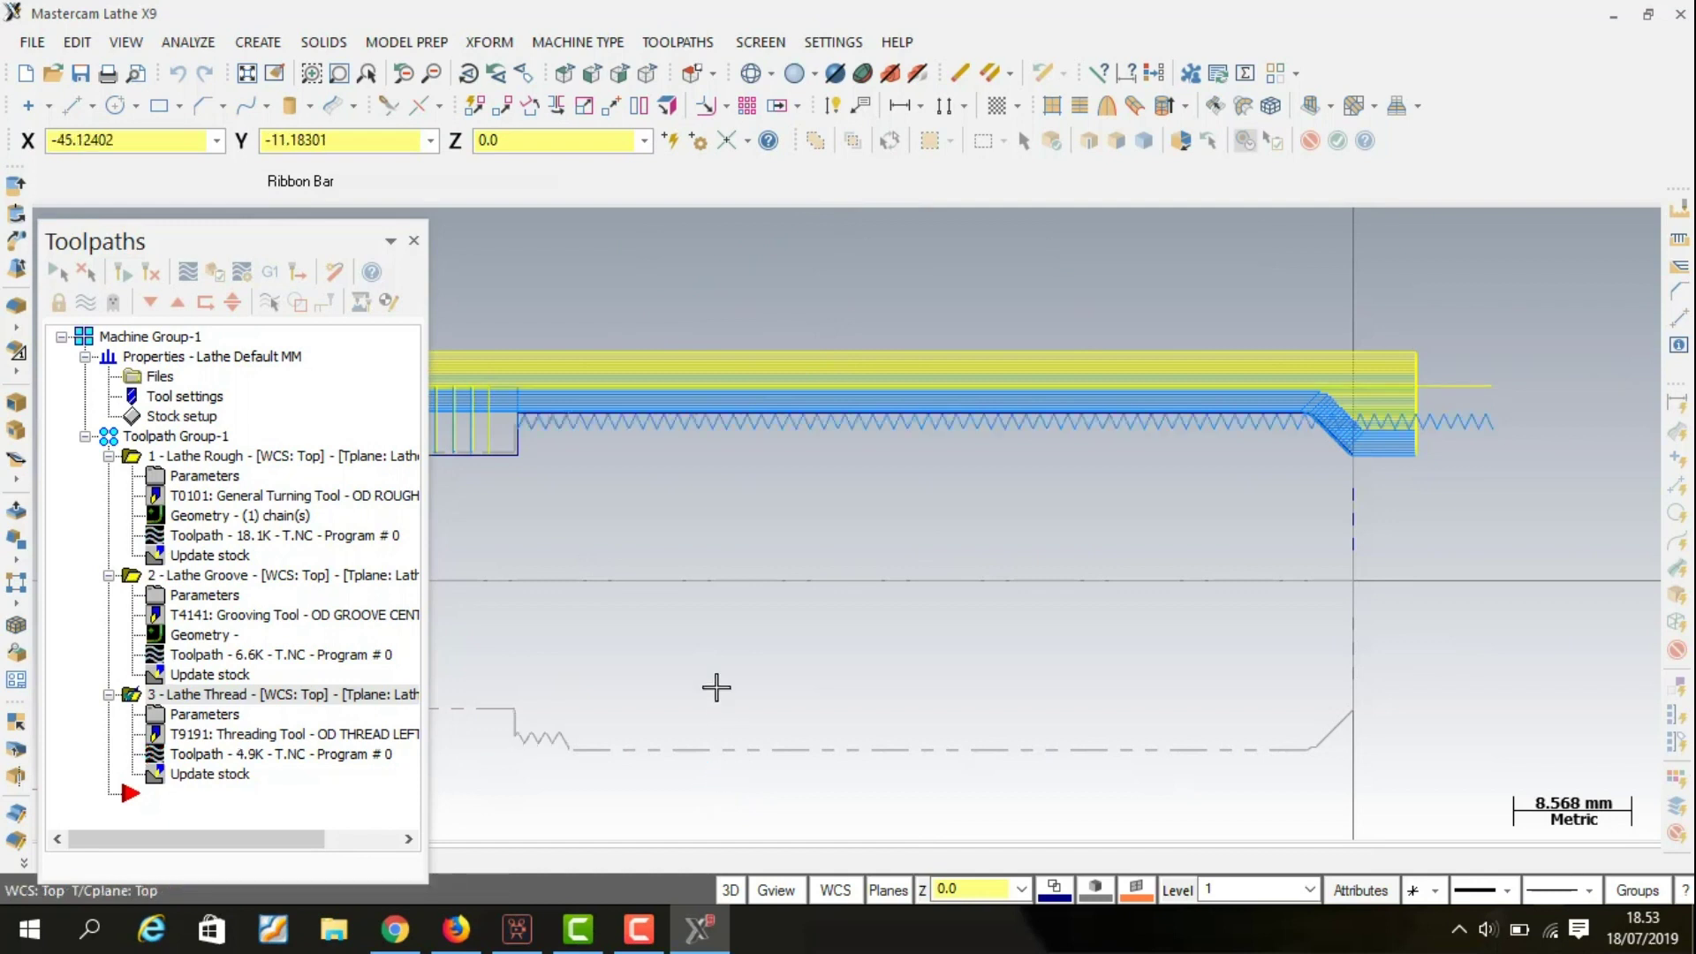
# Select all three operations: Lathe Rough, Lathe Groove and Lathe Thread.
pyautogui.scroll(-1, 1477, 636)
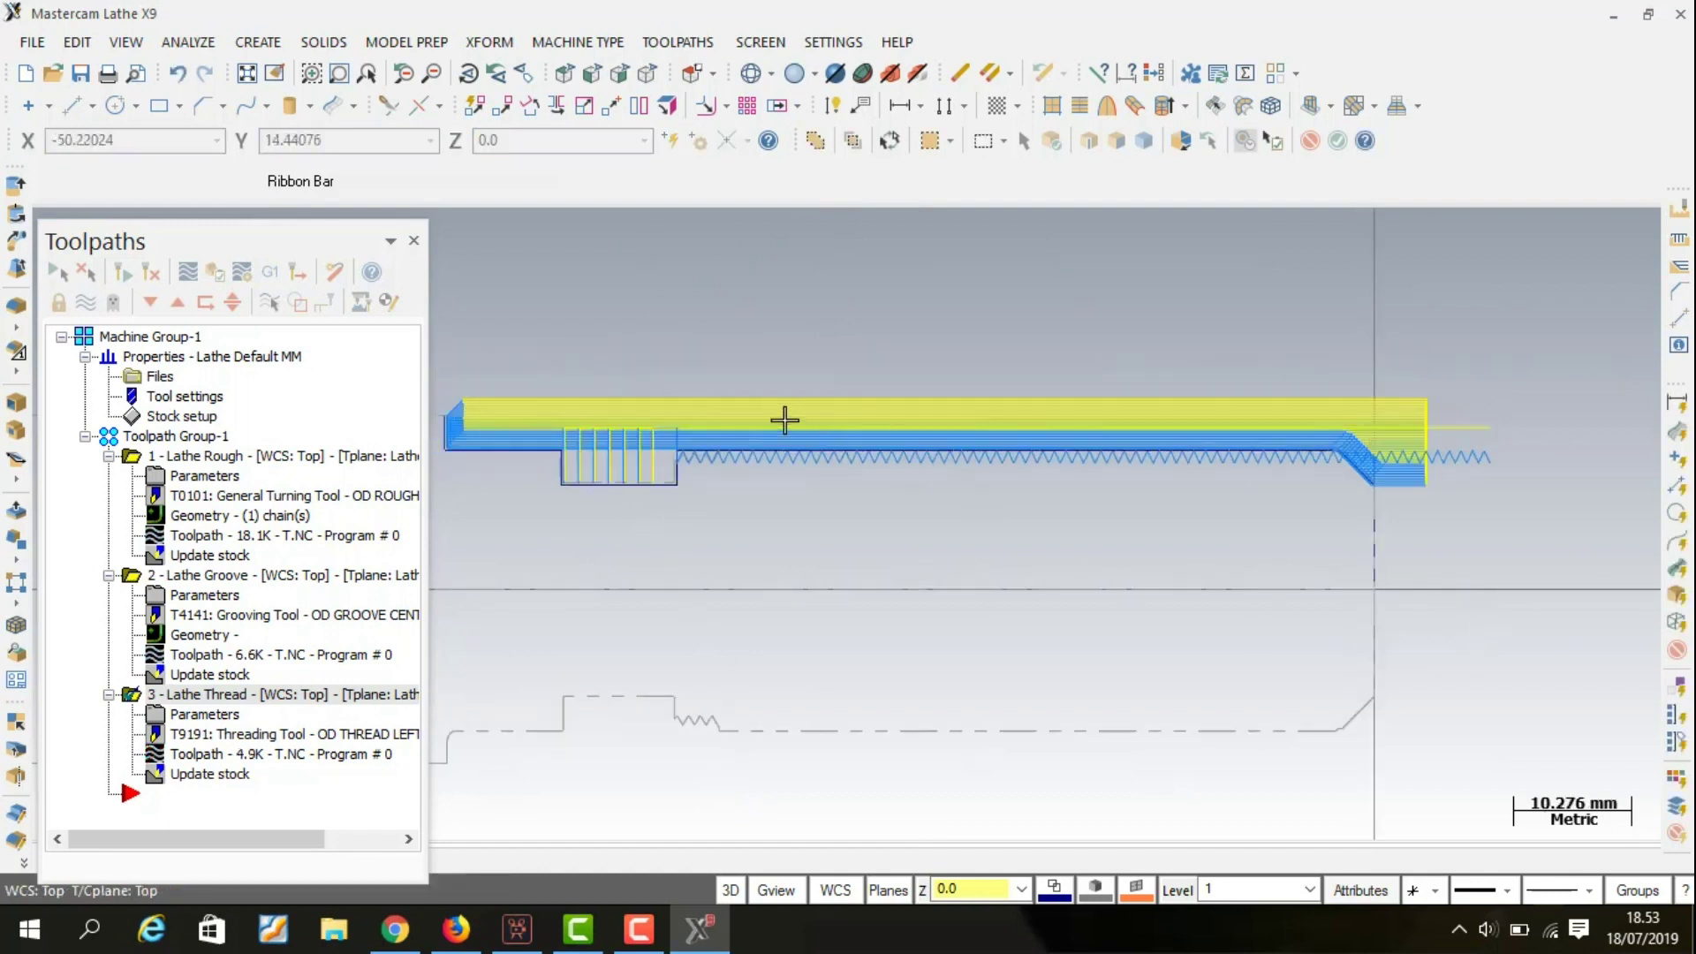
pyautogui.scroll(1, 738, 439)
pyautogui.scroll(1, 1416, 560)
pyautogui.scroll(1, 1538, 477)
pyautogui.scroll(1, 1356, 495)
pyautogui.scroll(-3, 1117, 543)
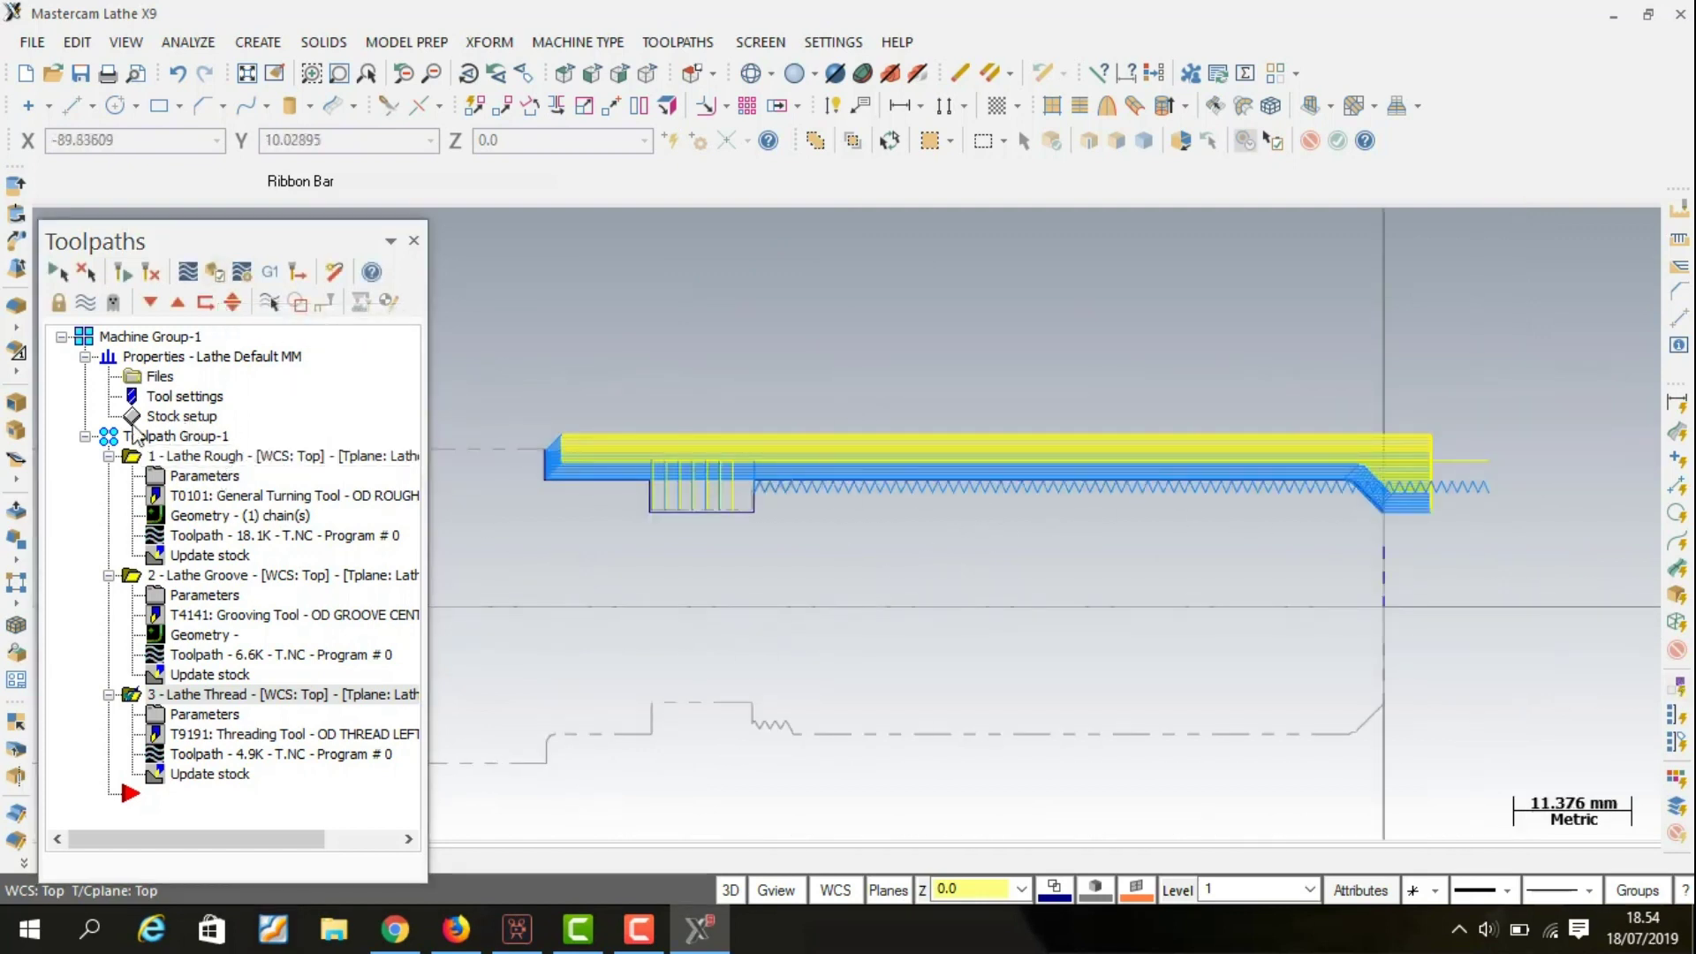
pyautogui.click(96, 339)
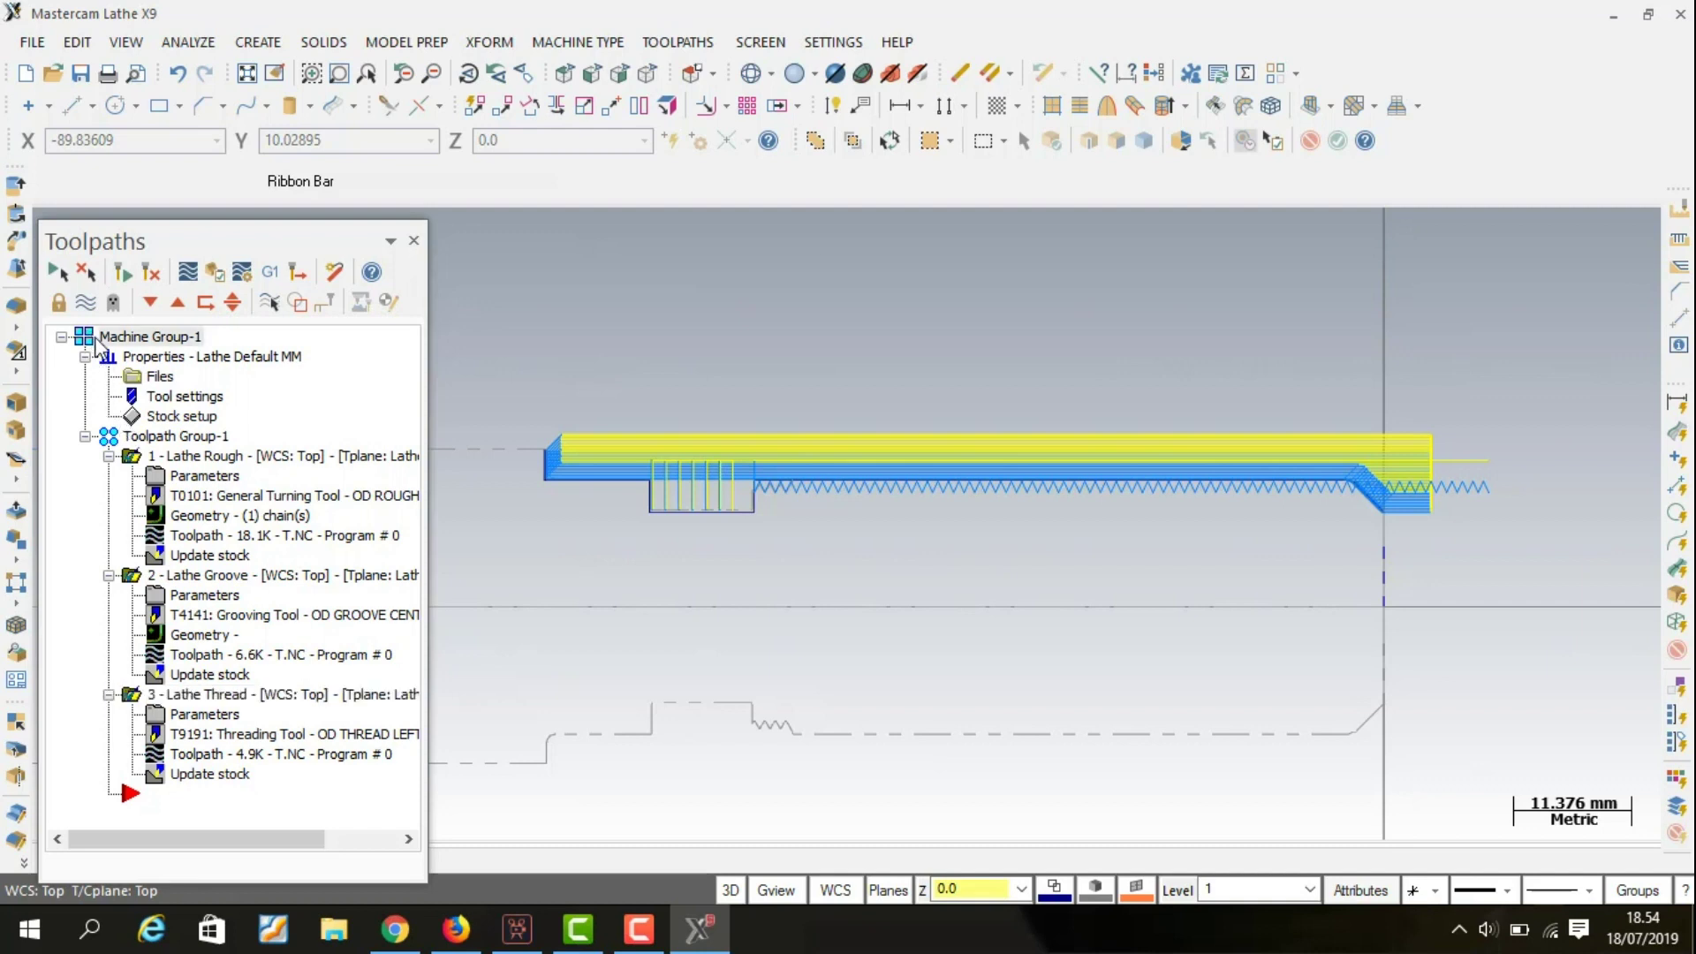
# Verify the selected operations in Mastercam Simulator and maximize its window.
pyautogui.click(214, 281)
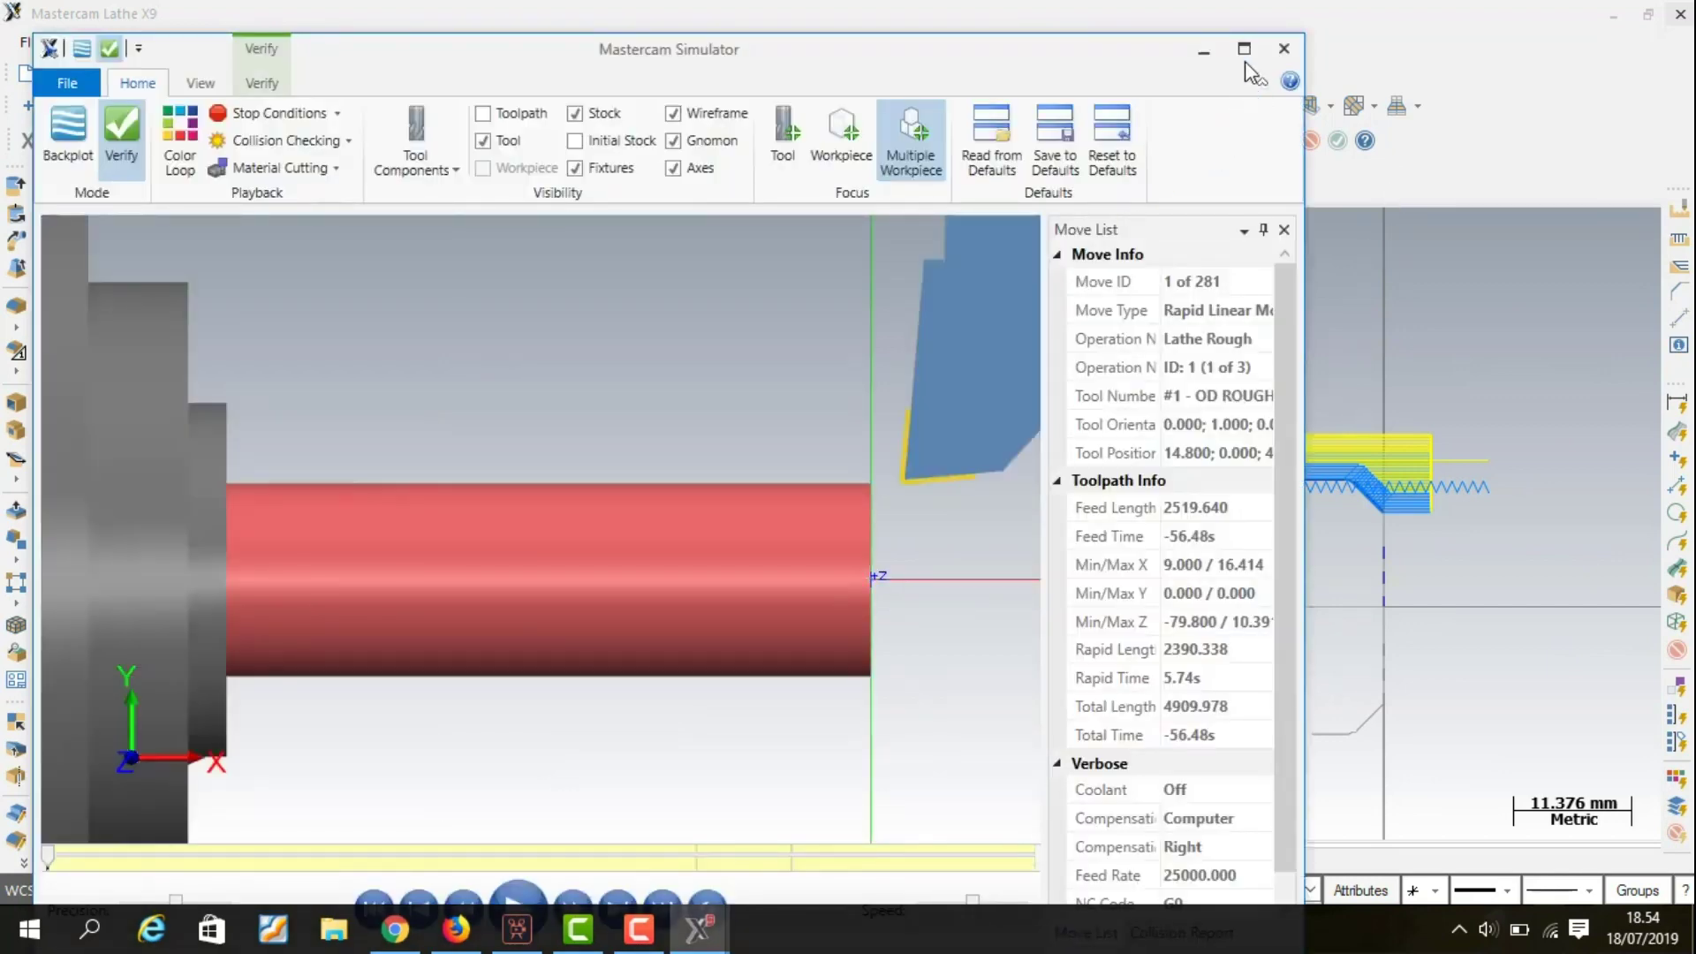
pyautogui.click(1244, 58)
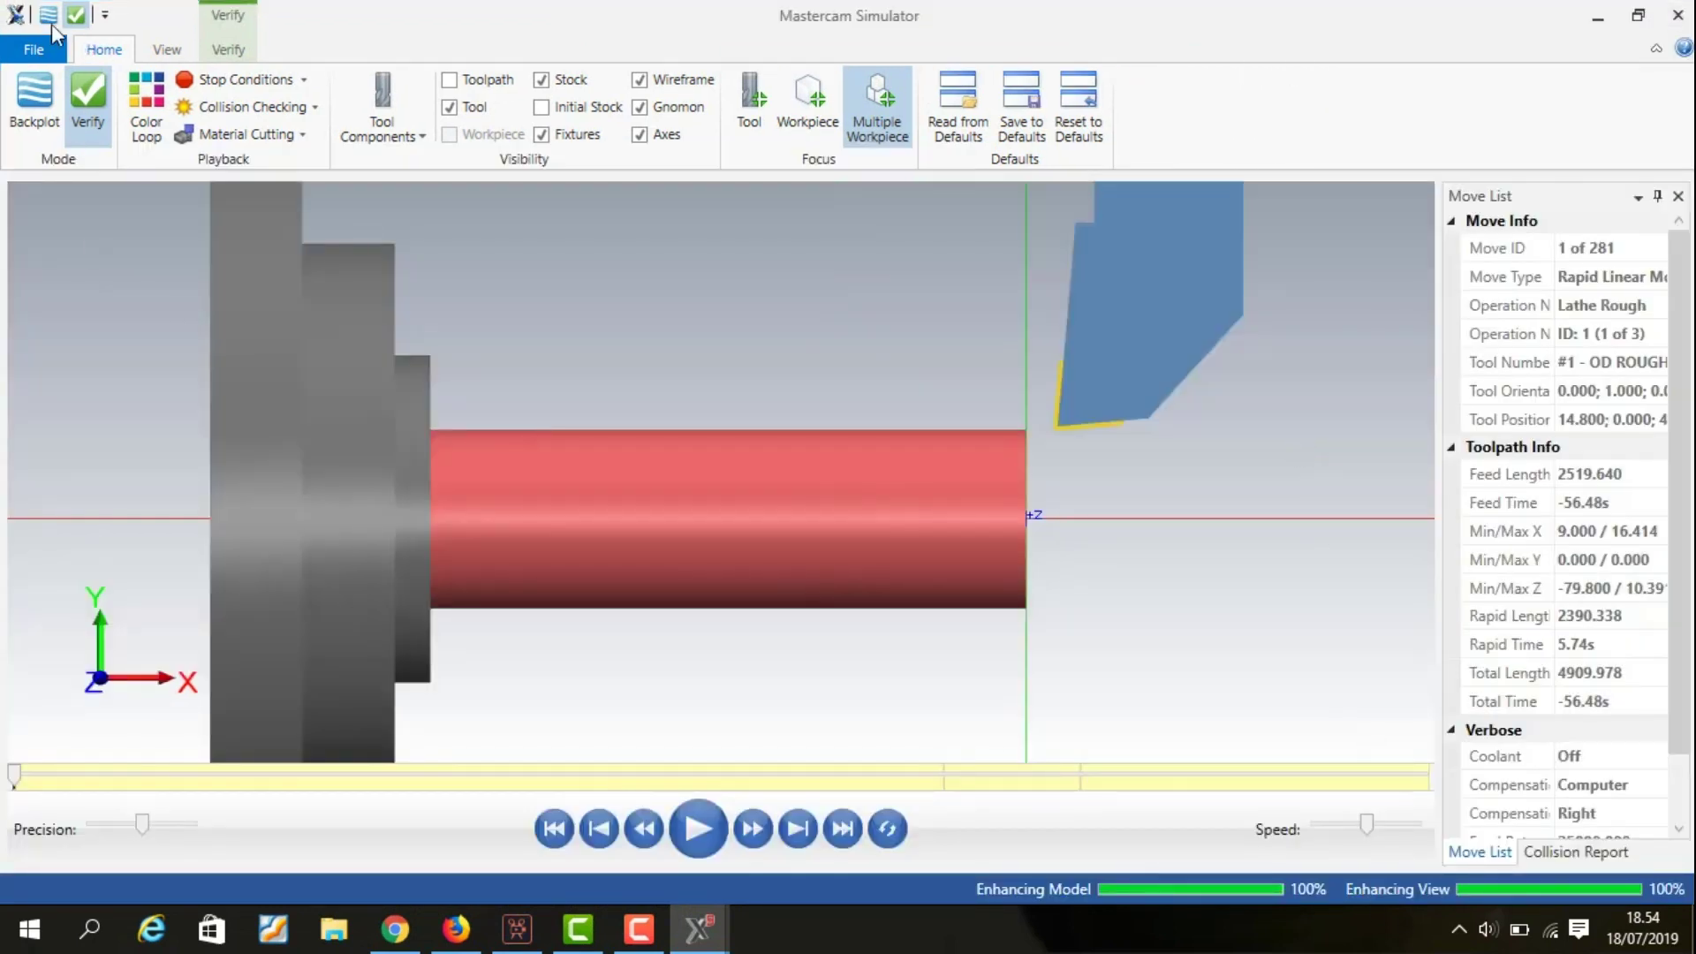
# Split the simulator display into 4 Views and zoom in on the isometric viewport.
pyautogui.click(168, 50)
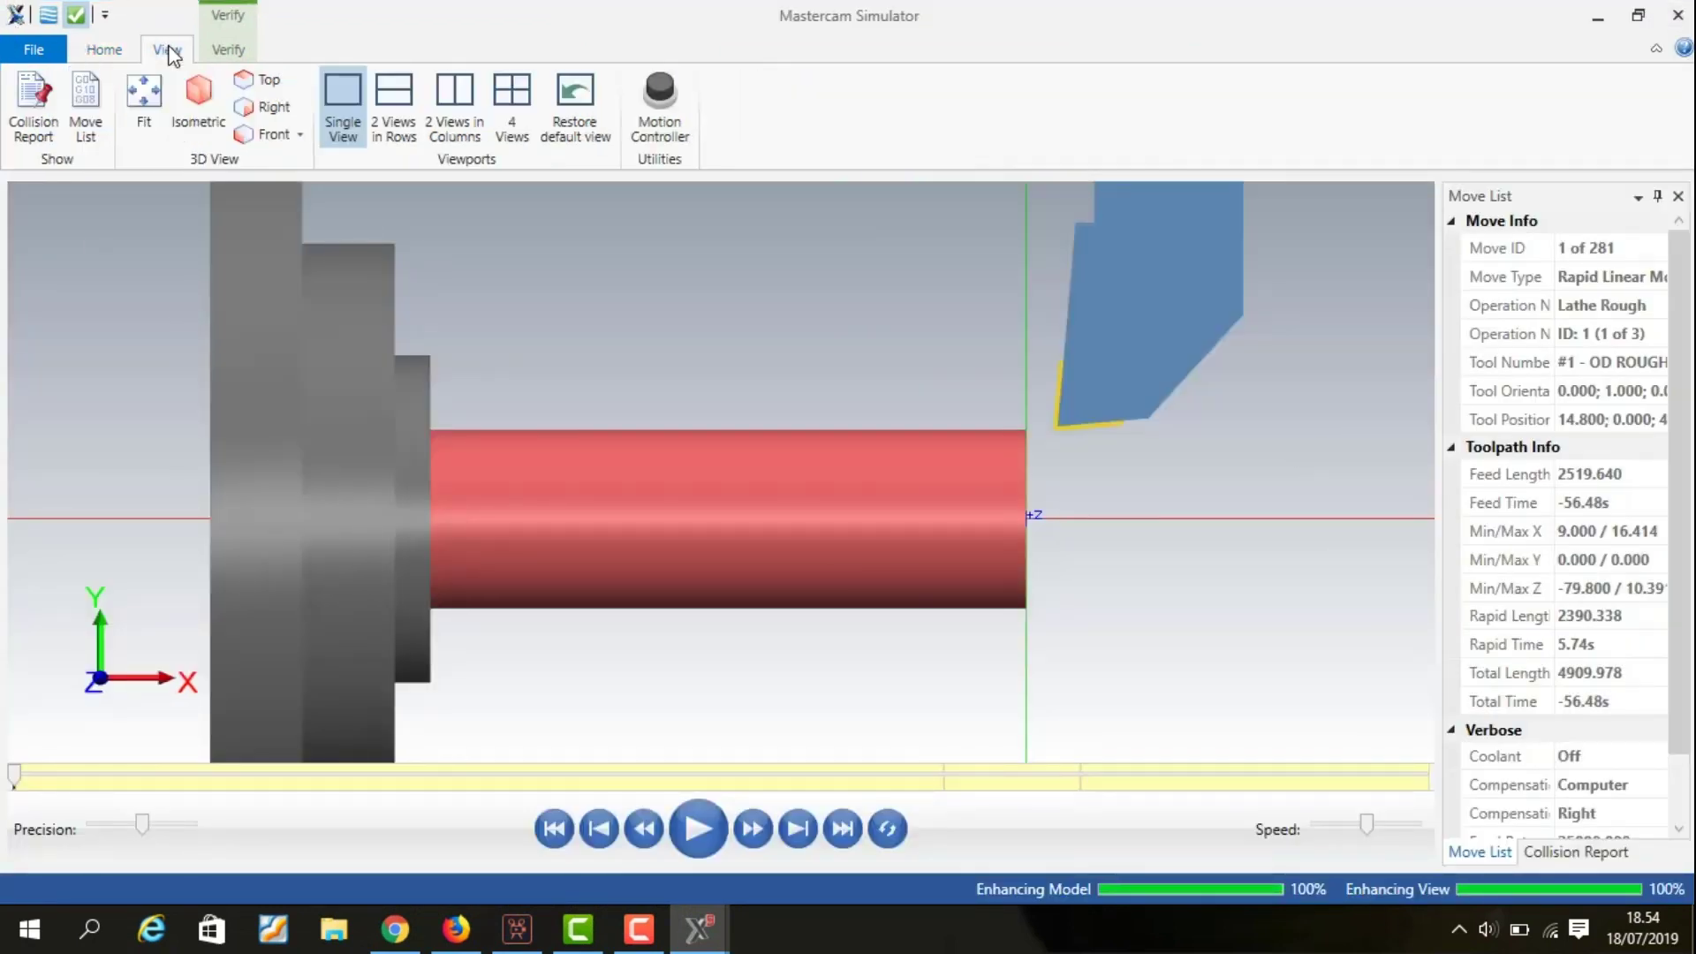
pyautogui.click(512, 92)
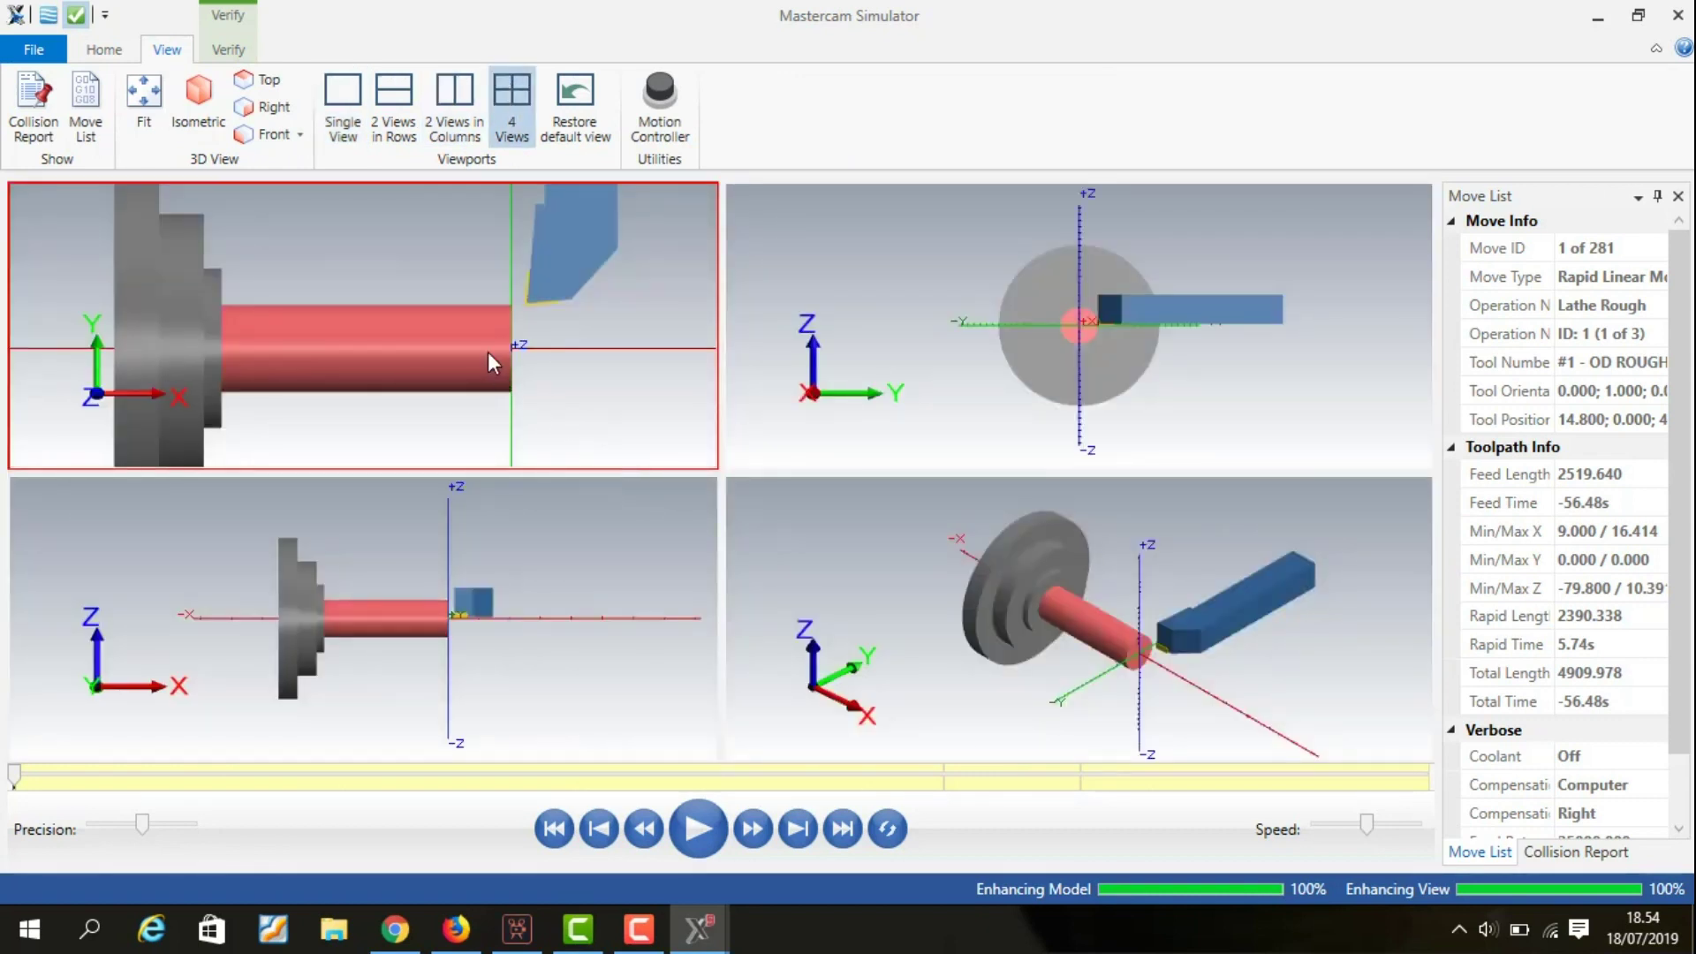
pyautogui.click(940, 570)
pyautogui.scroll(3, 1153, 681)
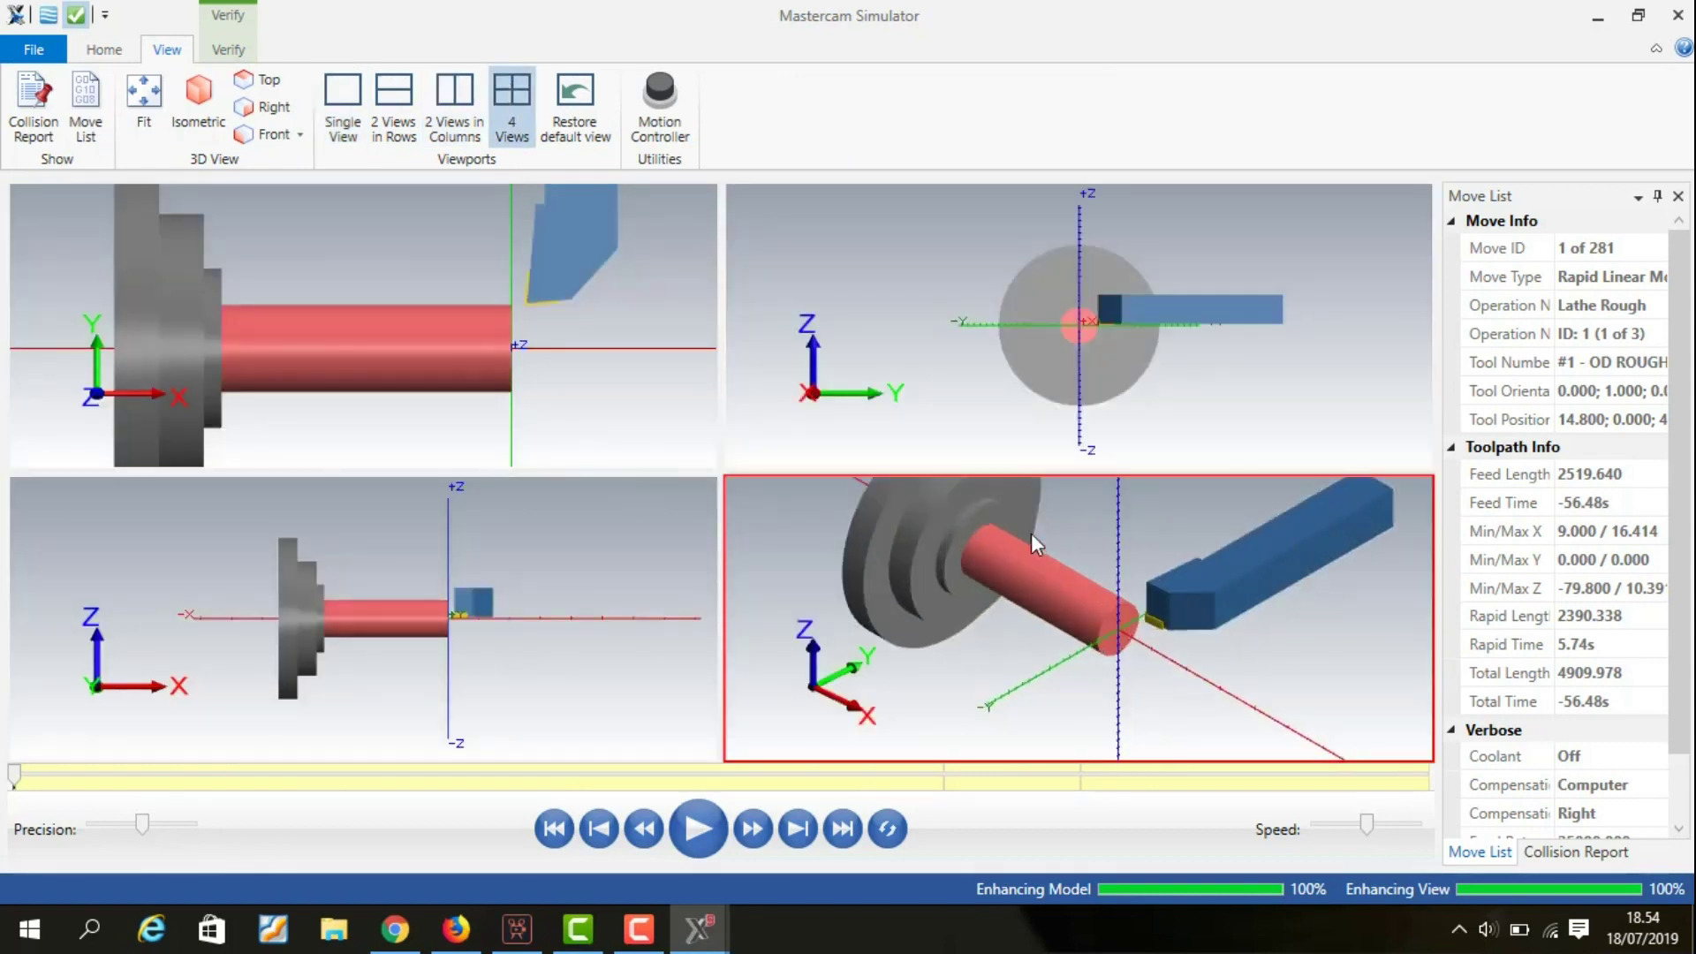
pyautogui.scroll(1, 986, 512)
pyautogui.scroll(2, 995, 517)
# Zoom in on the bottom-left and top-left viewports to show the part and tool.
pyautogui.click(752, 374)
pyautogui.click(408, 602)
pyautogui.scroll(2, 405, 601)
pyautogui.scroll(1, 406, 601)
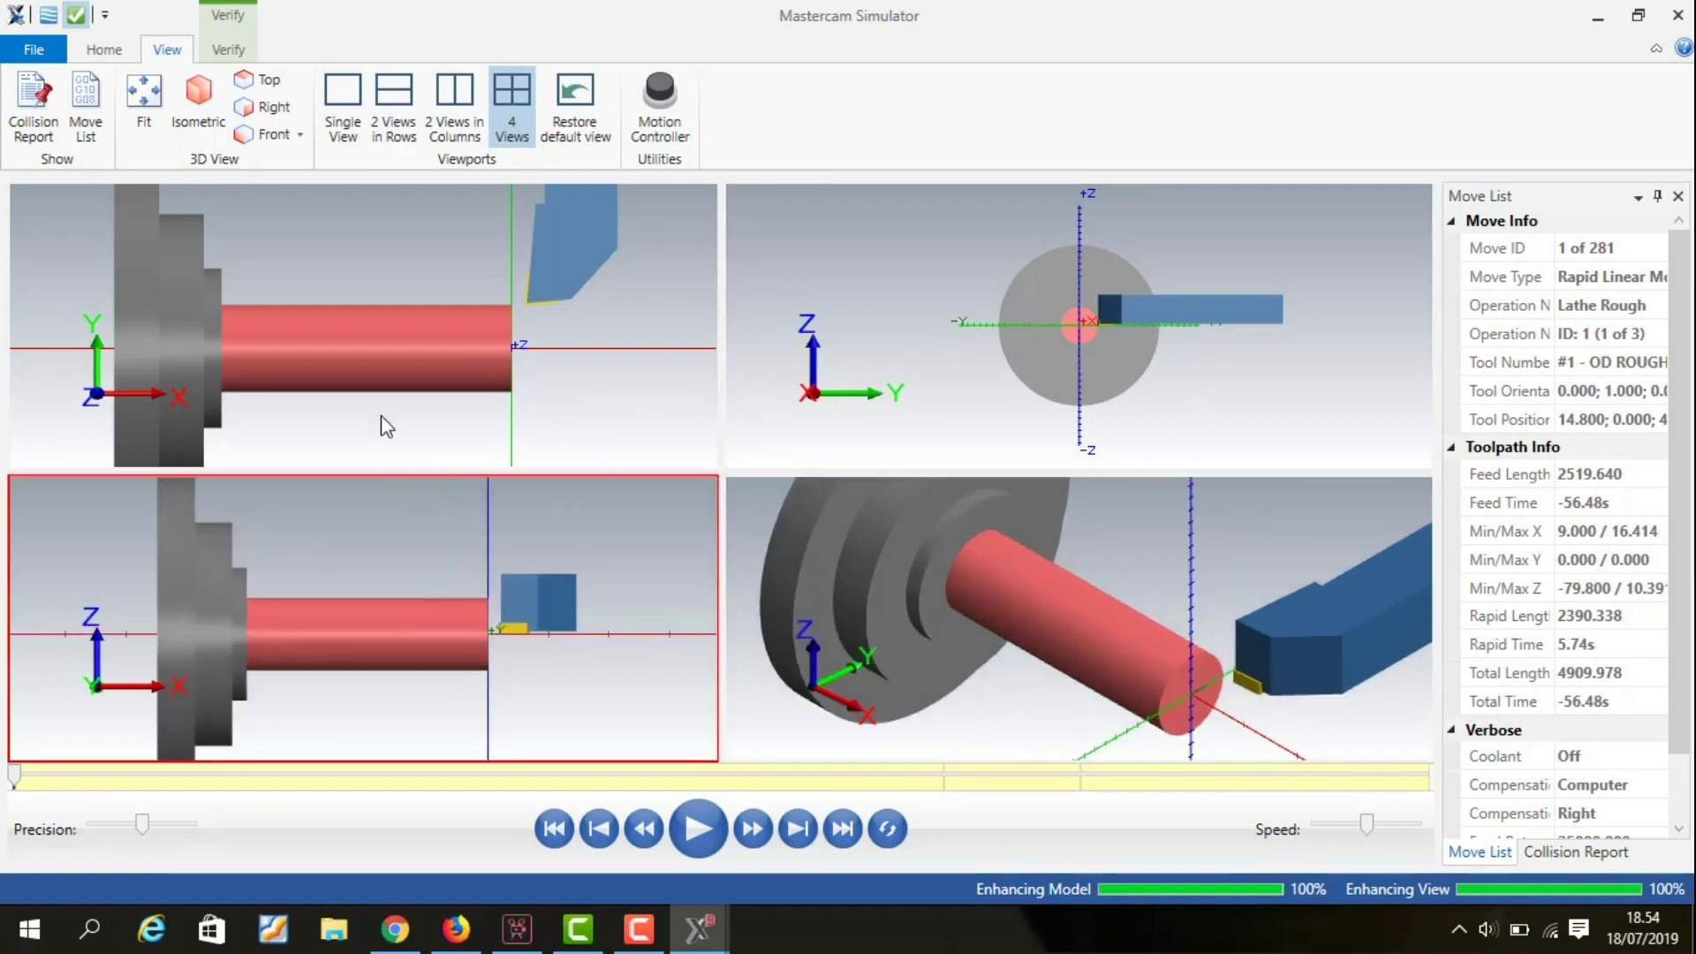
pyautogui.click(383, 443)
pyautogui.scroll(1, 389, 300)
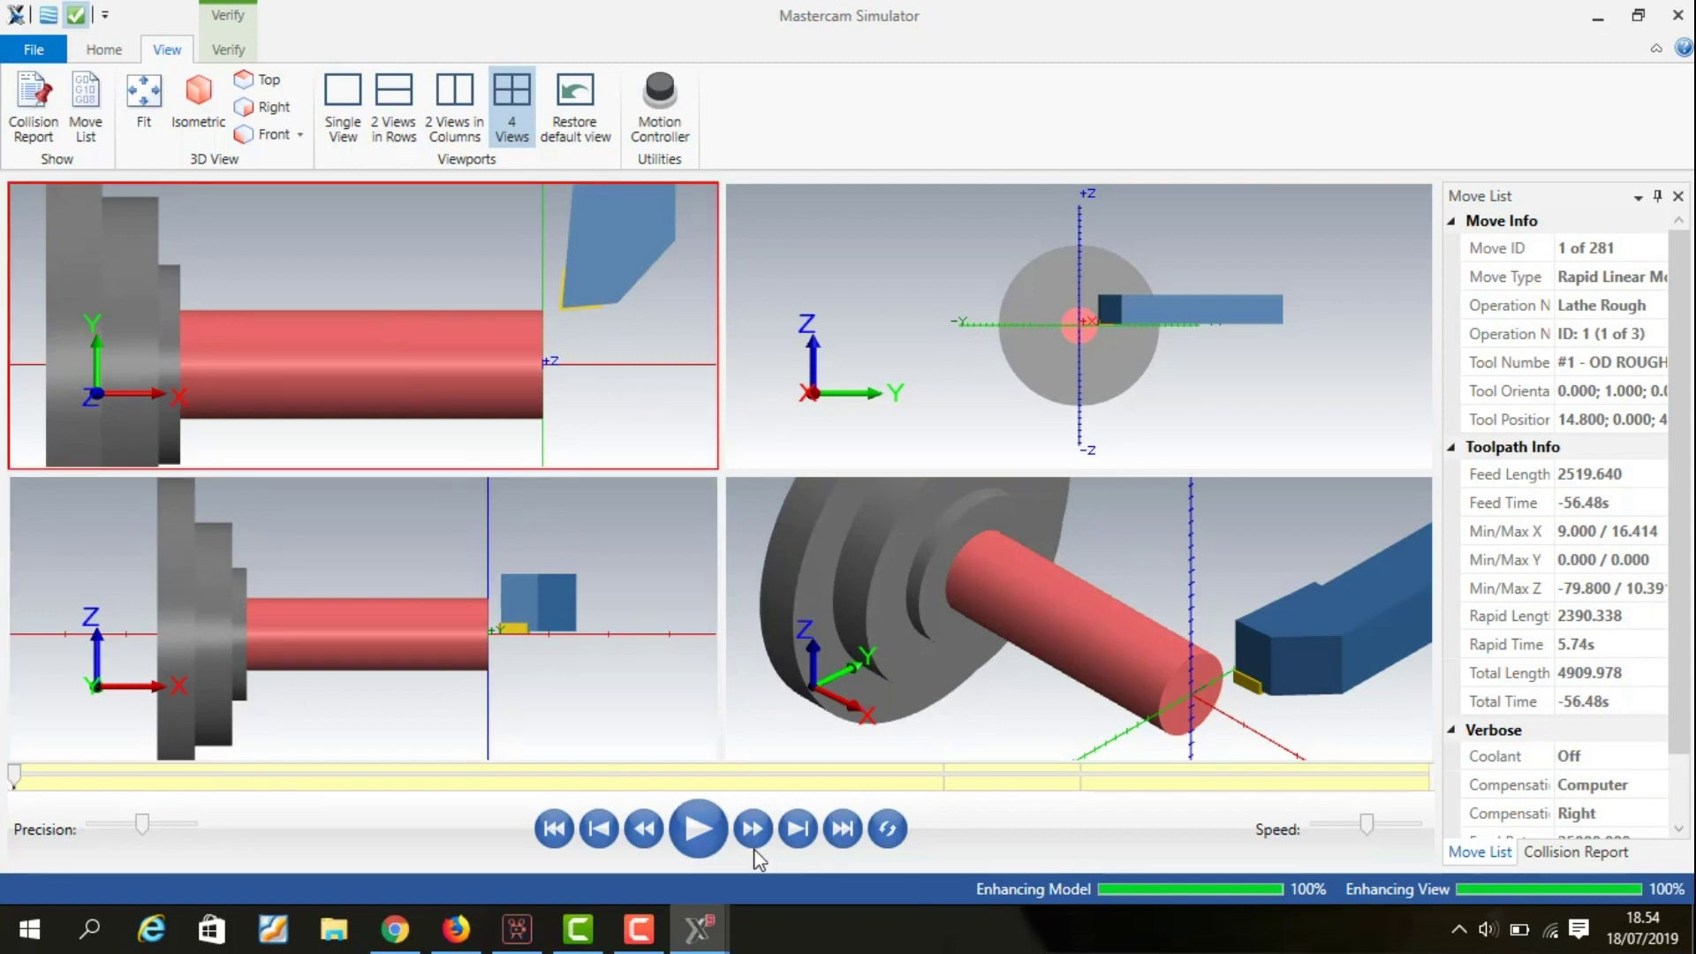
# Play the machining simulation, adjusting the speed slider and zooming as it runs.
pyautogui.click(704, 838)
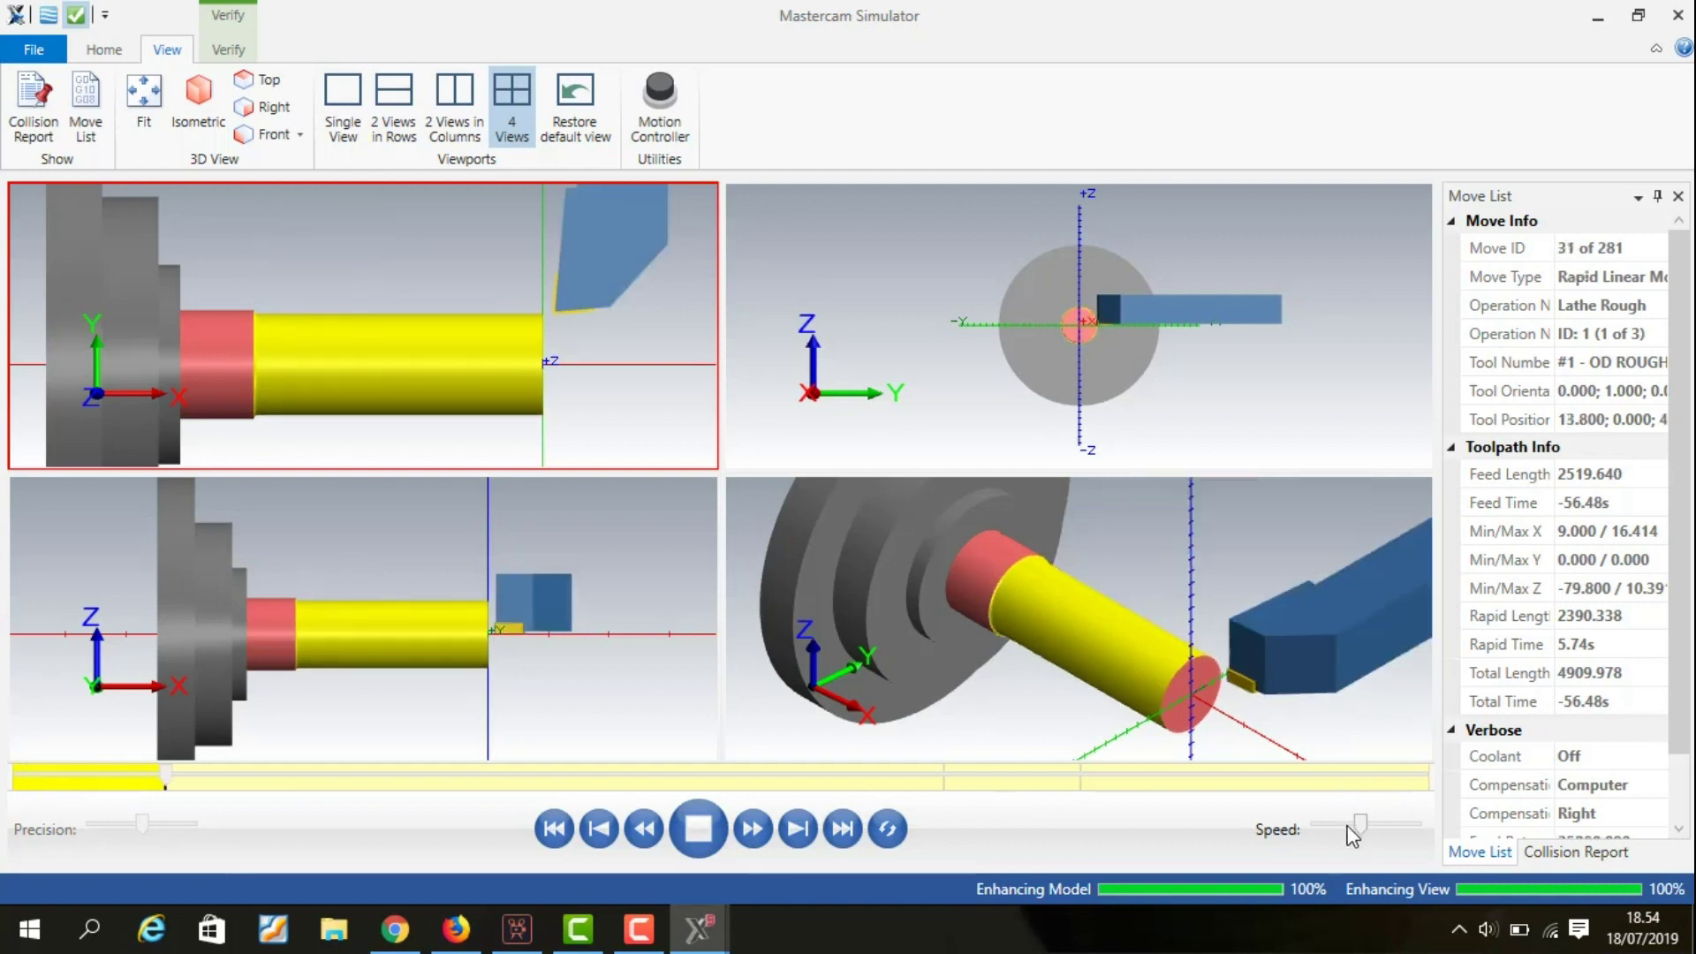
pyautogui.moveTo(1351, 829); pyautogui.dragTo(1319, 831)
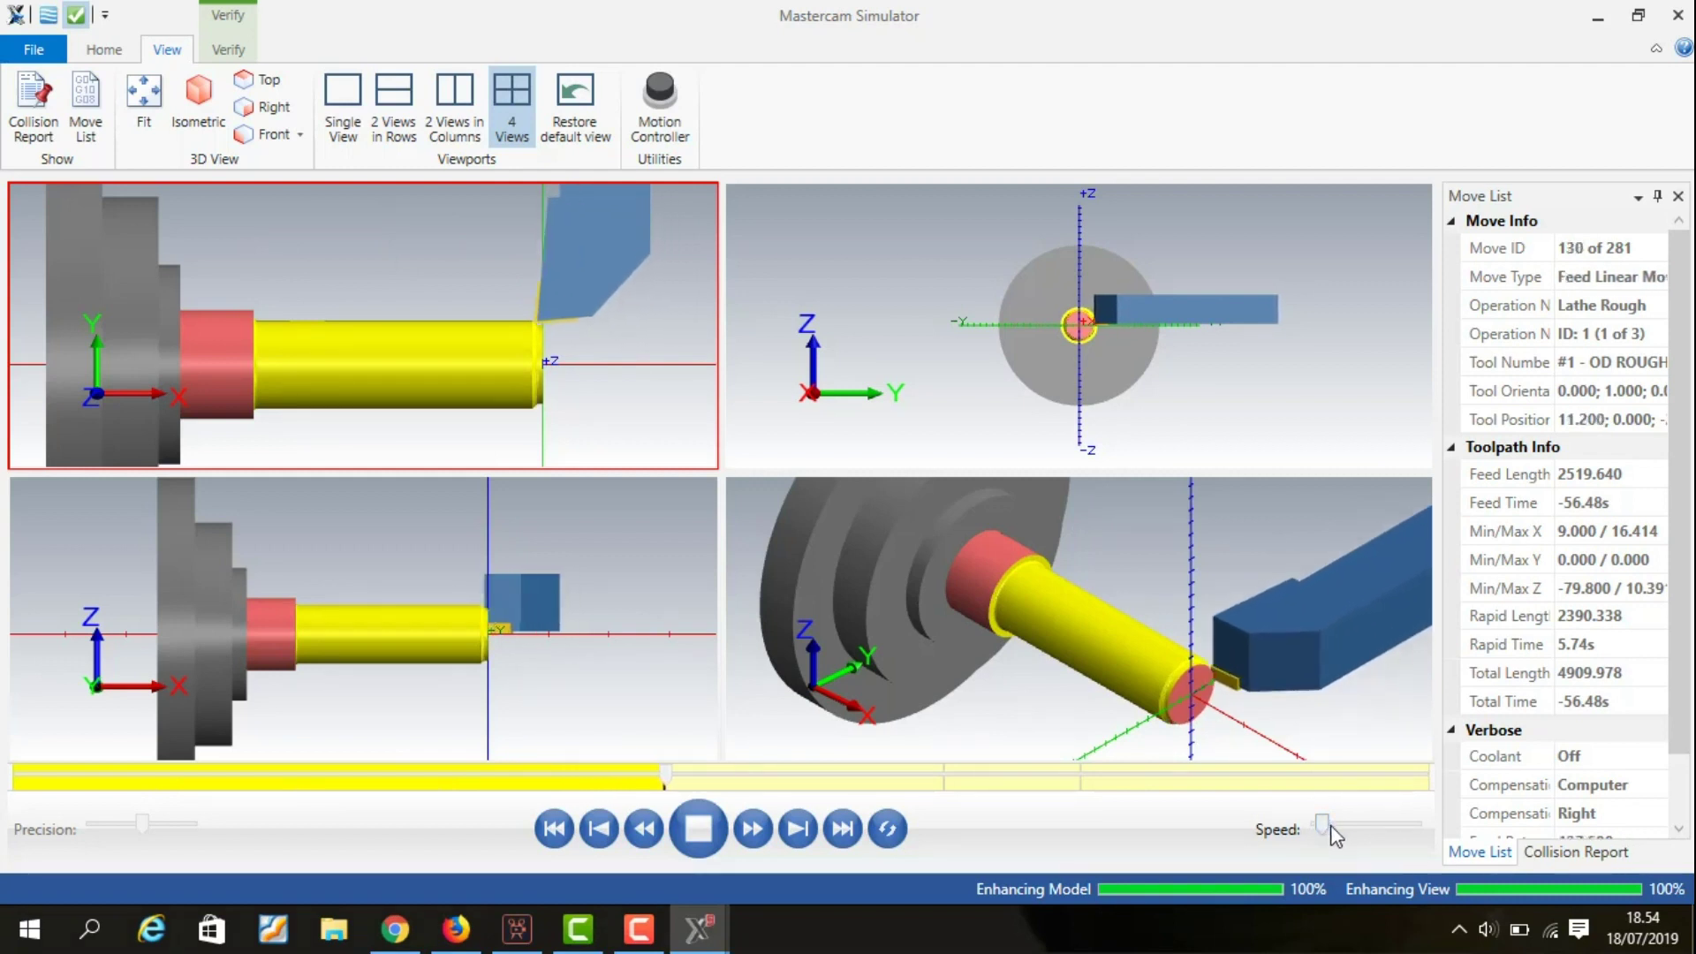
pyautogui.click(1333, 826)
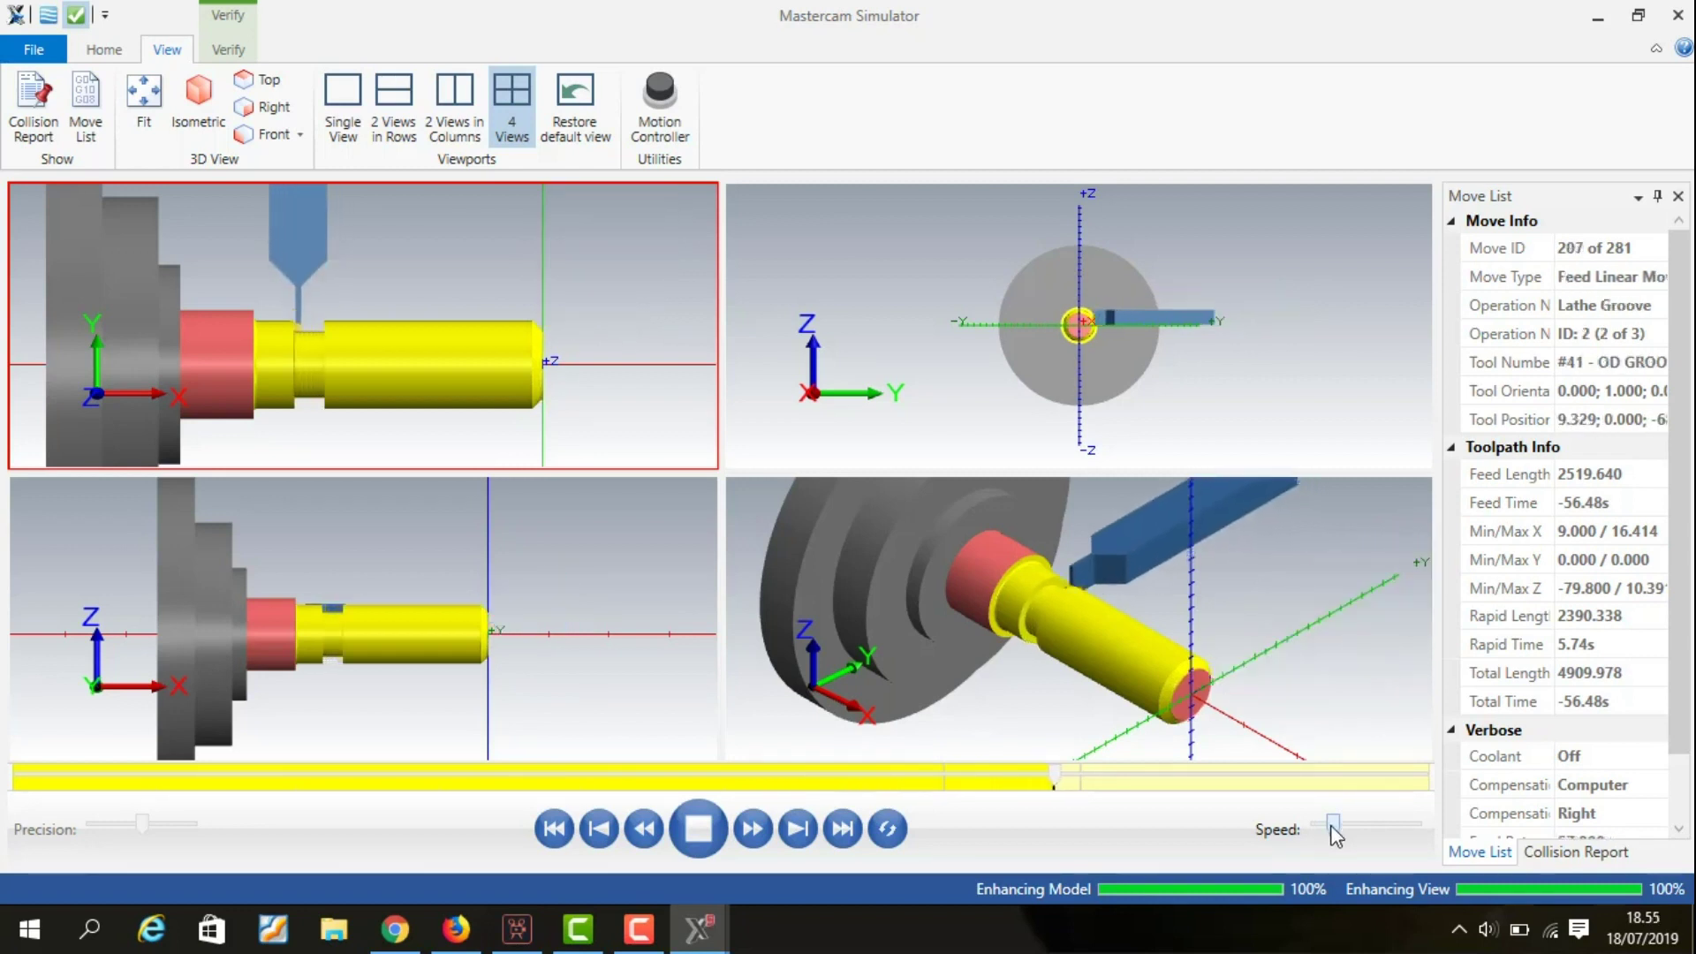
pyautogui.moveTo(1332, 827); pyautogui.dragTo(1291, 828)
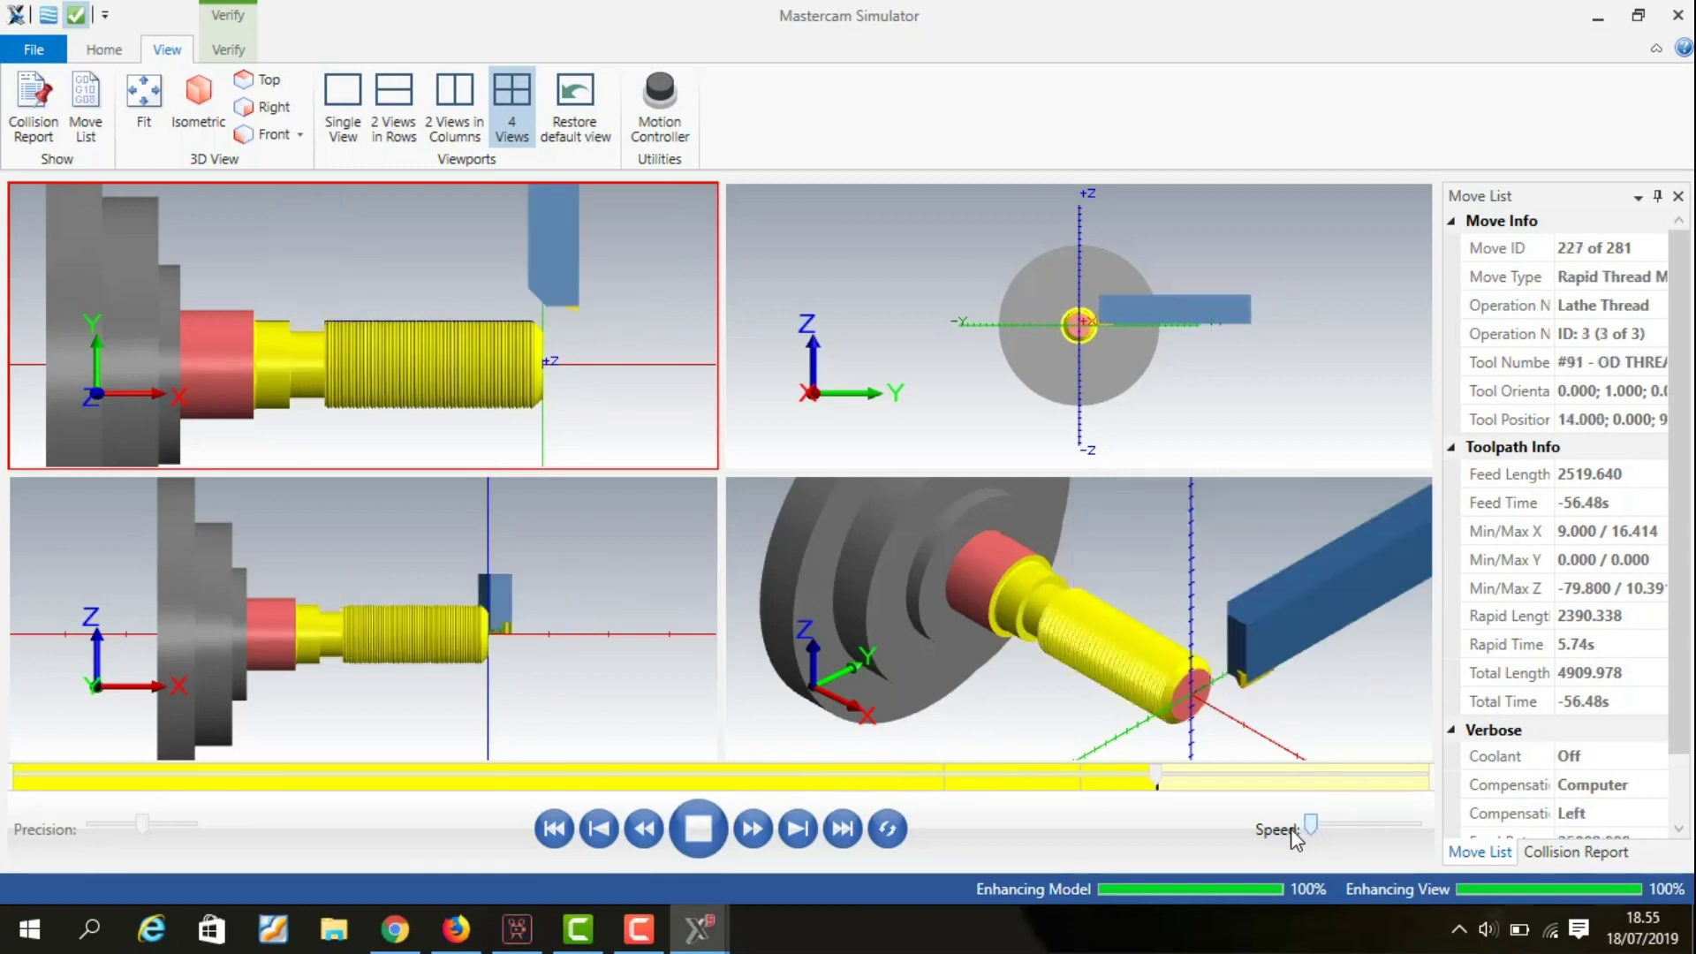
pyautogui.scroll(2, 433, 363)
pyautogui.scroll(3, 441, 378)
pyautogui.scroll(-1, 442, 371)
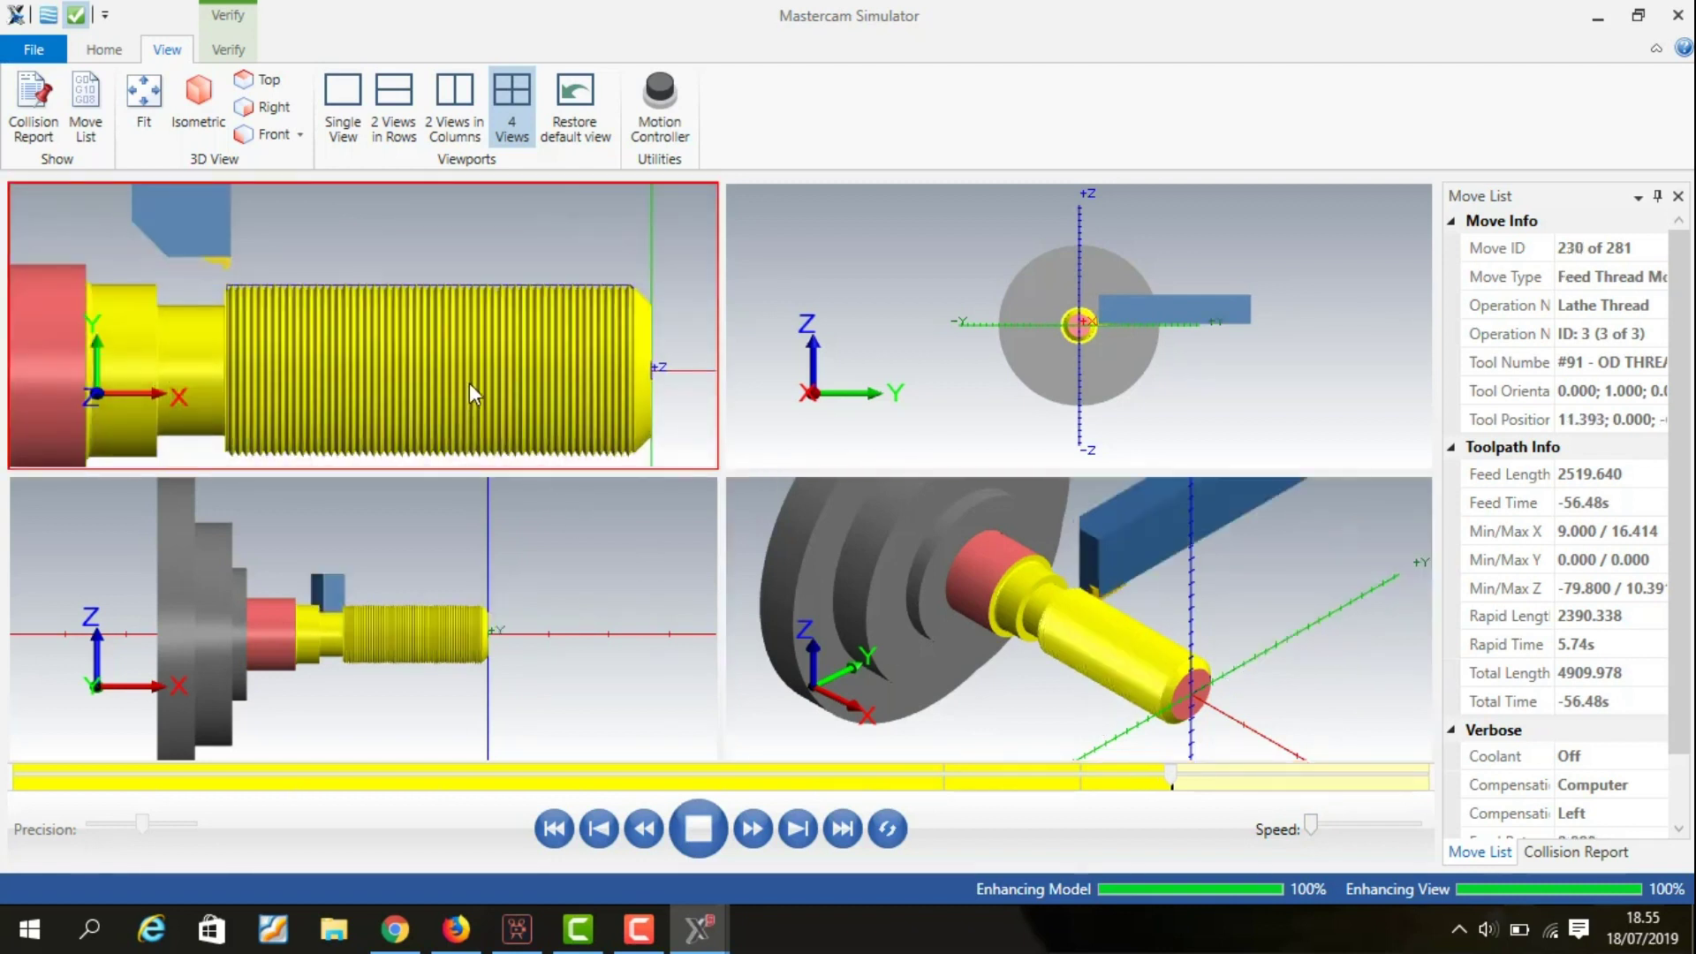
pyautogui.scroll(1, 469, 384)
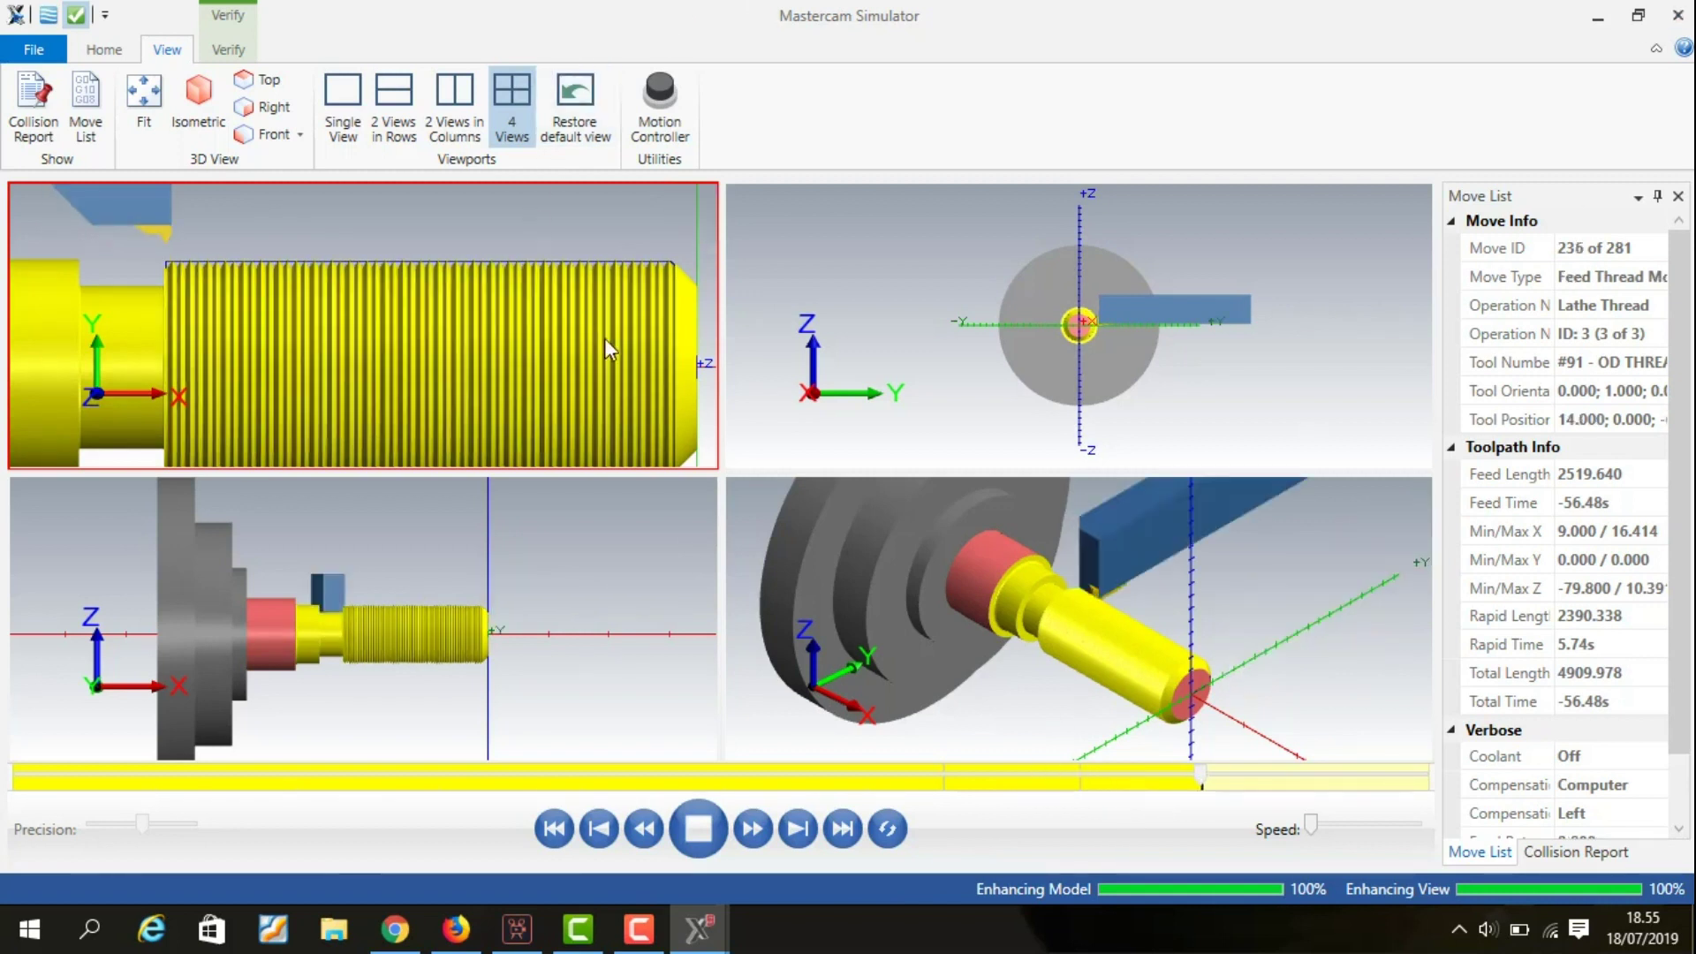
pyautogui.scroll(2, 616, 290)
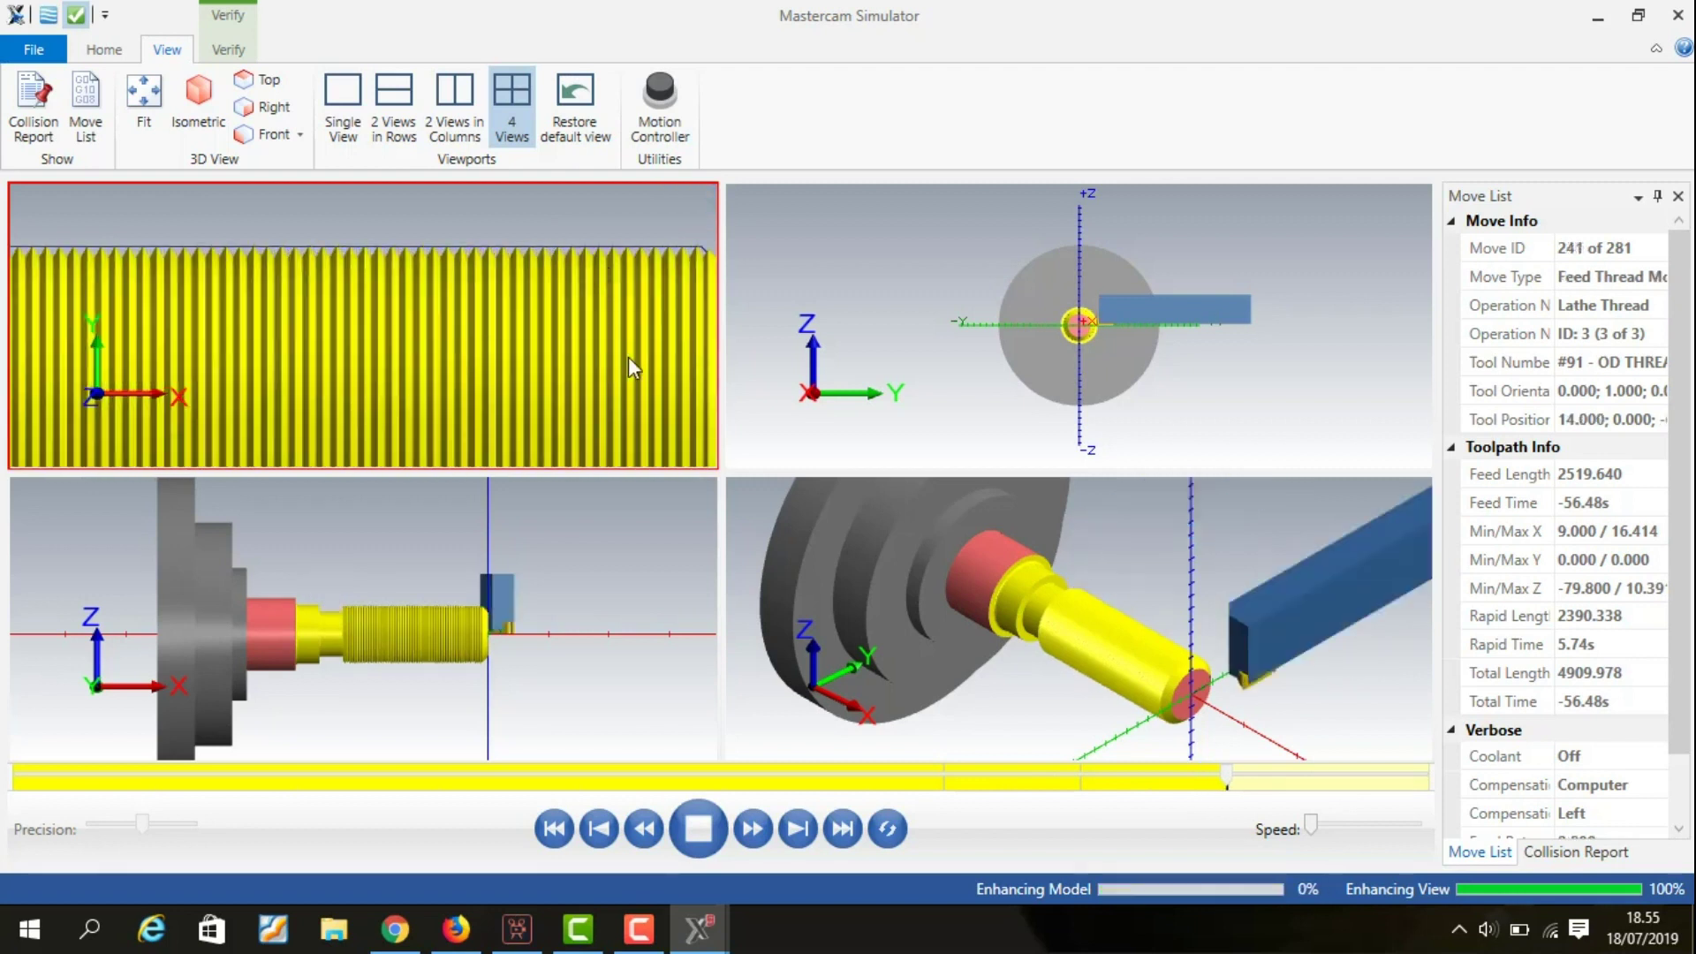
pyautogui.scroll(1, 624, 352)
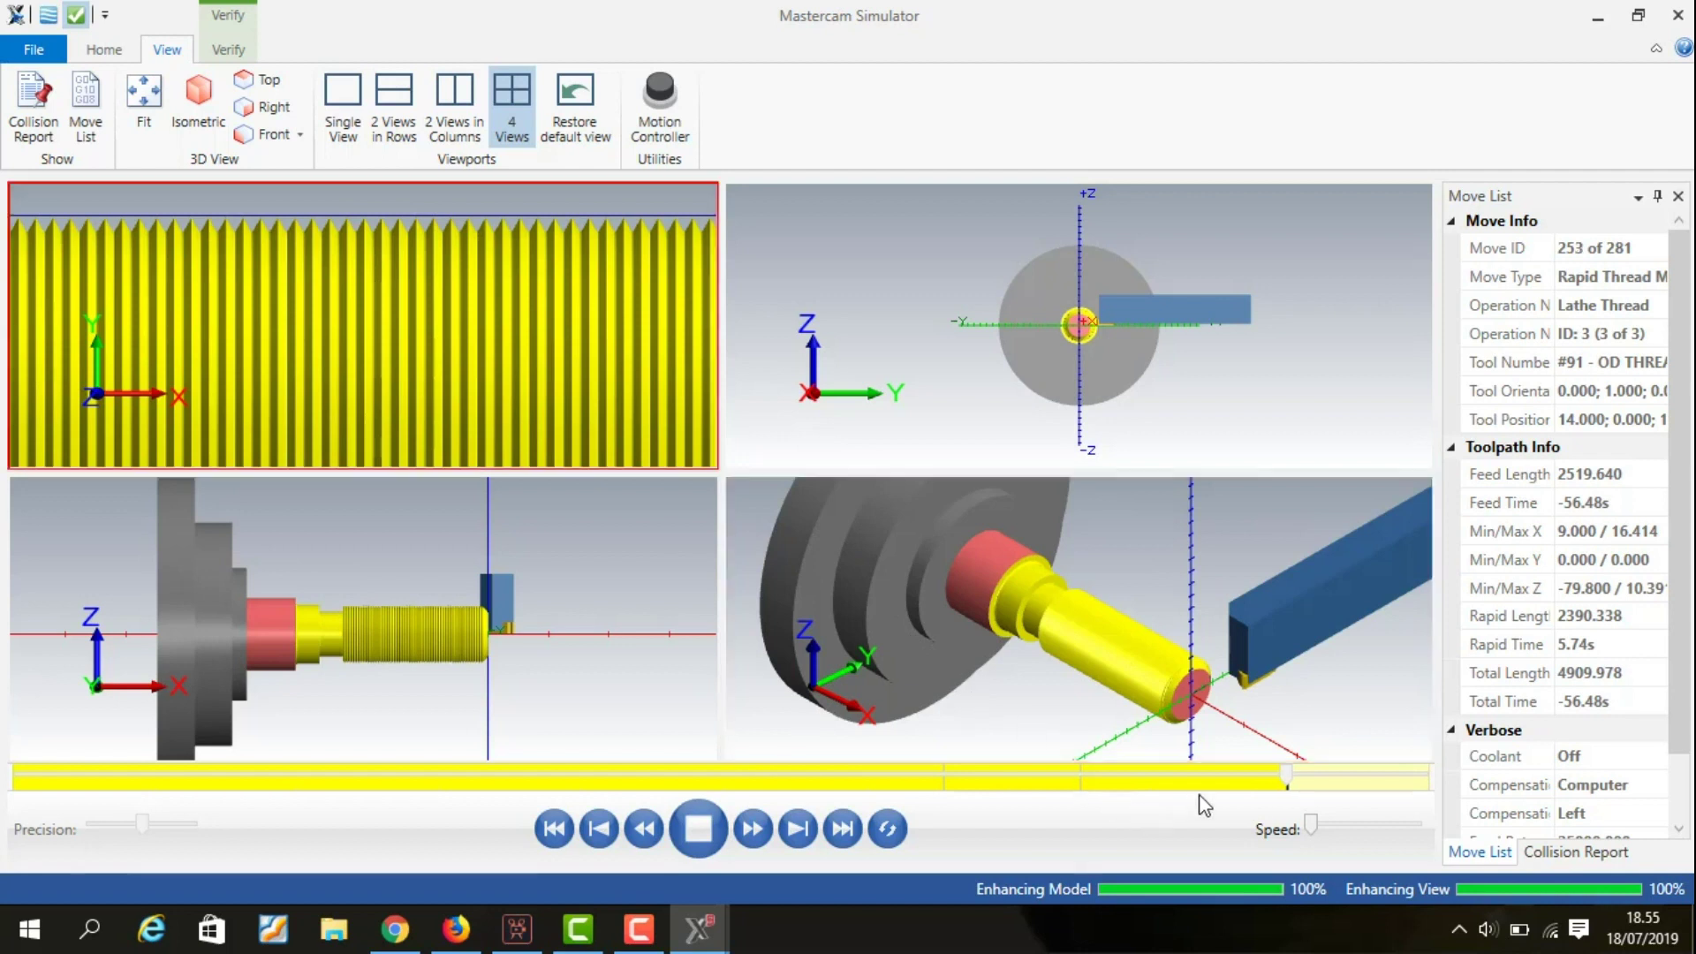
# Center the thread end and tool in the top-left viewport, then zoom the isometric view.
pyautogui.click(390, 489)
pyautogui.click(497, 331)
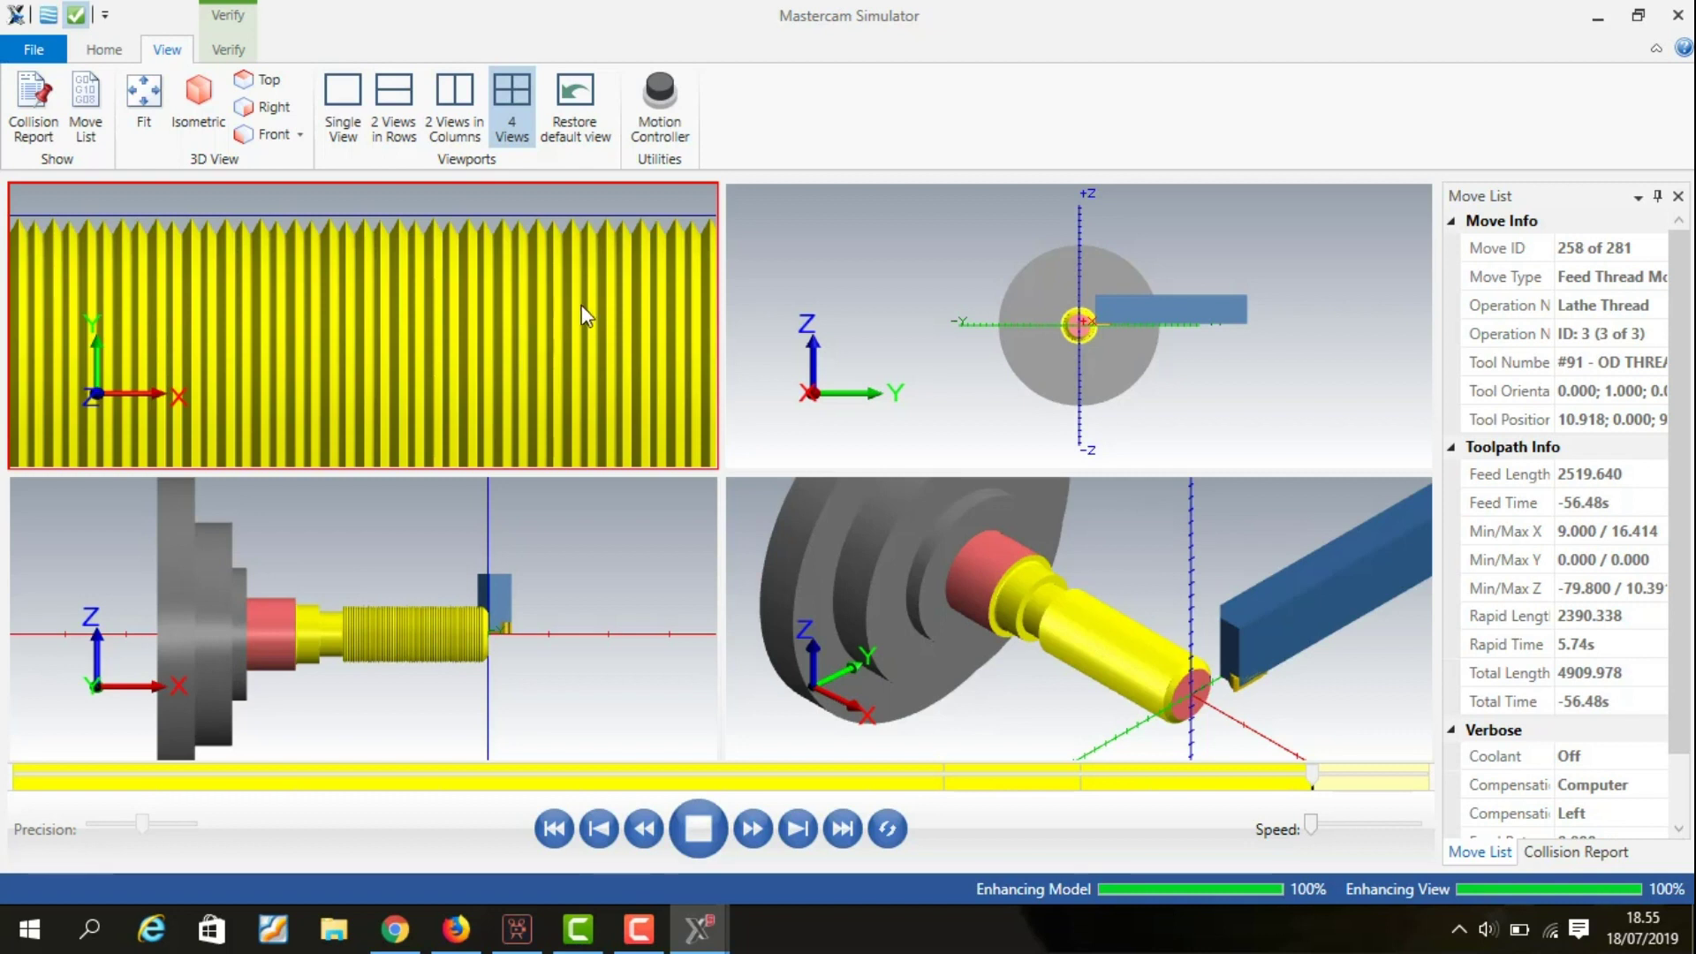
pyautogui.click(751, 512)
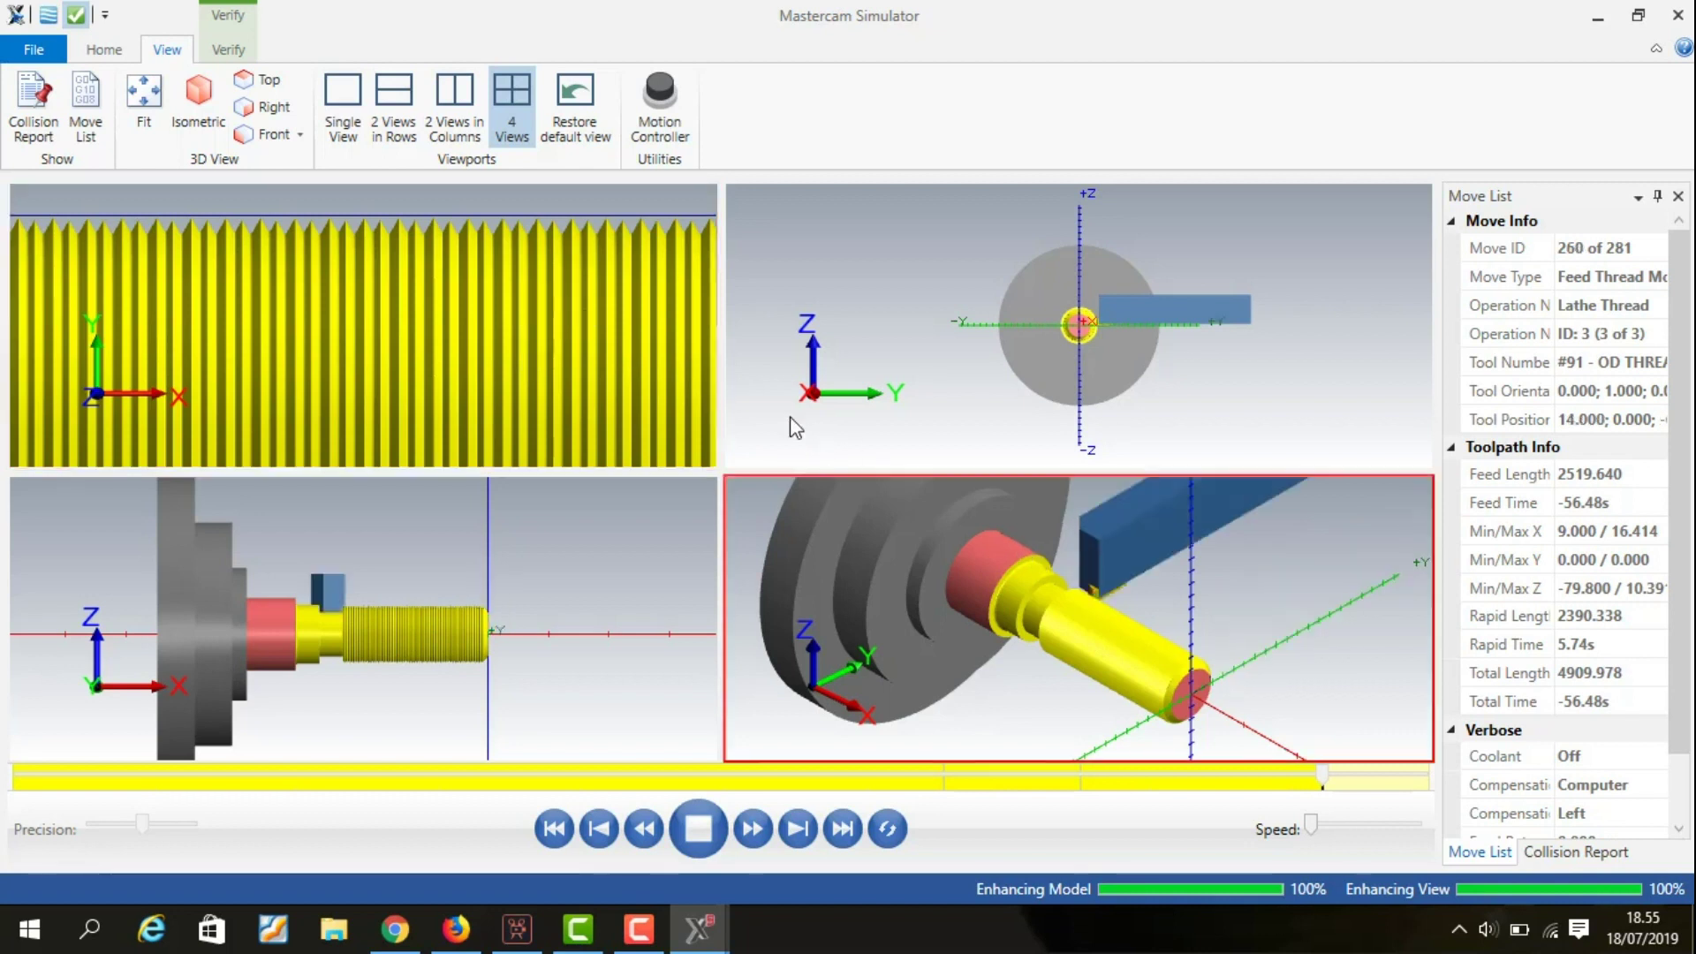
pyautogui.click(597, 357)
pyautogui.scroll(-2, 592, 309)
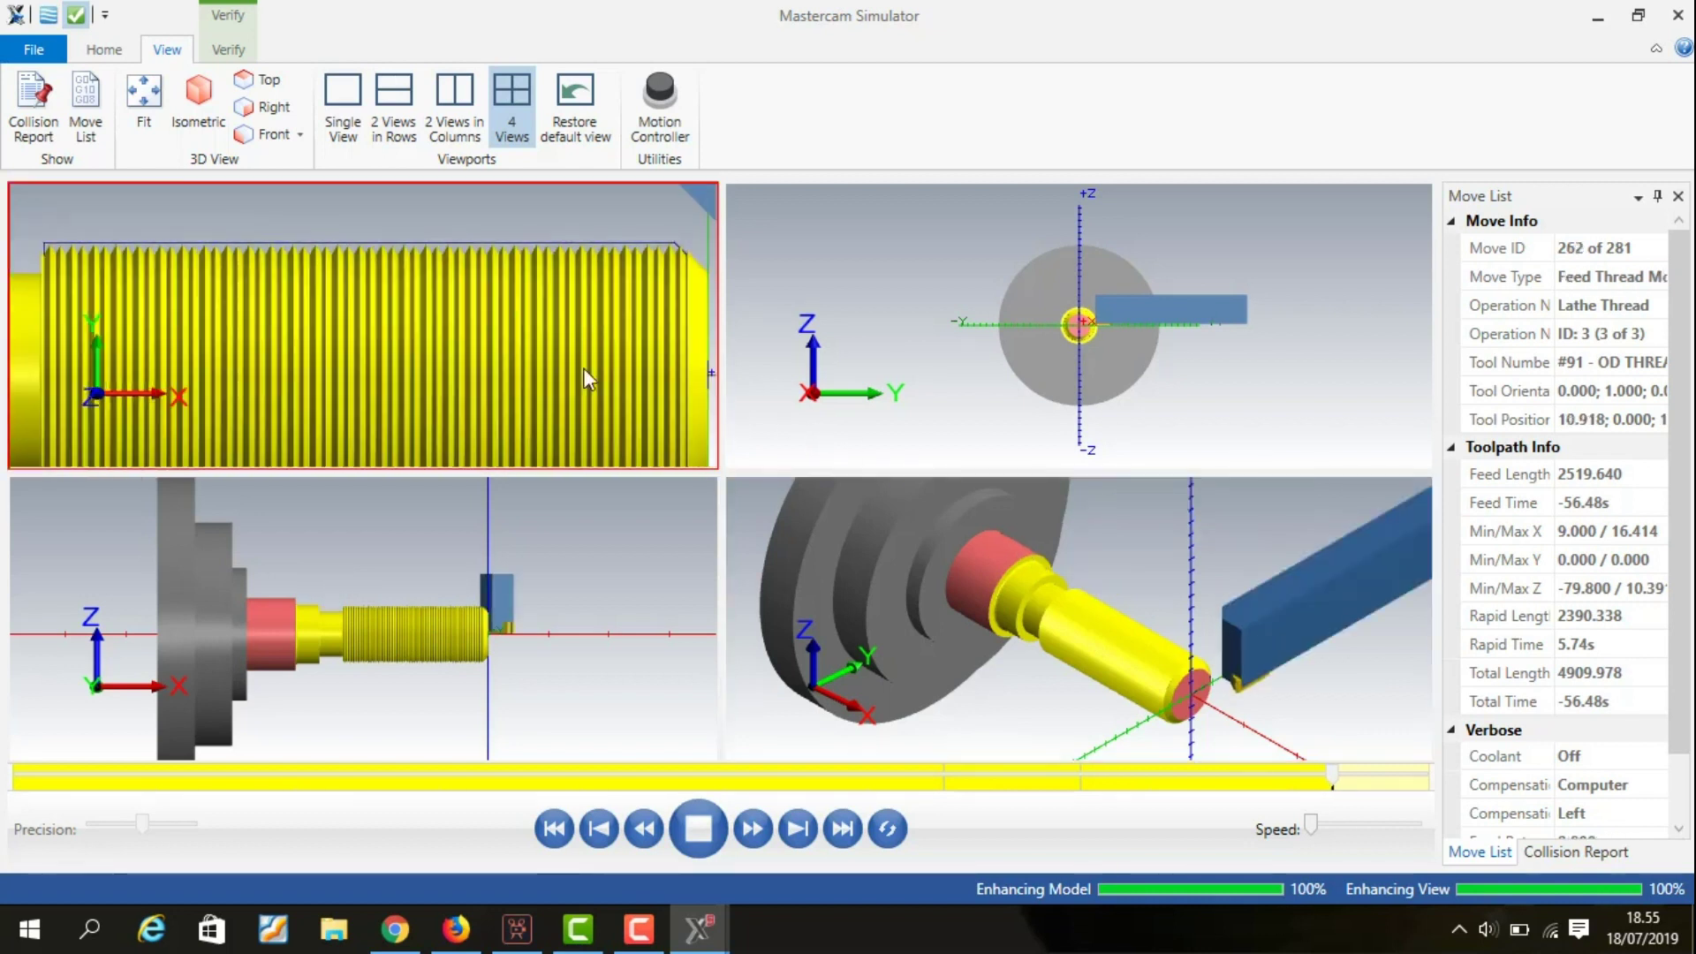
pyautogui.scroll(-2, 676, 389)
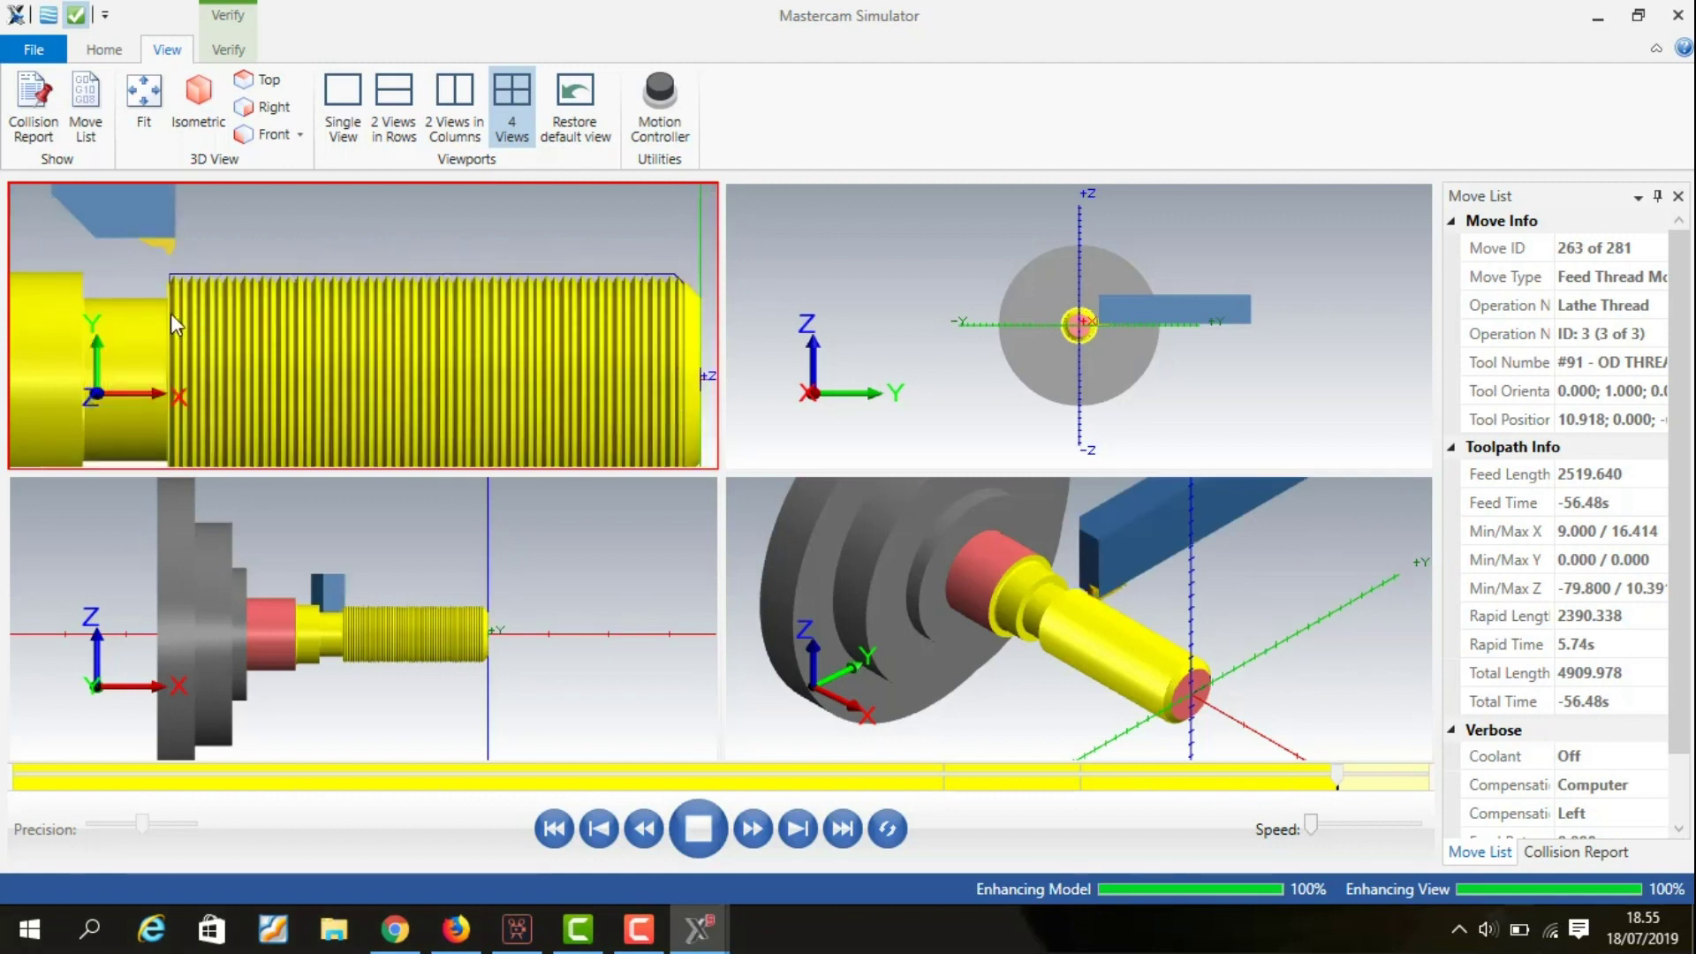
pyautogui.moveTo(566, 291); pyautogui.dragTo(363, 311, button='middle')
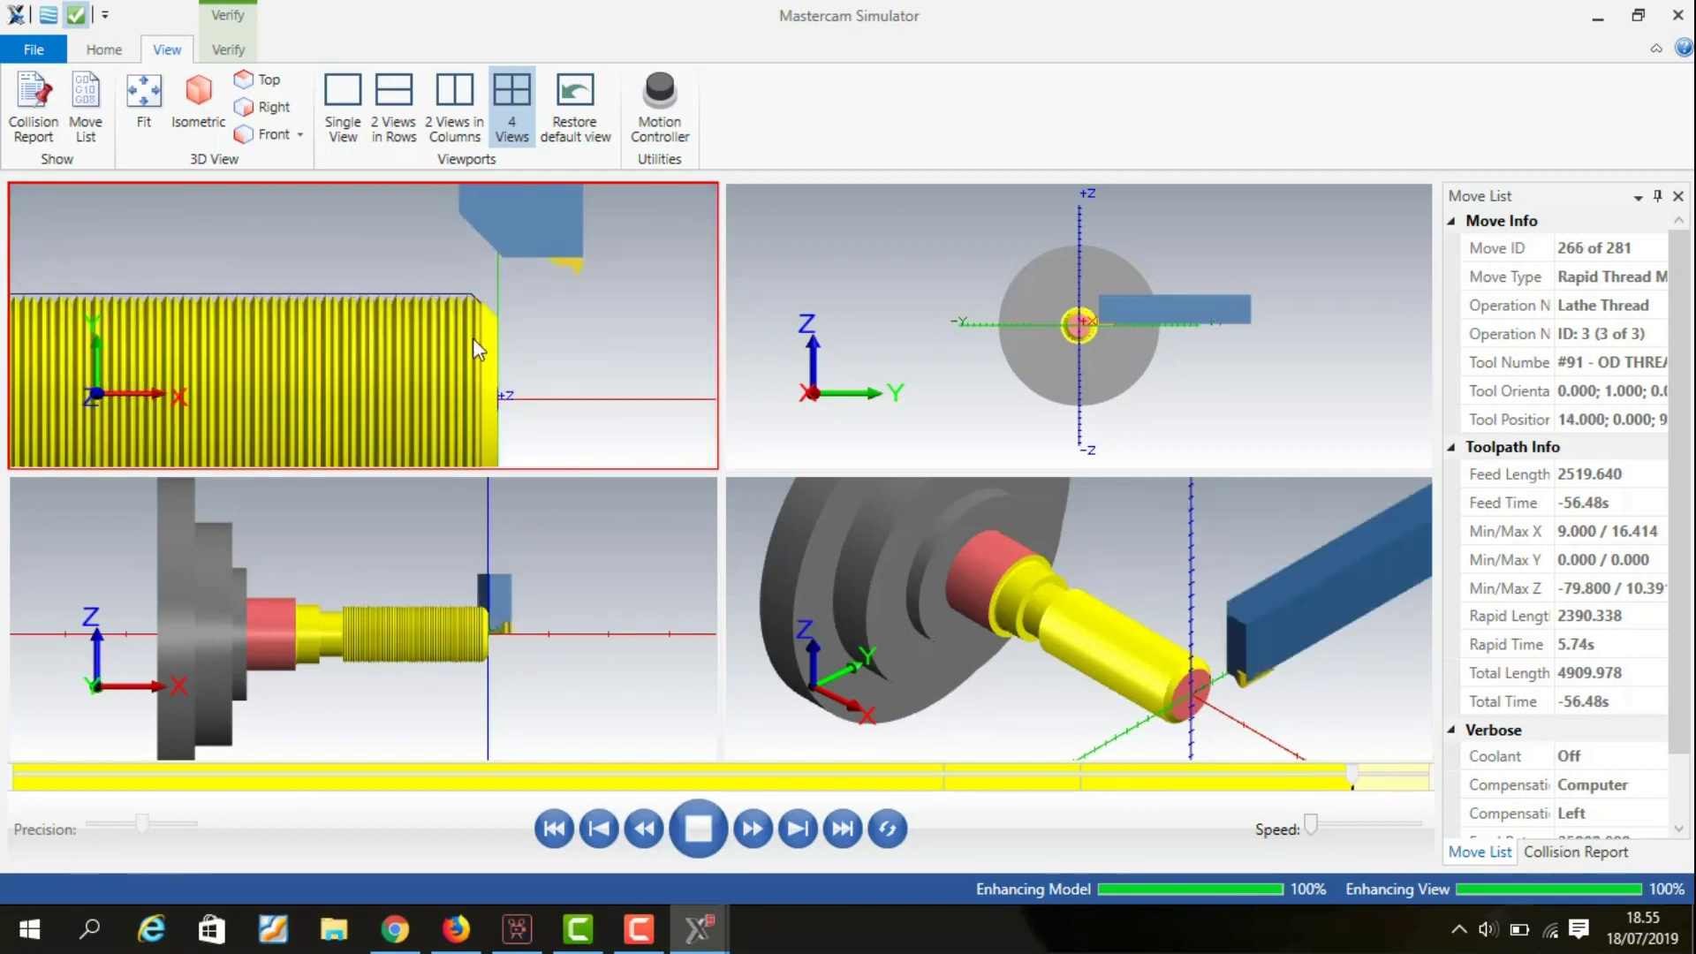
pyautogui.scroll(2, 473, 336)
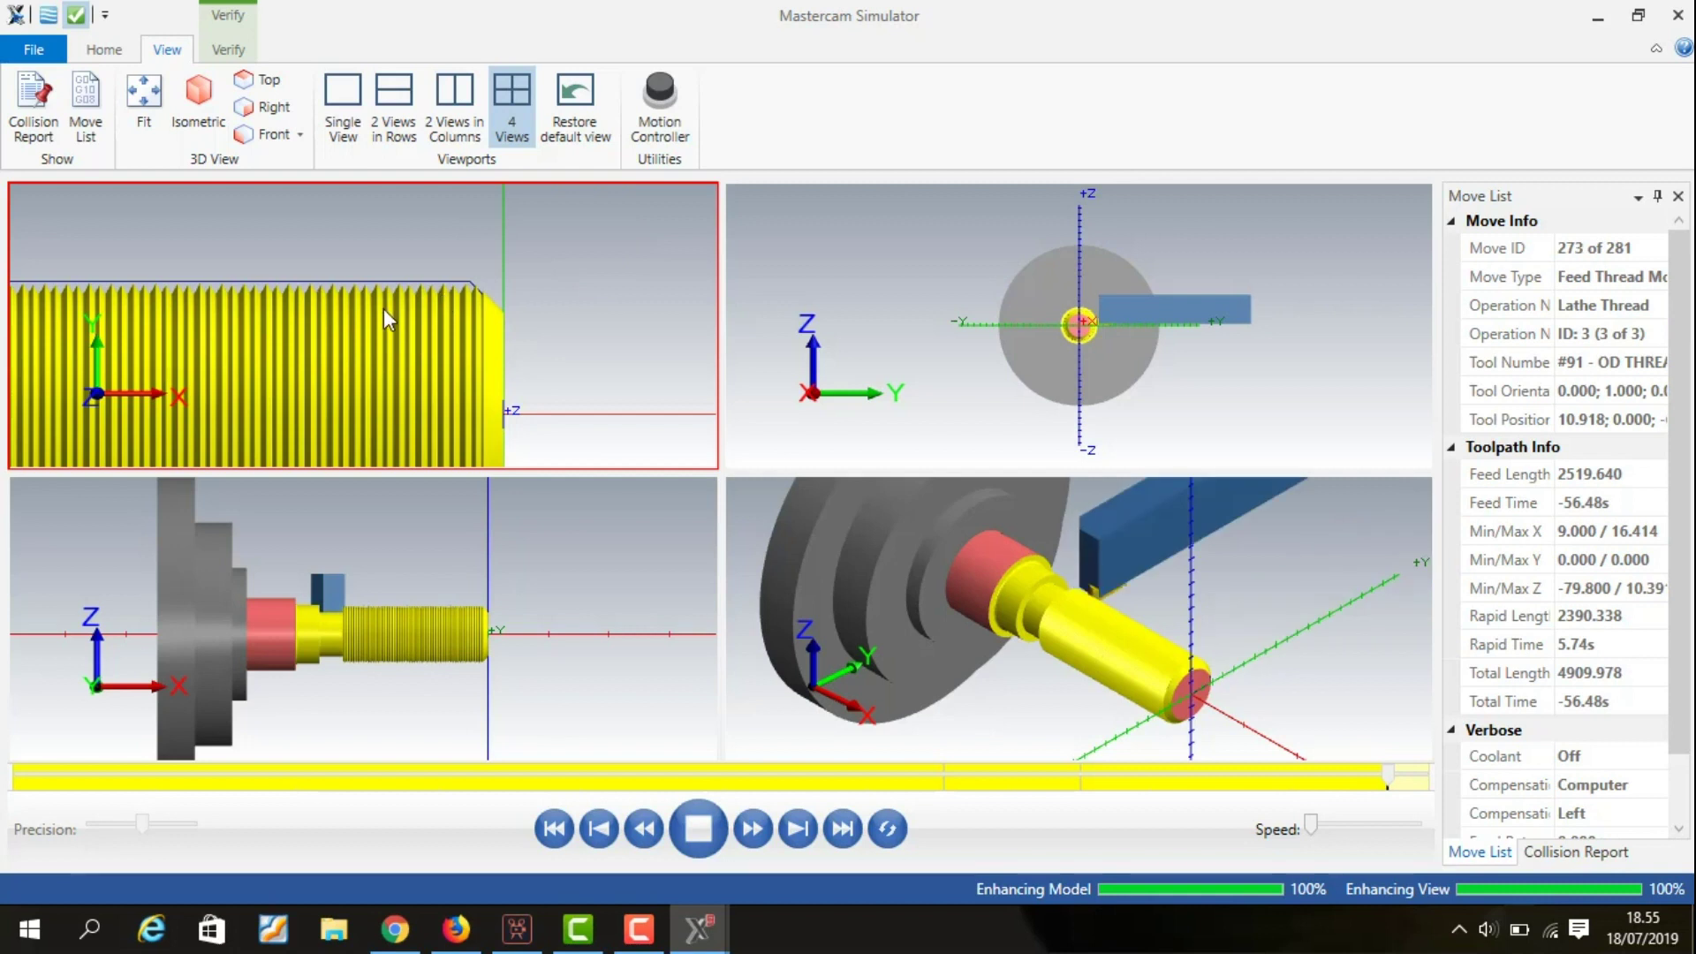
pyautogui.scroll(-1, 532, 367)
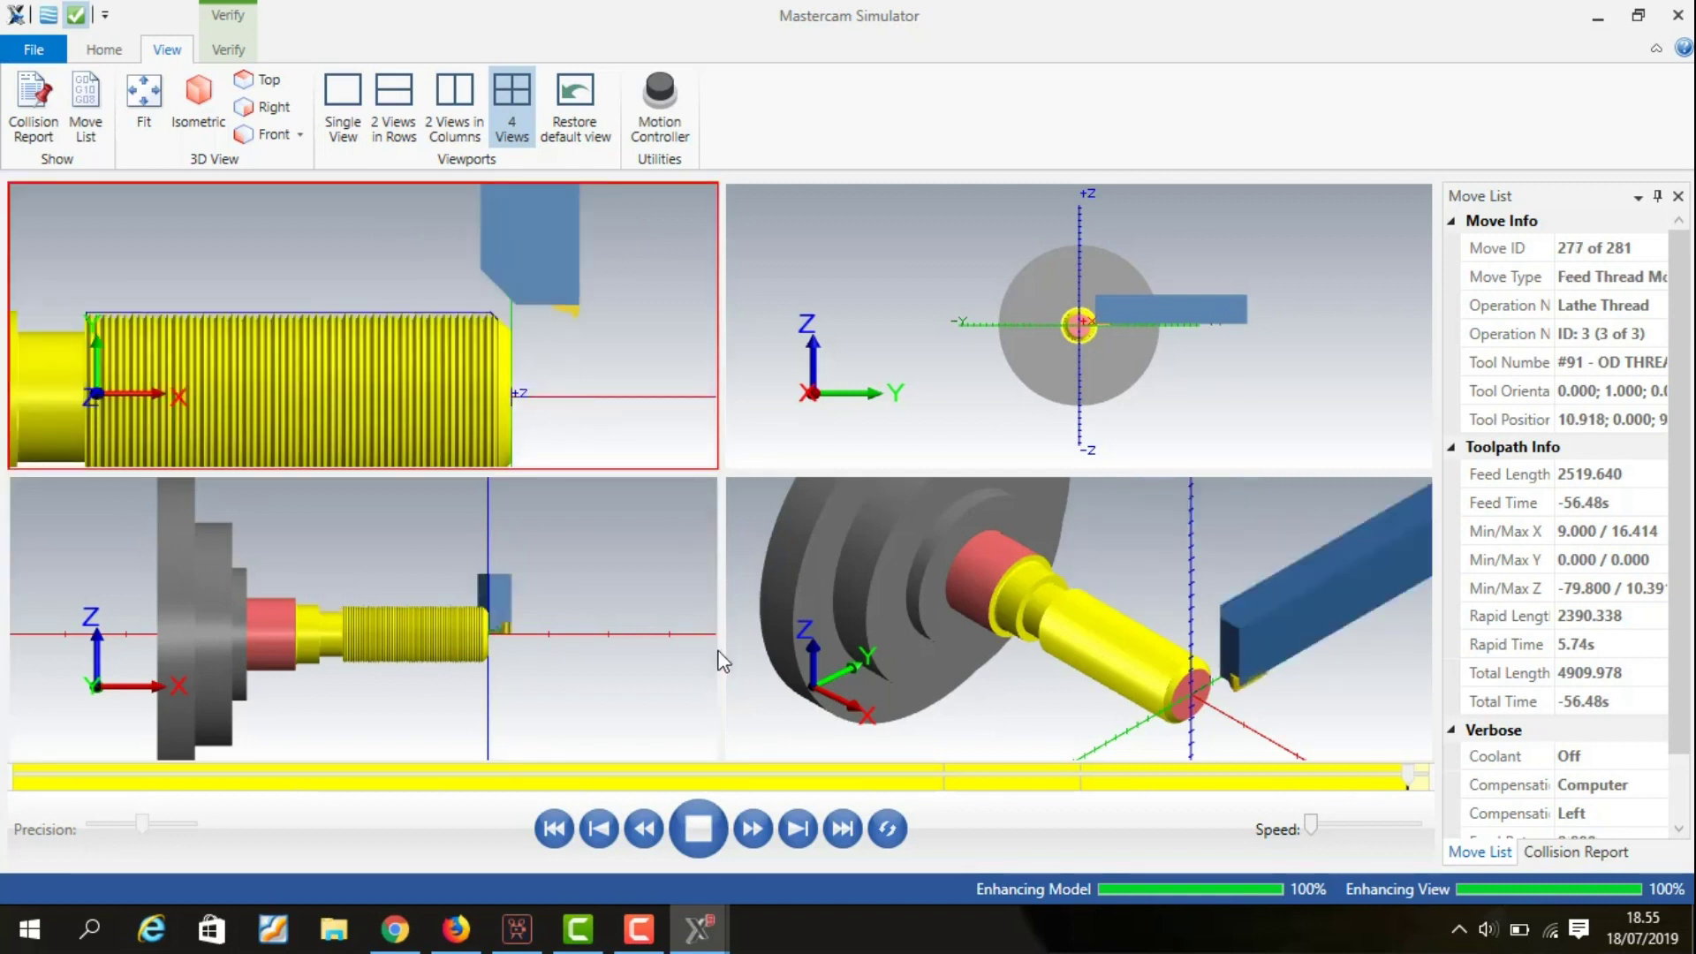
pyautogui.click(702, 583)
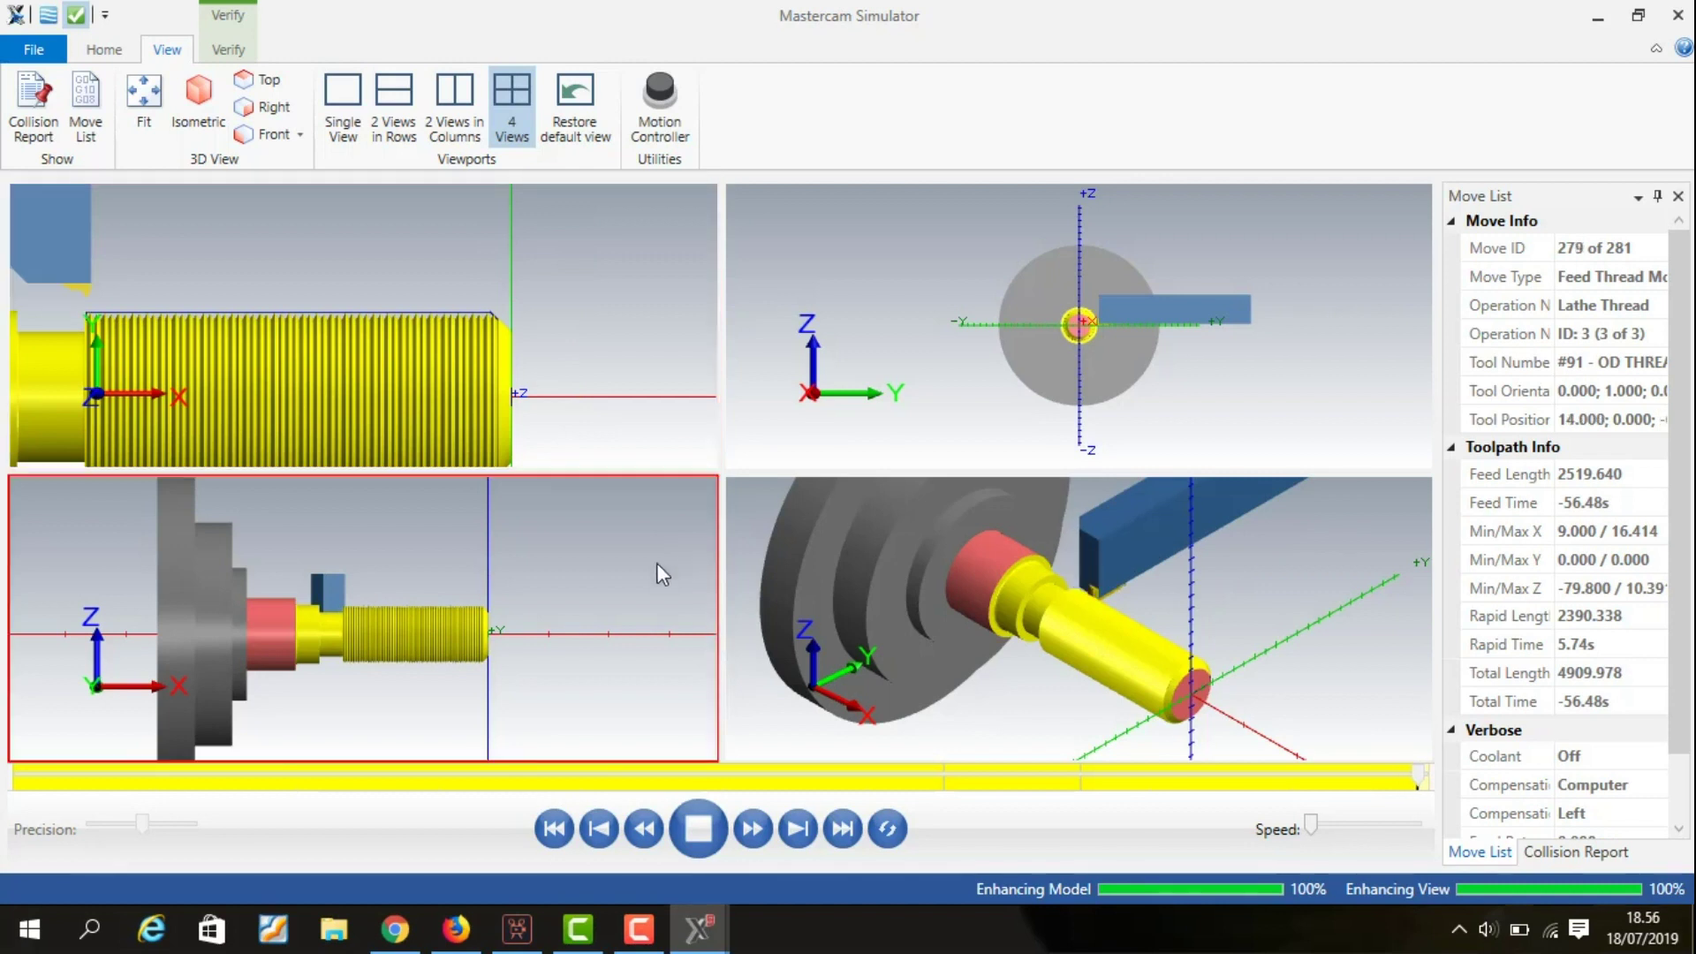
pyautogui.click(1162, 692)
pyautogui.scroll(3, 1162, 691)
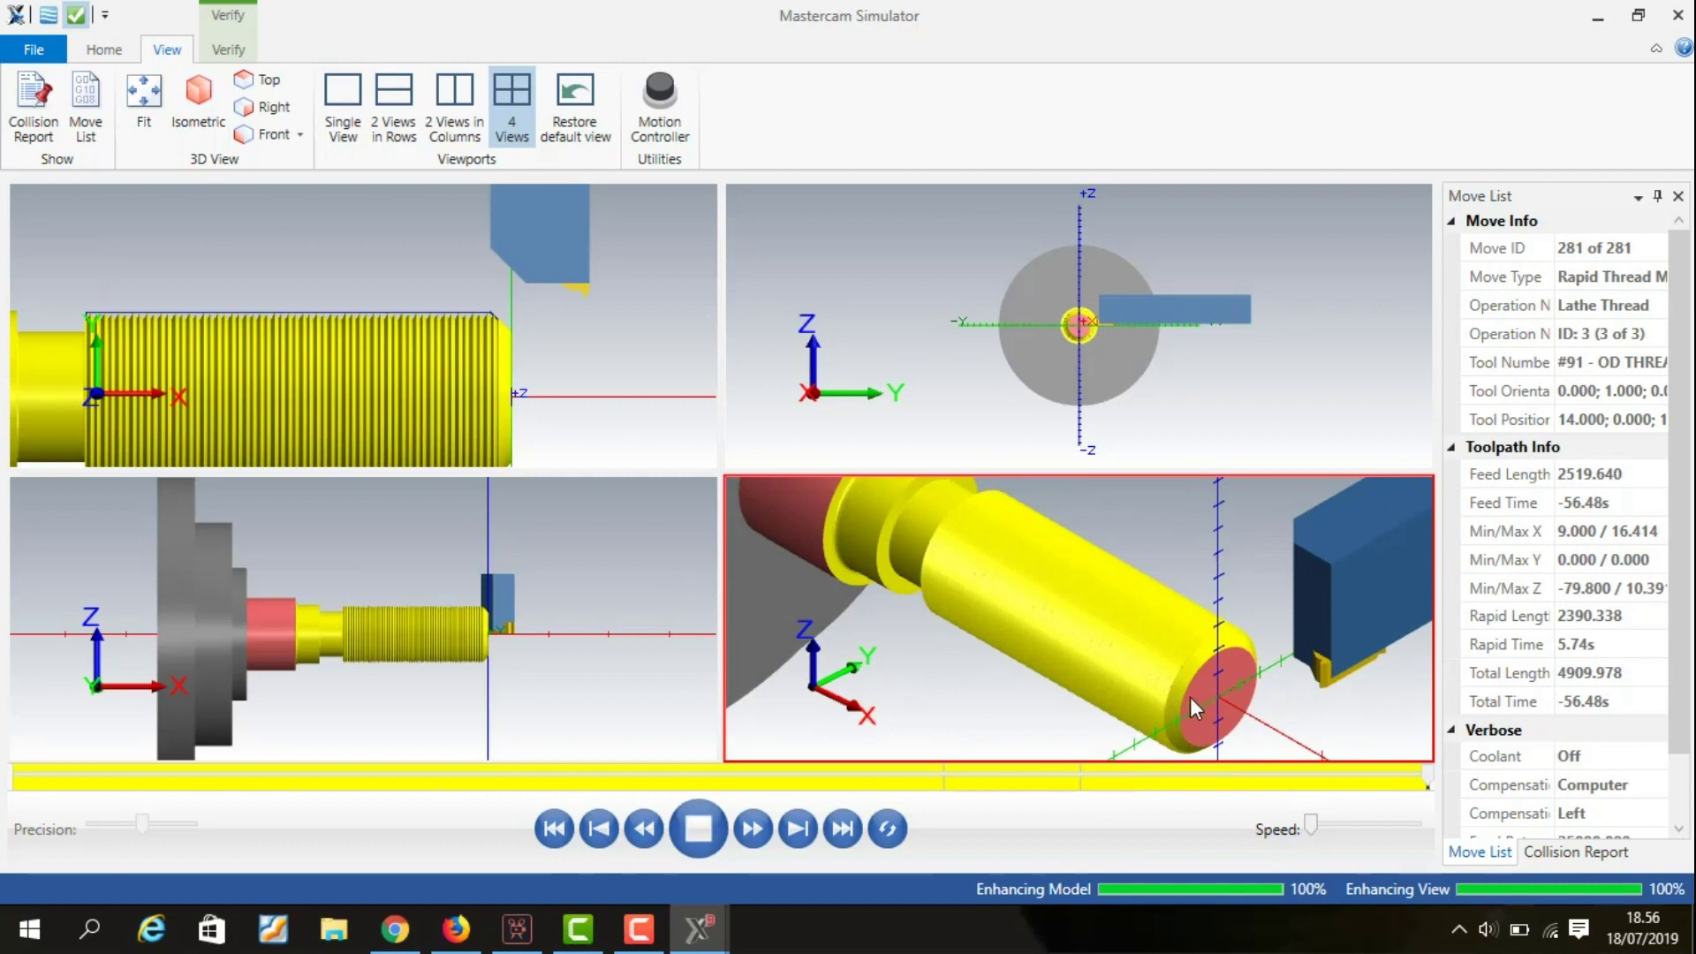
# Stop playback at move 281 of 281 and close the simulator.
pyautogui.click(10, 417)
pyautogui.click(1079, 757)
pyautogui.click(872, 466)
pyautogui.click(513, 364)
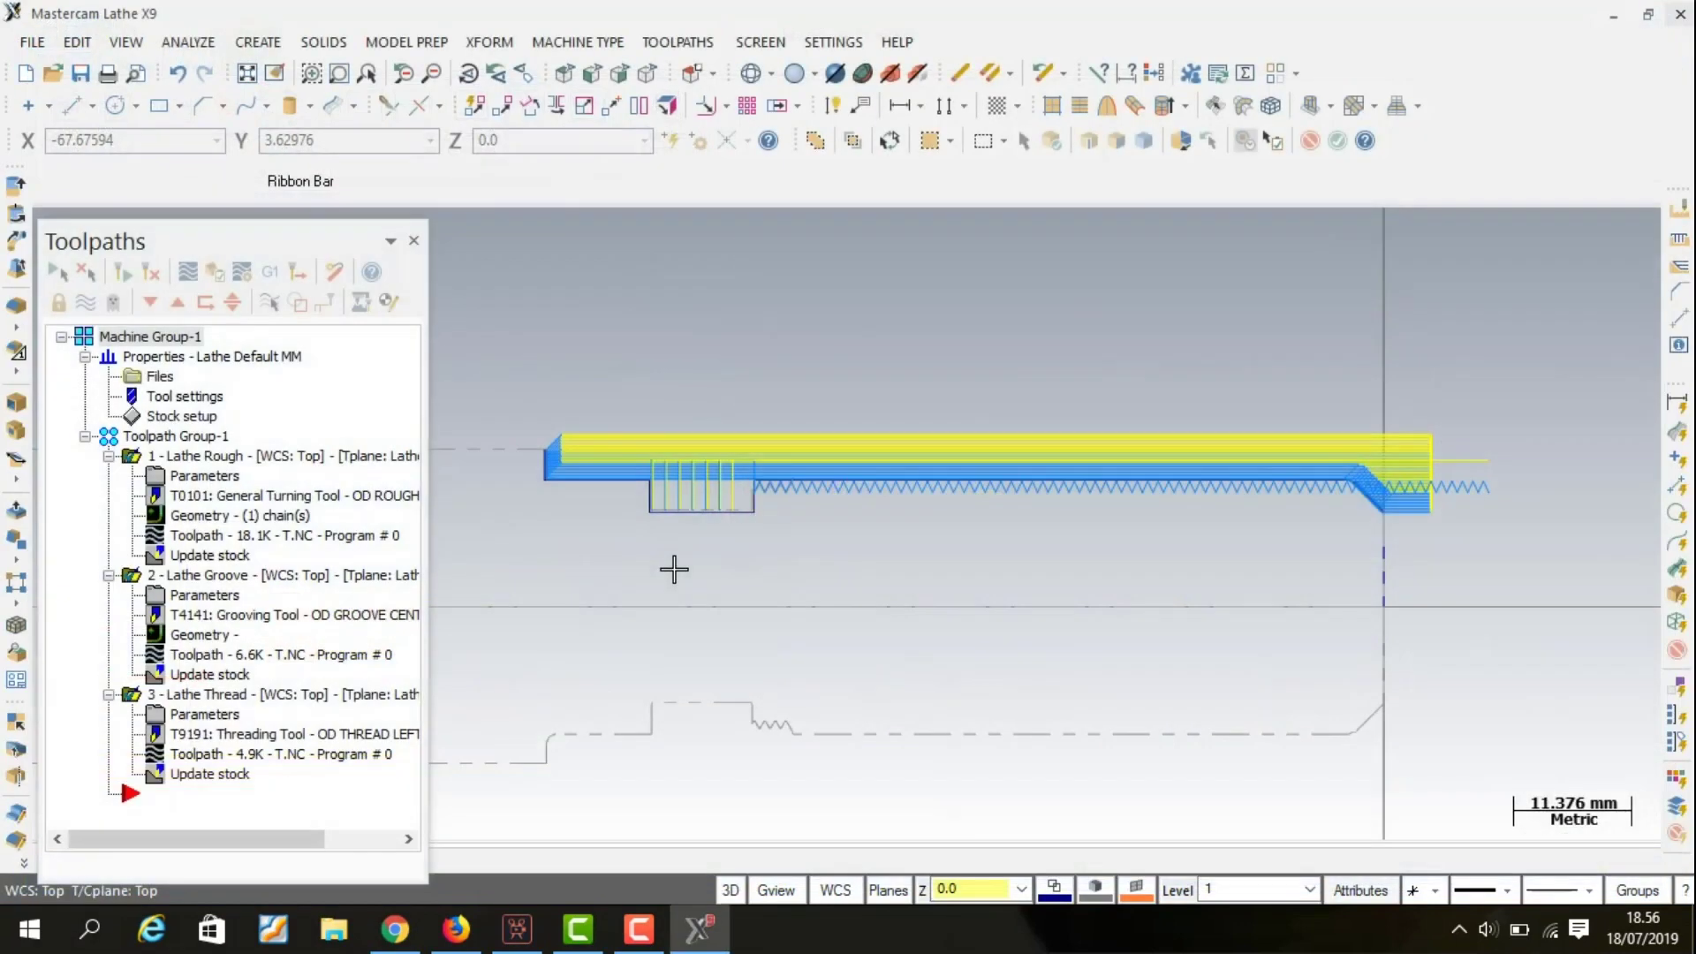
# Select only operation 3 - Lathe Thread and verify it in the simulator.
pyautogui.click(254, 697)
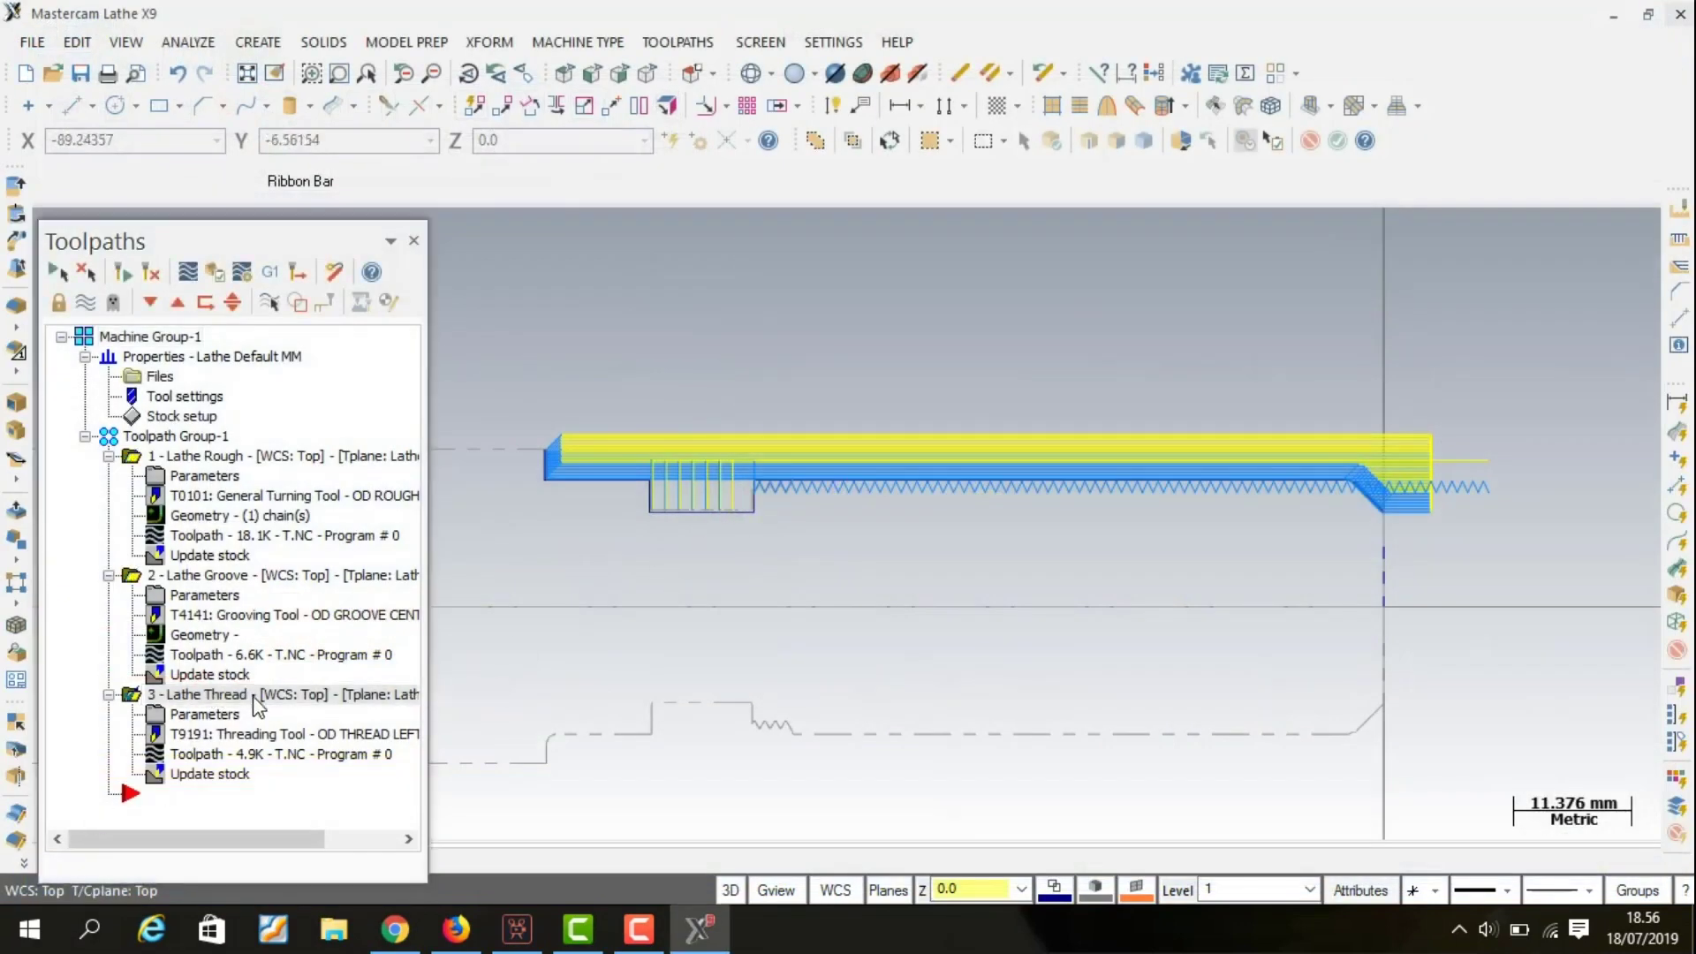
pyautogui.click(215, 272)
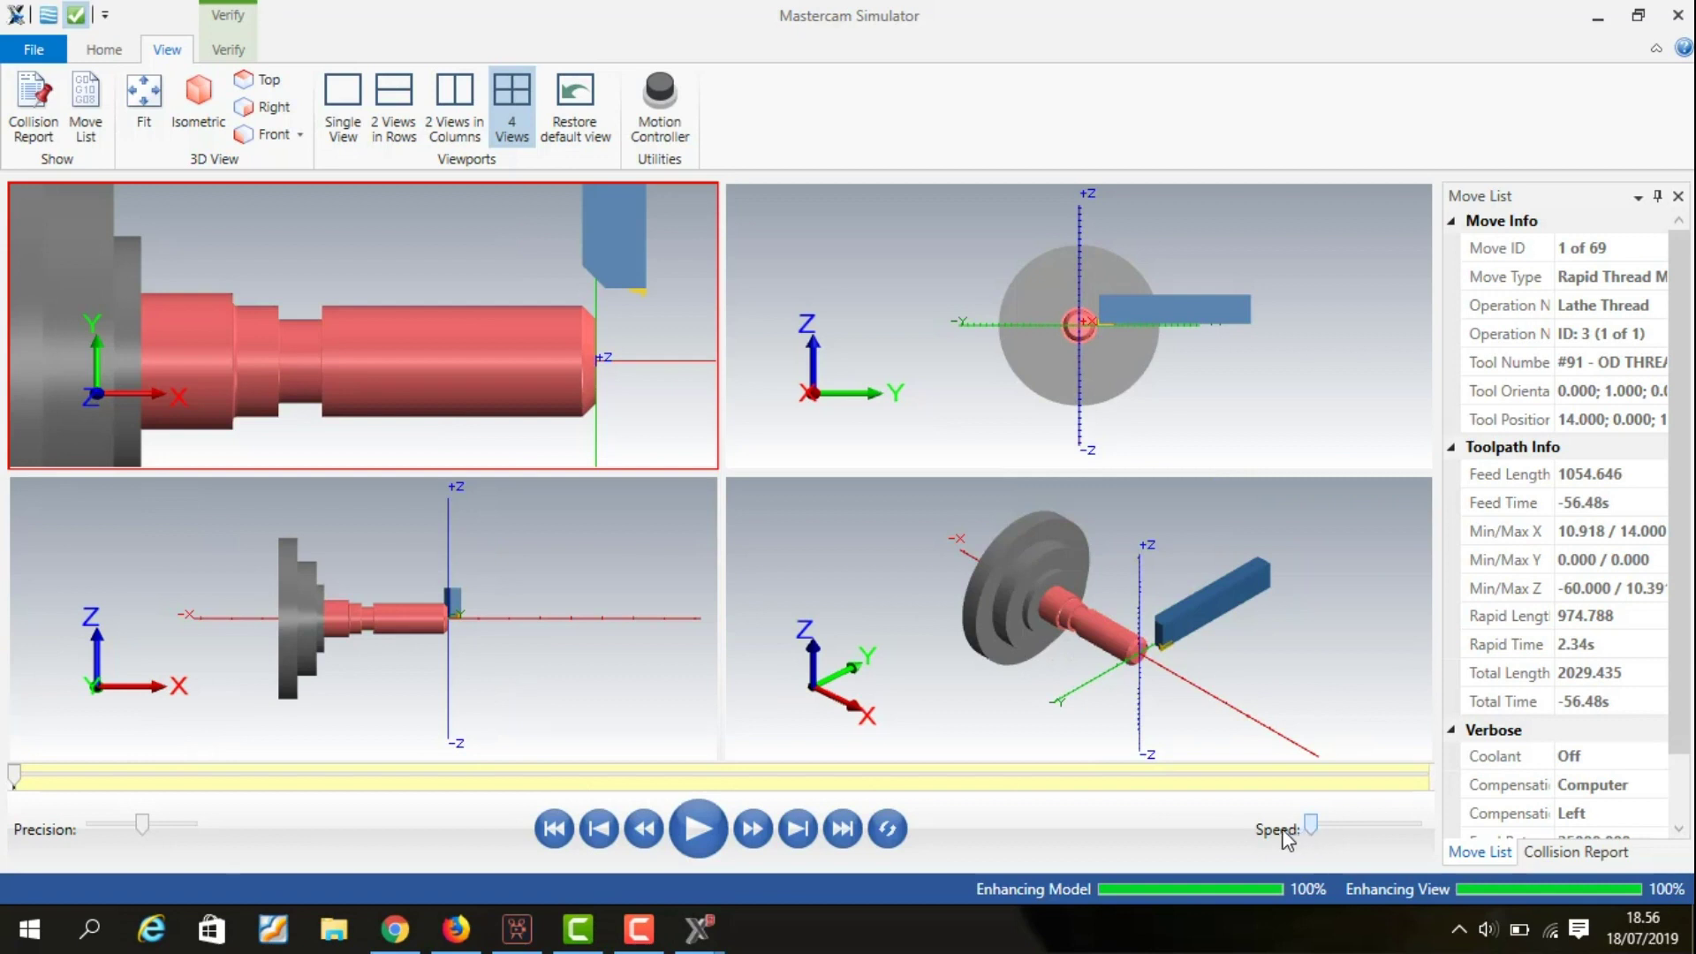
# Show the part in Single View and start the thread-only simulation.
pyautogui.click(333, 117)
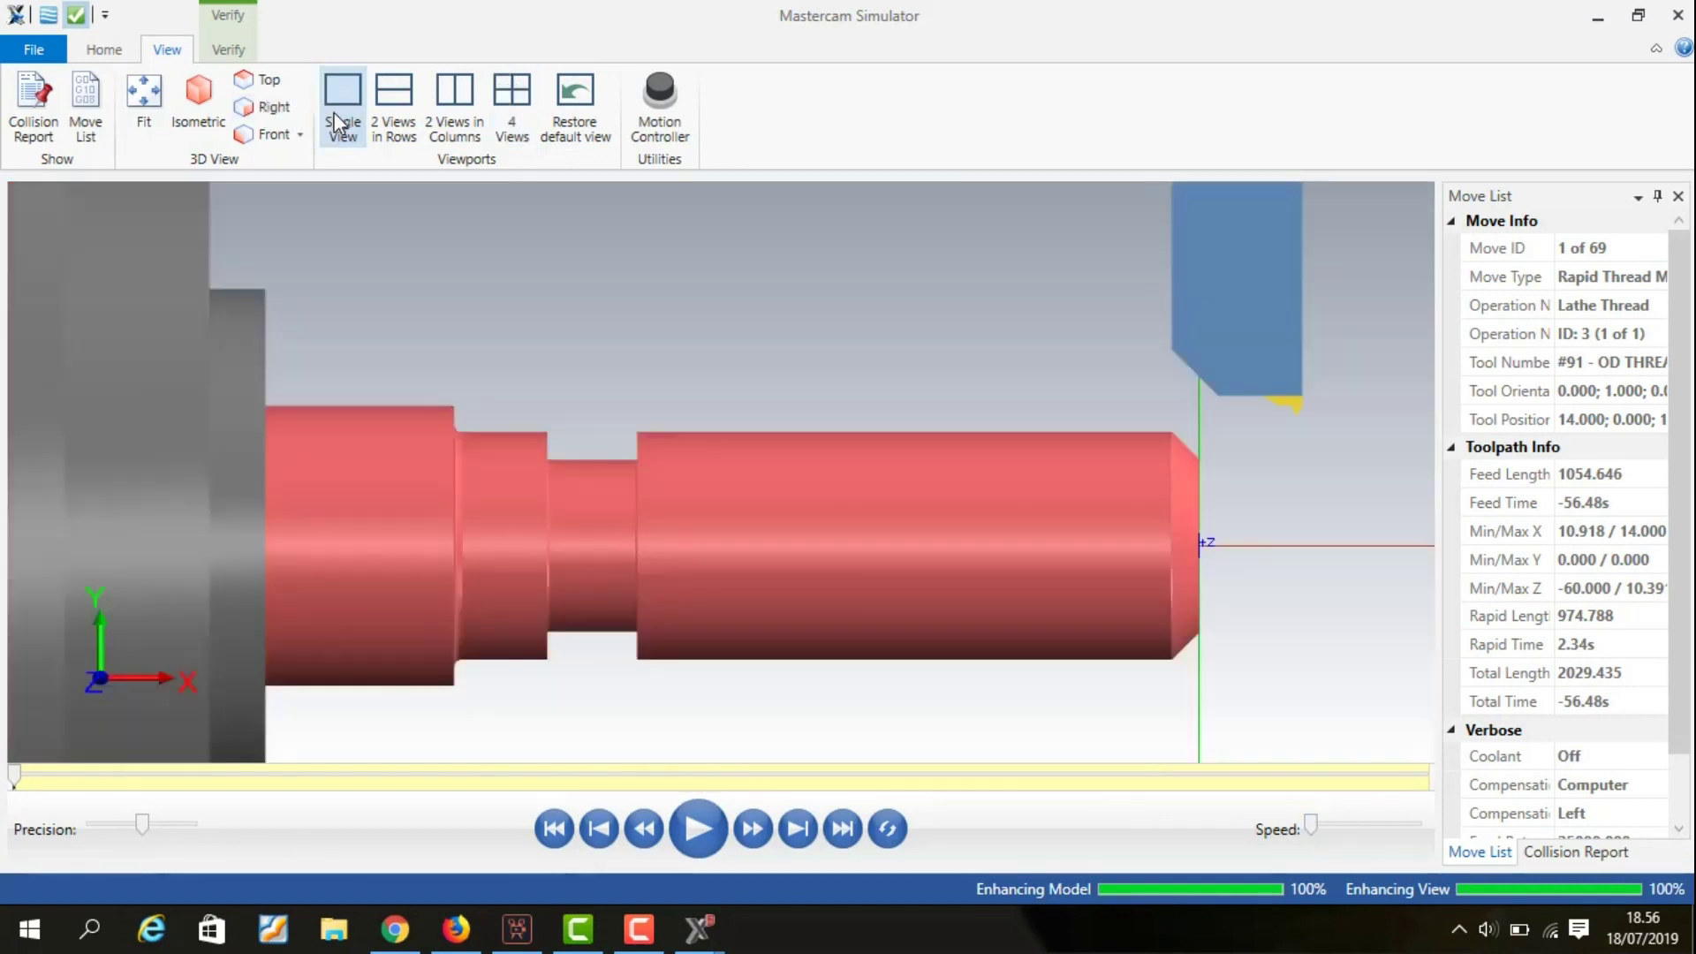
pyautogui.scroll(1, 1236, 585)
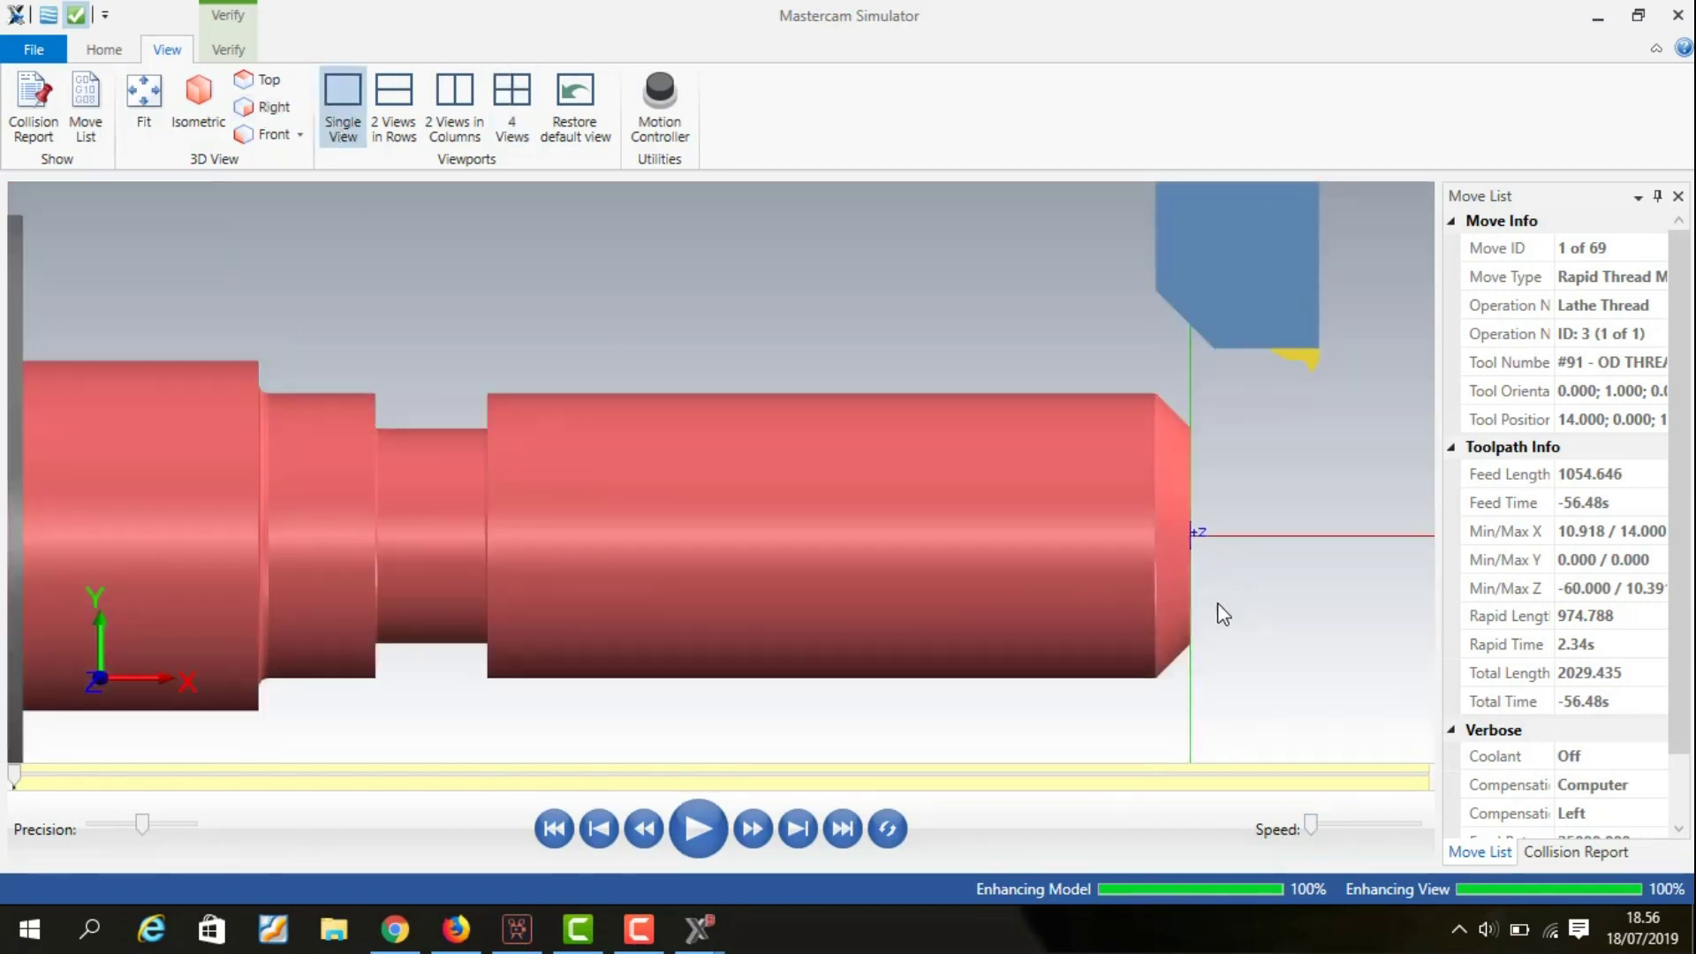
pyautogui.click(698, 828)
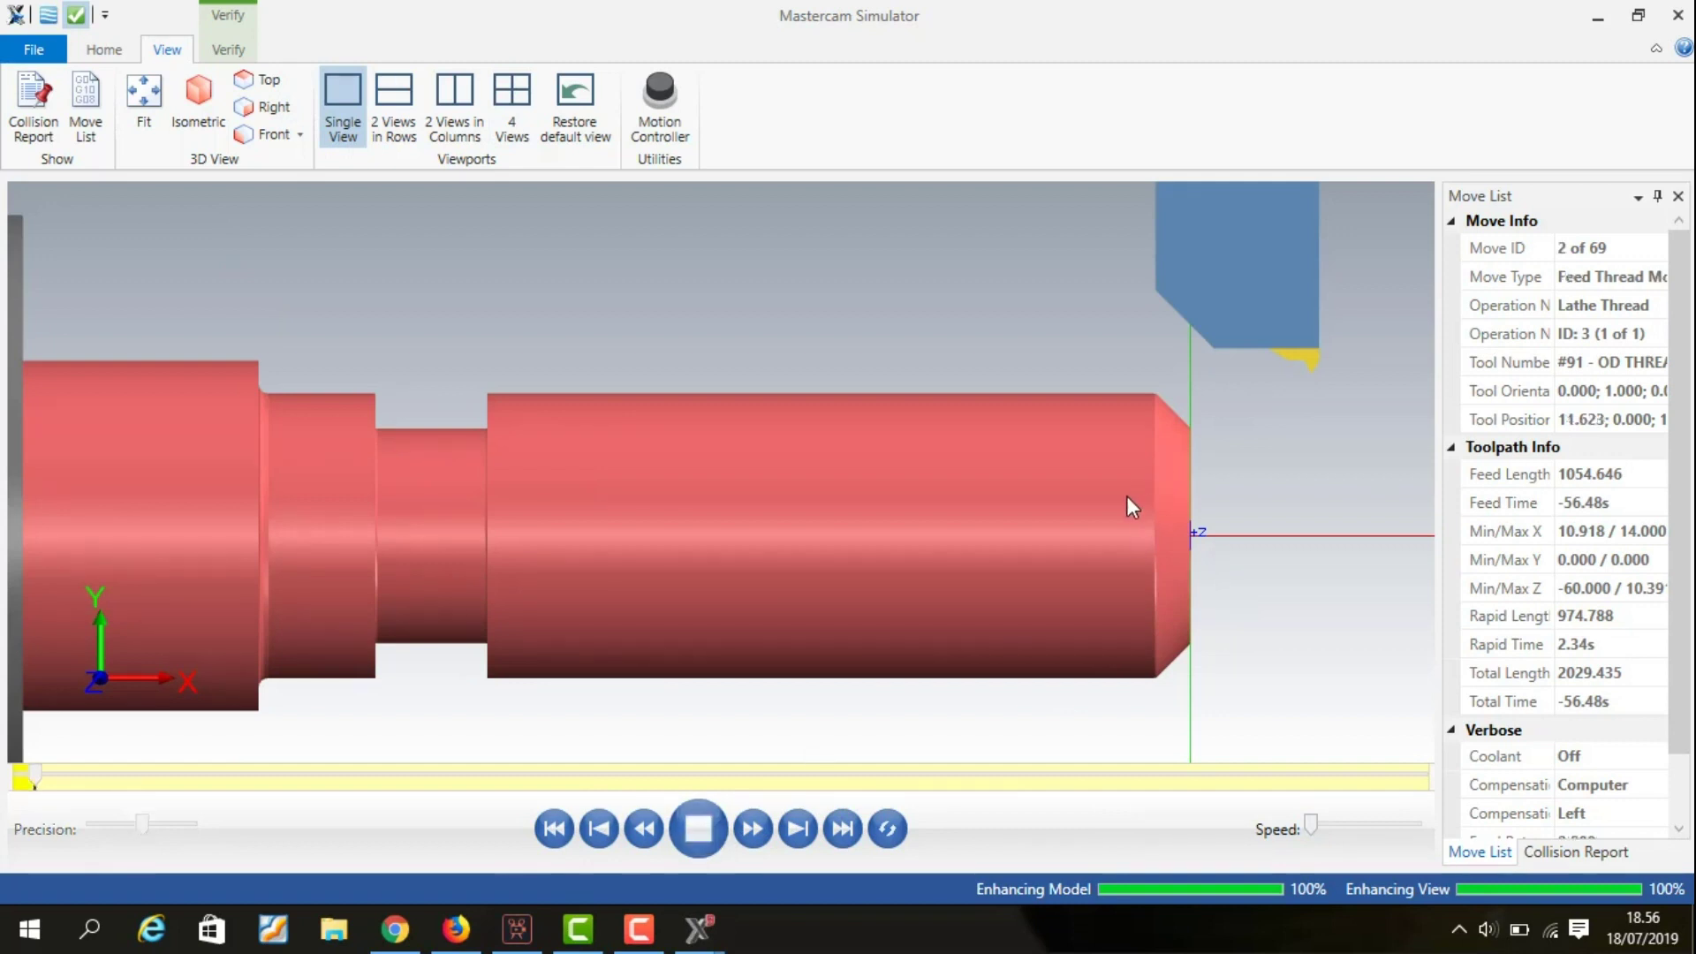
pyautogui.scroll(1, 1126, 496)
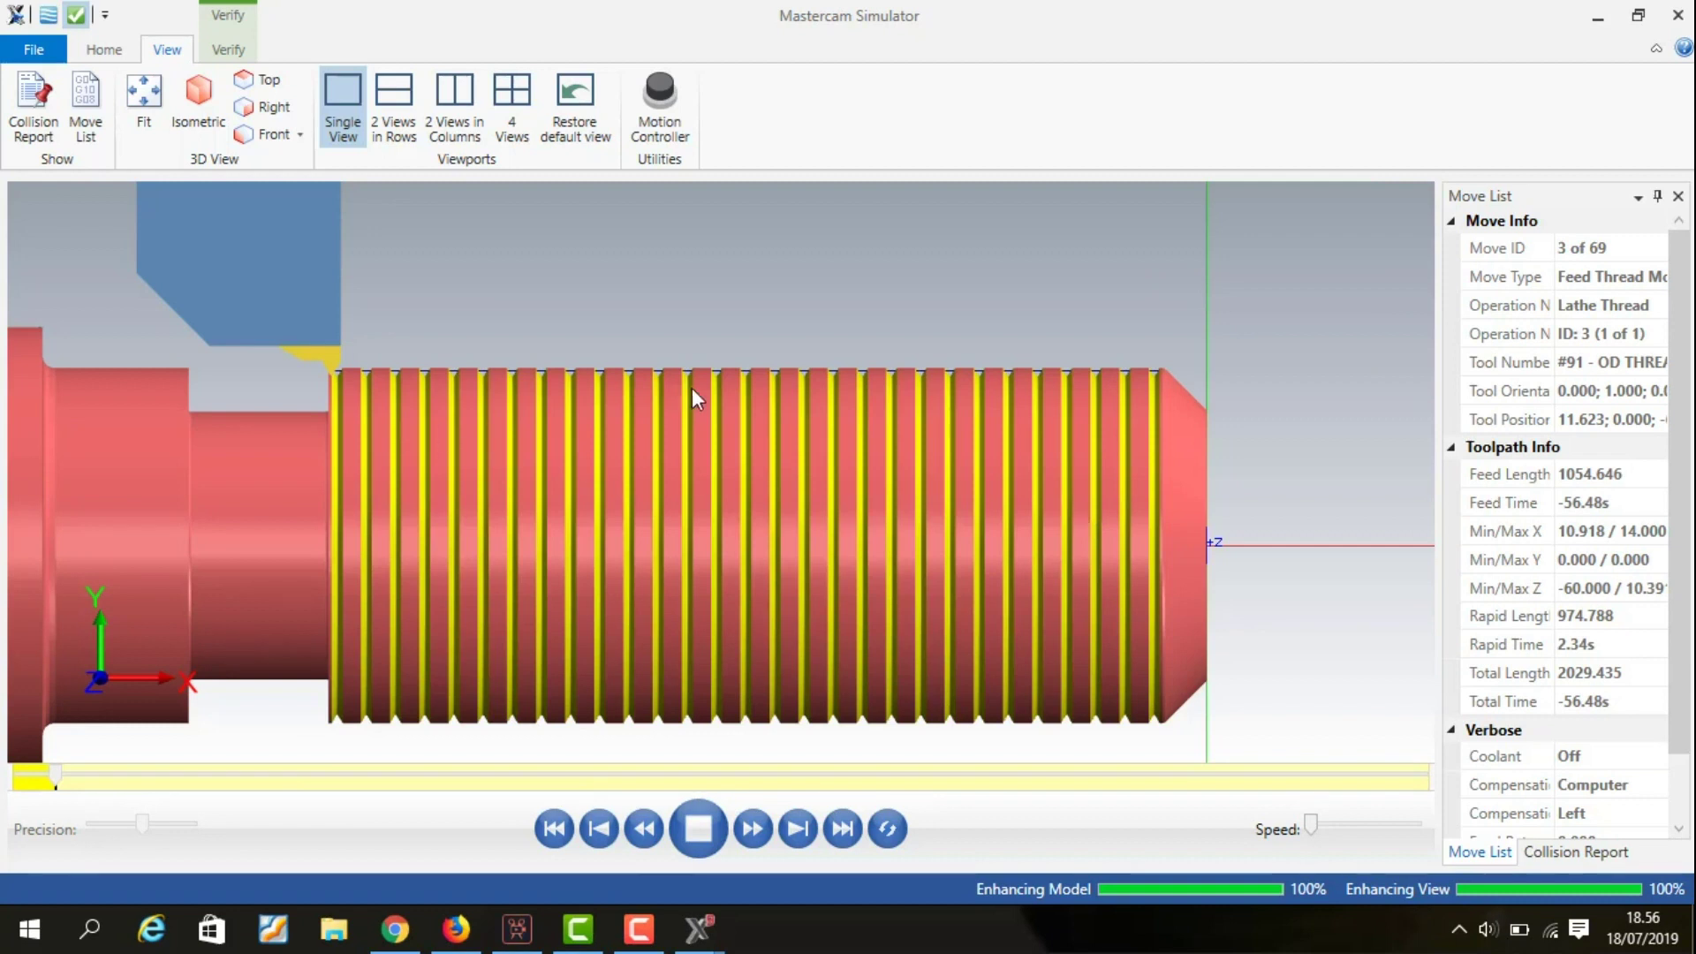
pyautogui.scroll(1, 691, 389)
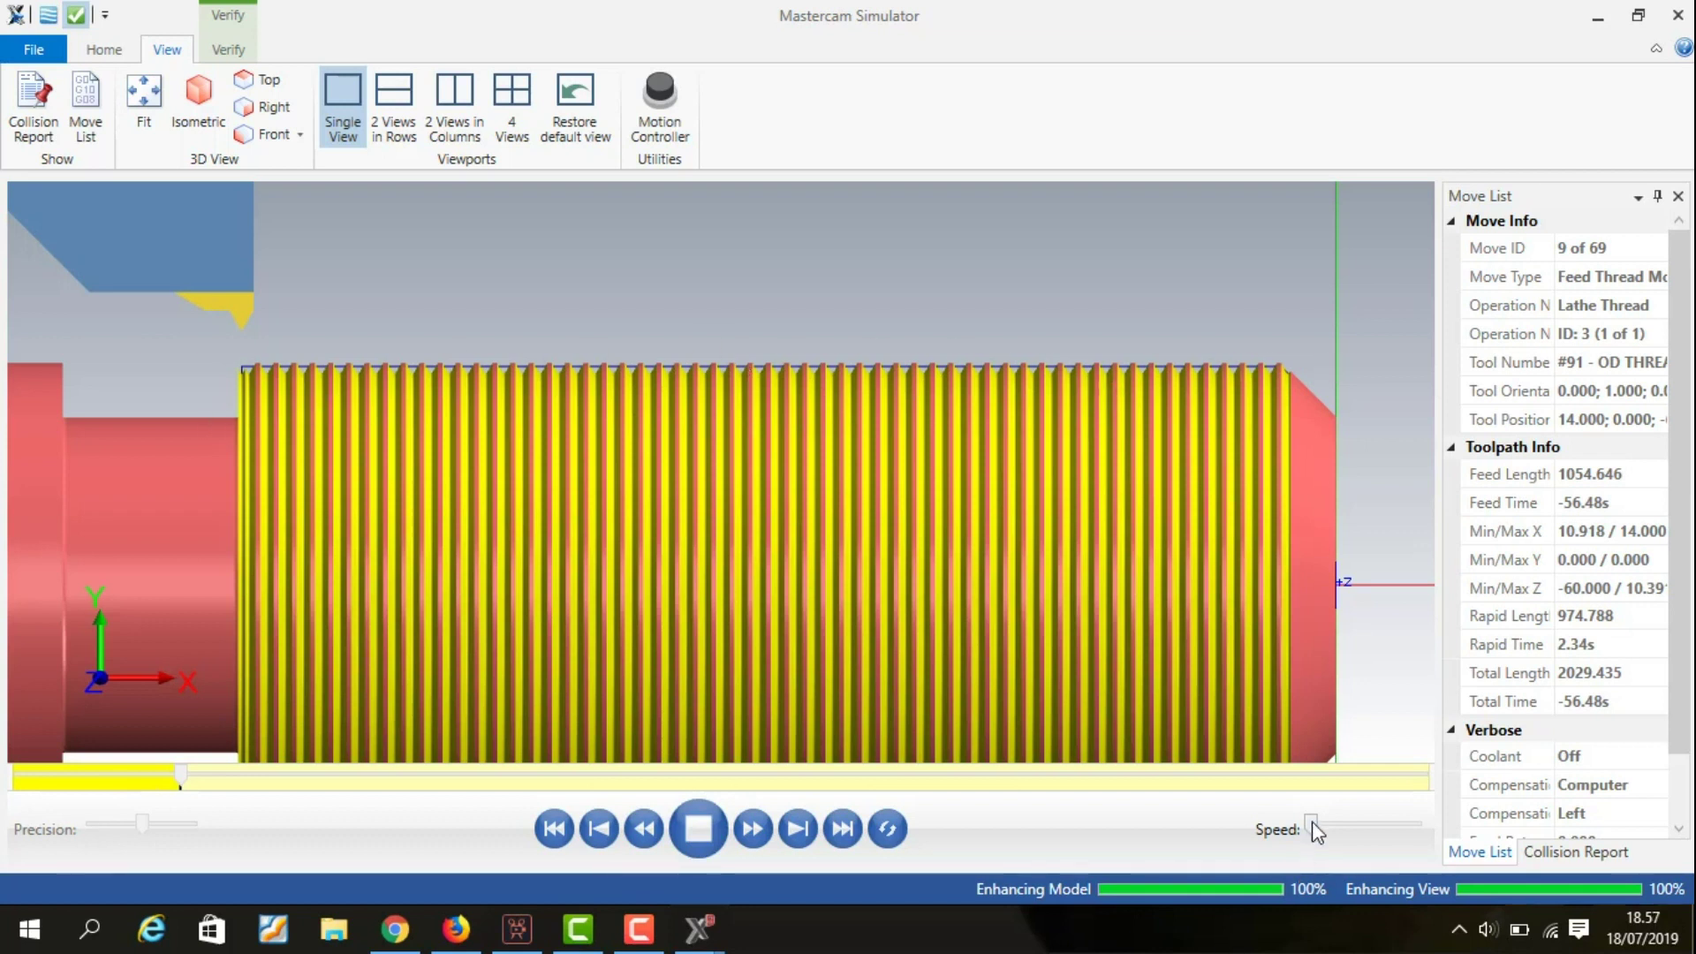
# Run the thread simulation at maximum speed to move 69 of 69, then close the simulator.
pyautogui.moveTo(1312, 826); pyautogui.dragTo(1421, 823)
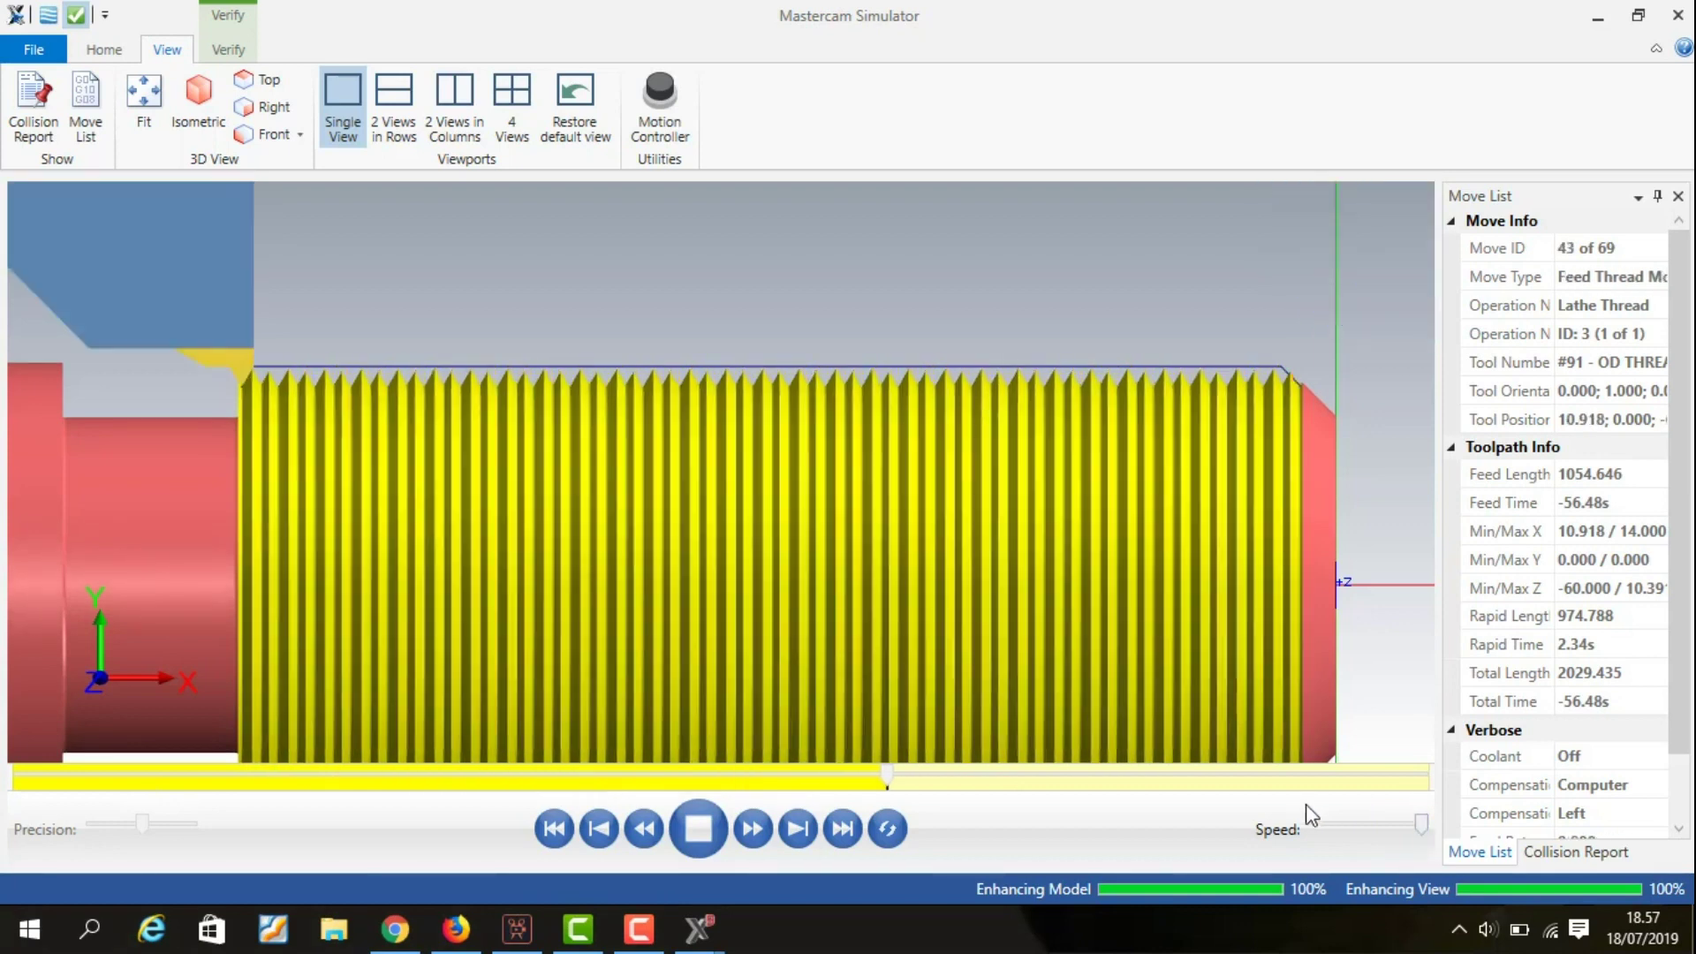
pyautogui.scroll(-3, 1298, 633)
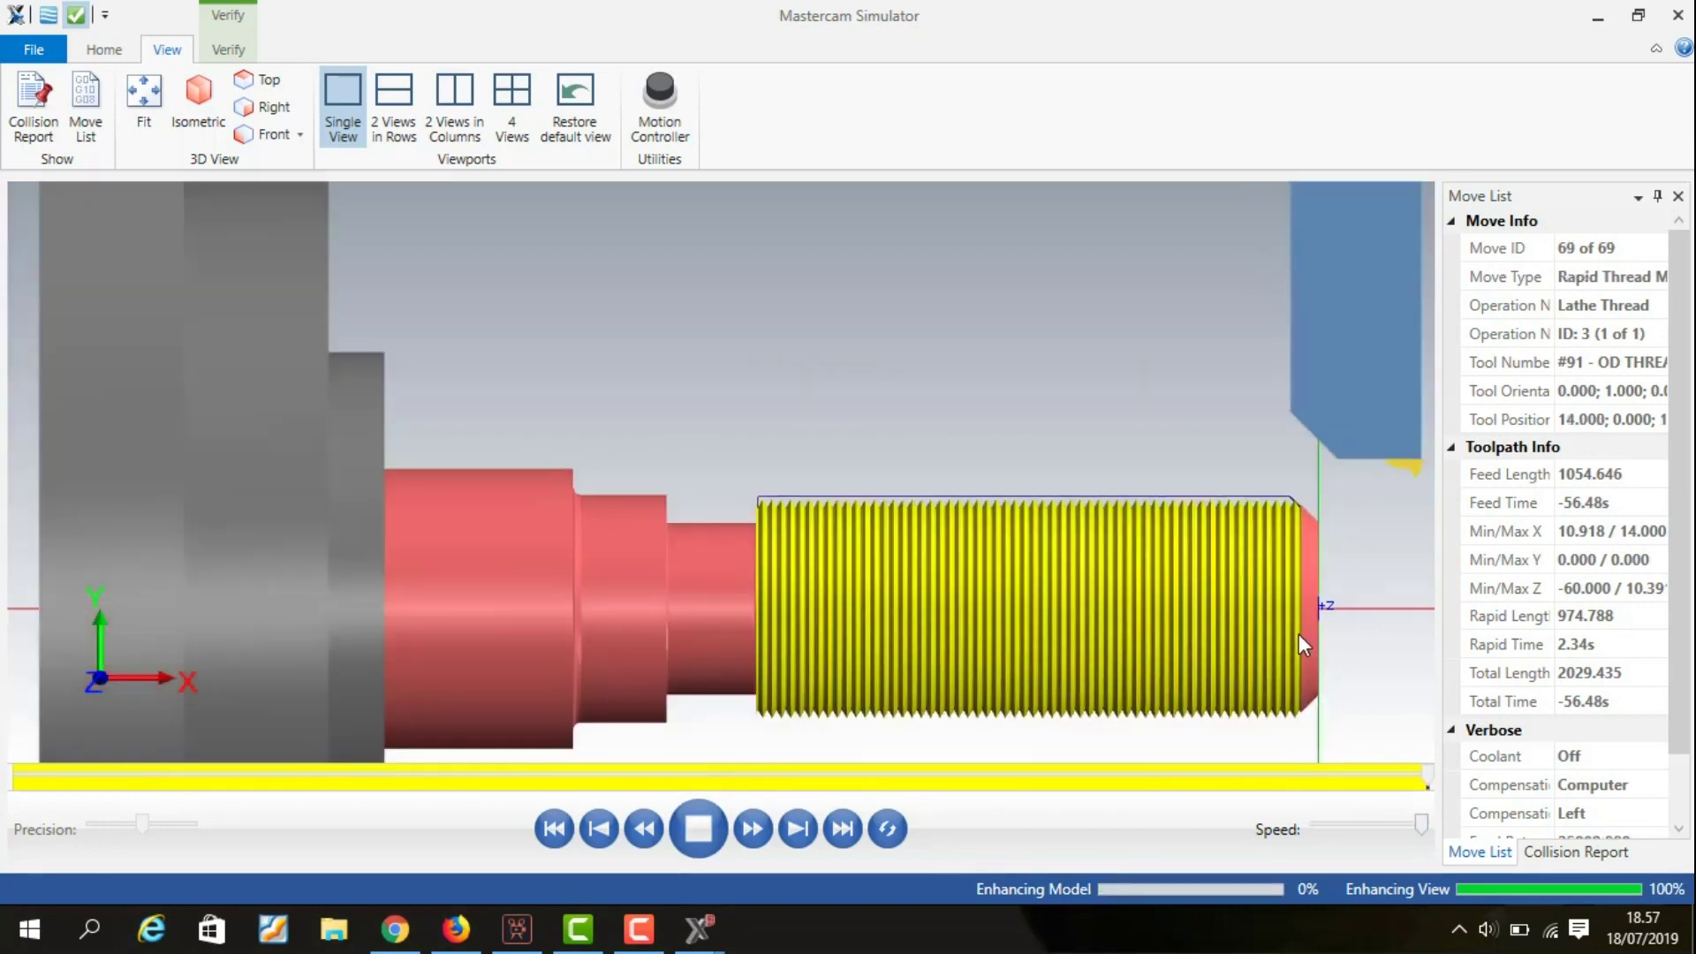
pyautogui.scroll(-1, 1299, 634)
pyautogui.scroll(-2, 848, 636)
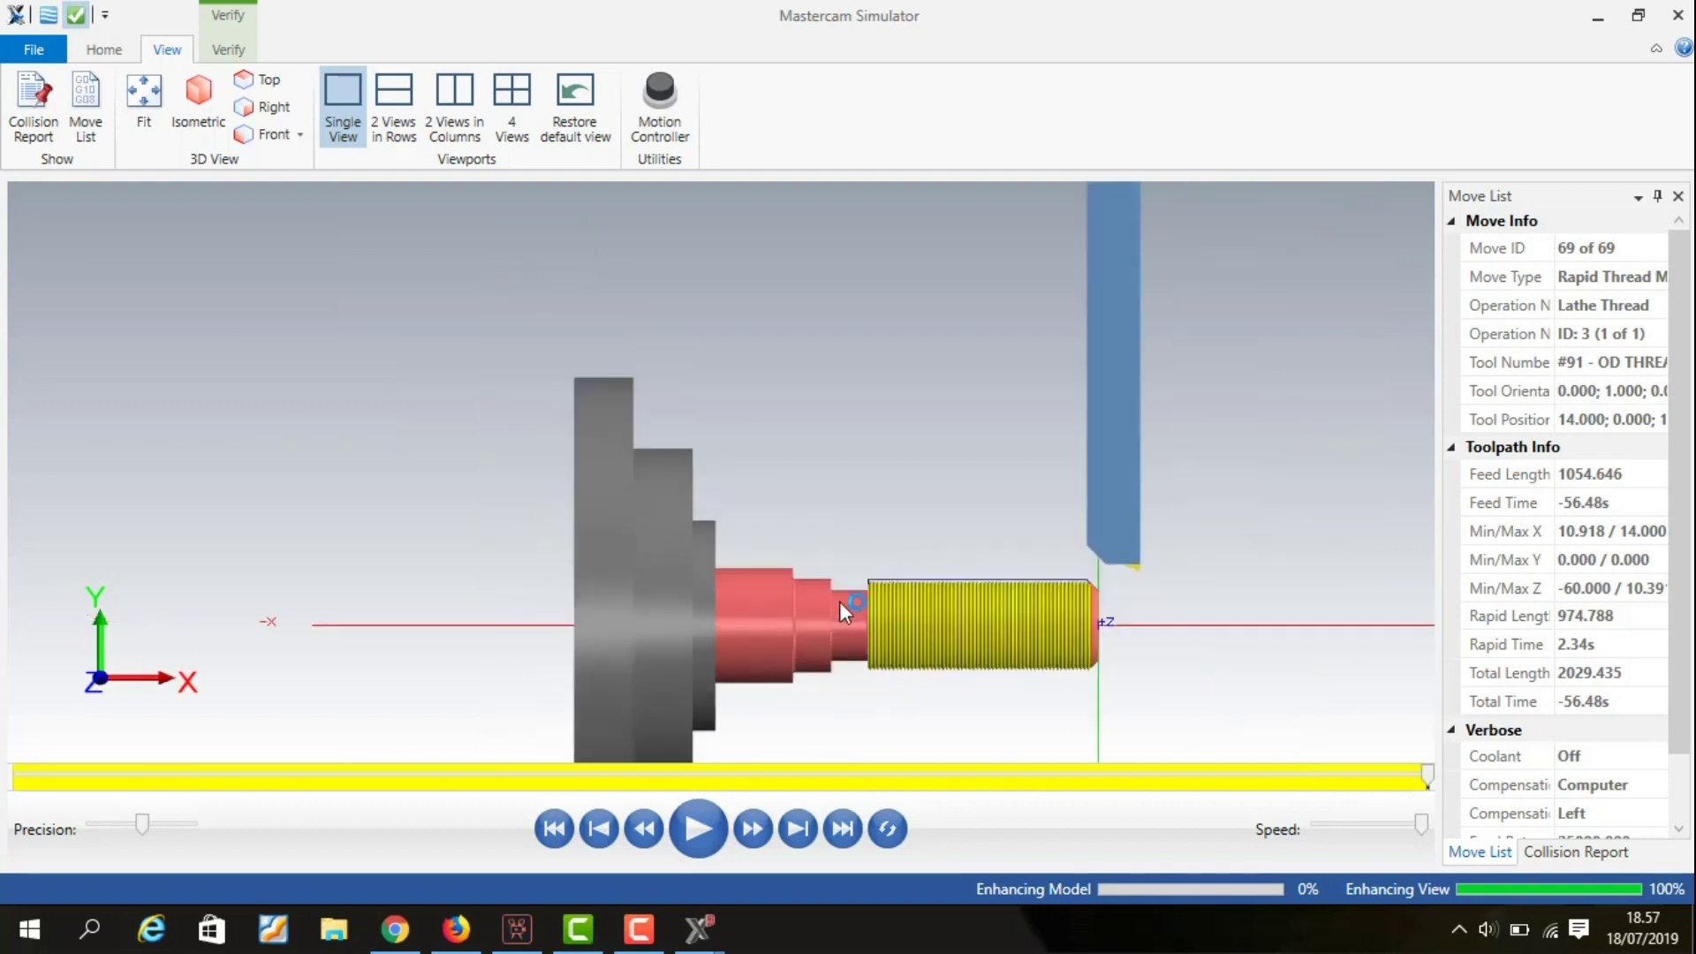
pyautogui.scroll(1, 1170, 658)
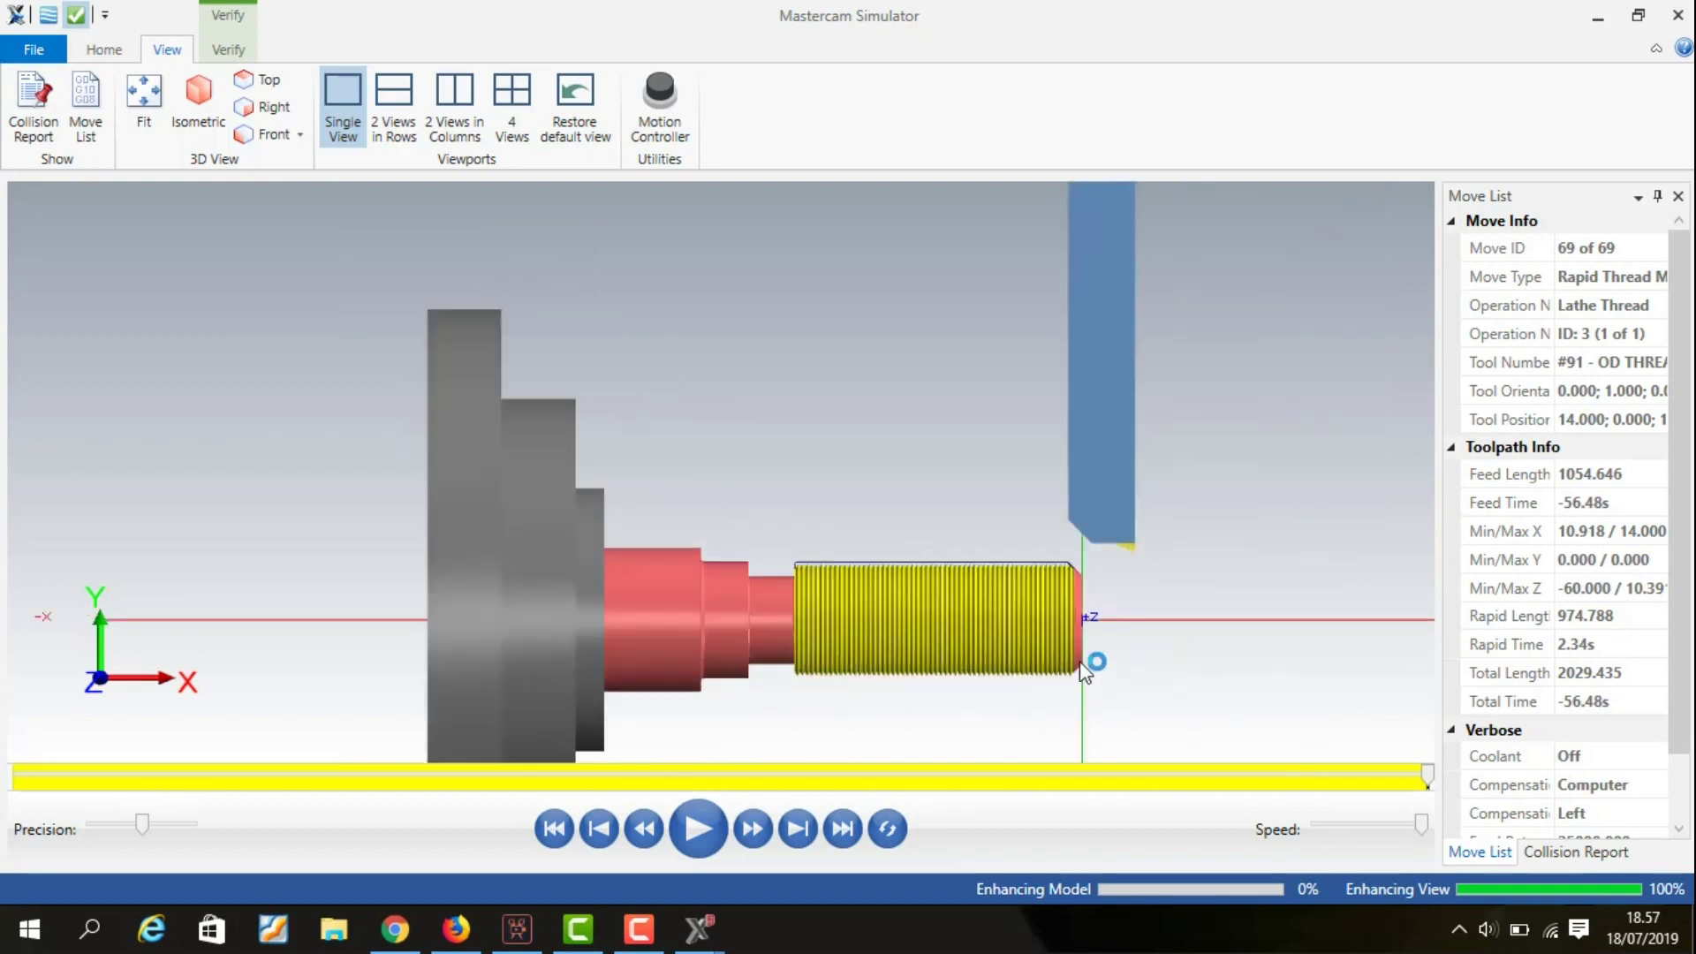
pyautogui.scroll(2, 1085, 667)
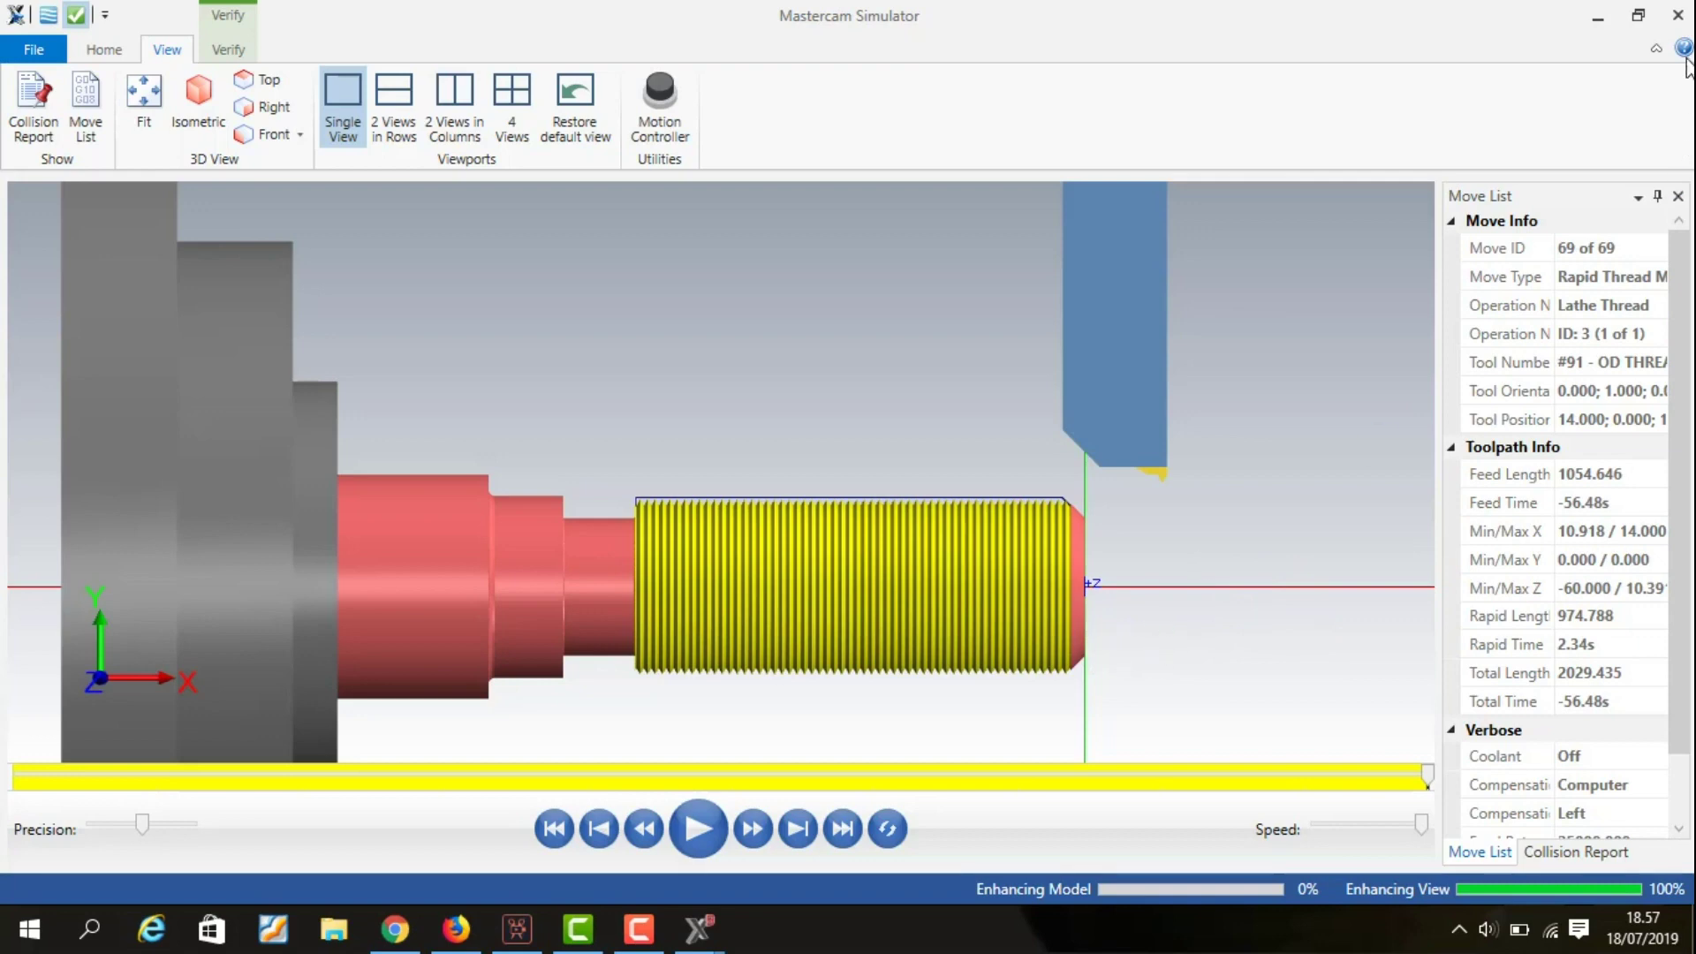
pyautogui.click(1677, 15)
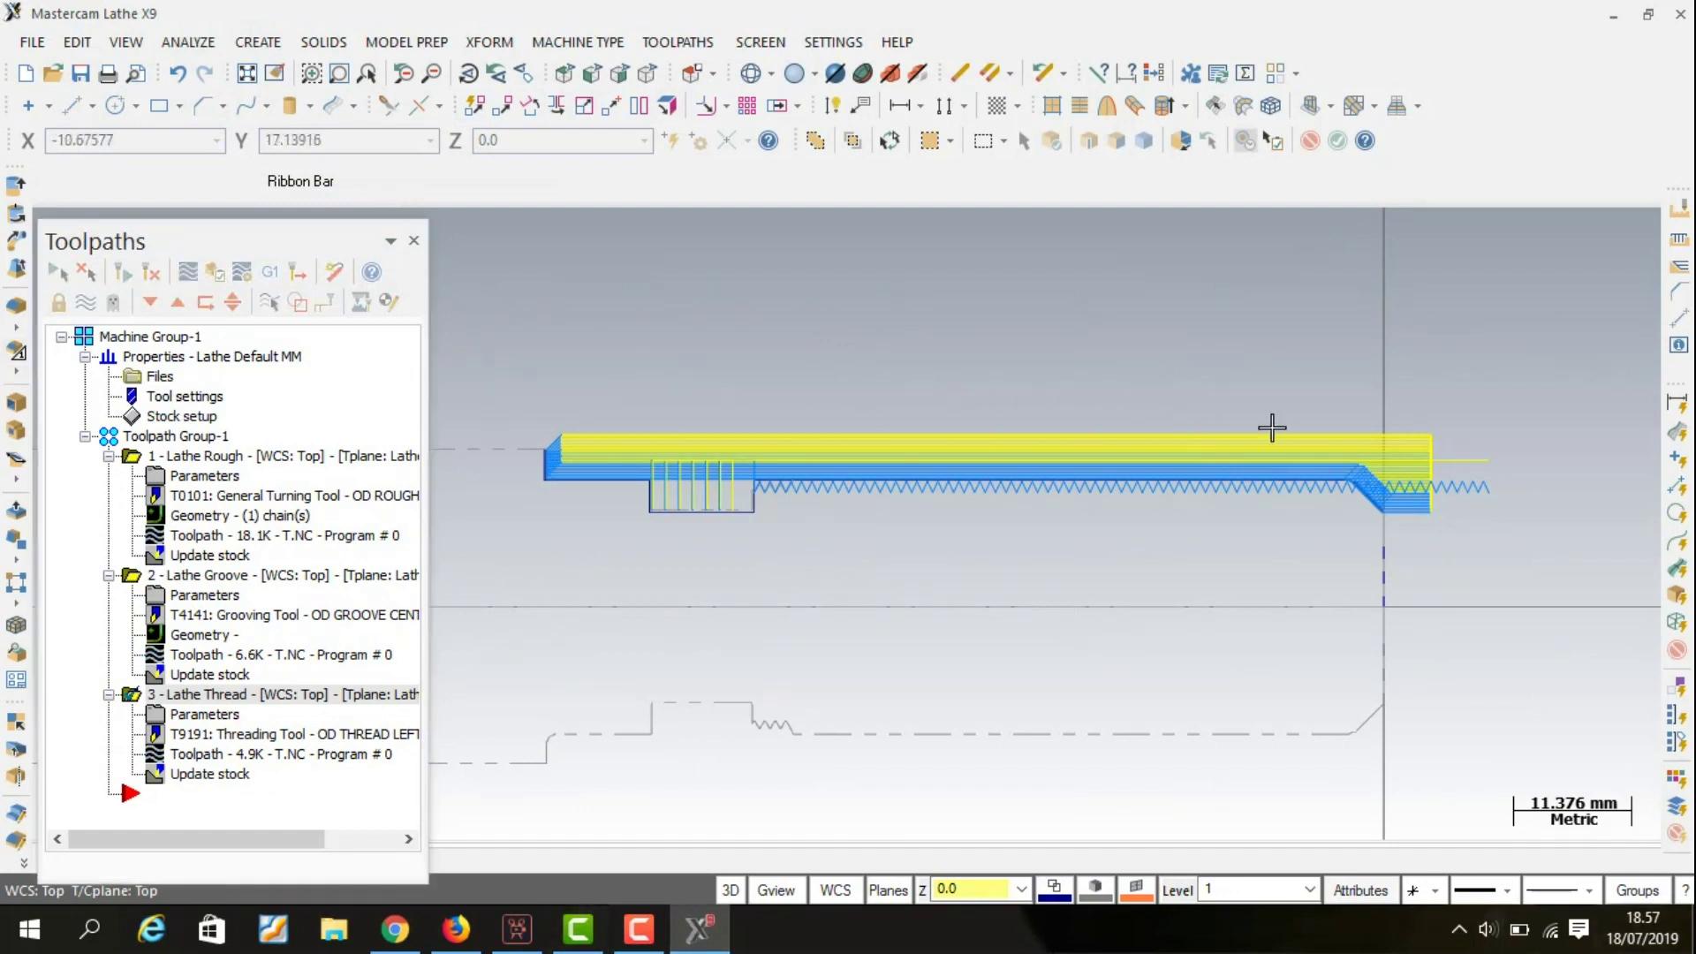
# Post all three operations to T.NC, accepting the post processing settings.
pyautogui.click(271, 283)
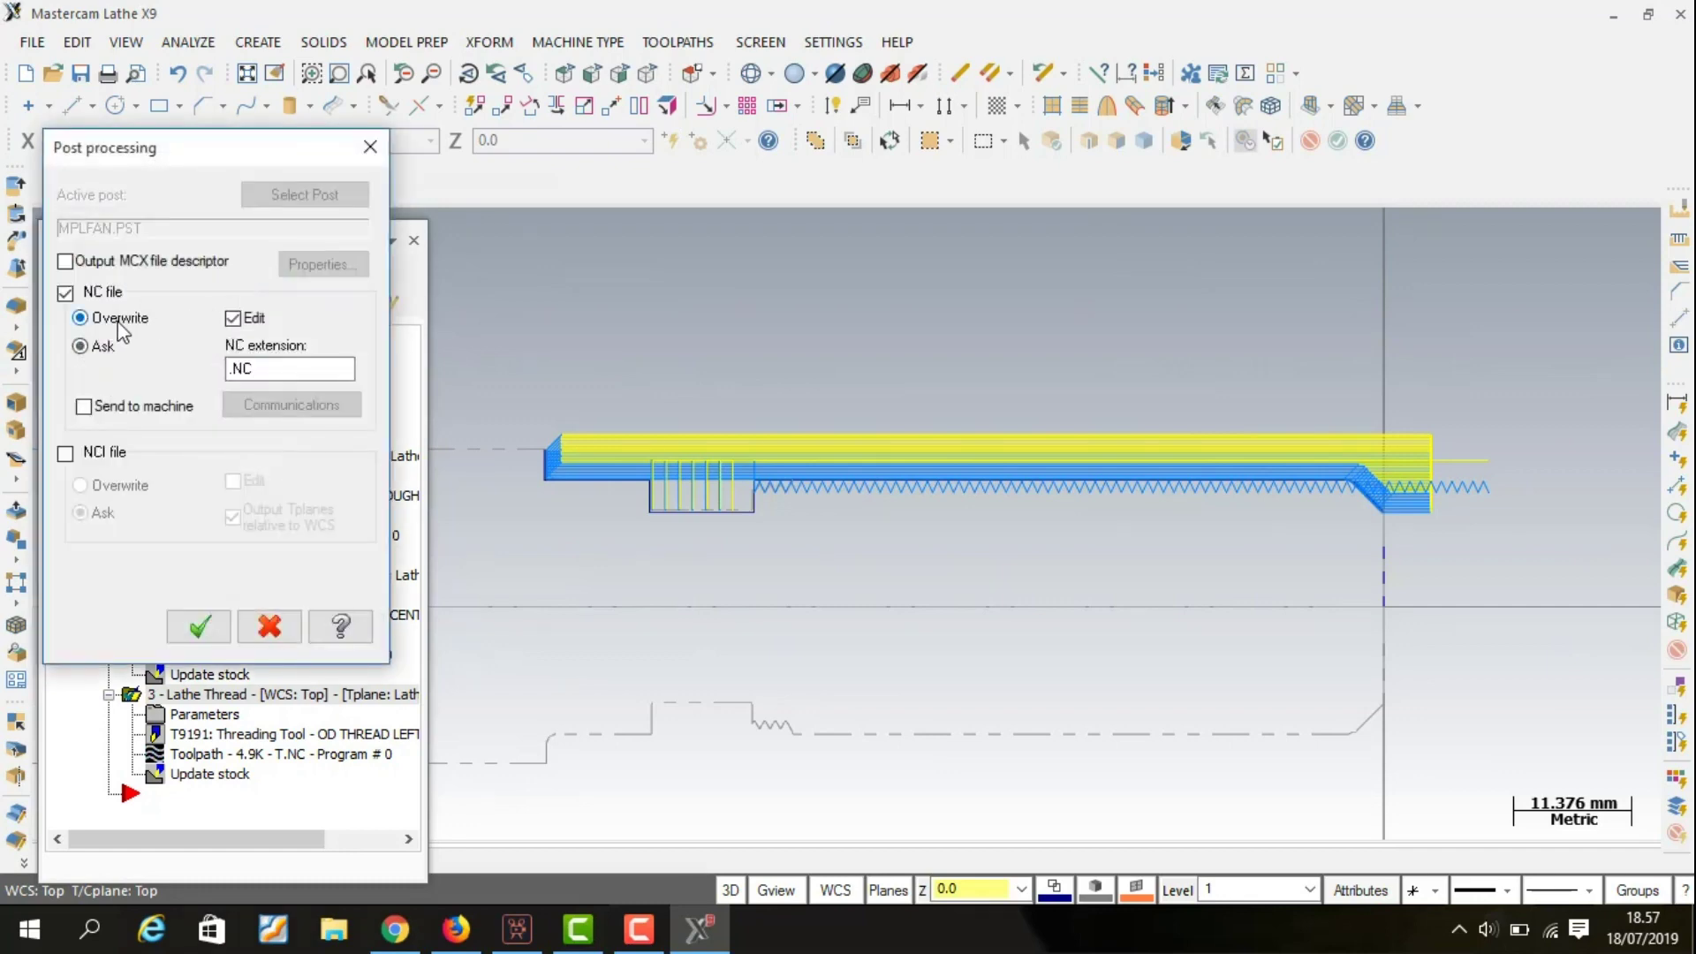
pyautogui.click(205, 624)
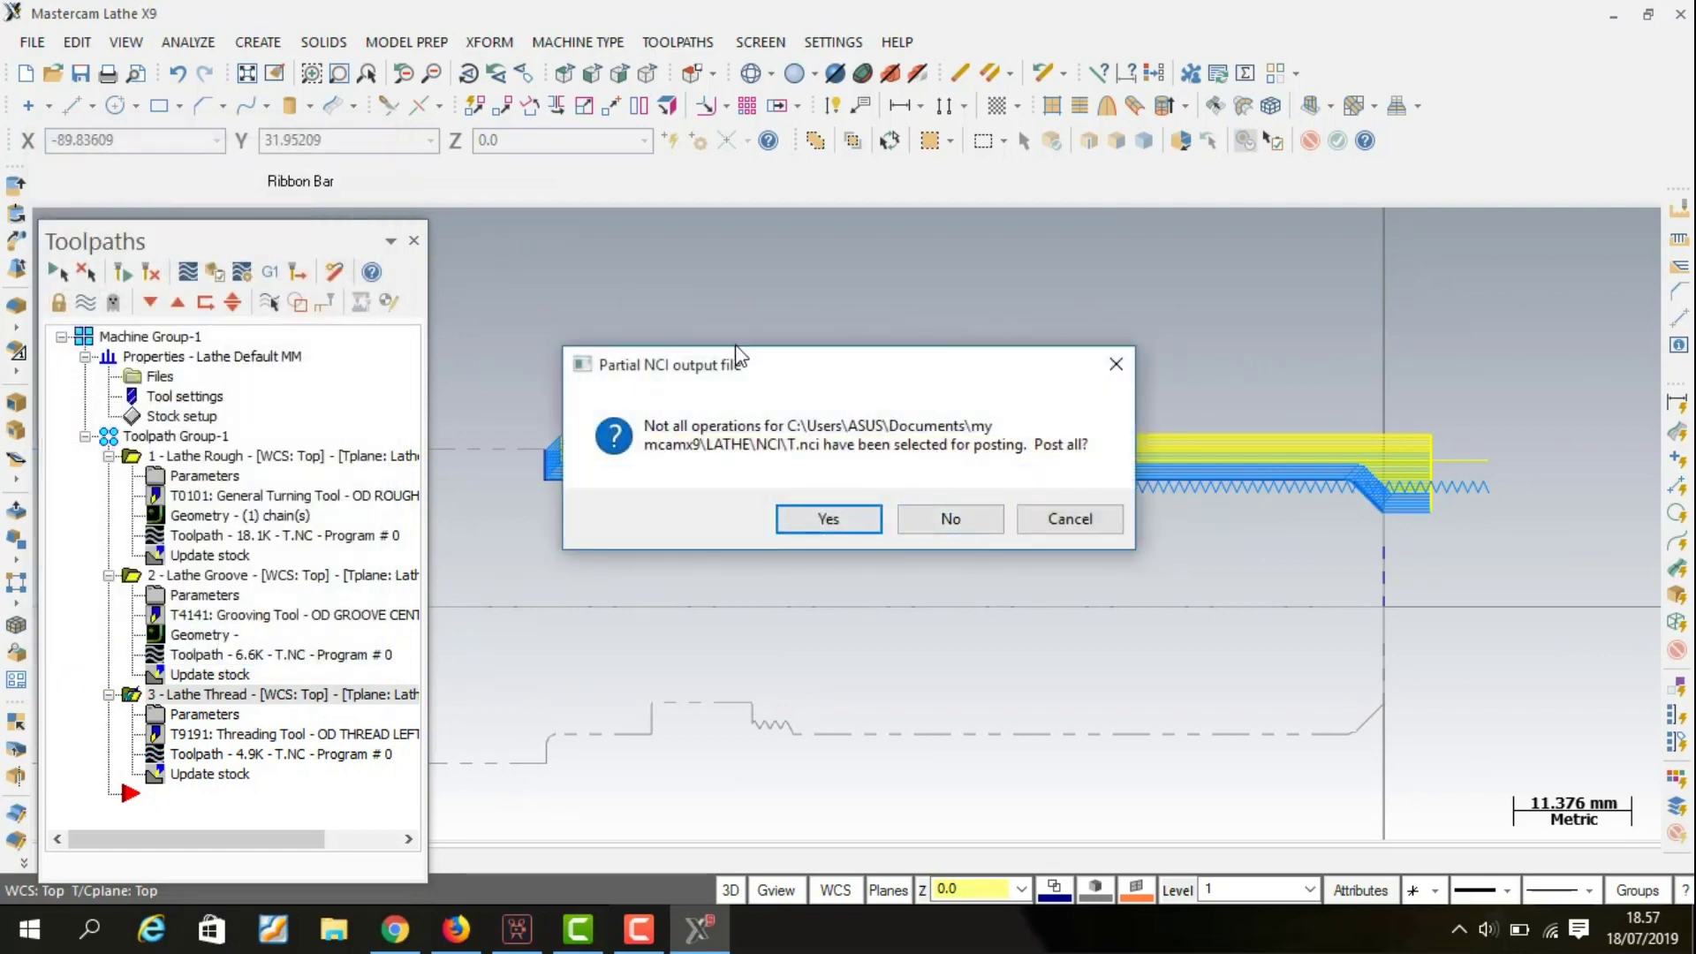
pyautogui.click(868, 519)
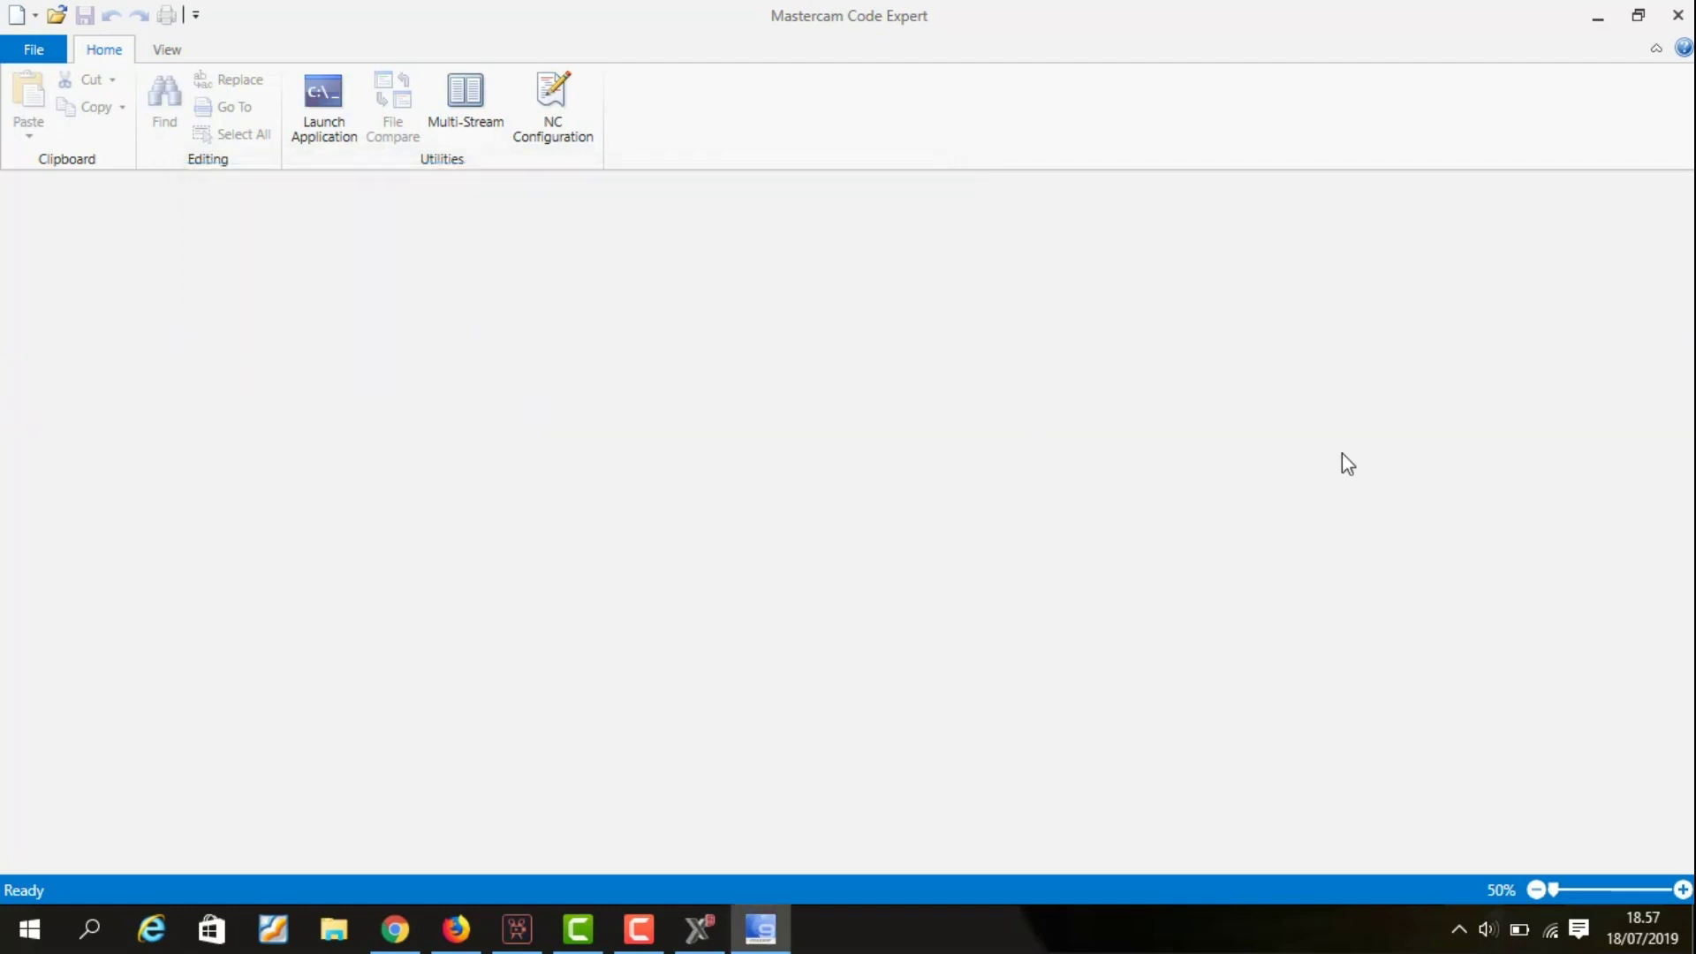
# Scroll through the 252-line T.NC G-code to the grooving tool section near line 193.
pyautogui.scroll(-6, 738, 515)
pyautogui.scroll(-4, 738, 515)
pyautogui.scroll(-7, 738, 515)
pyautogui.scroll(-4, 739, 515)
pyautogui.scroll(3, 739, 515)
pyautogui.scroll(18, 738, 515)
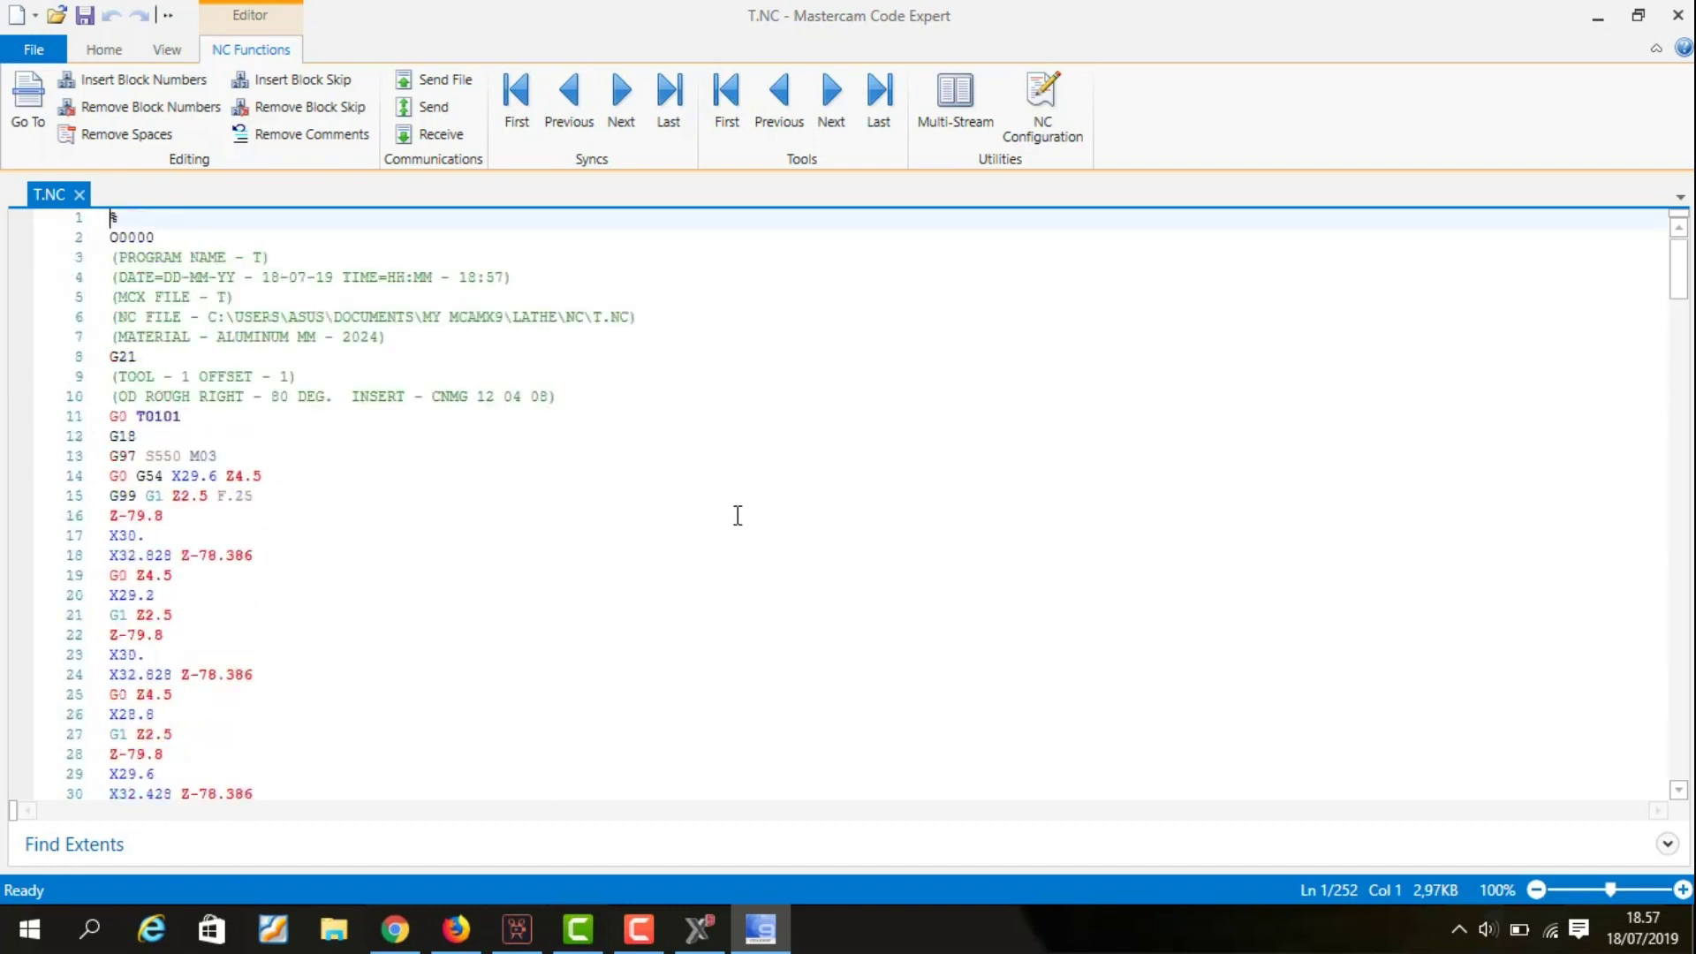
pyautogui.scroll(-4, 738, 515)
pyautogui.scroll(-6, 738, 515)
pyautogui.scroll(-6, 739, 515)
pyautogui.scroll(-7, 738, 515)
pyautogui.scroll(-9, 738, 516)
pyautogui.scroll(-6, 737, 517)
pyautogui.scroll(-5, 738, 518)
pyautogui.scroll(-6, 737, 527)
pyautogui.scroll(-6, 737, 528)
pyautogui.scroll(-3, 738, 529)
pyautogui.scroll(-6, 738, 533)
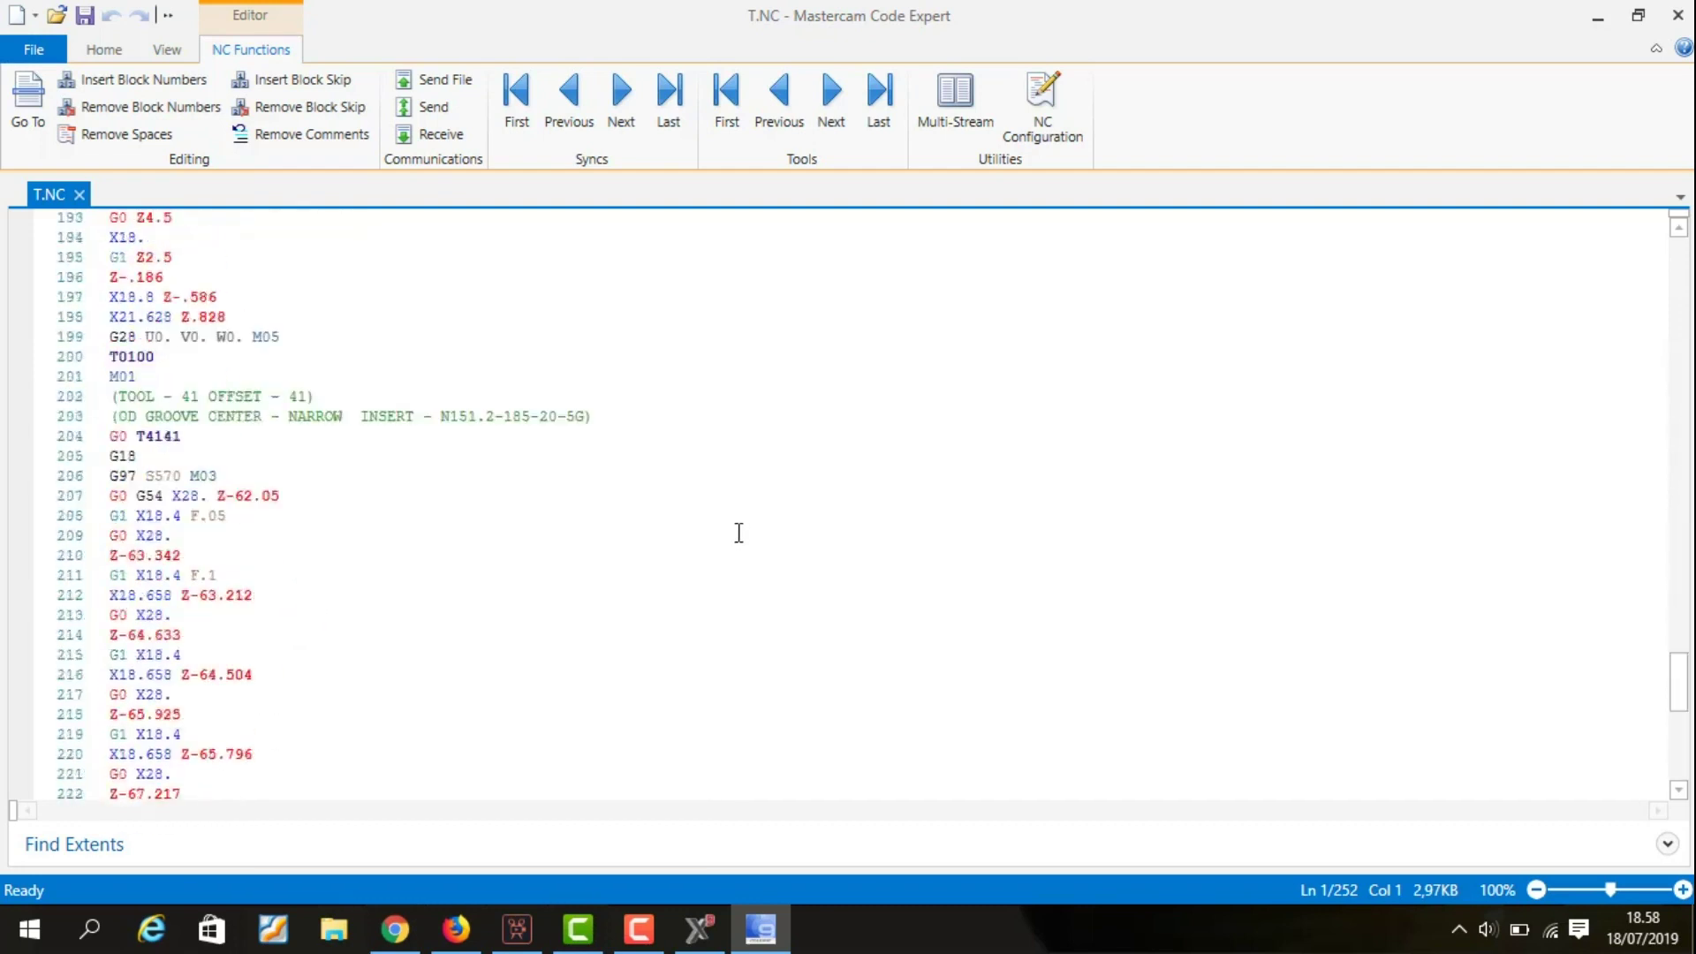
pyautogui.click(698, 927)
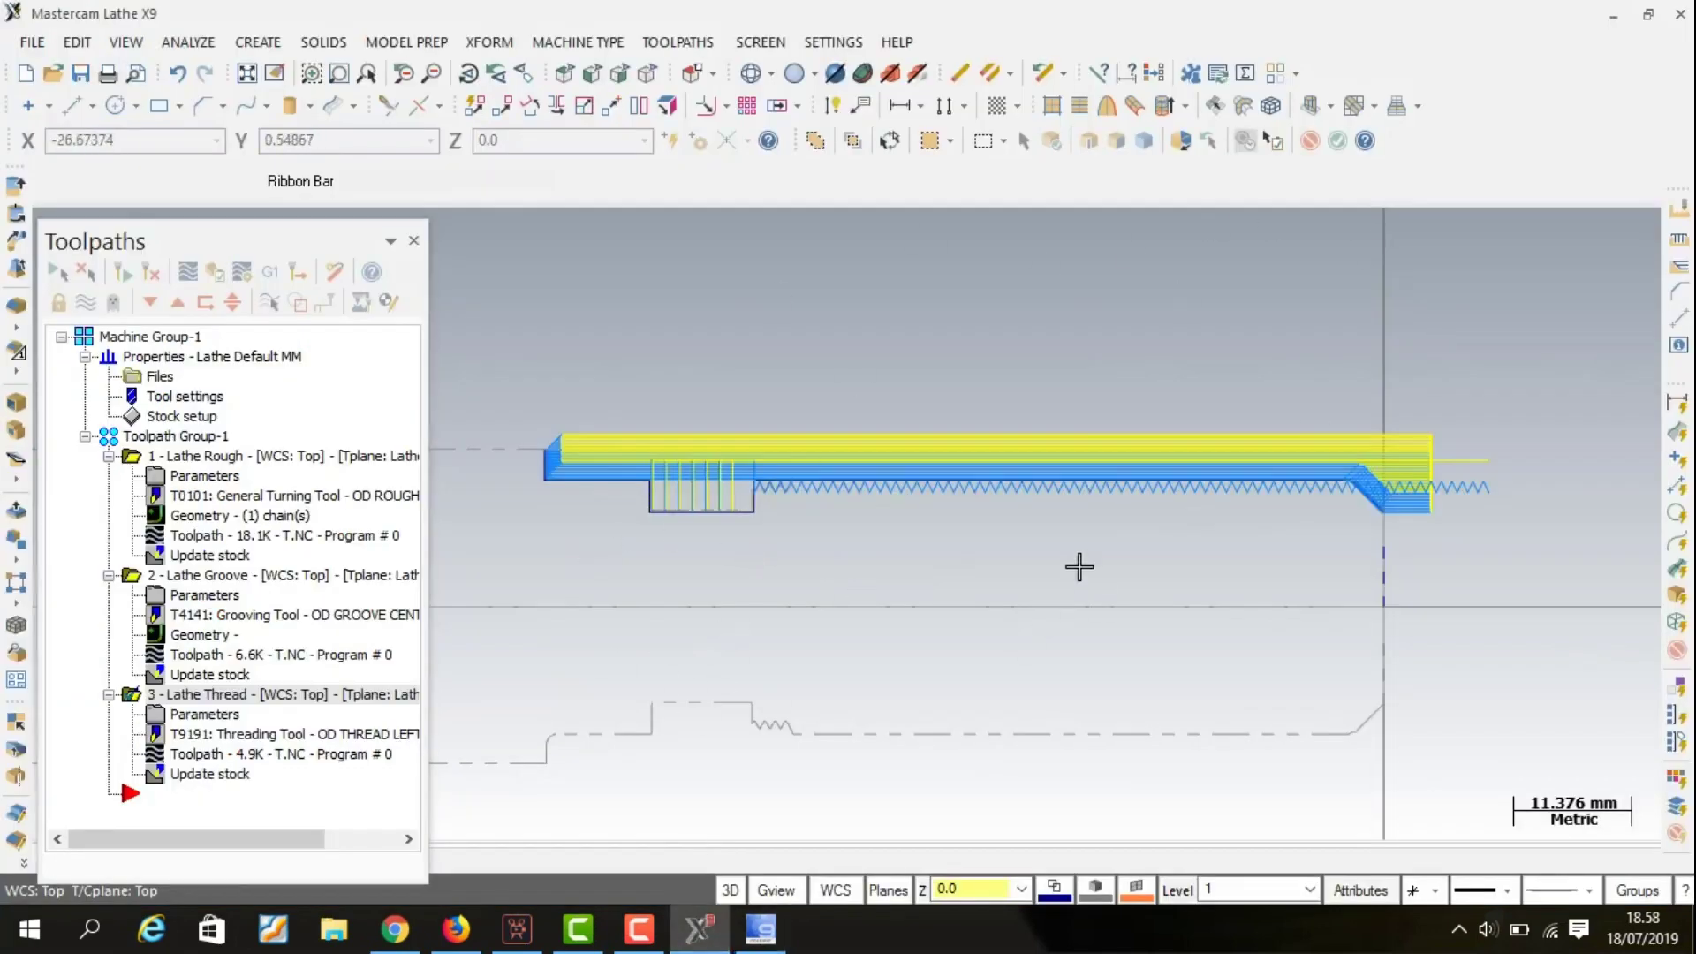
# Zoom the graphics window to view the rough, groove and thread toolpaths on the part.
pyautogui.scroll(-1, 1079, 567)
pyautogui.scroll(-1, 1079, 566)
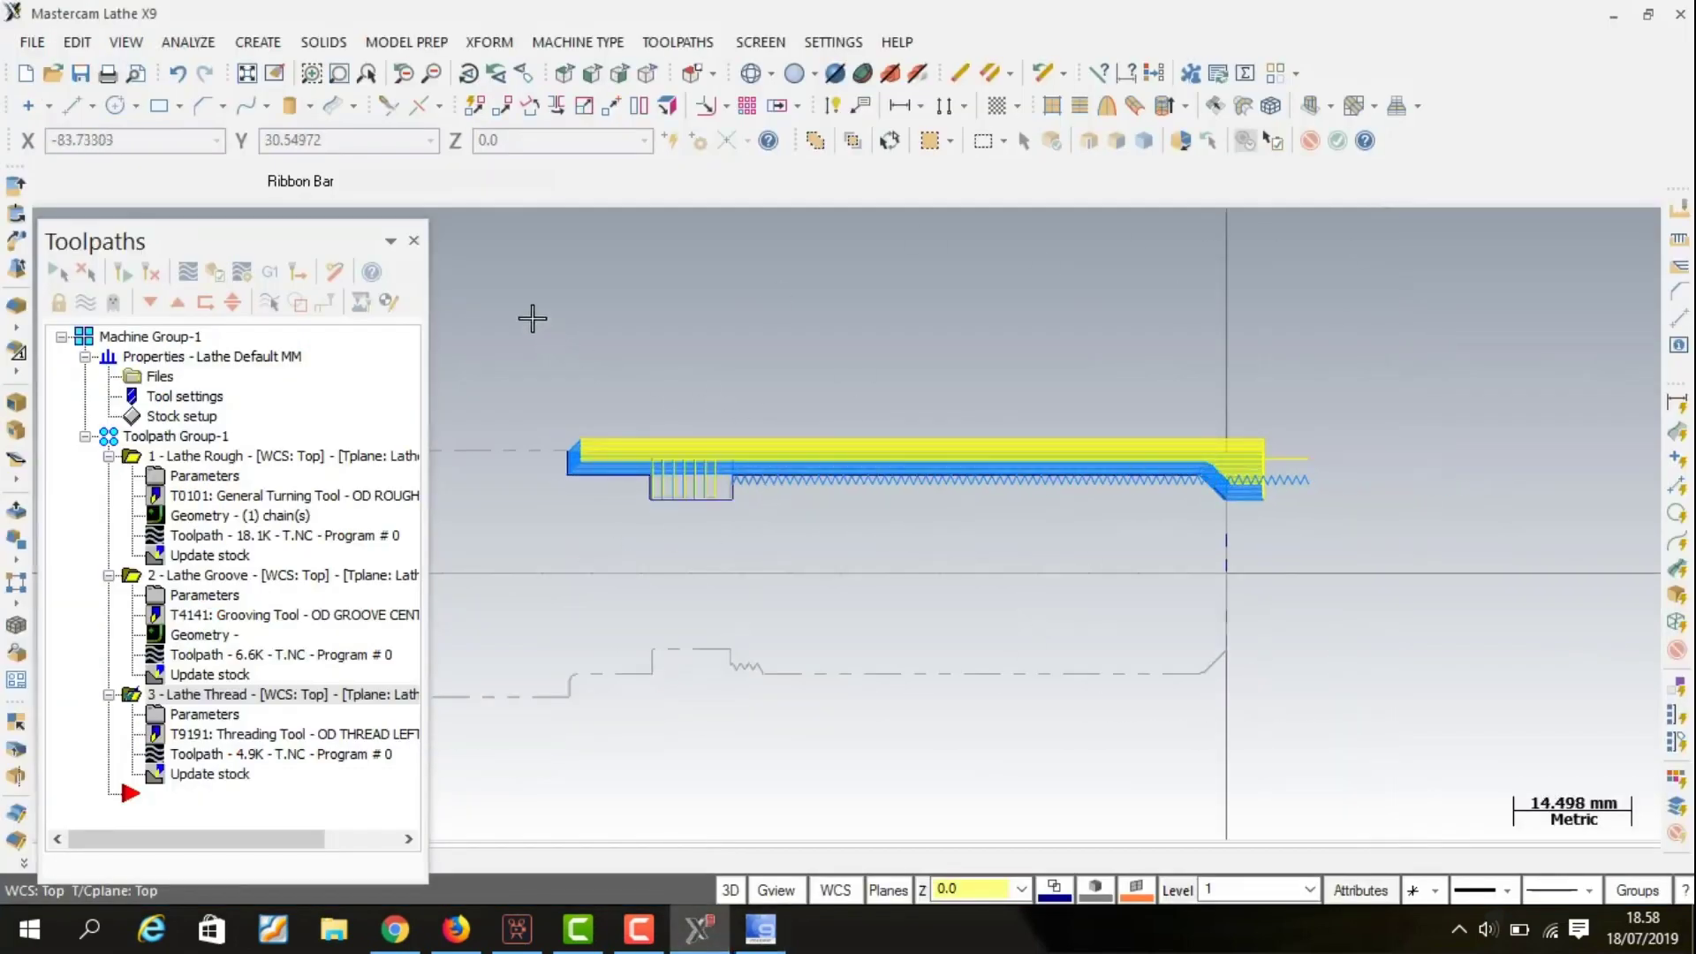
pyautogui.scroll(-1, 496, 288)
pyautogui.scroll(-1, 1204, 753)
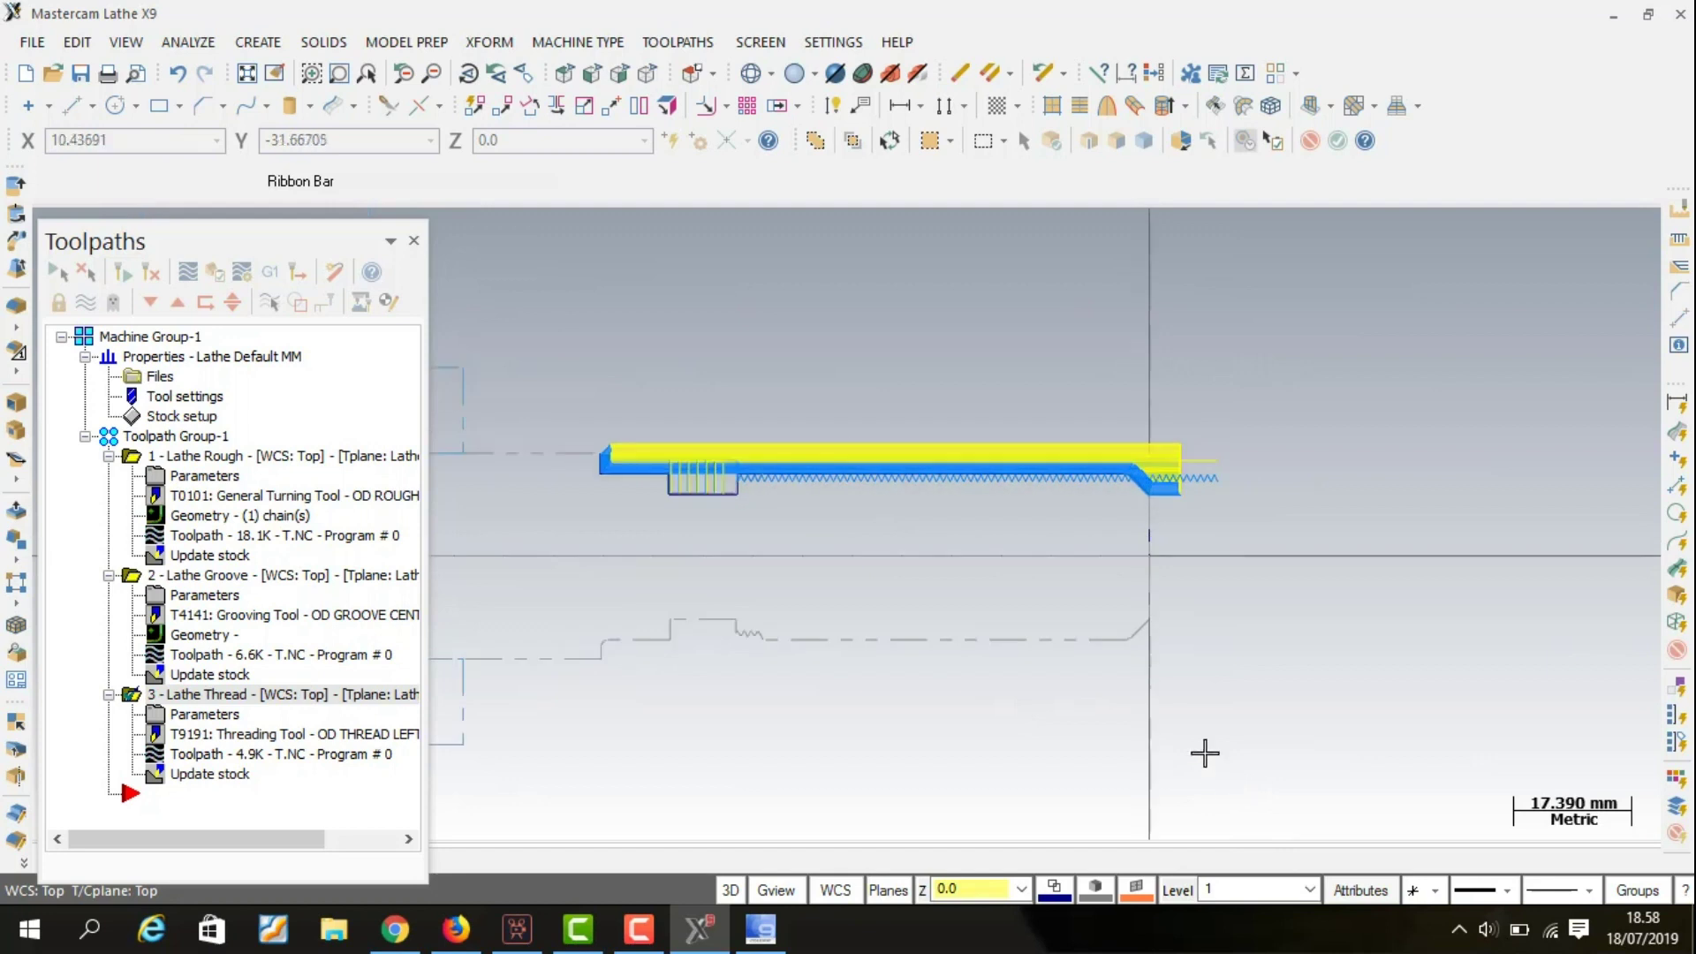
pyautogui.scroll(1, 787, 382)
pyautogui.scroll(1, 787, 382)
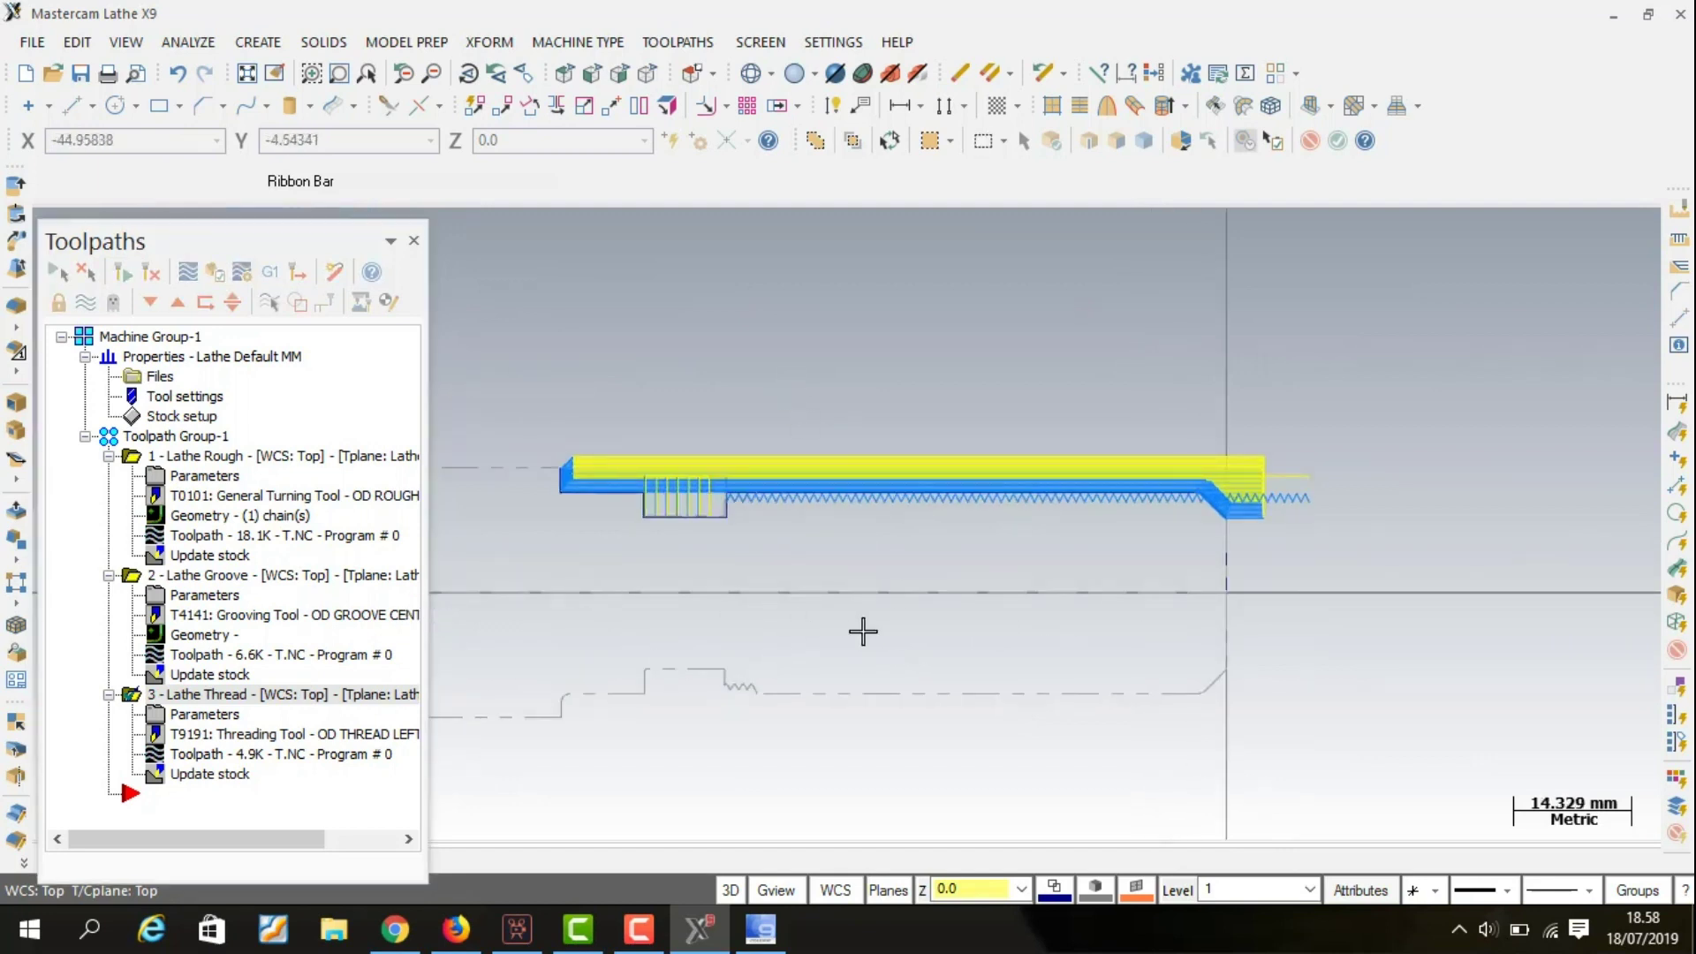
pyautogui.scroll(1, 1152, 597)
pyautogui.scroll(1, 1148, 606)
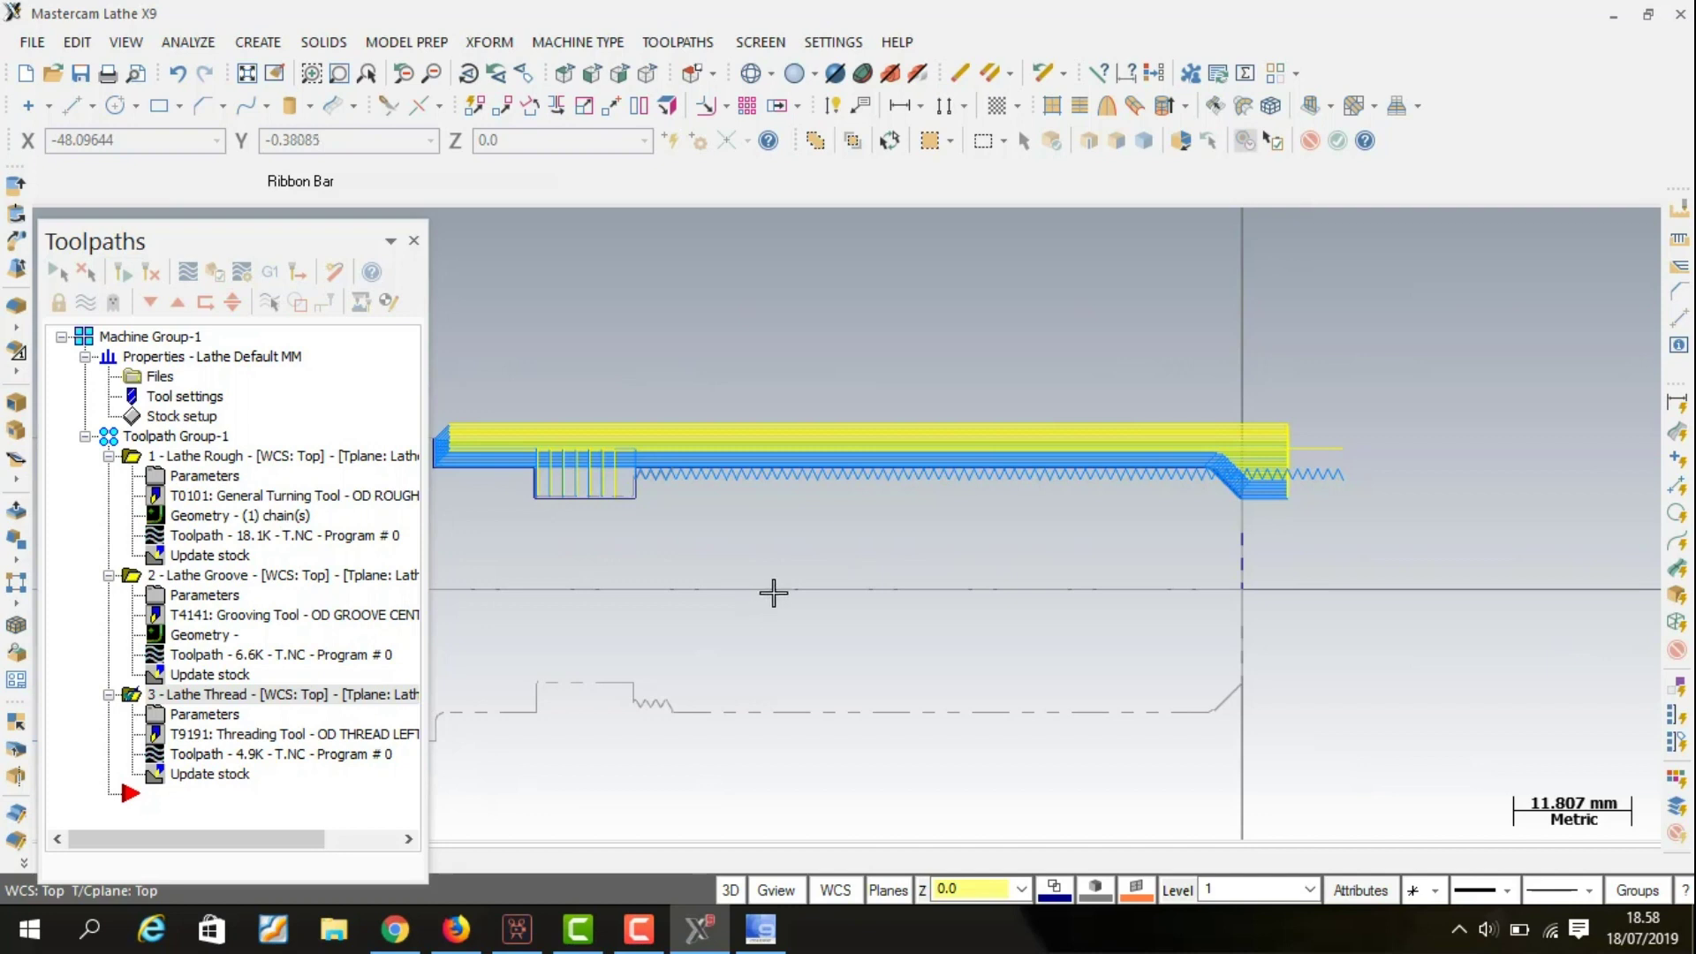
pyautogui.scroll(1, 773, 592)
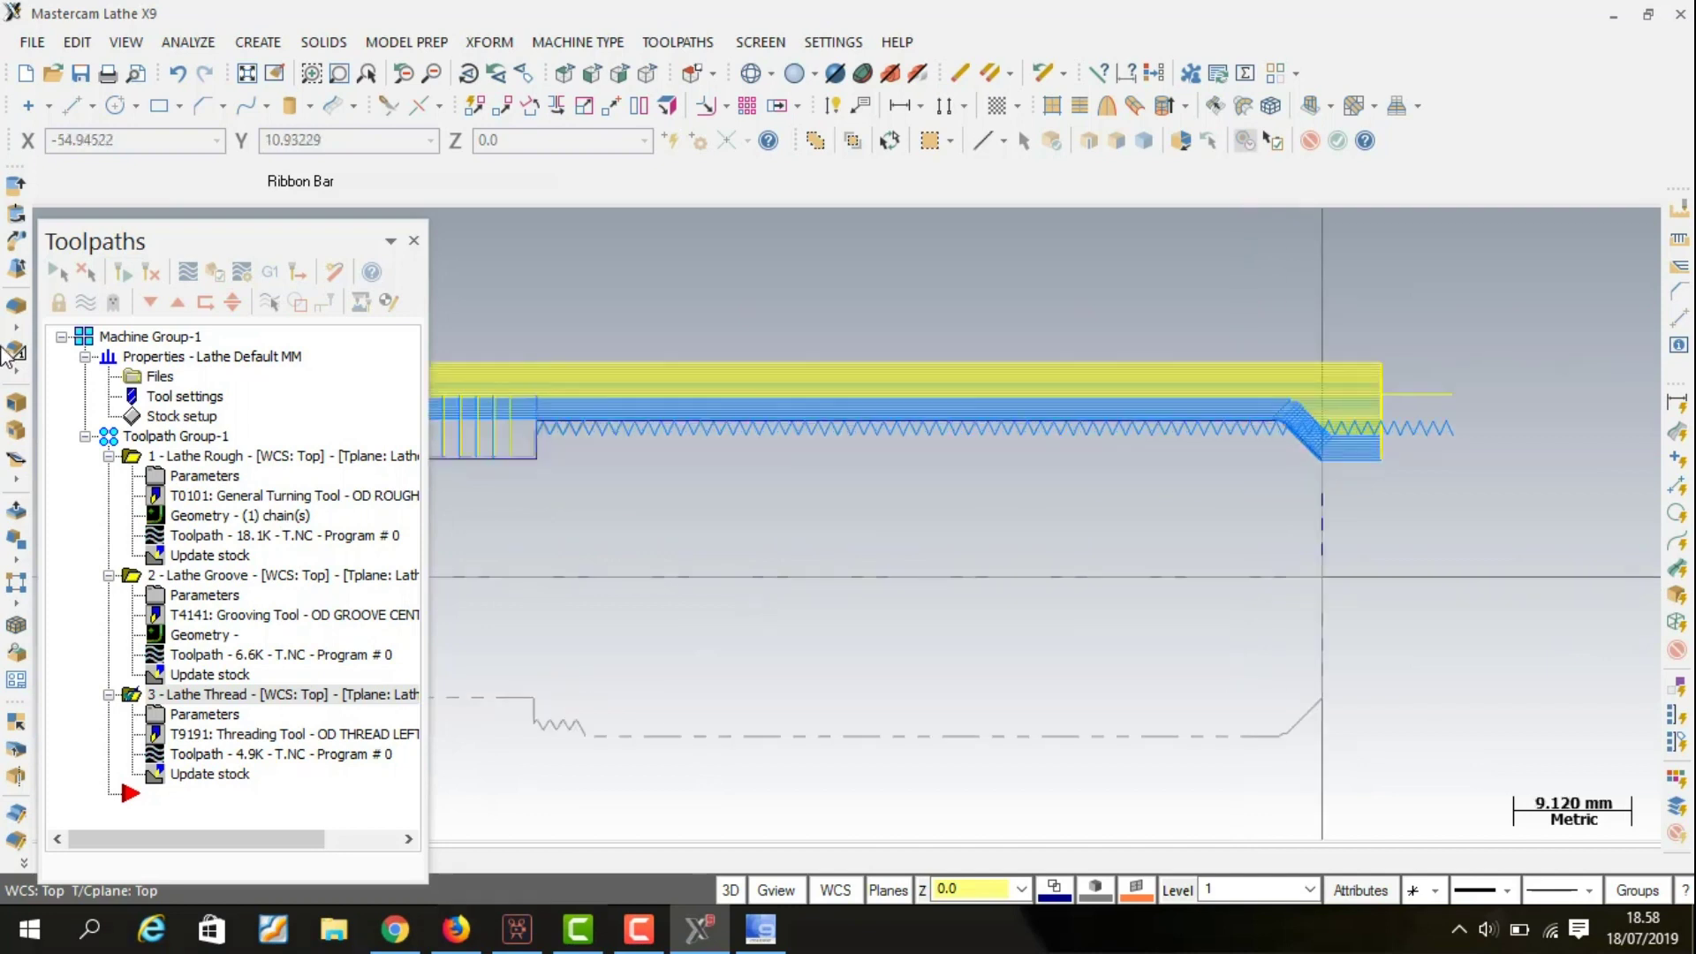
pyautogui.scroll(-1, 1456, 577)
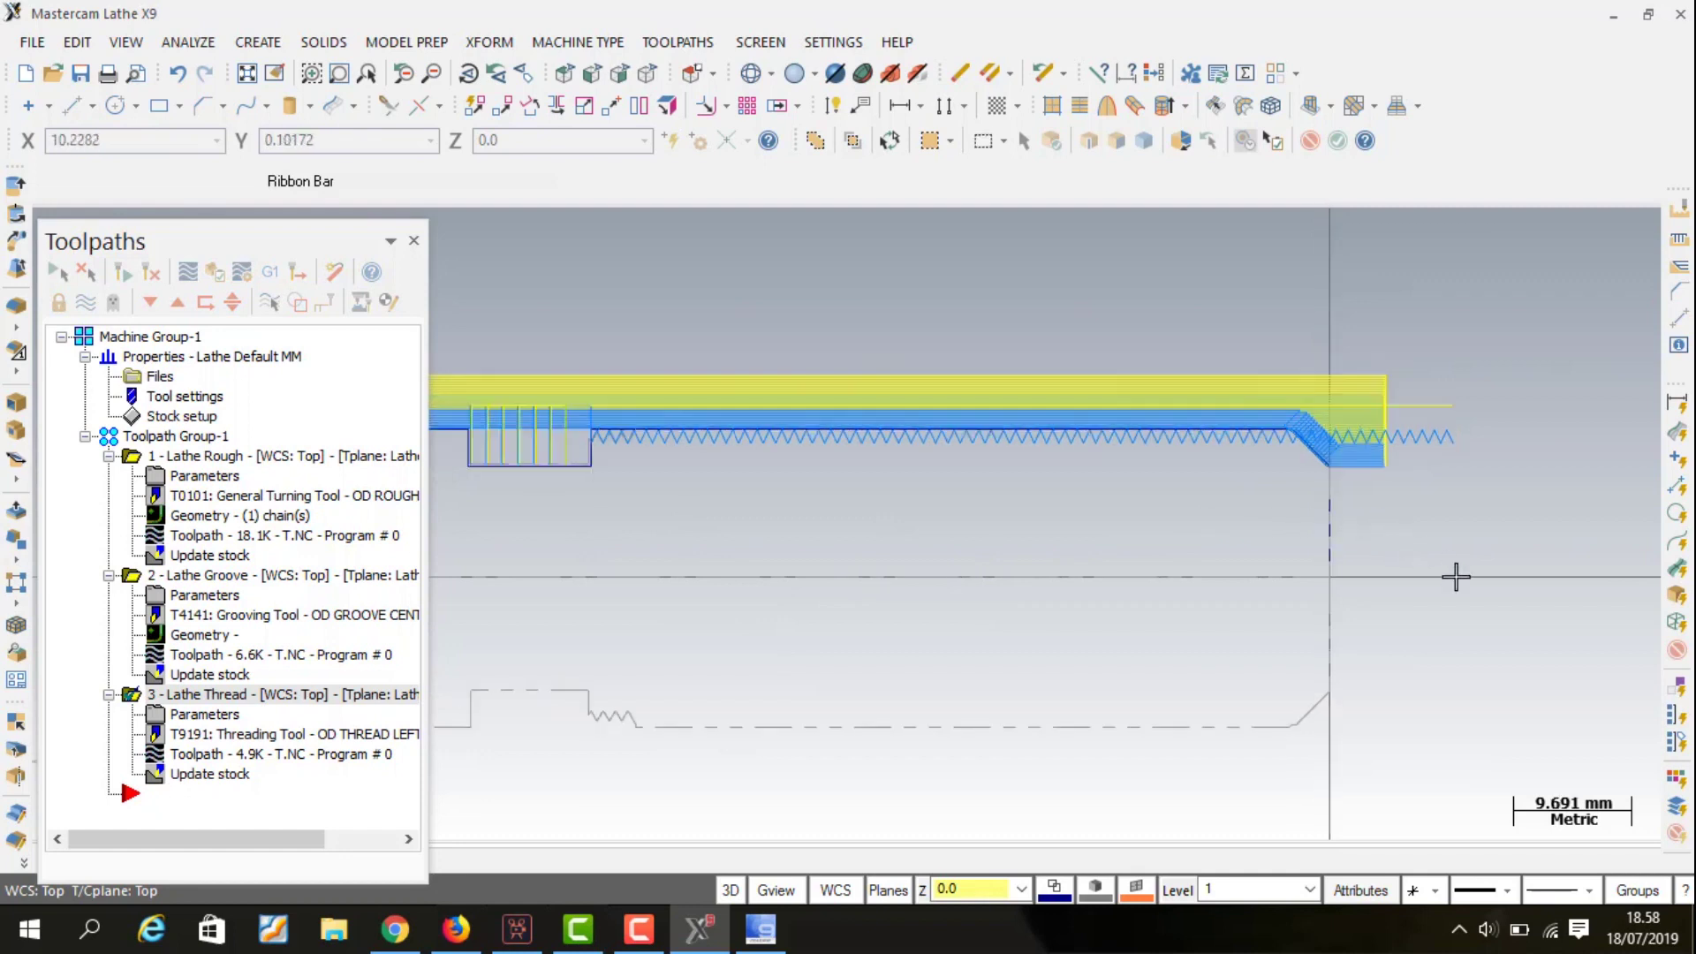